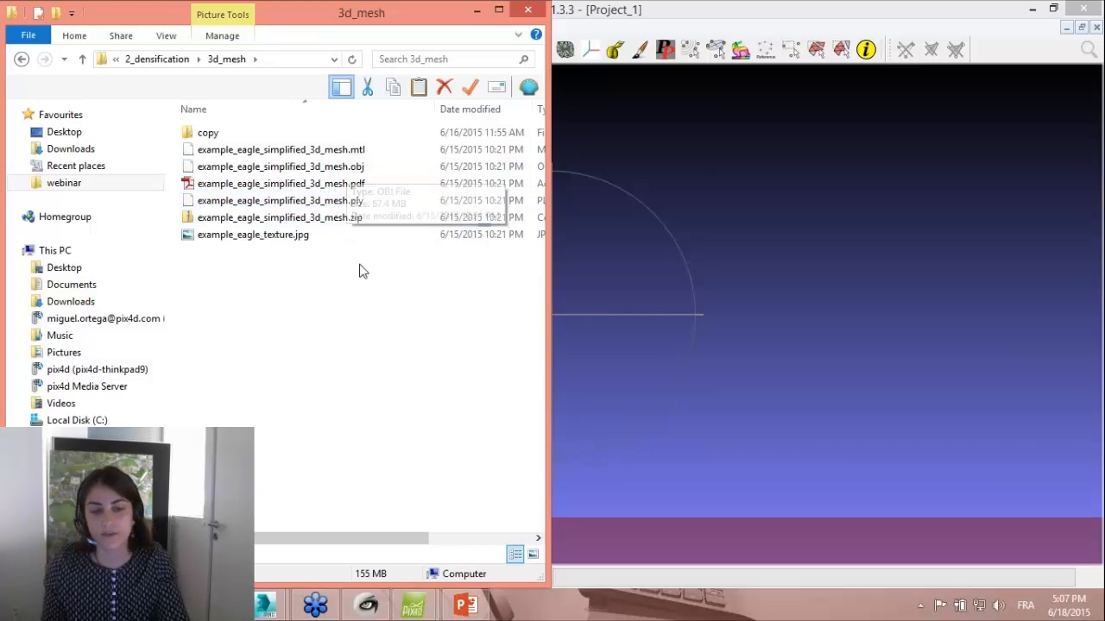
# Try to load example_eagle_simplified_3d_mesh.obj from the 3d_mesh folder into MeshLab.
pyautogui.moveTo(285, 169); pyautogui.dragTo(661, 210)
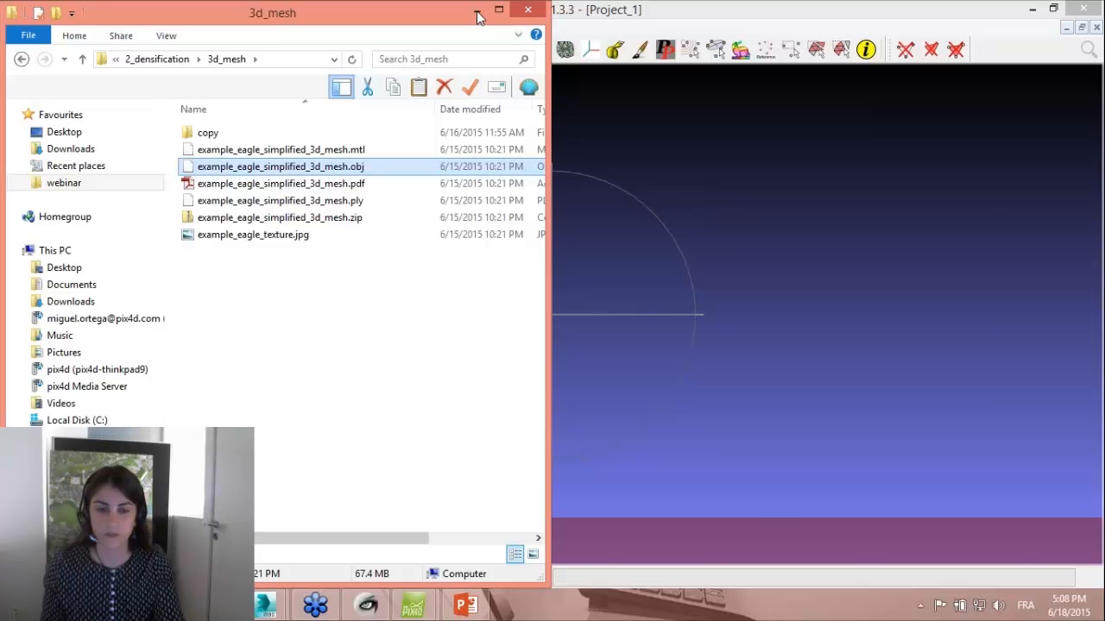
pyautogui.click(578, 232)
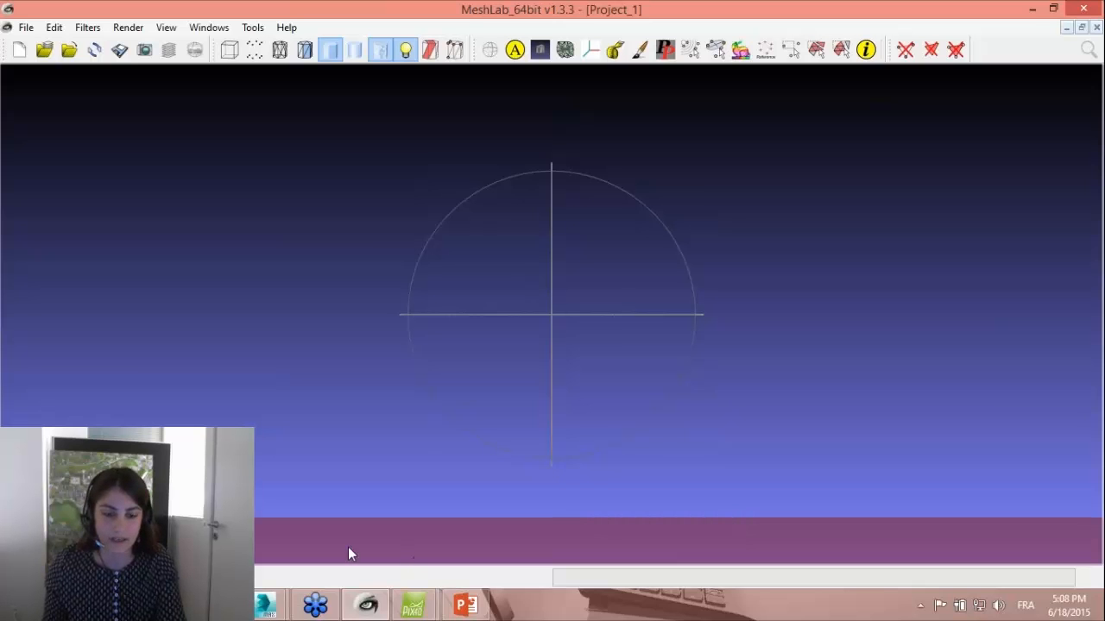
pyautogui.click(115, 605)
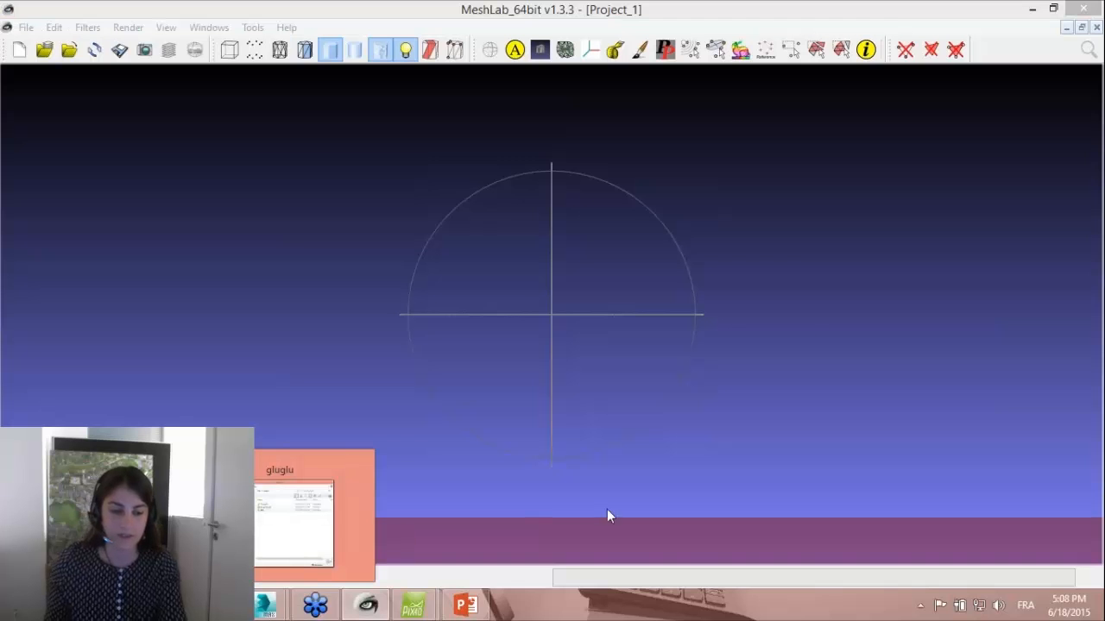
# Restart MeshLab with an empty project.
pyautogui.click(1091, 6)
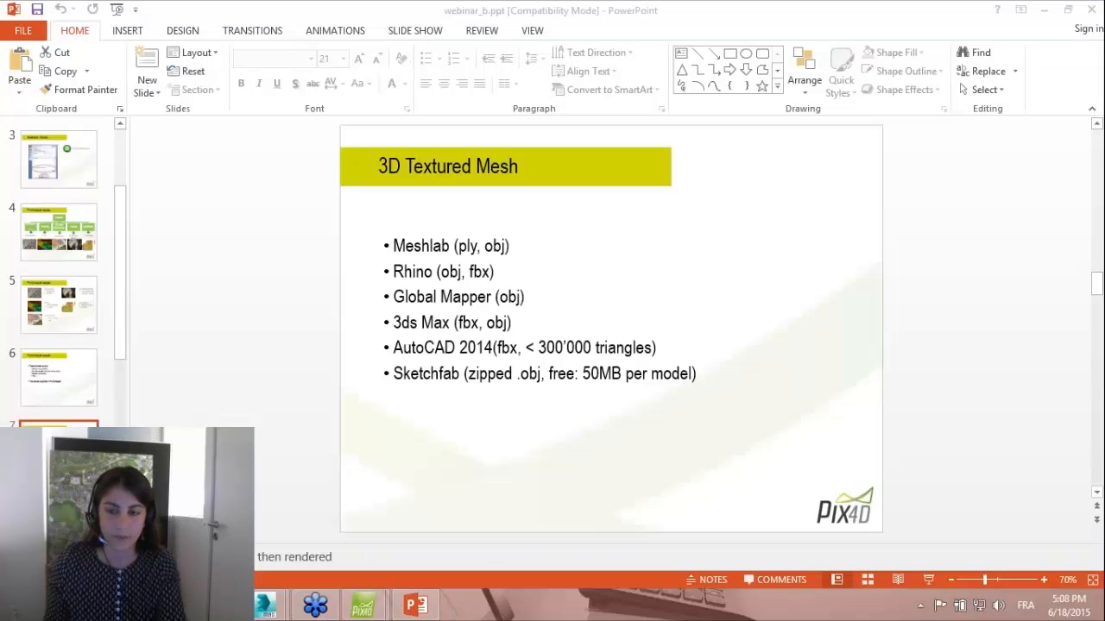
pyautogui.press('super')
pyautogui.write('mesh')
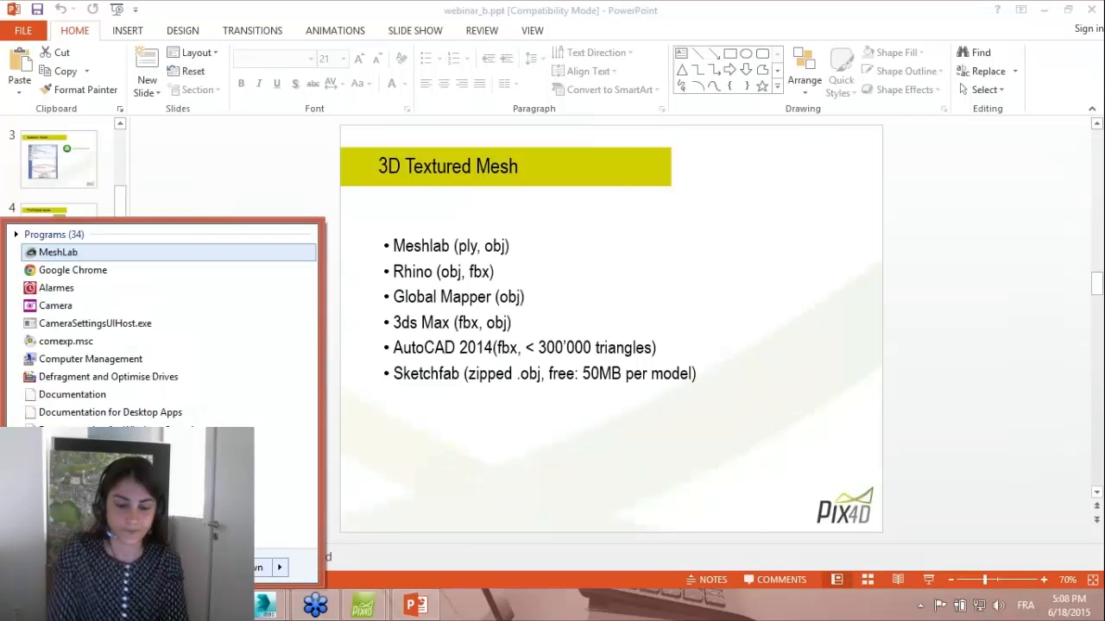
pyautogui.press('Escape')
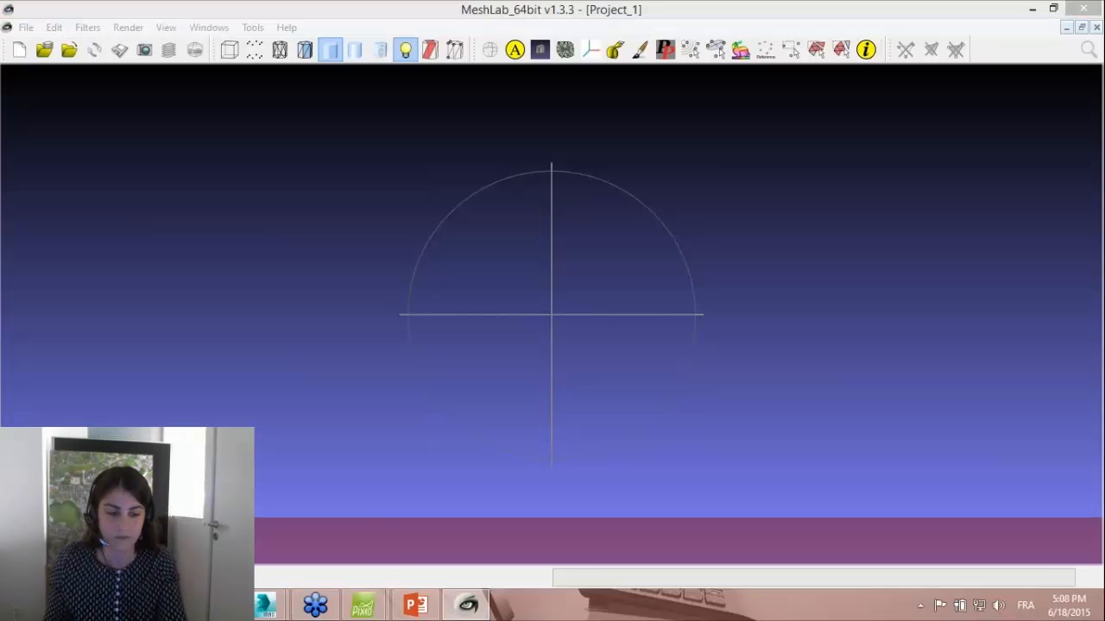
# Try to load example_eagle_simplified_3d_mesh.ply from the 3d_mesh folder into MeshLab.
pyautogui.moveTo(215, 606)
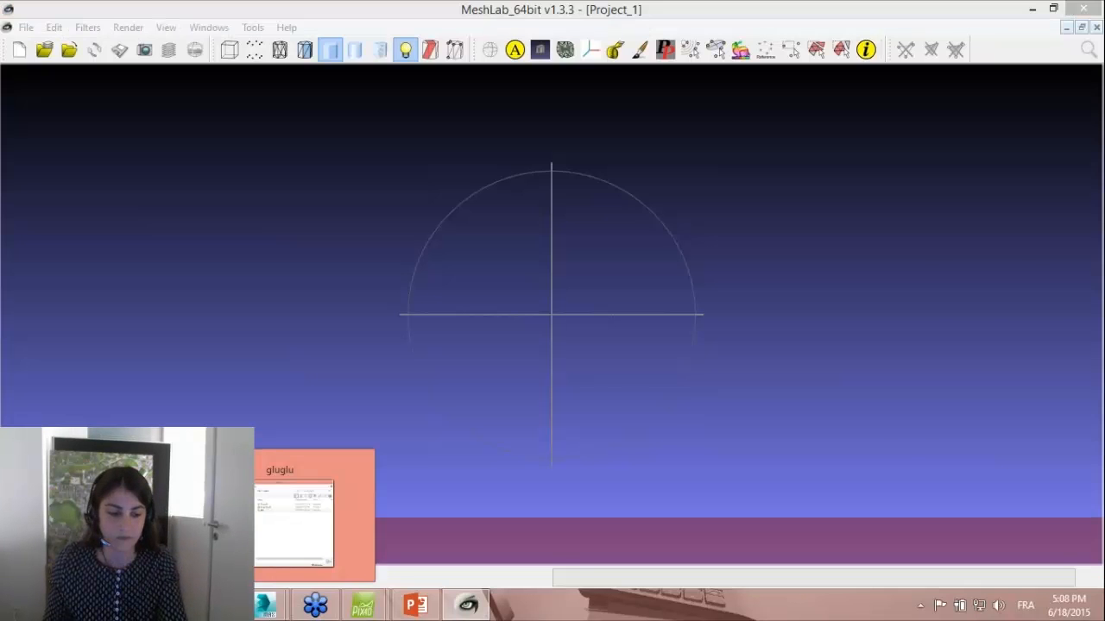
pyautogui.click(190, 523)
pyautogui.click(306, 203)
pyautogui.moveTo(306, 203); pyautogui.dragTo(702, 270)
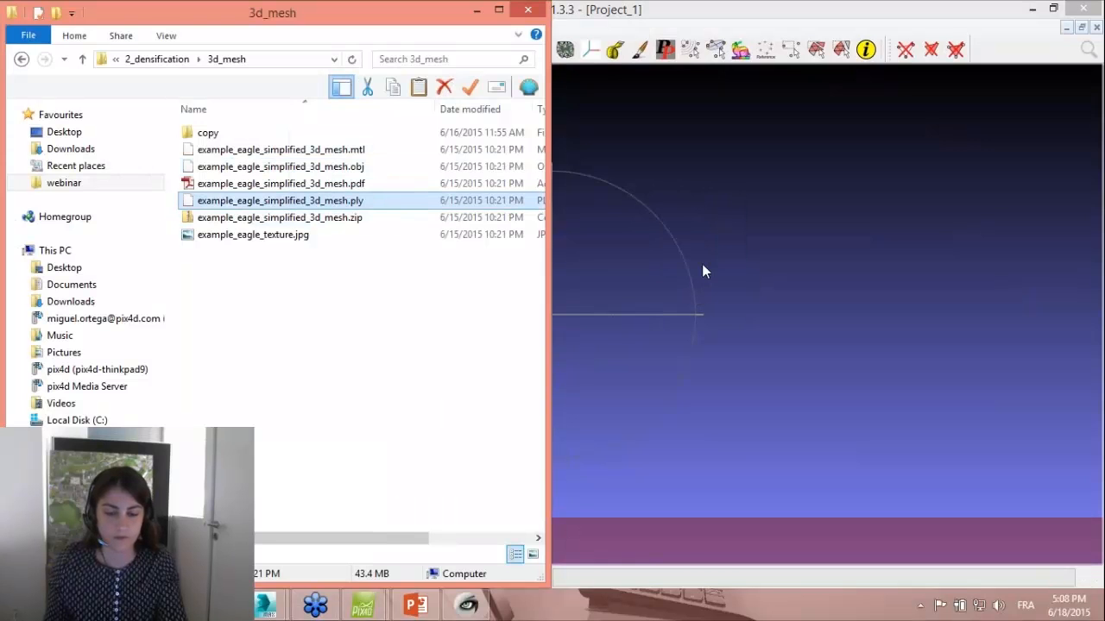
pyautogui.click(478, 11)
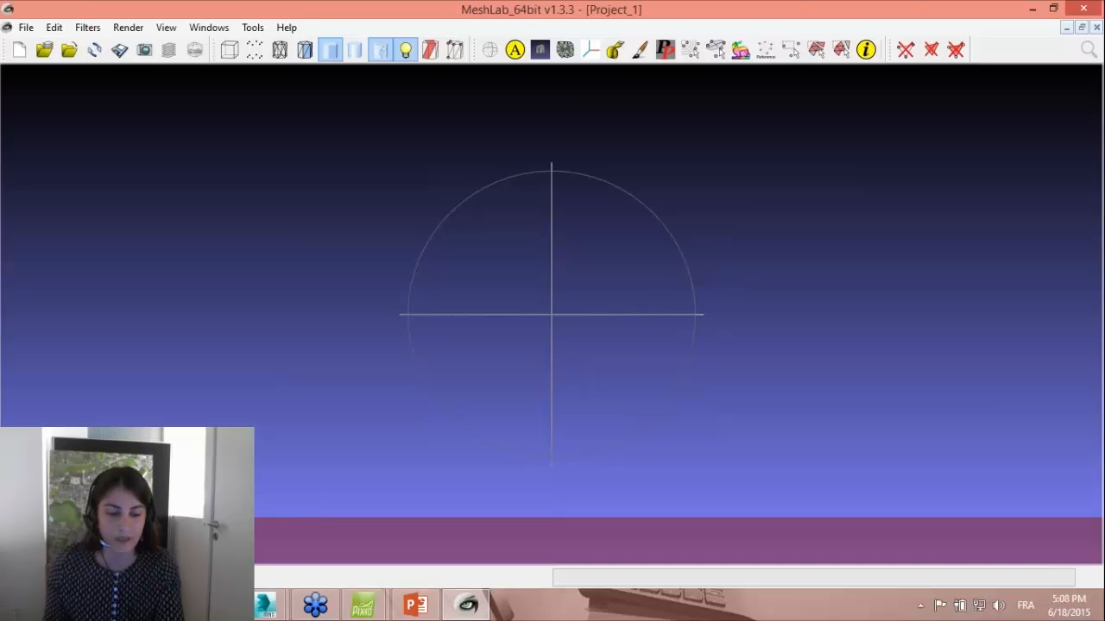
# Switch to Rhinoceros and import example_eagle_simplified_3d_mesh.obj from the 3d_mesh folder, bringing in the OBJ groups as Groups.
pyautogui.moveTo(215, 605)
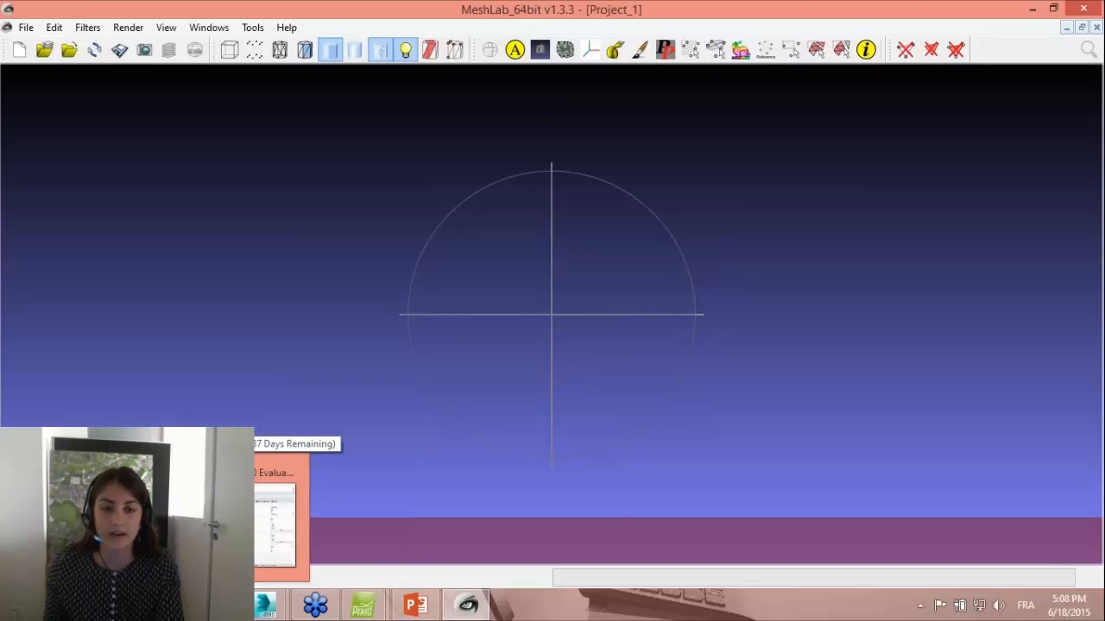
pyautogui.click(274, 518)
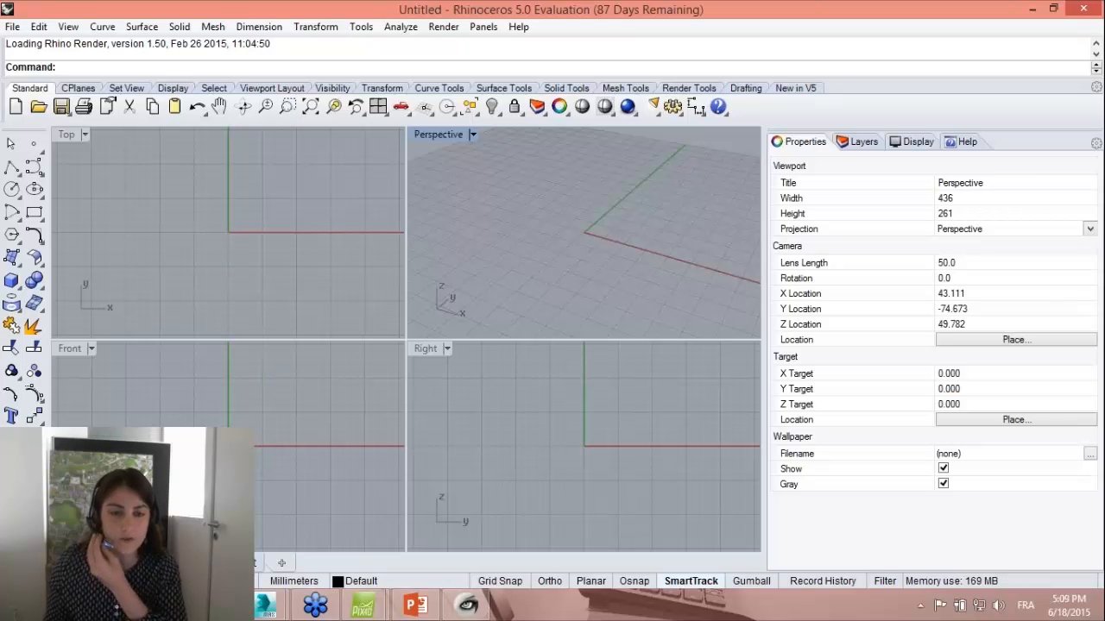
pyautogui.moveTo(164, 605)
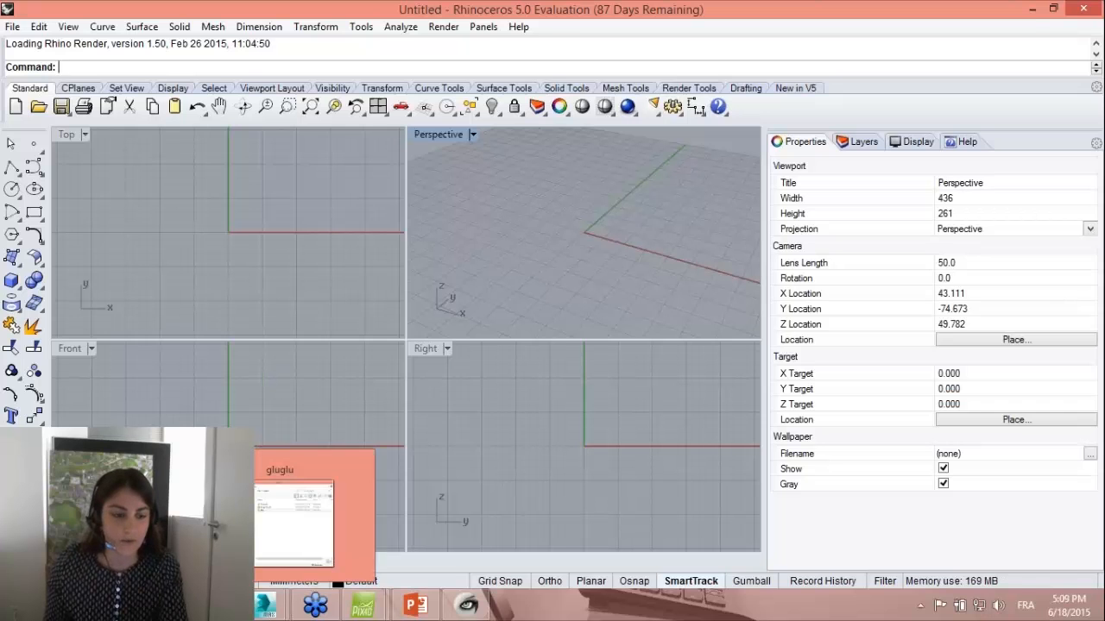
pyautogui.click(294, 522)
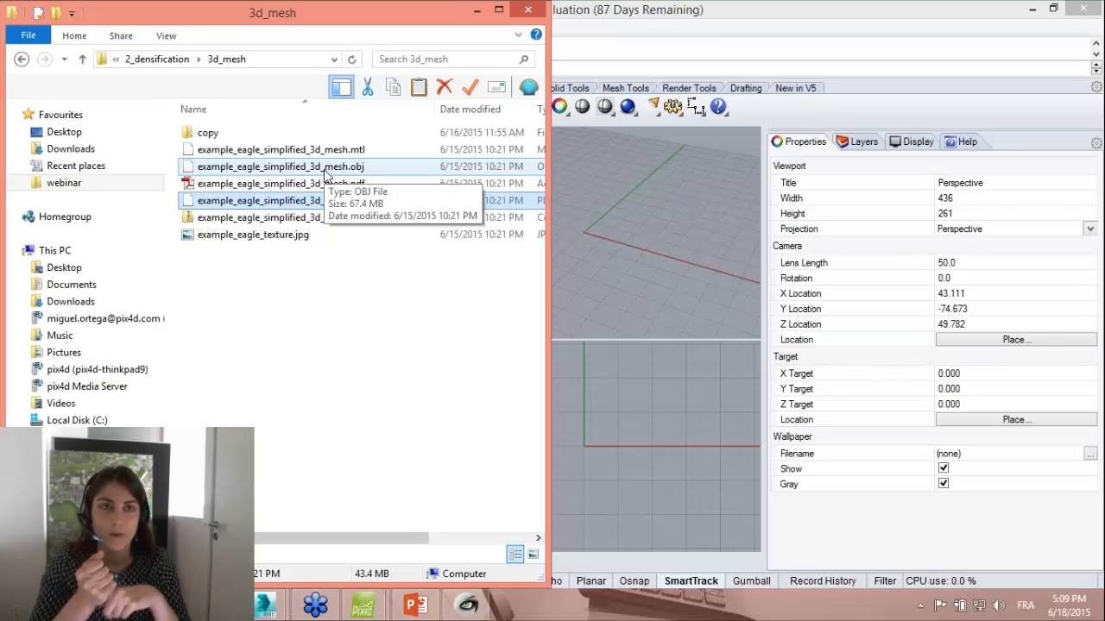
pyautogui.click(352, 294)
pyautogui.click(349, 204)
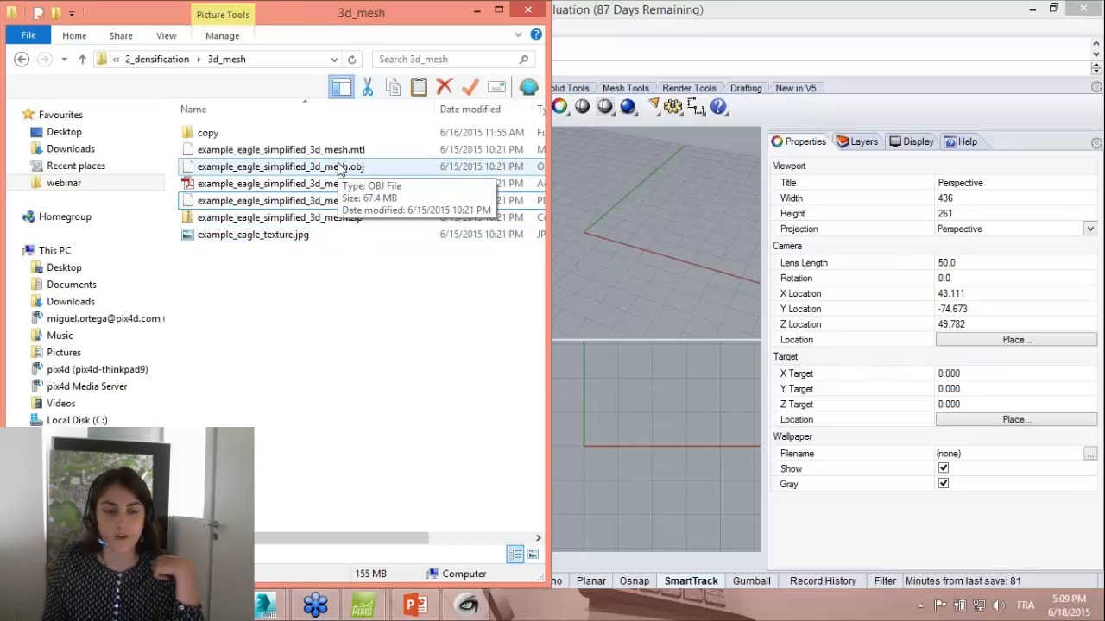
pyautogui.moveTo(338, 169); pyautogui.dragTo(617, 378)
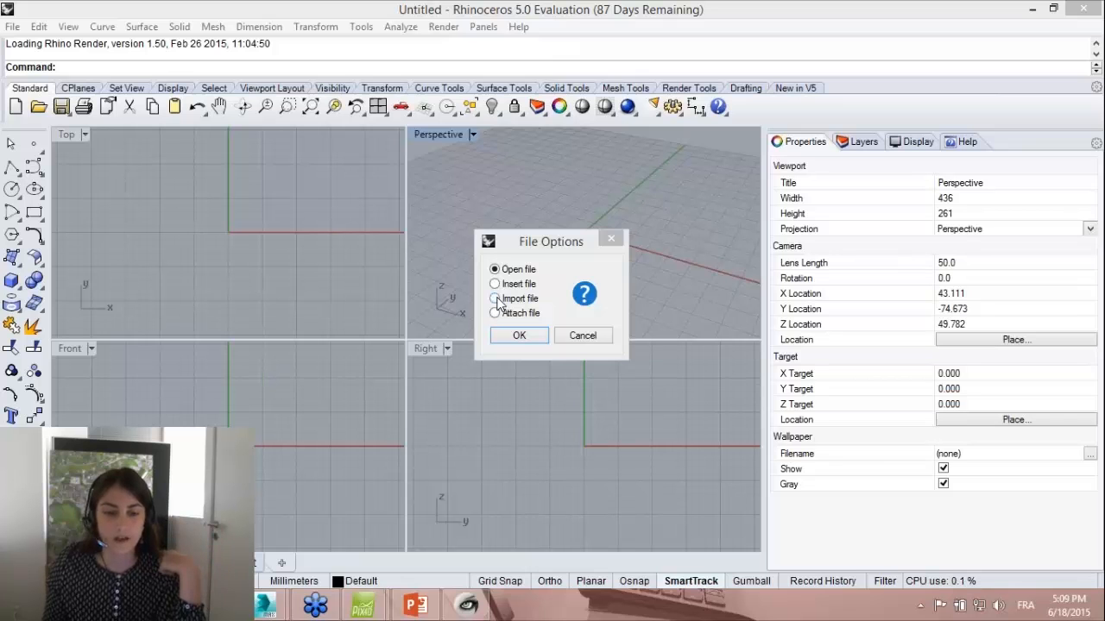
pyautogui.click(496, 299)
pyautogui.click(536, 337)
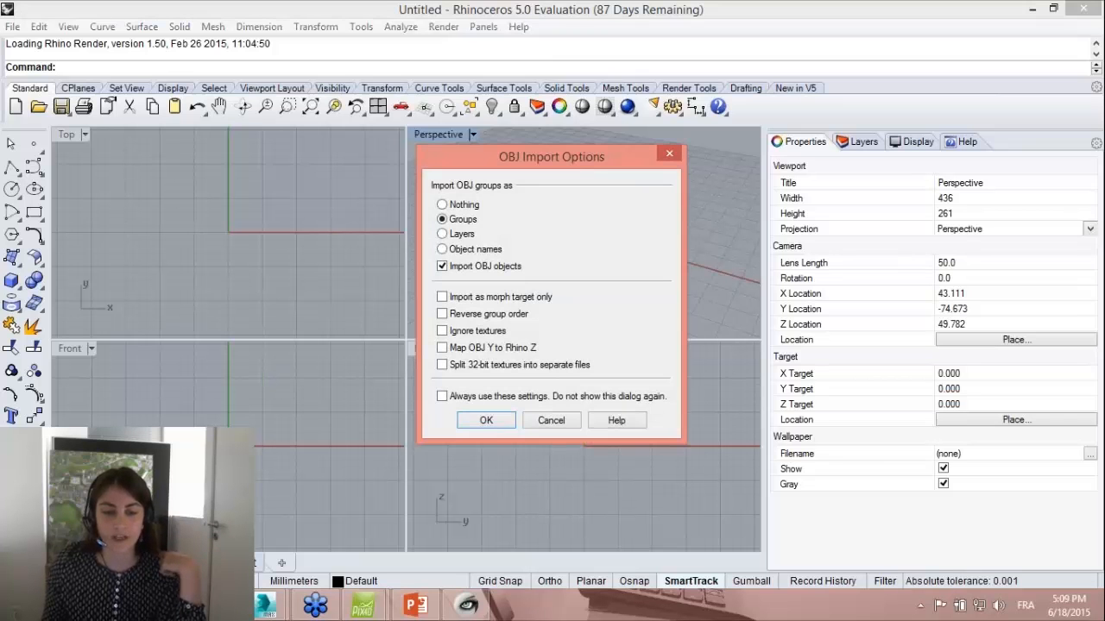
pyautogui.click(483, 421)
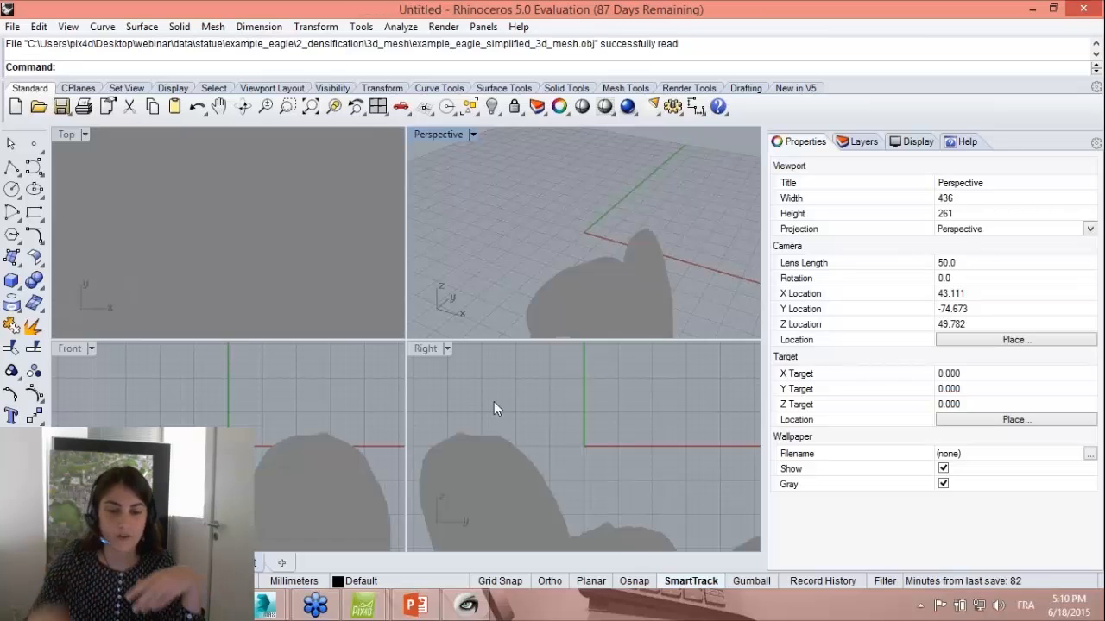
# Shade the imported eagle mesh in the Right viewport with the whole statue in view.
pyautogui.click(498, 380)
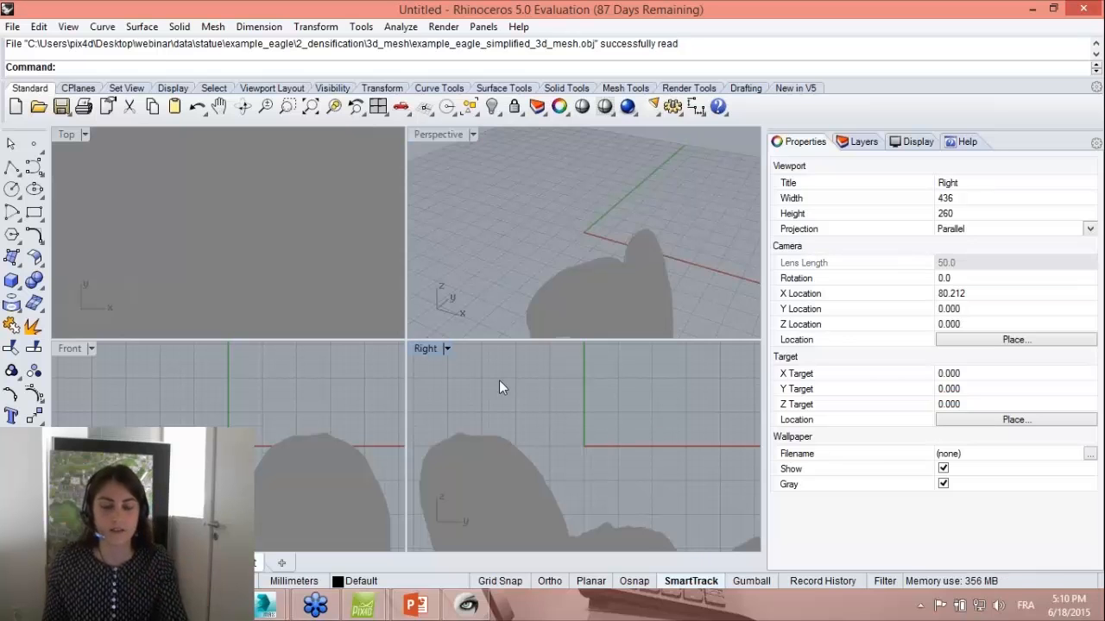
pyautogui.scroll(-10, 499, 380)
pyautogui.scroll(-6, 512, 417)
pyautogui.scroll(3, 515, 478)
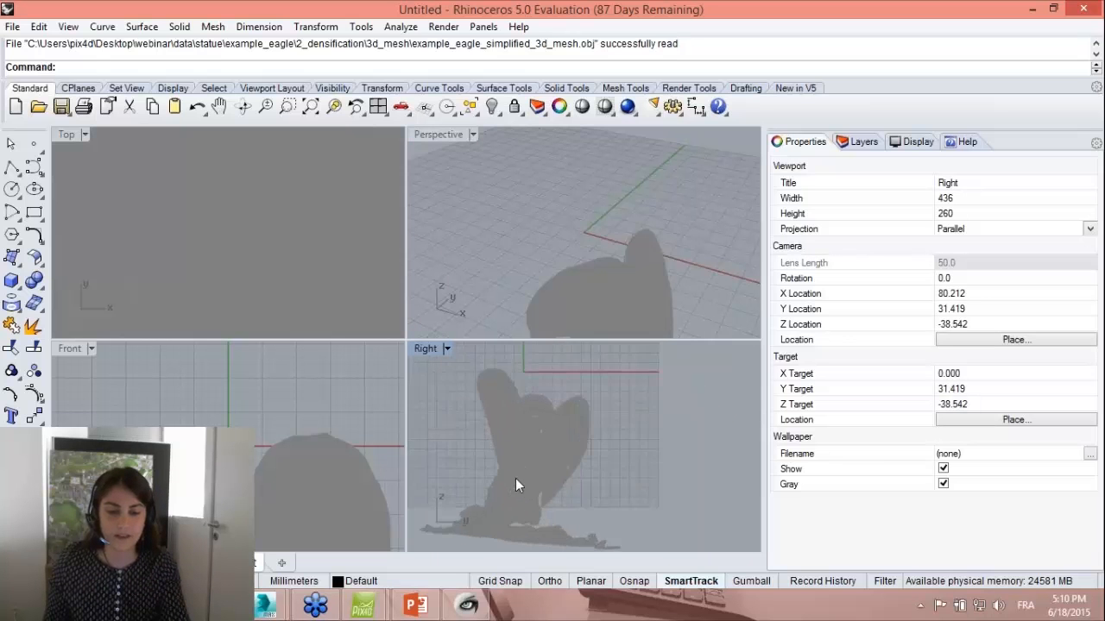
pyautogui.scroll(-1, 516, 478)
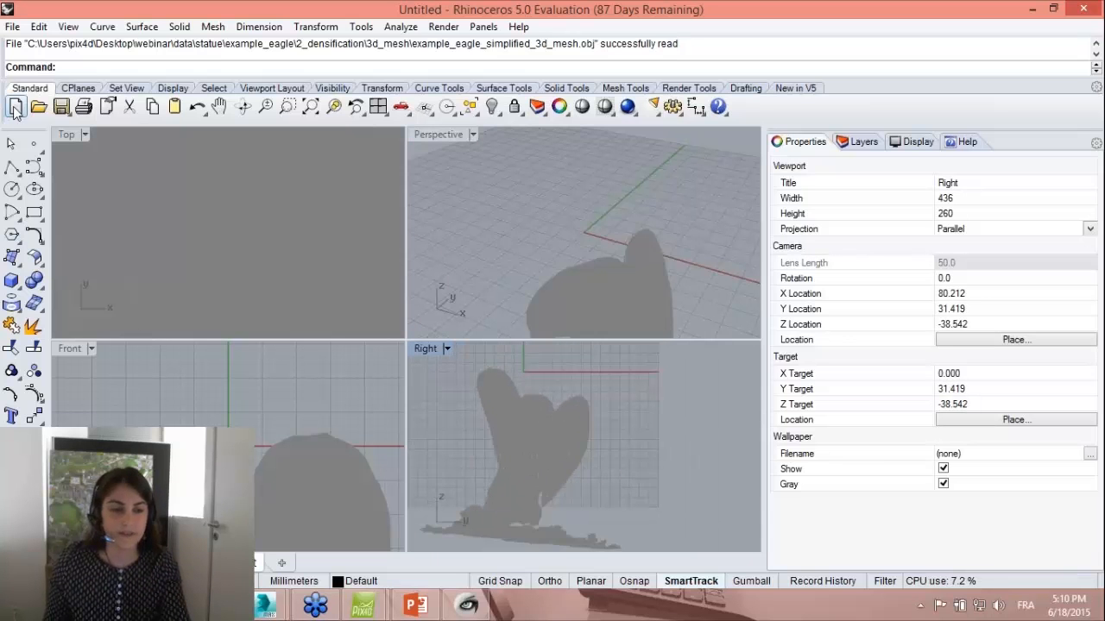
pyautogui.click(179, 90)
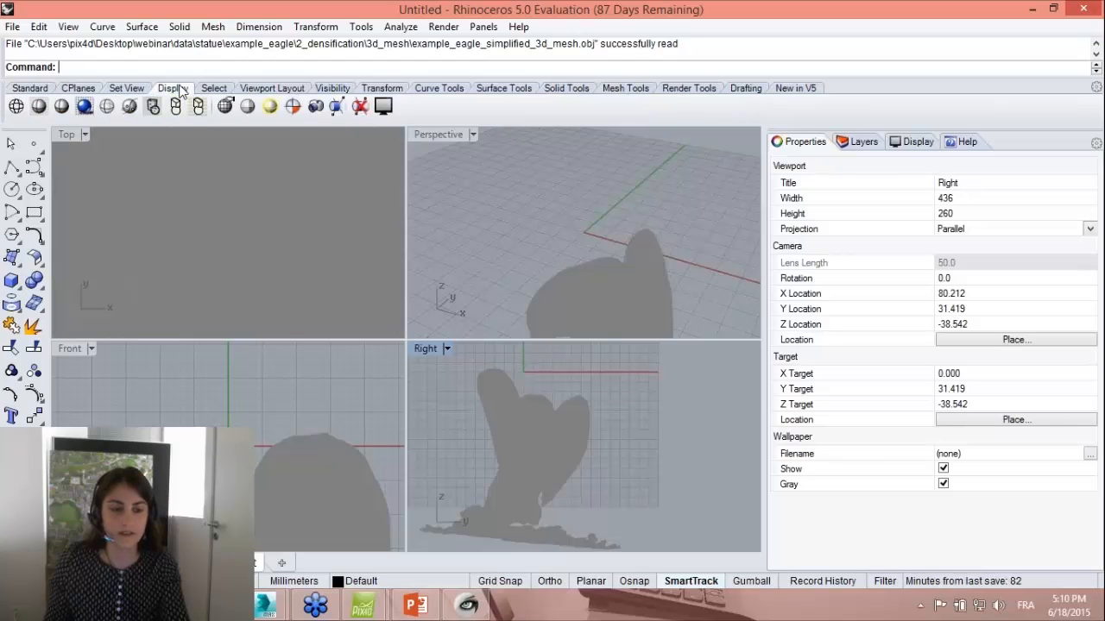
pyautogui.click(64, 106)
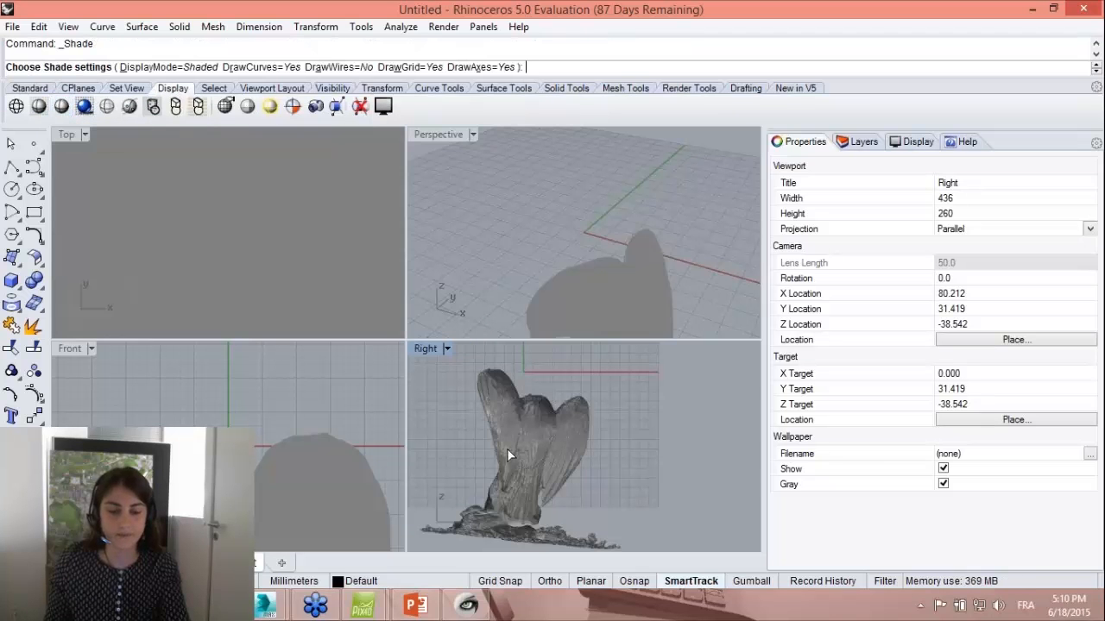
# Maximize the Right viewport and set its display mode to Rendered.
pyautogui.scroll(3, 514, 420)
pyautogui.scroll(2, 514, 420)
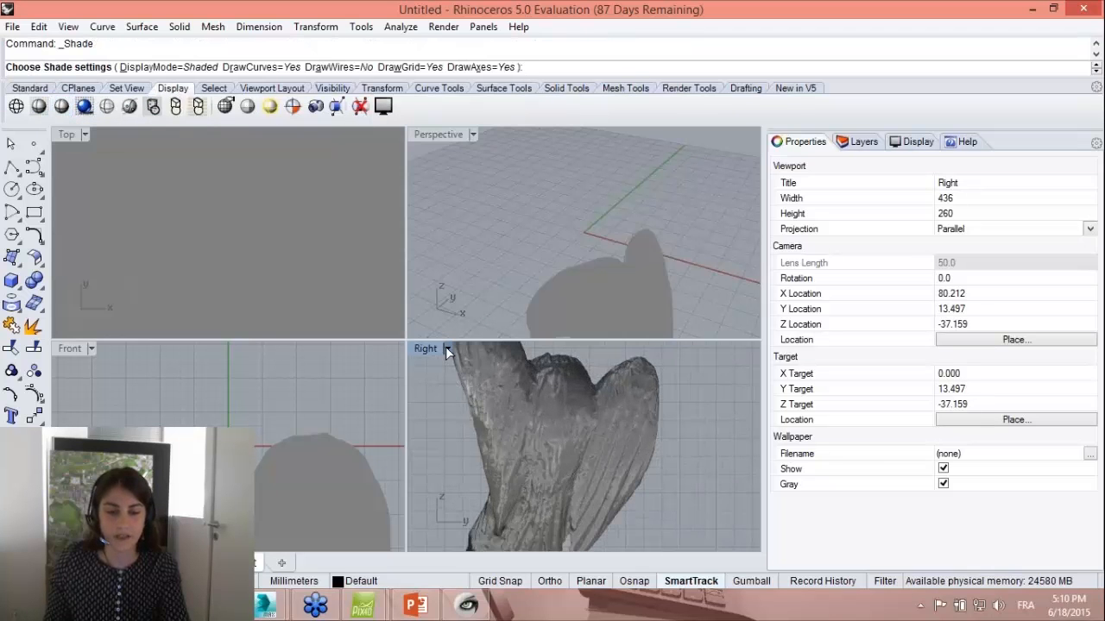
pyautogui.click(448, 351)
pyautogui.click(499, 89)
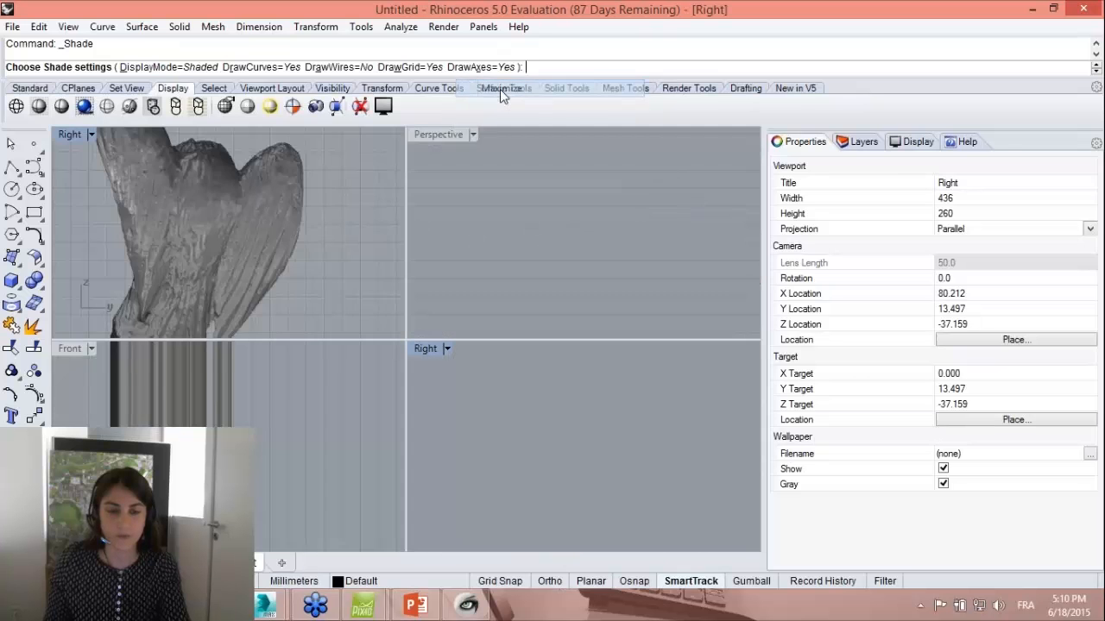
pyautogui.scroll(-2, 408, 312)
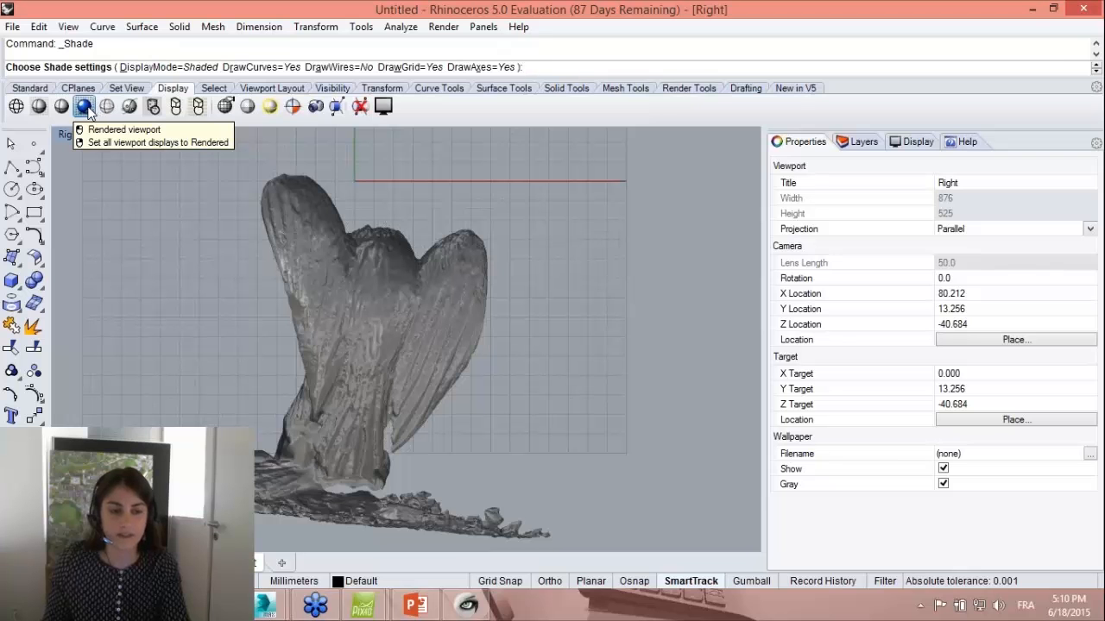
pyautogui.click(85, 107)
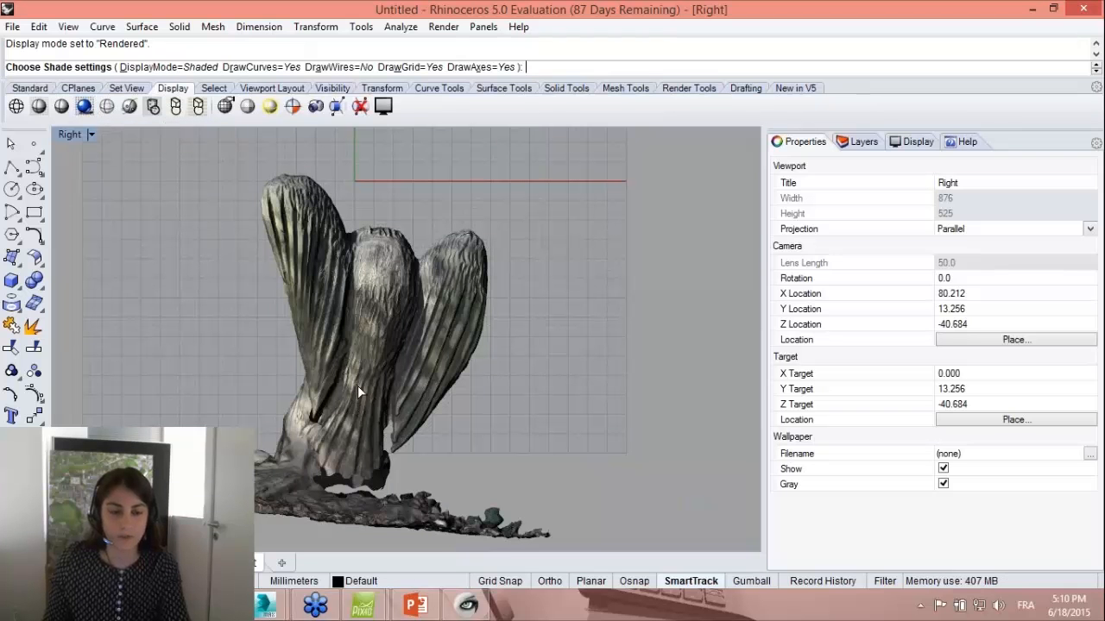
# Rotate the view to the front of the eagle and apply the Rendered display mode again to show its texture.
pyautogui.click(30, 88)
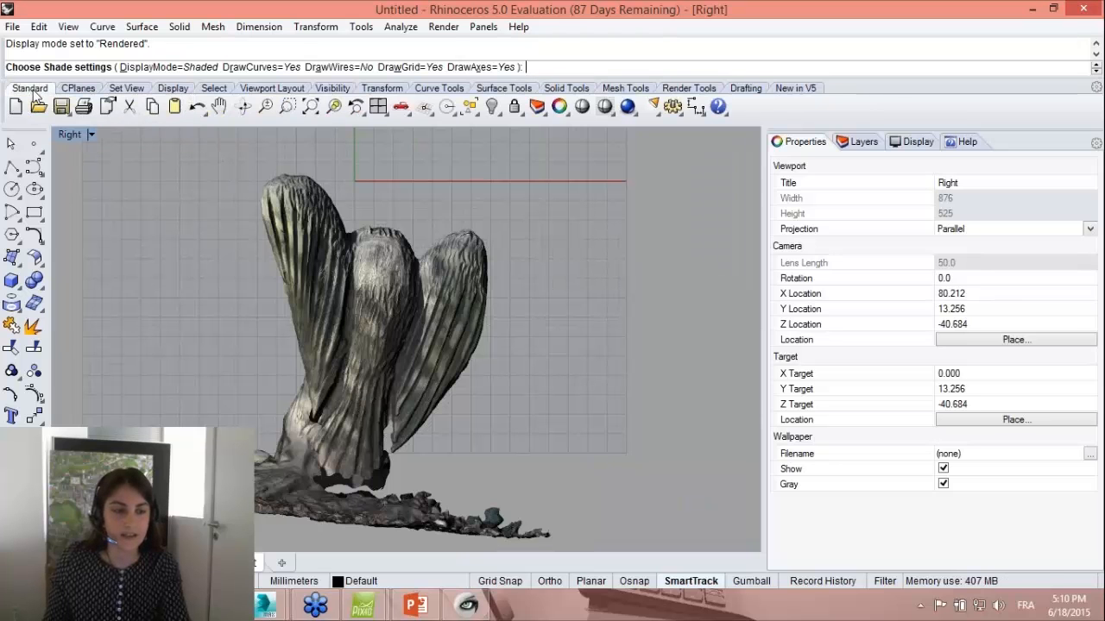
pyautogui.click(243, 107)
pyautogui.moveTo(309, 326); pyautogui.dragTo(446, 304)
pyautogui.scroll(2, 470, 346)
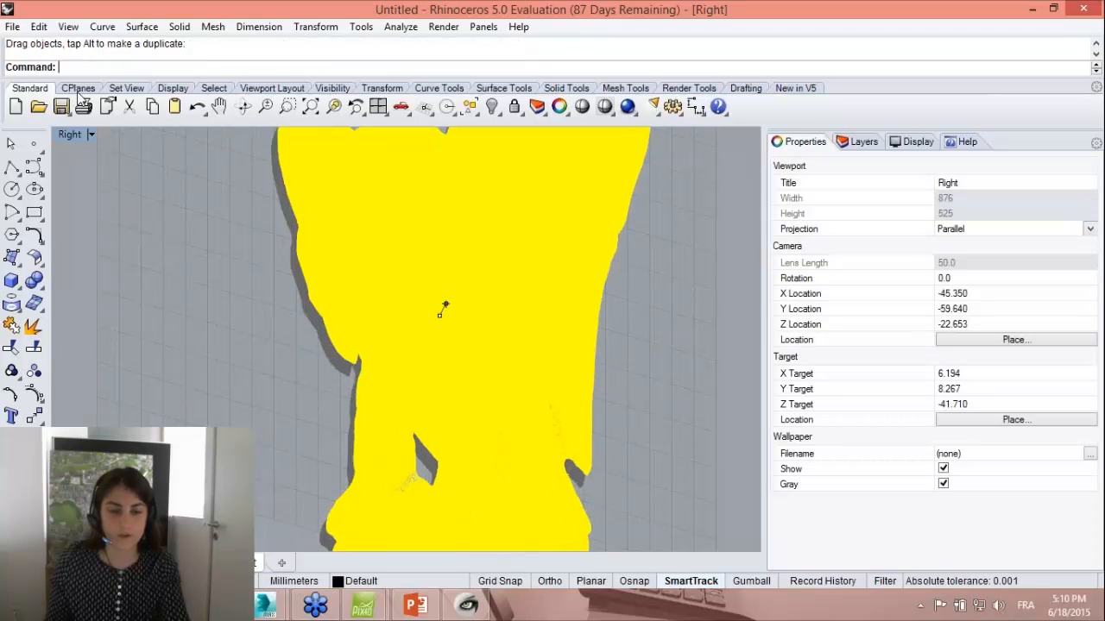
pyautogui.click(172, 88)
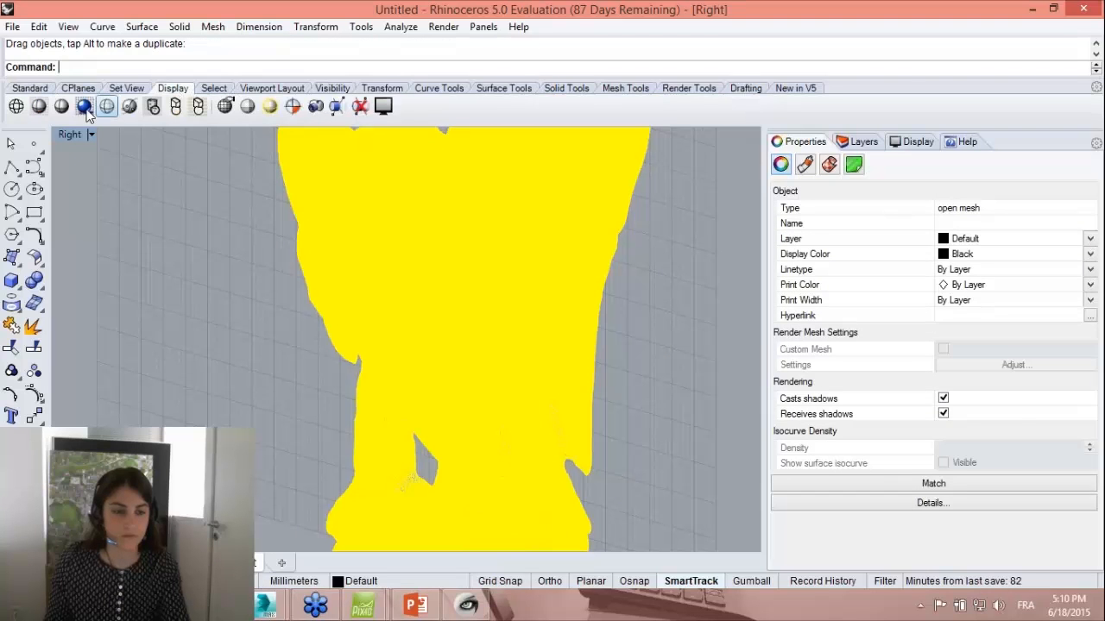
pyautogui.click(84, 106)
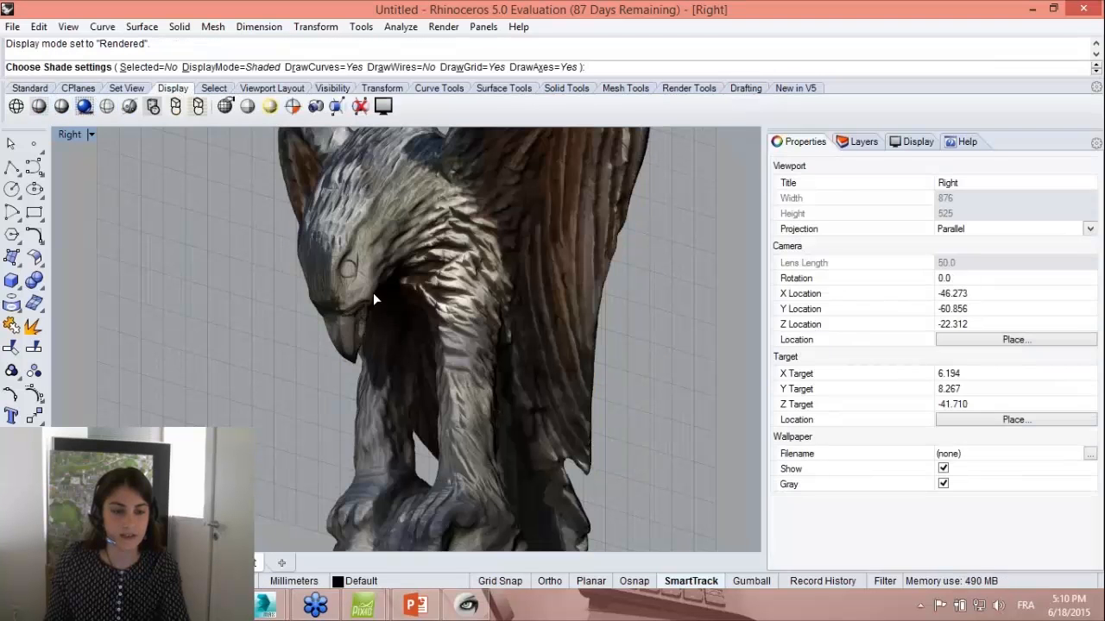
pyautogui.scroll(-2, 401, 335)
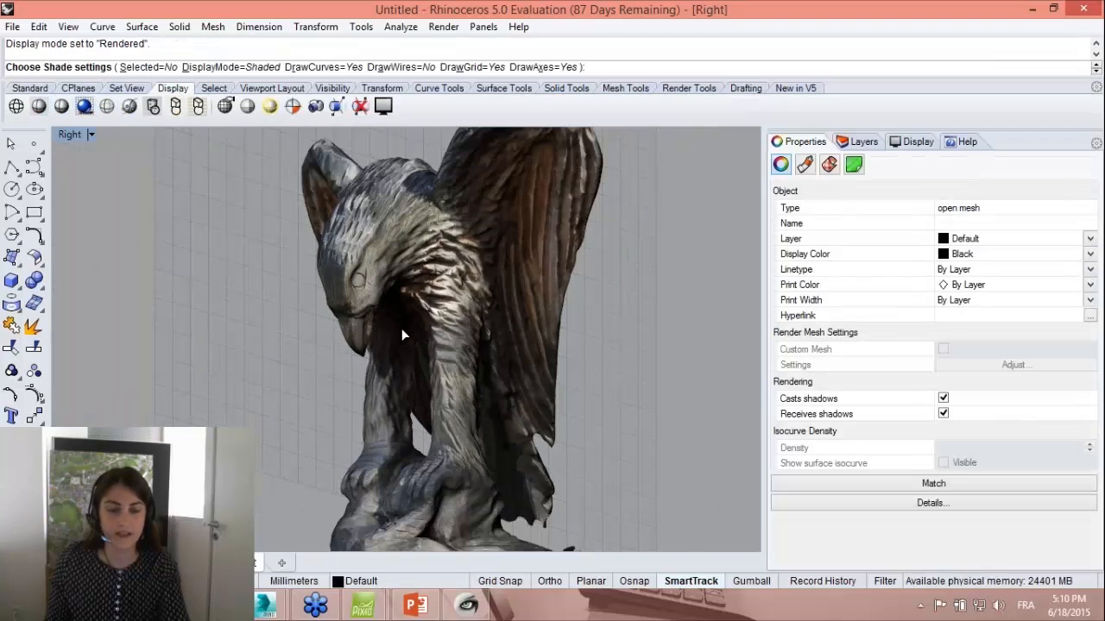
# Close Rhinoceros and the 3d_mesh folder window.
pyautogui.click(1085, 8)
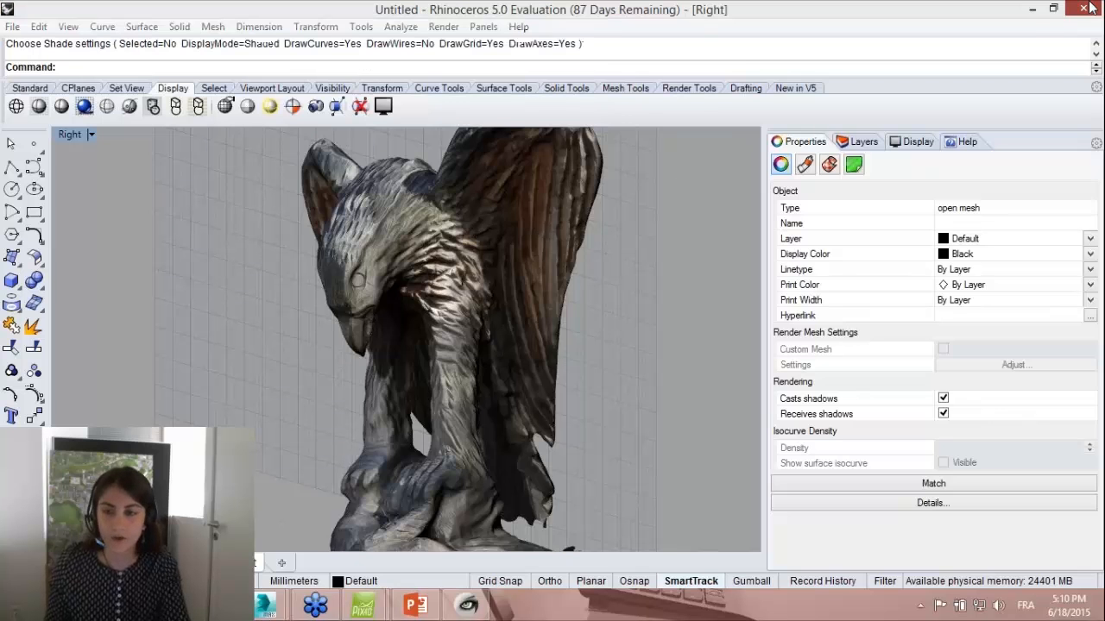
pyautogui.click(553, 337)
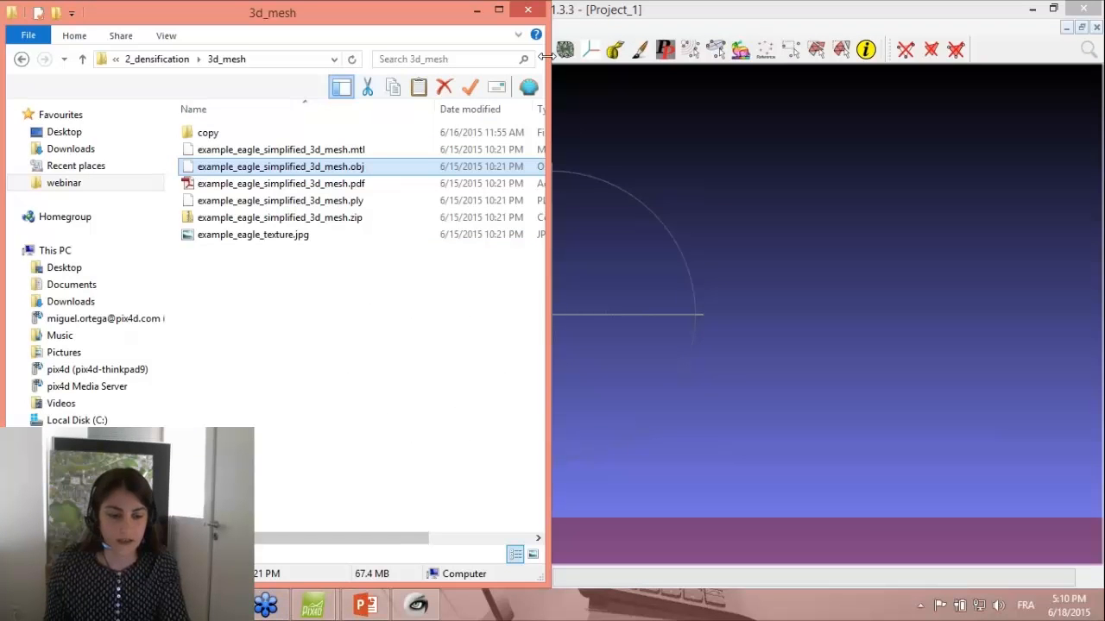
pyautogui.click(529, 9)
# Switch to PowerPoint for the 3D Textured Mesh slide, and from there to the empty untitled 3ds Max scene.
pyautogui.click(365, 604)
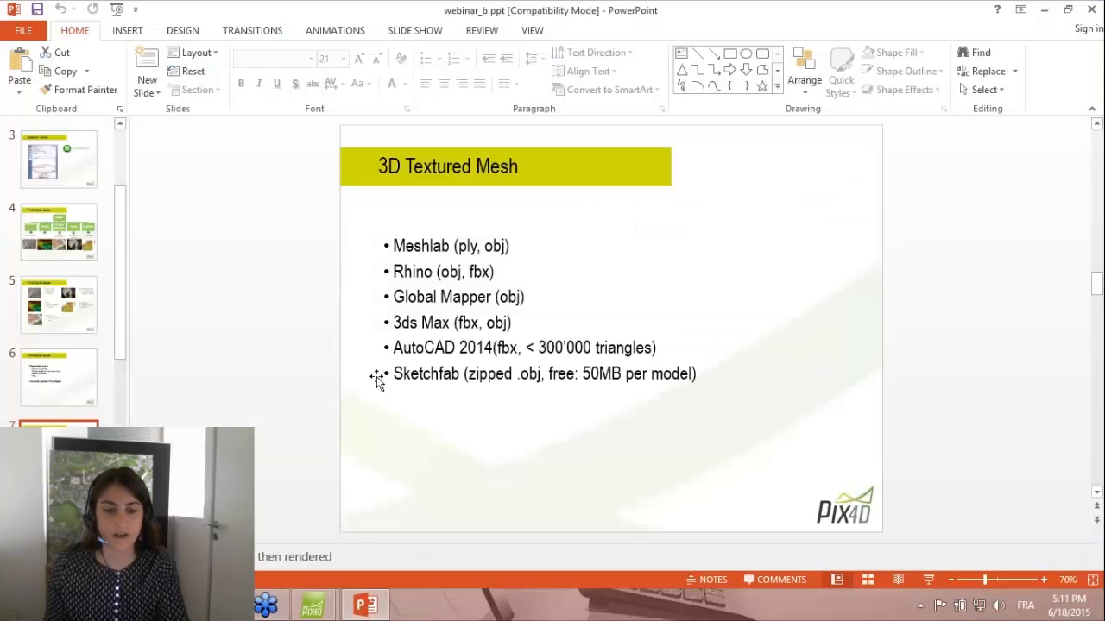
pyautogui.click(218, 604)
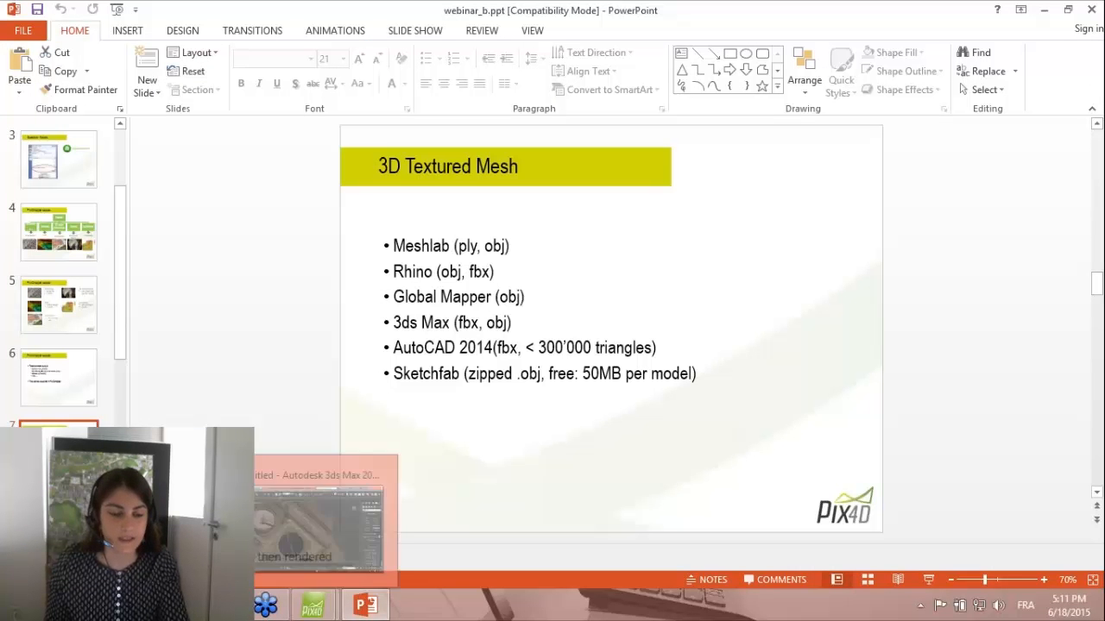
pyautogui.click(138, 522)
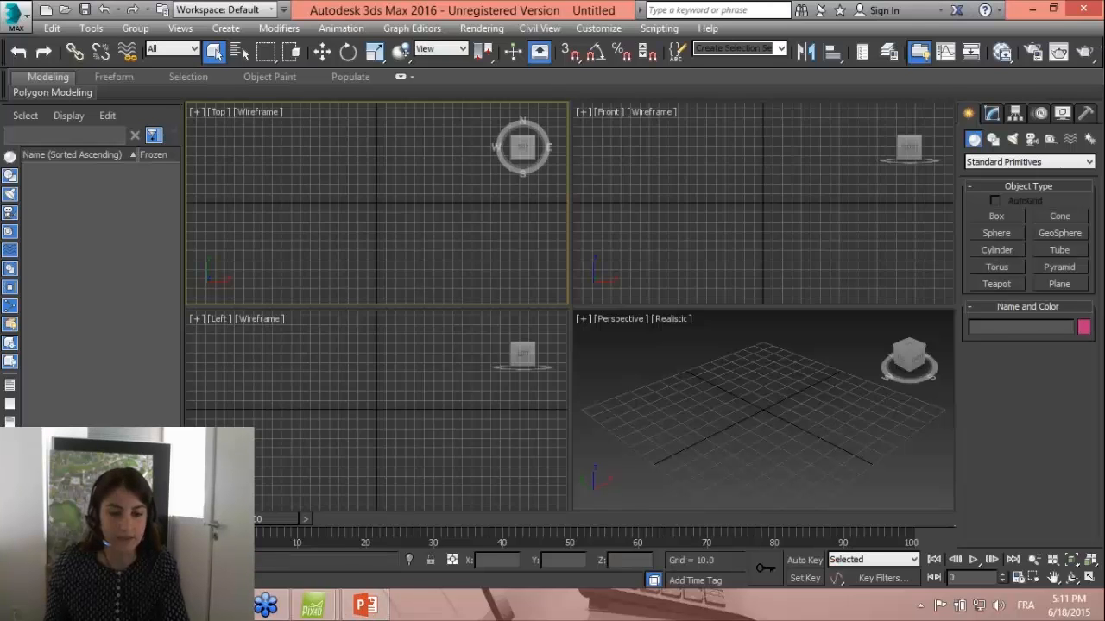
# Bring the gluglu folder window over 3ds Max and browse to statue > example_eagle > 2_densification > 3d_mesh2.
pyautogui.hotkey('alt', 'Tab')
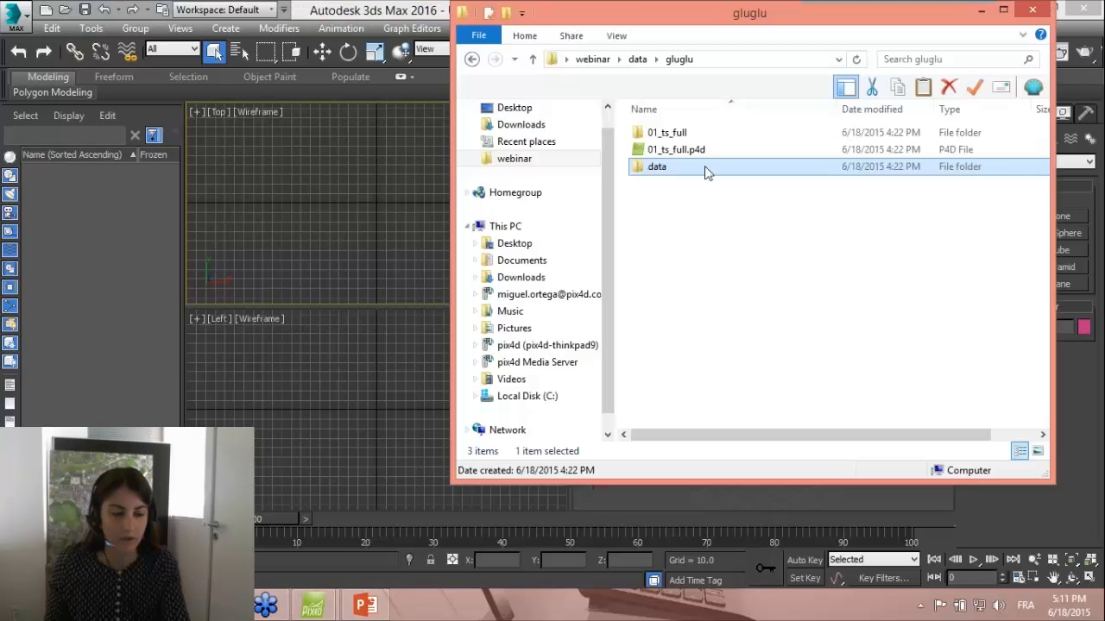
pyautogui.moveTo(733, 12); pyautogui.dragTo(398, 41)
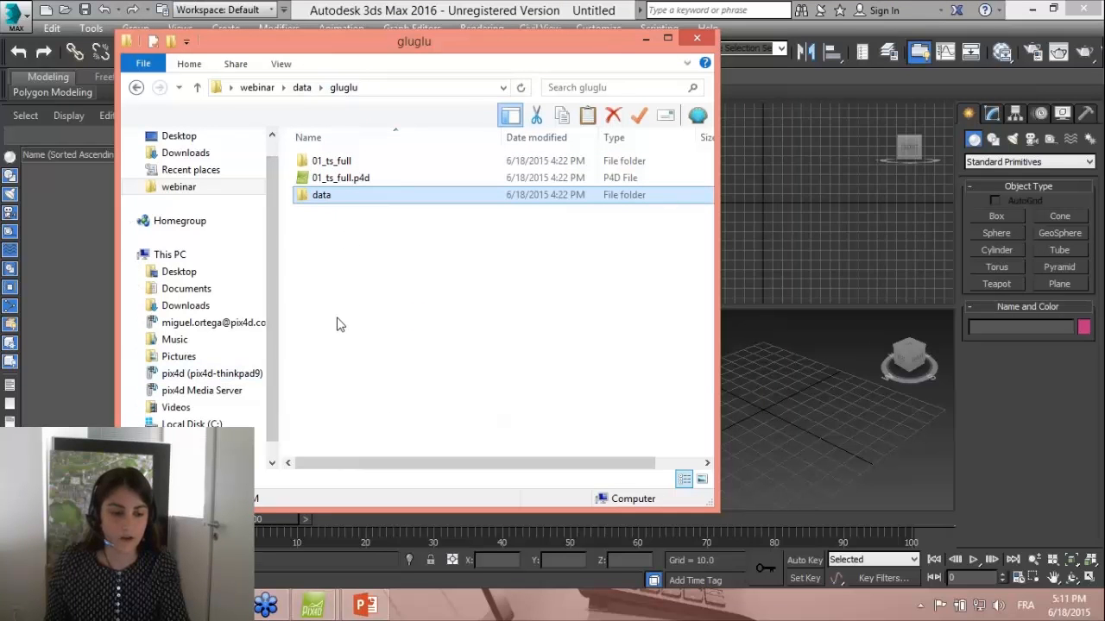
pyautogui.click(302, 87)
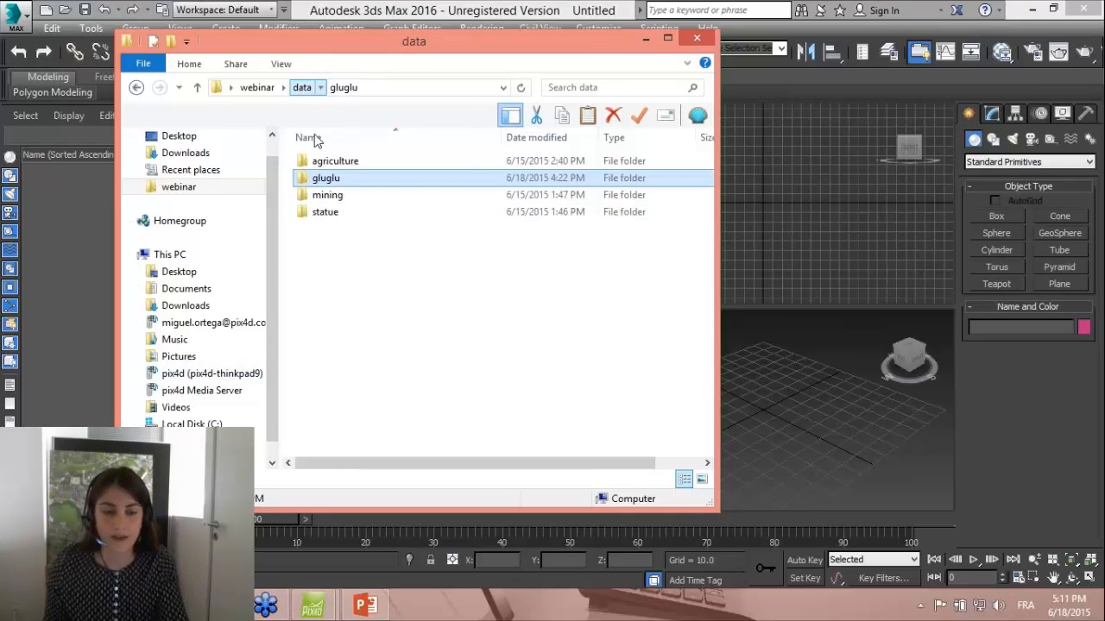
pyautogui.doubleClick(349, 215)
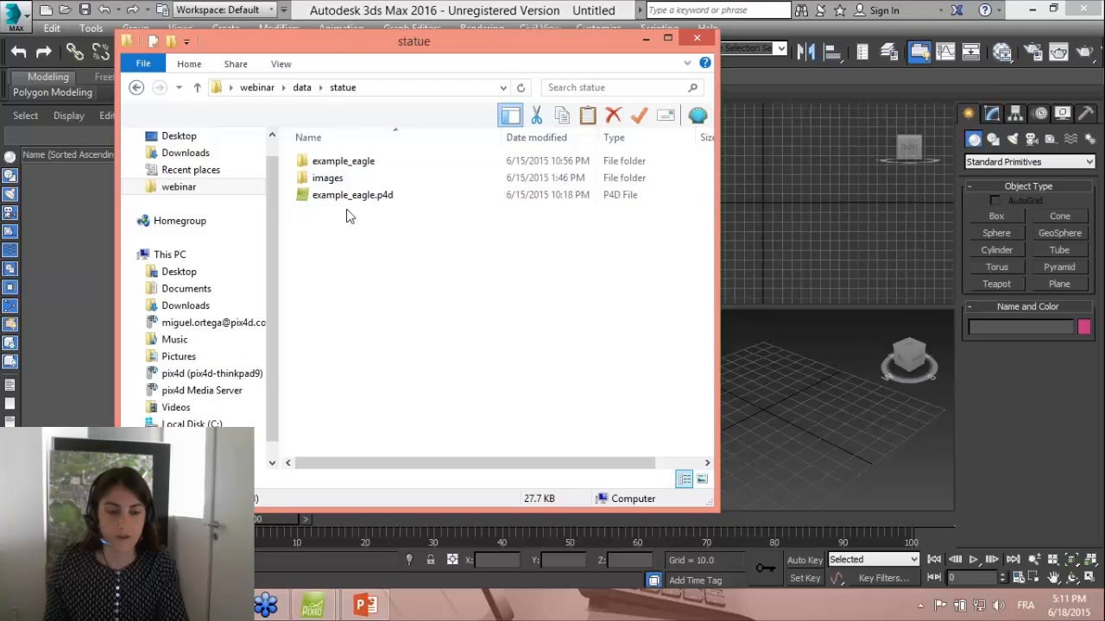
pyautogui.doubleClick(320, 162)
pyautogui.doubleClick(355, 181)
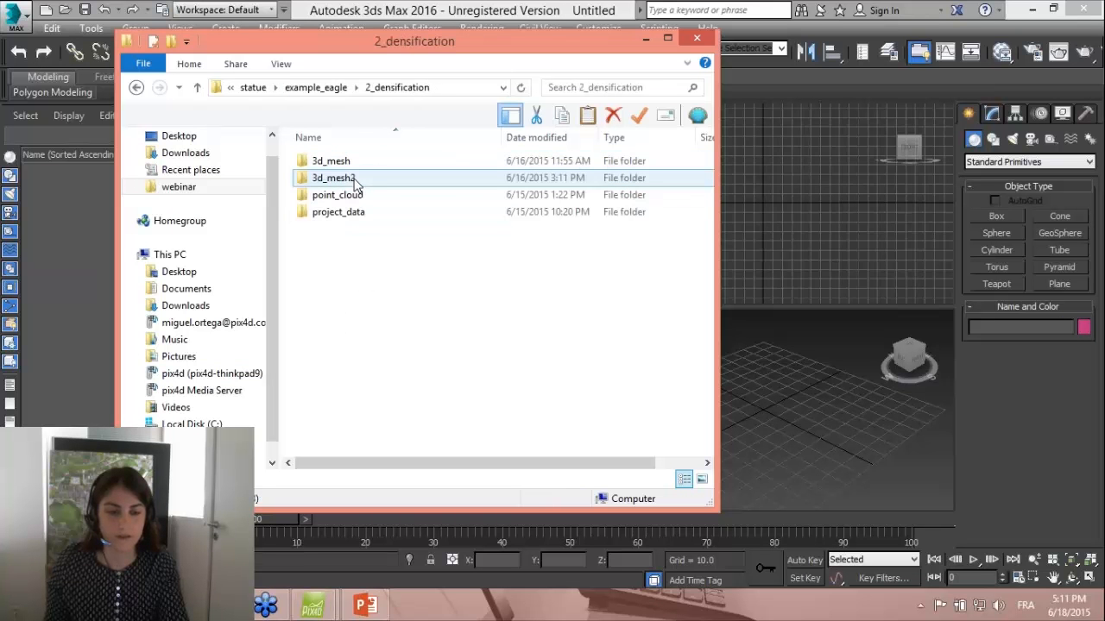
pyautogui.doubleClick(357, 180)
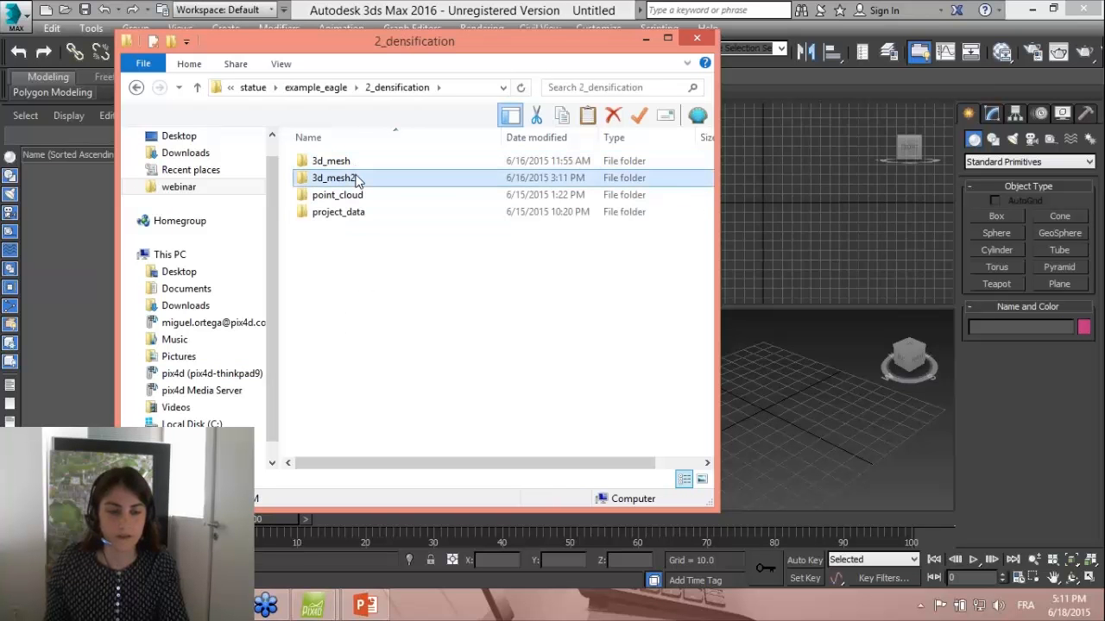
# Import example_eagle_simplified_3d_mesh.fbx into the 3ds Max Perspective viewport and place it near the grid.
pyautogui.moveTo(386, 198); pyautogui.dragTo(795, 357)
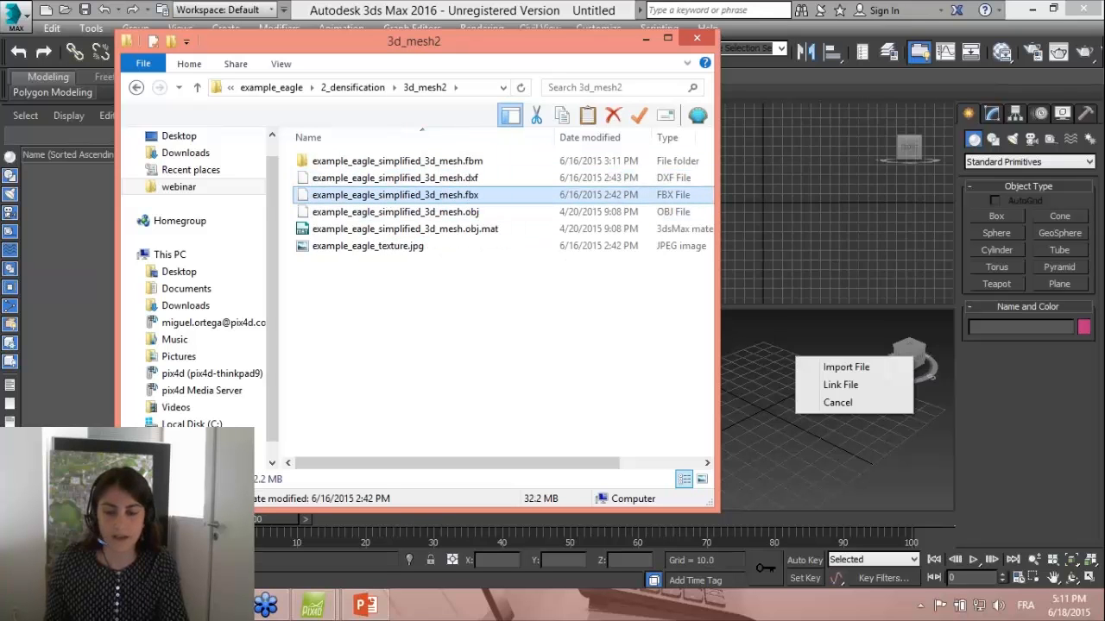
pyautogui.click(812, 366)
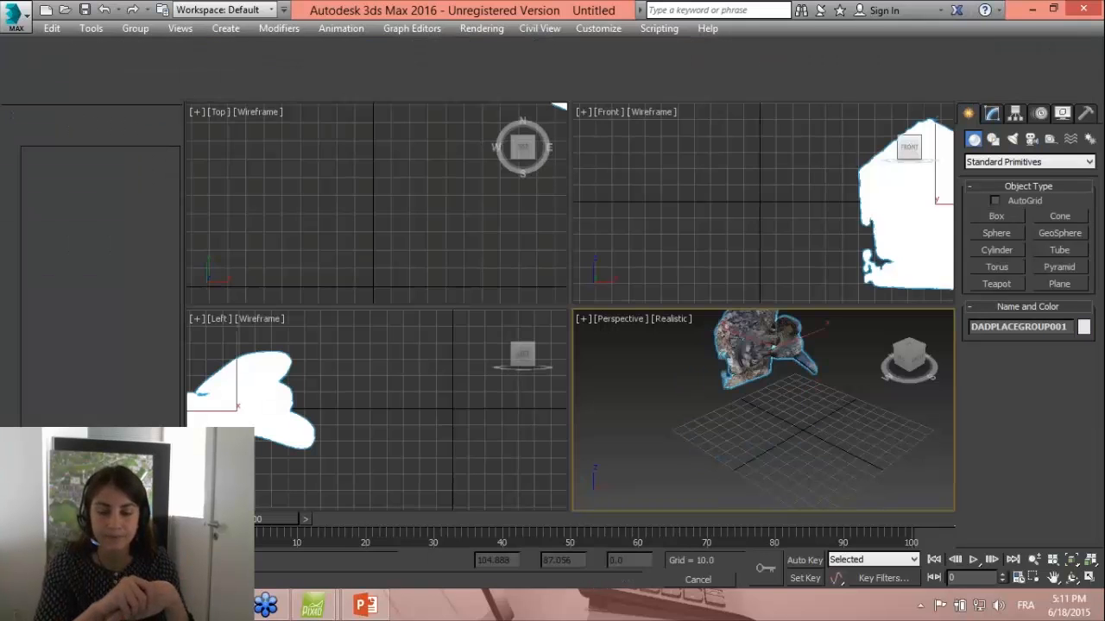
pyautogui.click(820, 394)
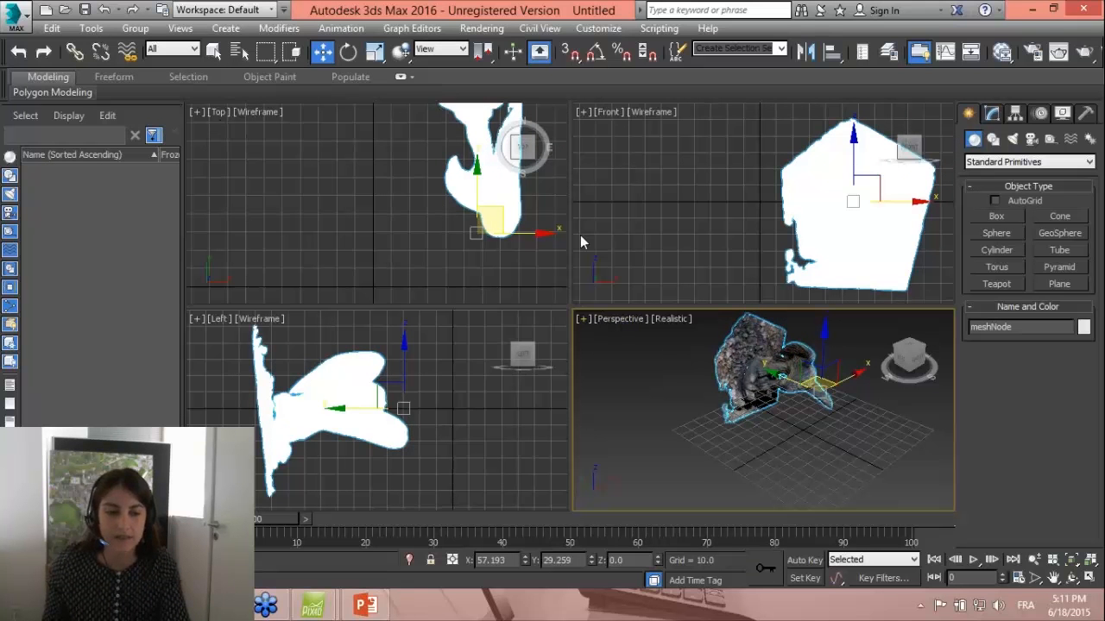
# Maximize the Front viewport.
pyautogui.click(584, 113)
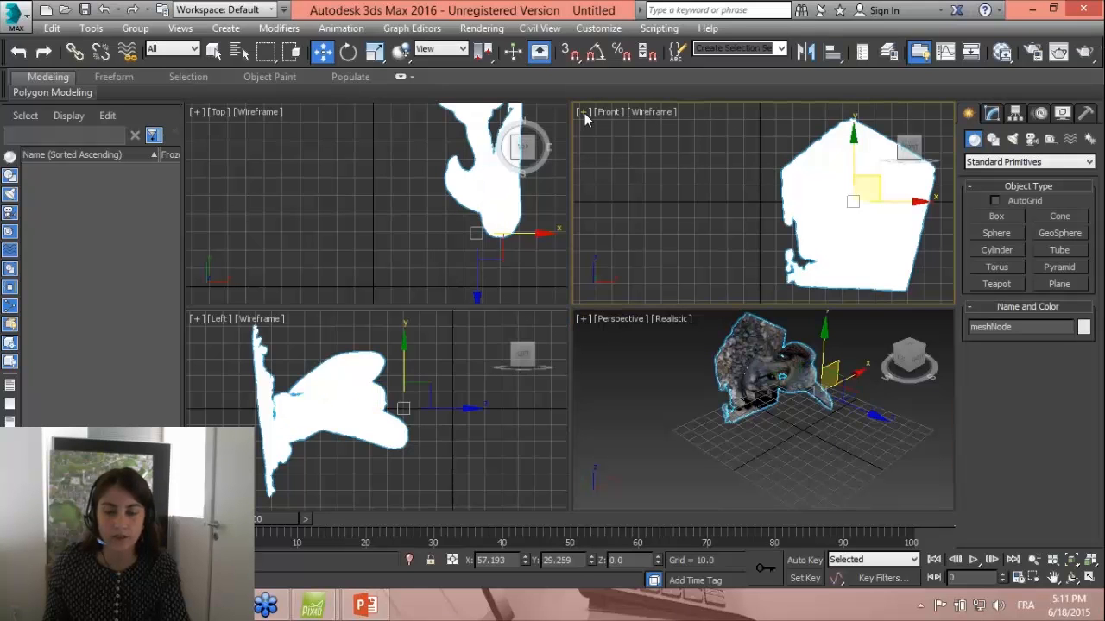
pyautogui.click(584, 113)
pyautogui.click(603, 130)
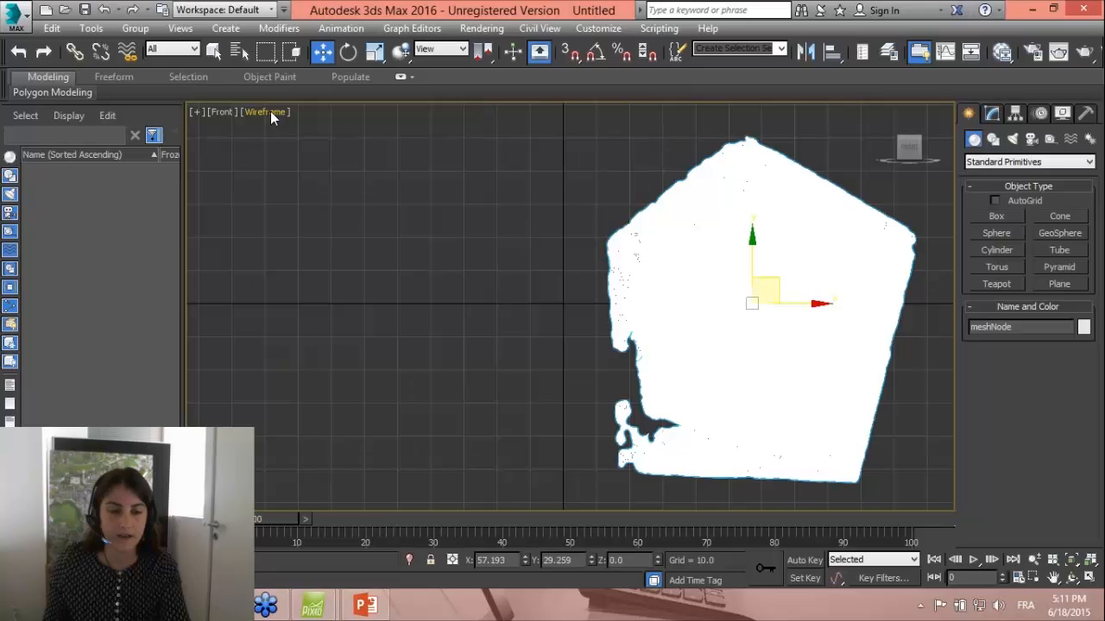
# Rotate the view until the eagle stands upright and set the viewport shading to Realistic.
pyautogui.moveTo(910, 148); pyautogui.dragTo(870, 360)
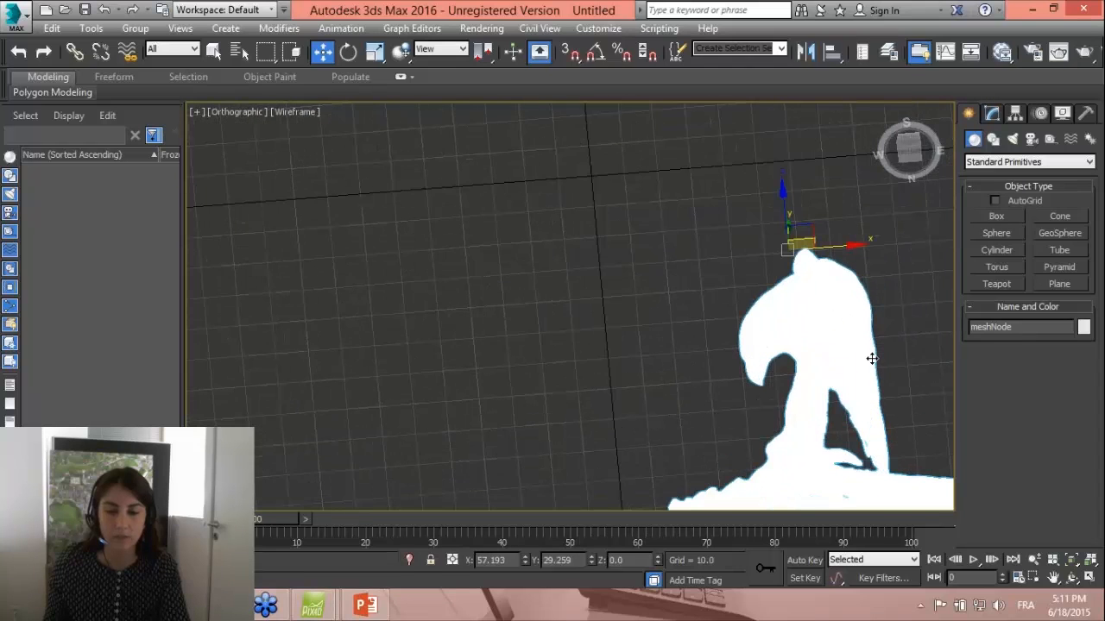
pyautogui.click(306, 112)
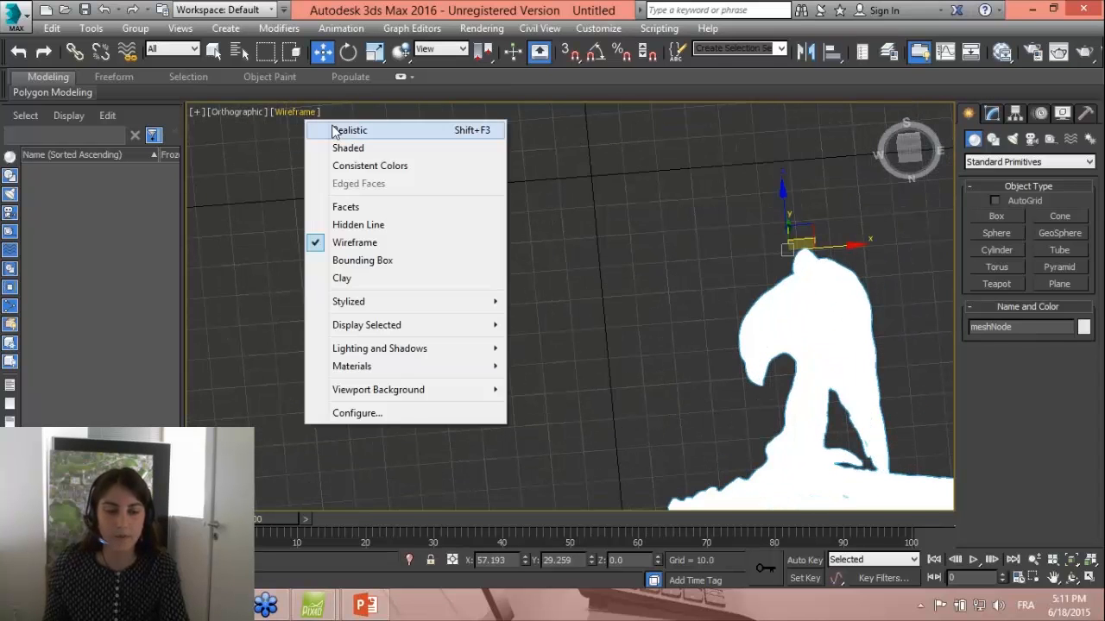
pyautogui.click(339, 129)
pyautogui.scroll(3, 807, 418)
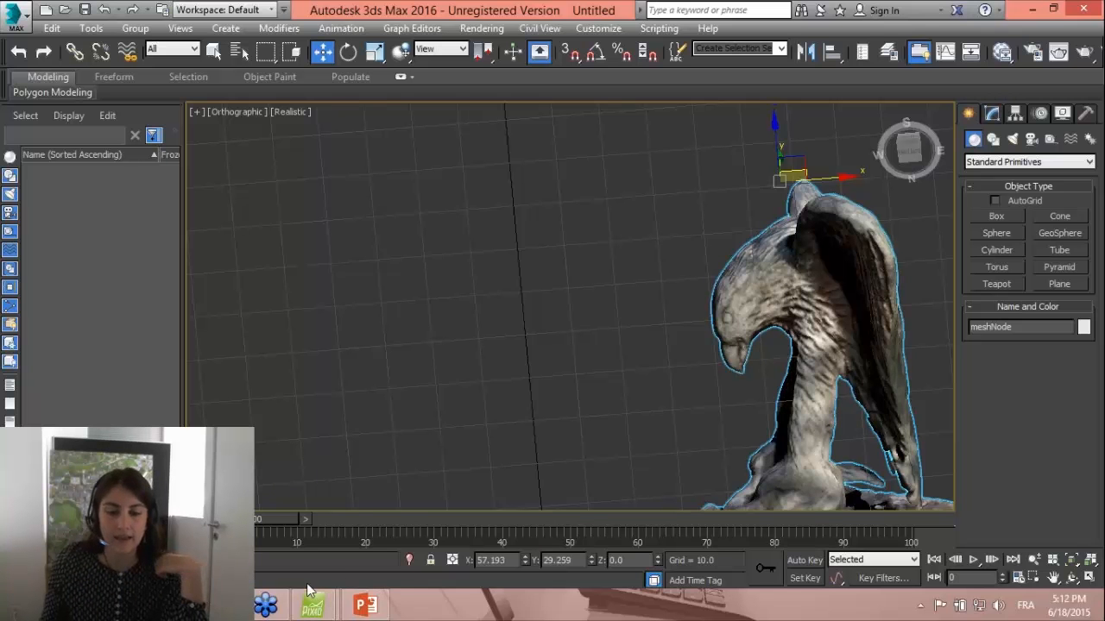
# Switch to the 3ds Max scene with the round-tank site mesh, leave the Tape tool and select the site mesh.
pyautogui.moveTo(294, 600)
pyautogui.click(291, 522)
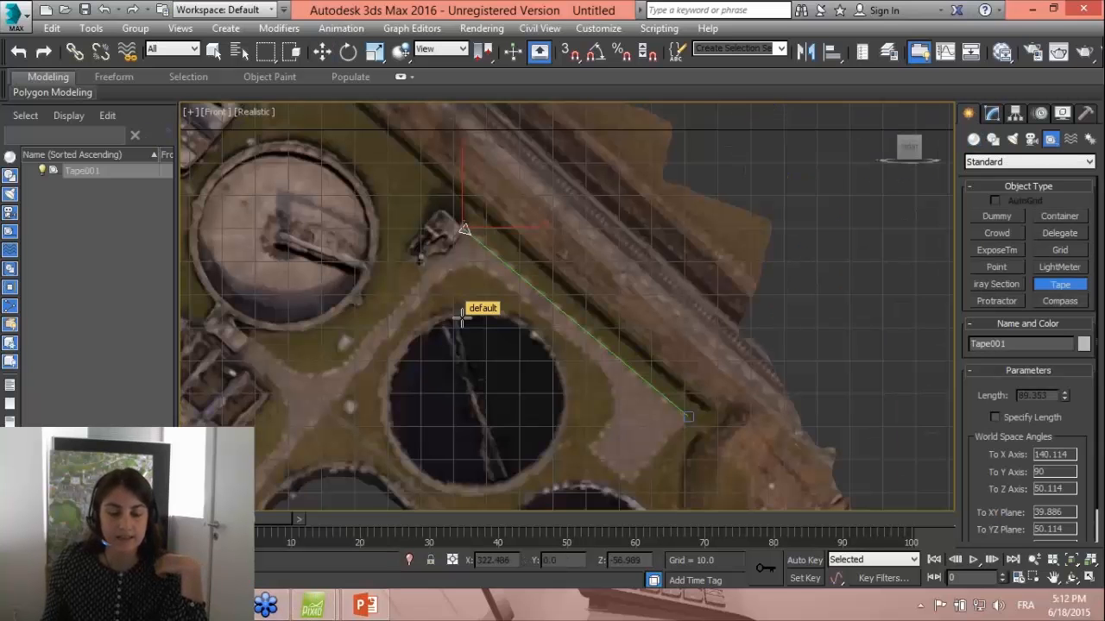
pyautogui.scroll(-3, 464, 316)
pyautogui.scroll(2, 473, 310)
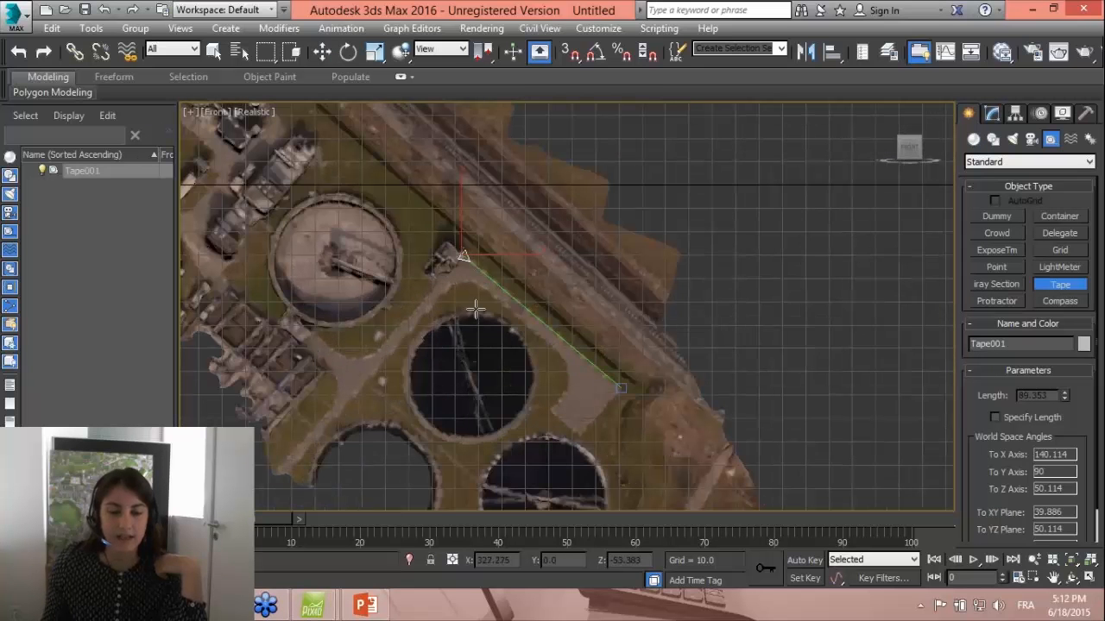
pyautogui.rightClick(502, 311)
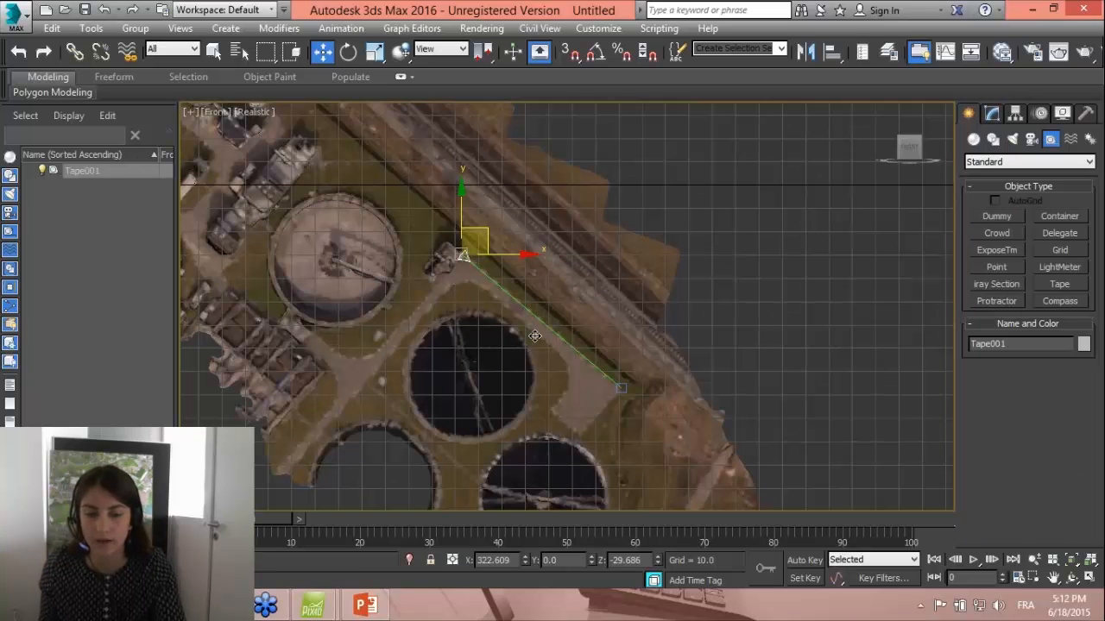
pyautogui.scroll(2, 534, 336)
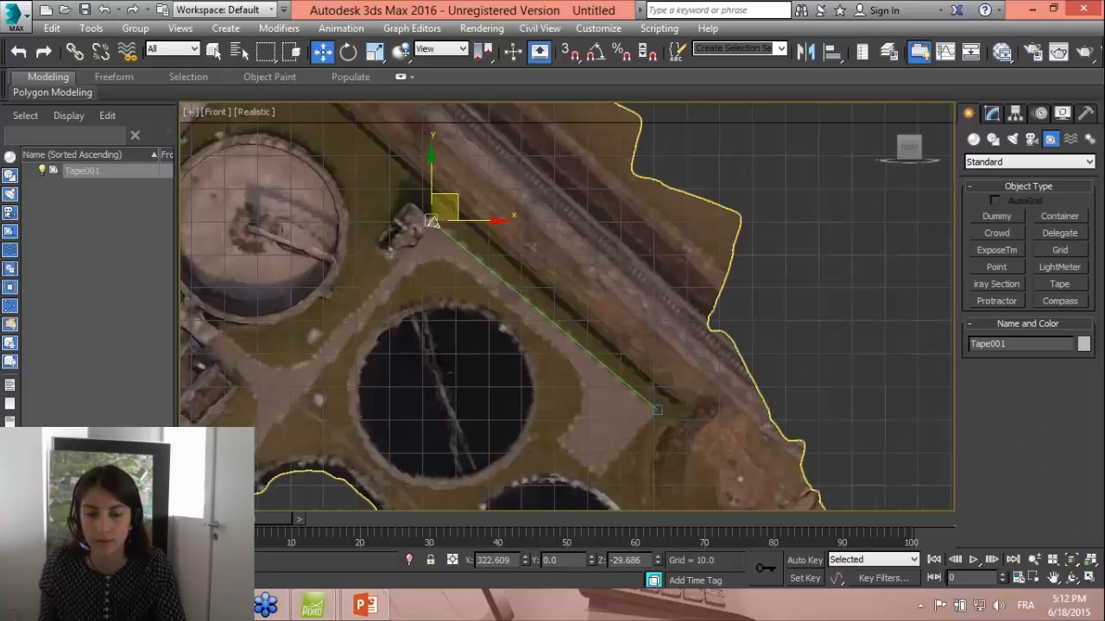
pyautogui.click(542, 318)
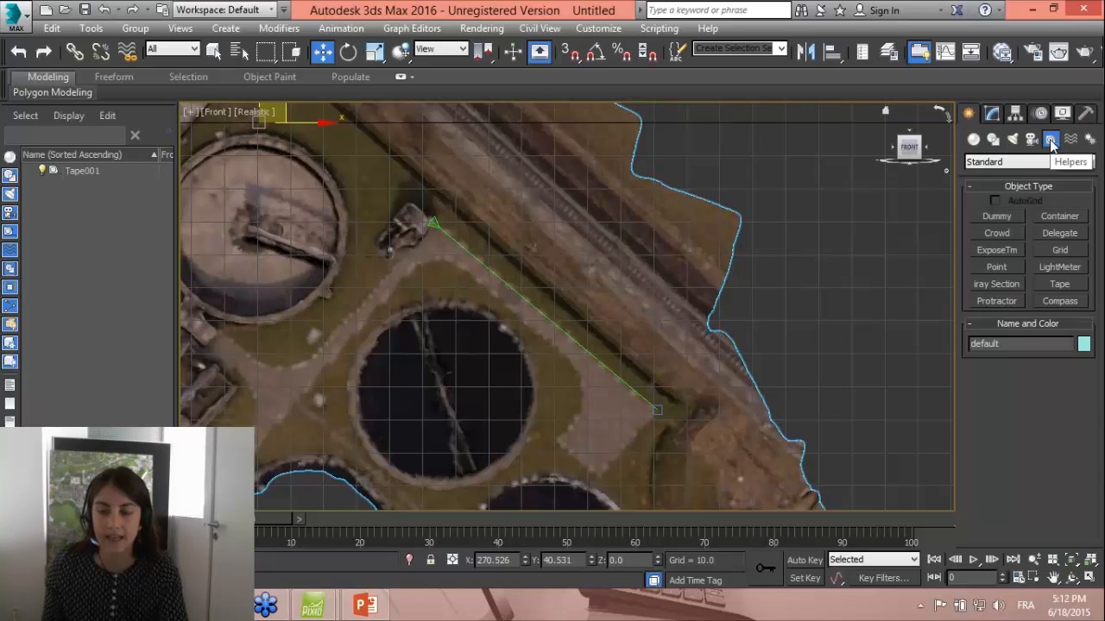
# Measure the path edge between the small building and the far corner of the paved area using Tape helpers.
pyautogui.click(1059, 284)
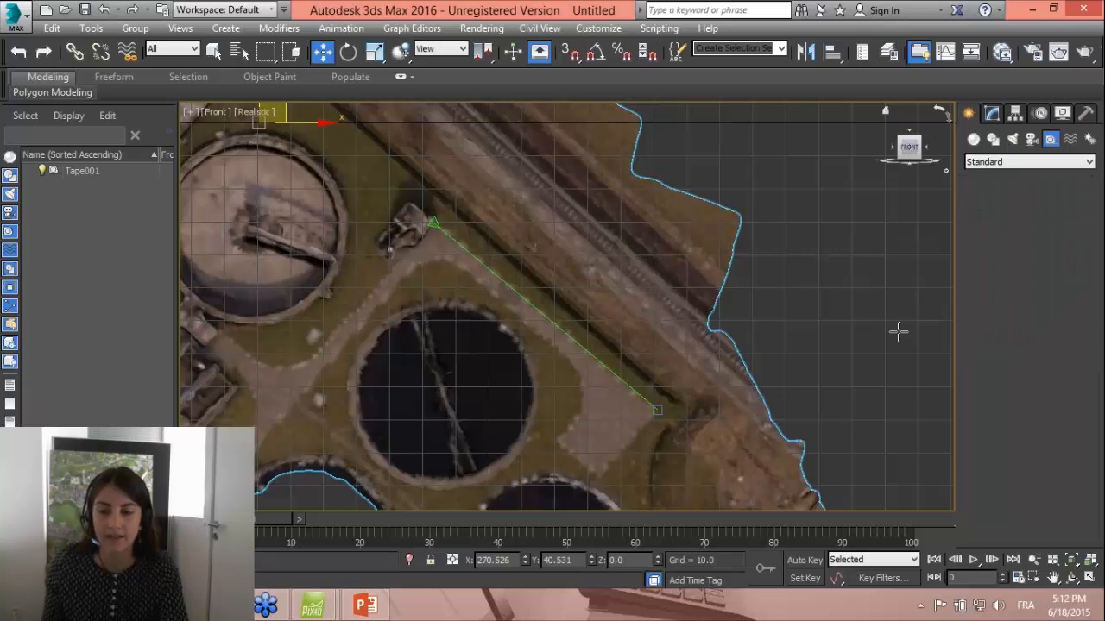
pyautogui.moveTo(654, 407); pyautogui.dragTo(655, 408)
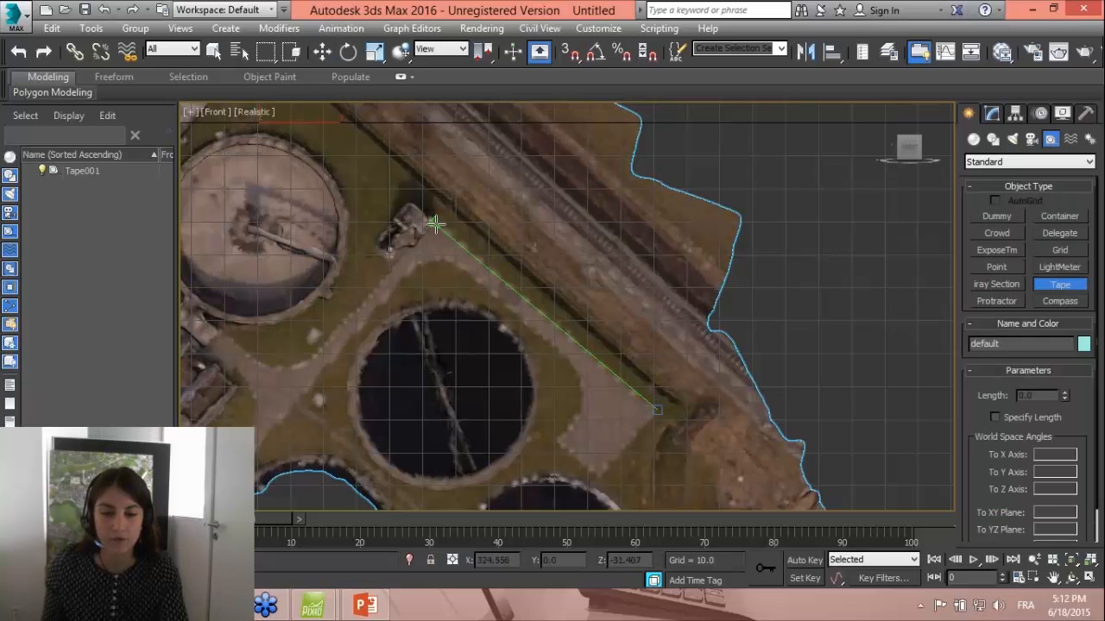
pyautogui.moveTo(431, 222); pyautogui.dragTo(657, 409)
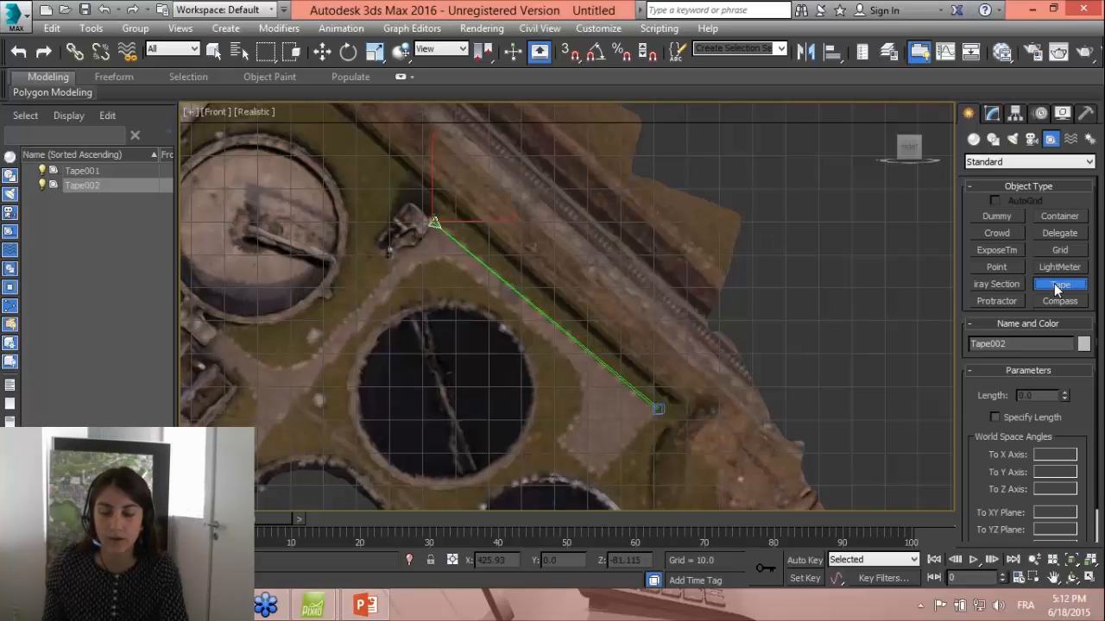
pyautogui.moveTo(659, 408); pyautogui.dragTo(433, 221)
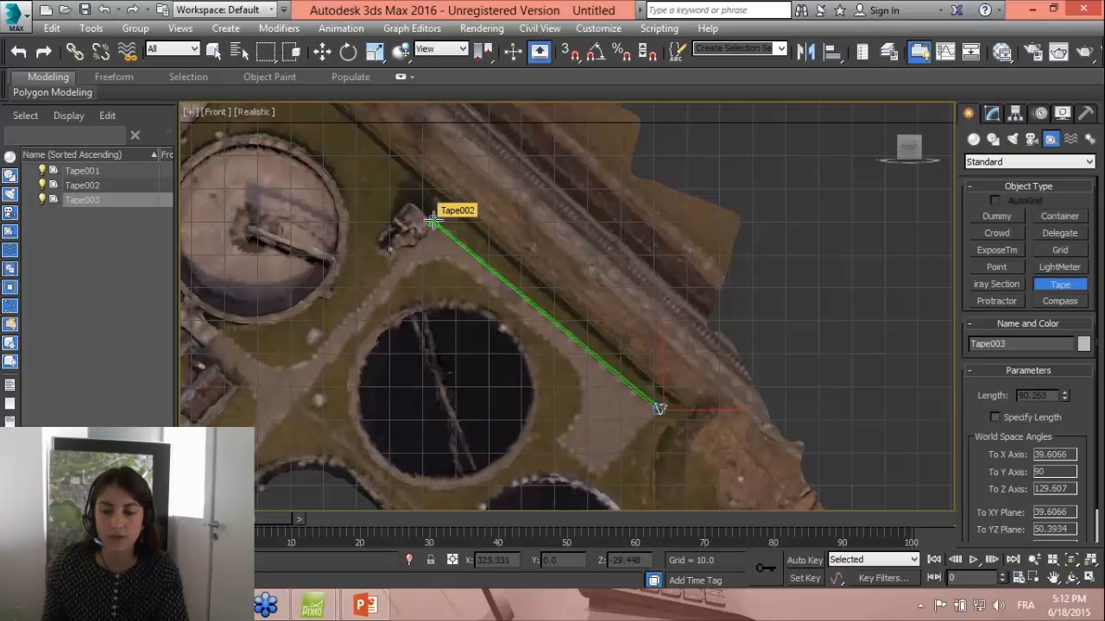
pyautogui.click(433, 221)
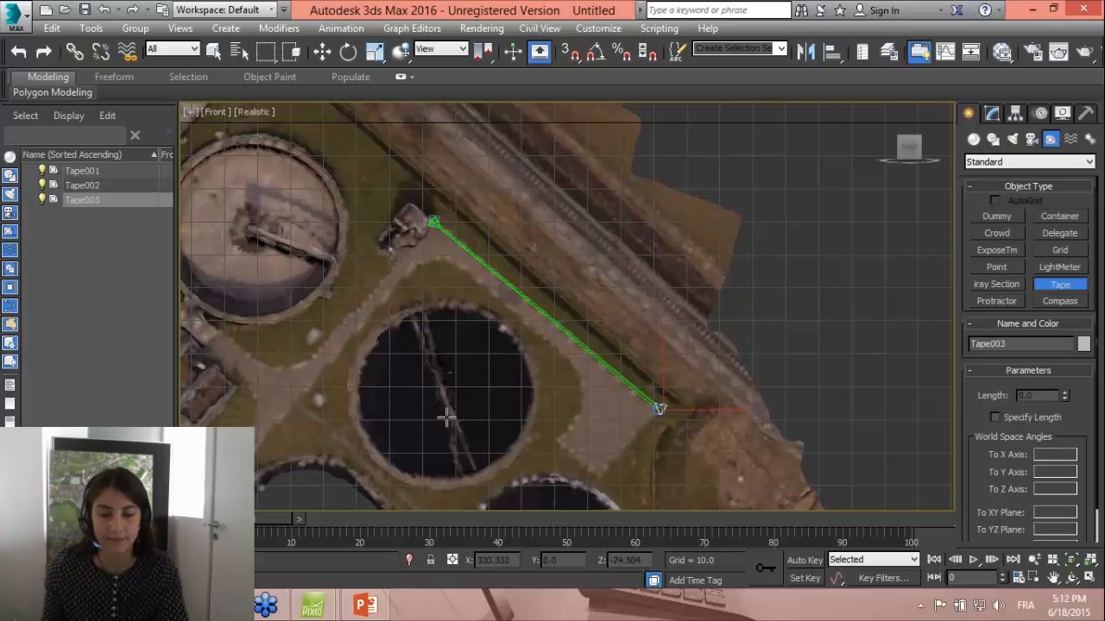
# Switch to the 01_ts_full project in Pix4Dmapper and examine Polyline 1 and its length along the same path edge.
pyautogui.moveTo(312, 606)
pyautogui.click(419, 511)
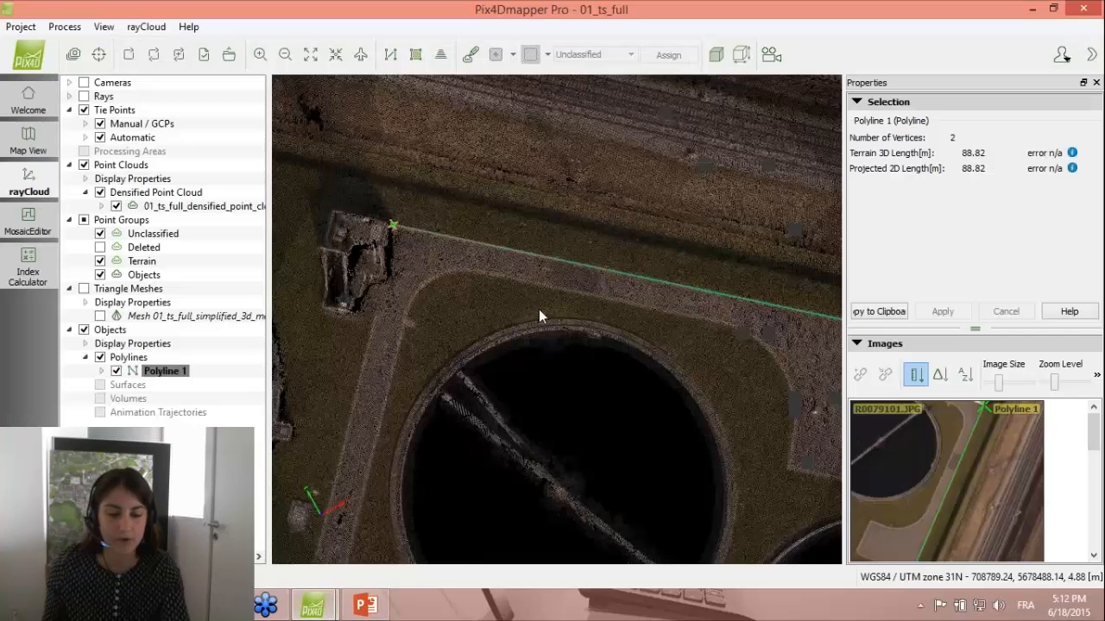
pyautogui.scroll(-2, 543, 296)
pyautogui.scroll(1, 623, 299)
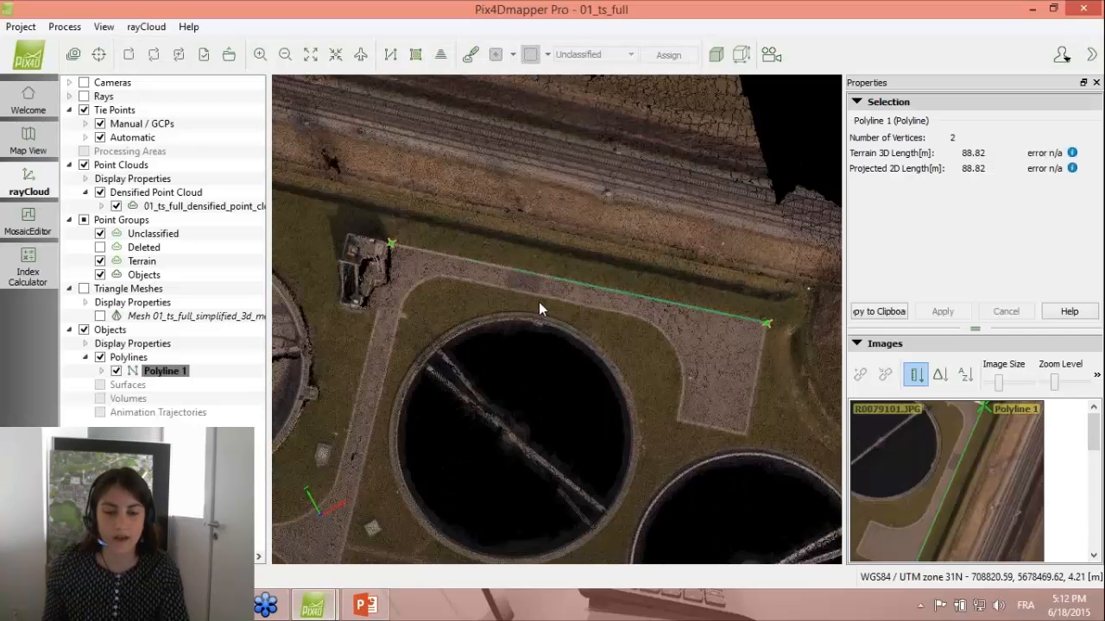
pyautogui.click(713, 318)
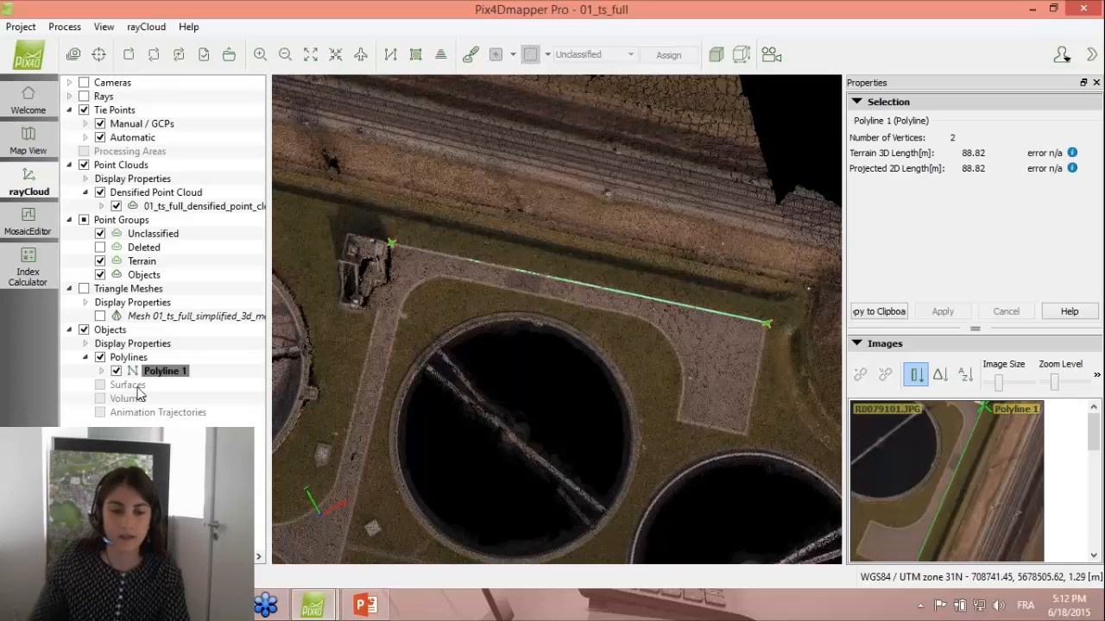
# Delete Polyline 1 and draw a new polyline along the path edge from the paved area's far corner to the small building.
pyautogui.rightClick(162, 373)
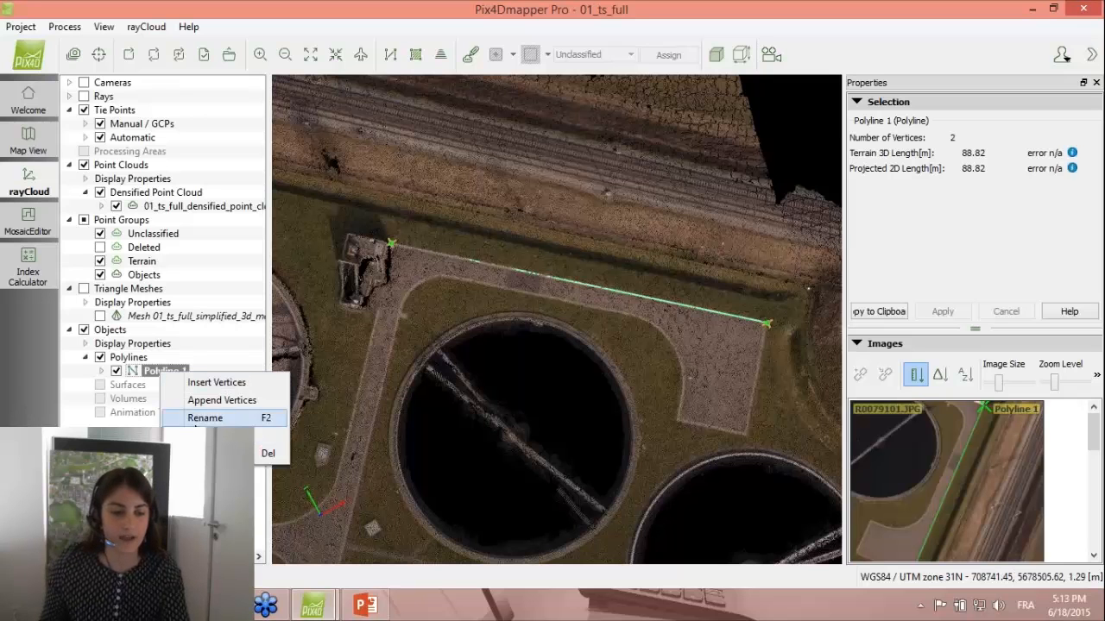
pyautogui.click(198, 453)
pyautogui.click(391, 54)
pyautogui.click(421, 90)
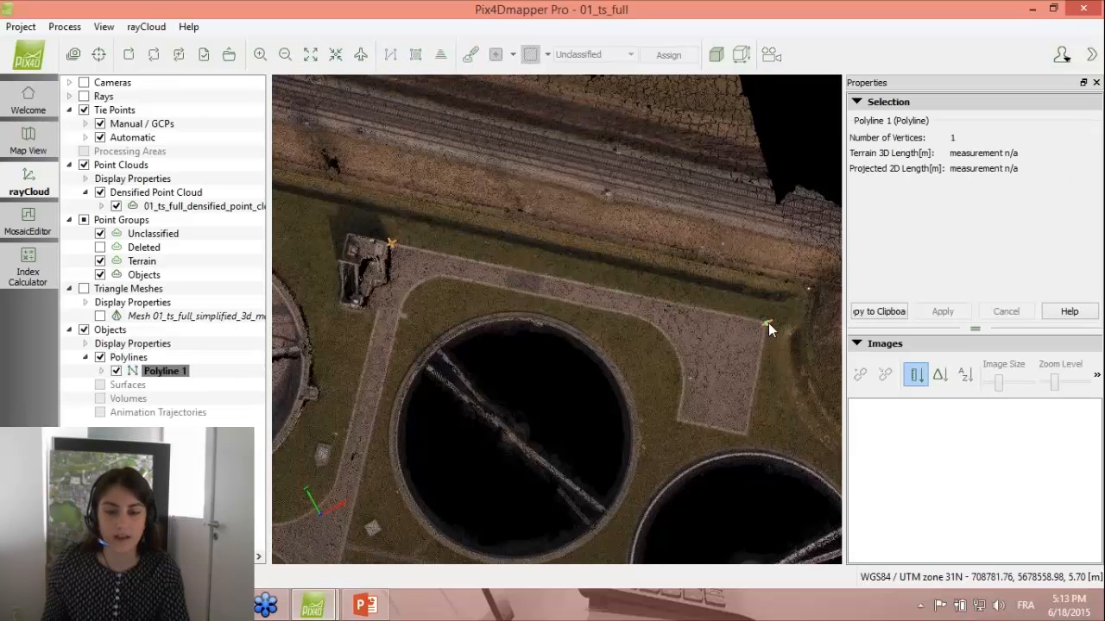
pyautogui.click(392, 244)
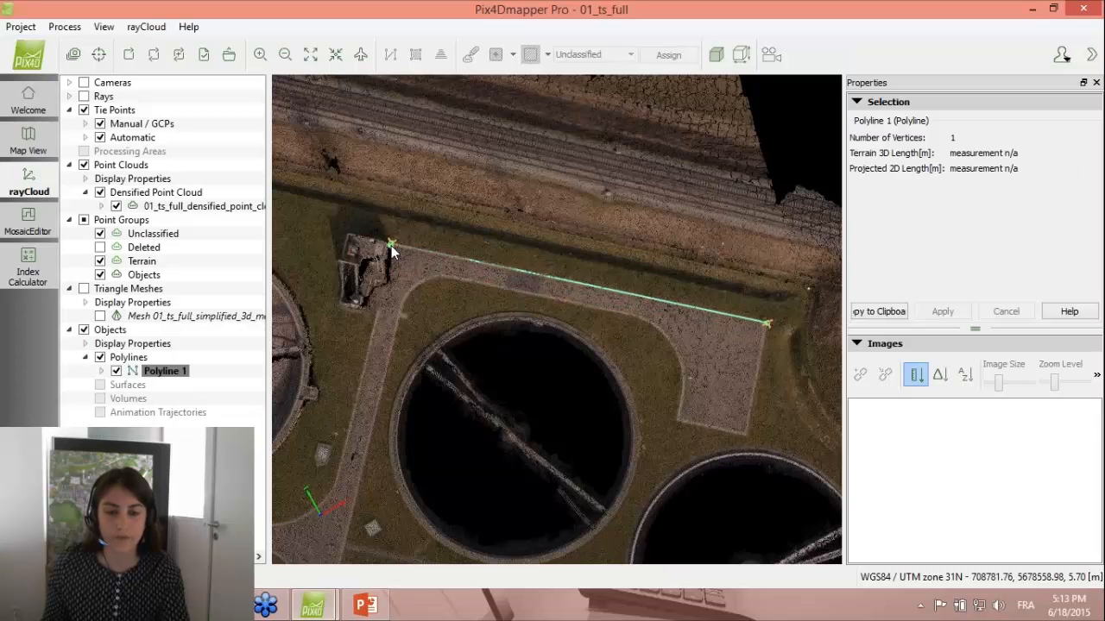
pyautogui.rightClick(391, 245)
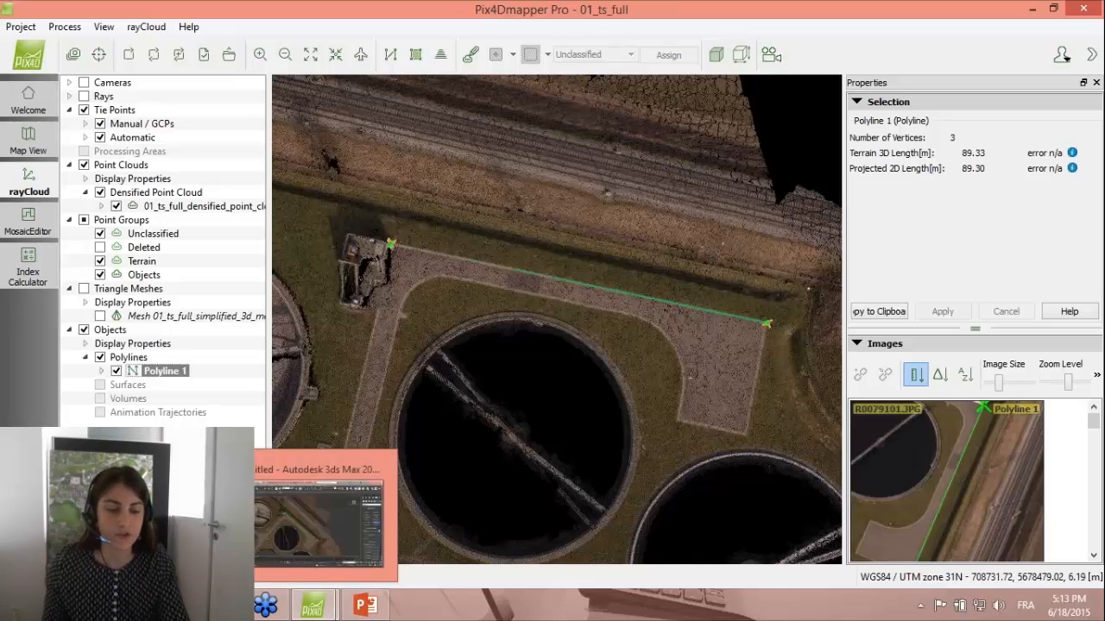
# Switch to the 3D Textured Mesh slide in PowerPoint and view the AutoCAD screenshots 4.png and 5.png, closing the image viewer and screenshots folder.
pyautogui.click(215, 605)
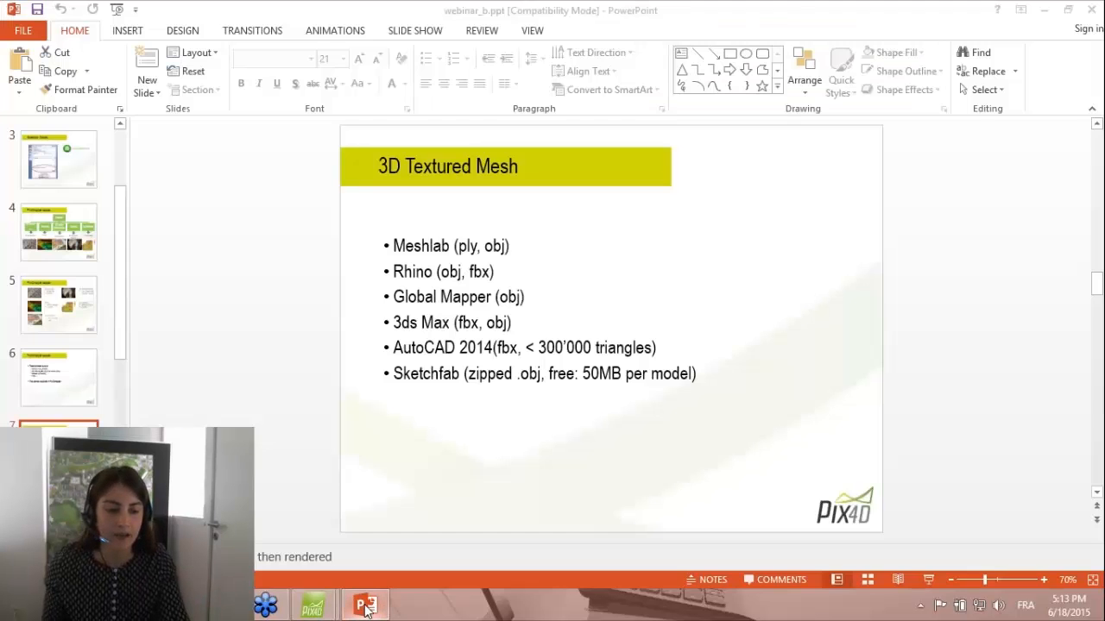
pyautogui.click(365, 605)
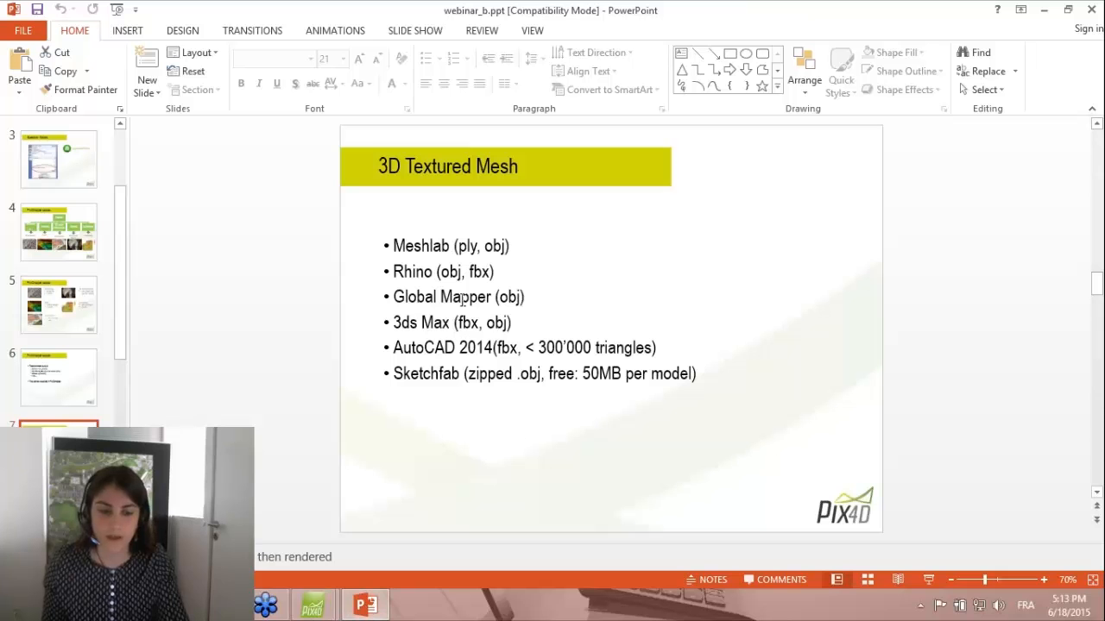
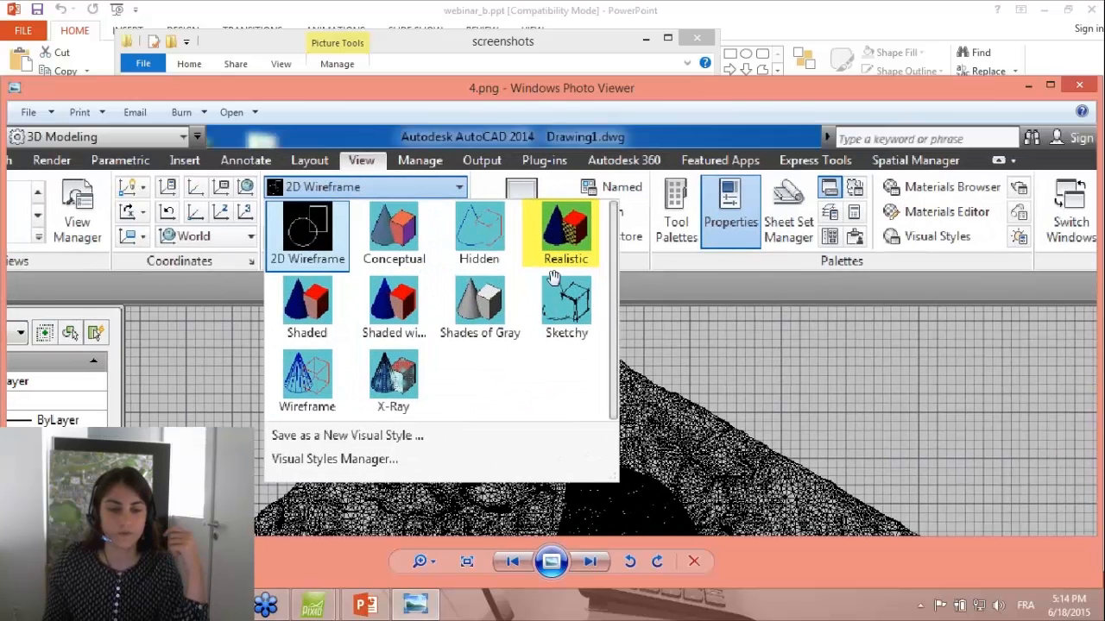
pyautogui.click(591, 561)
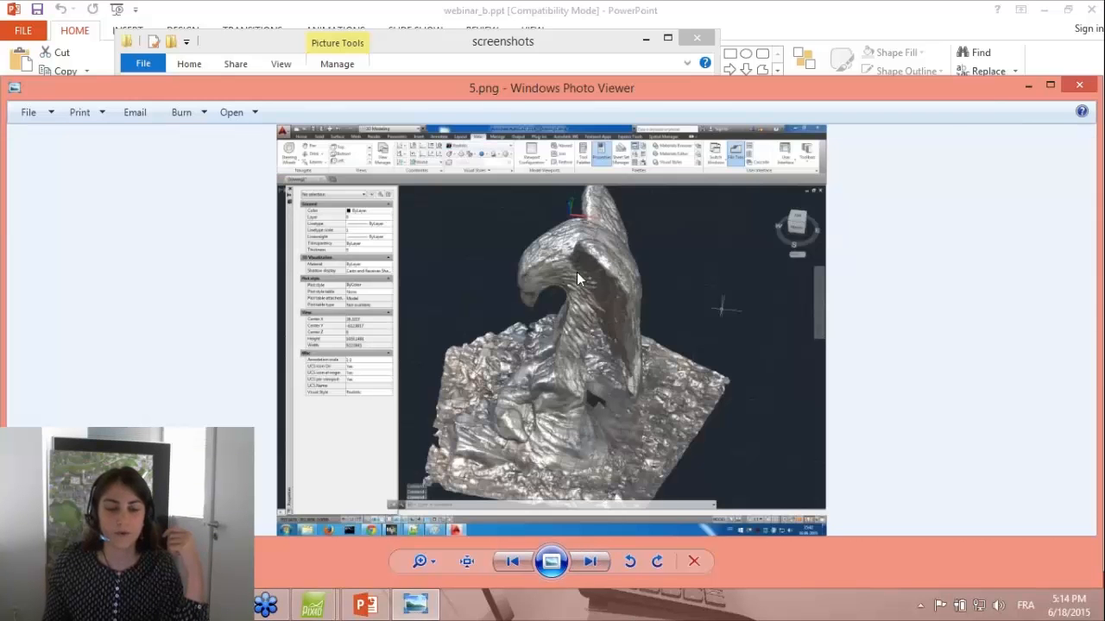
pyautogui.scroll(1, 576, 272)
pyautogui.scroll(-1, 552, 268)
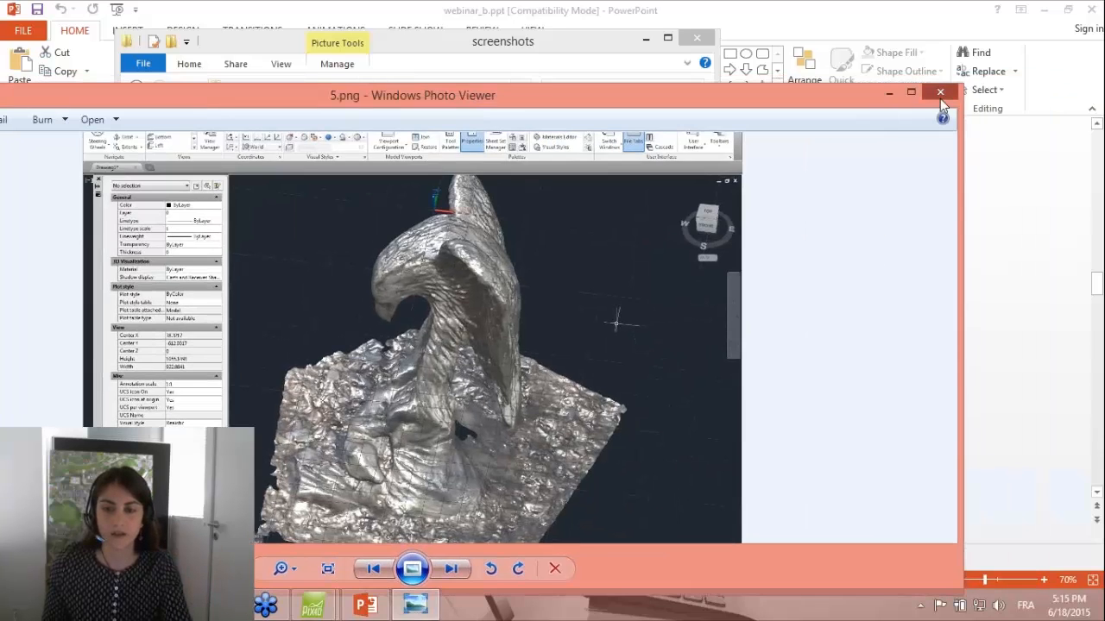
pyautogui.click(940, 98)
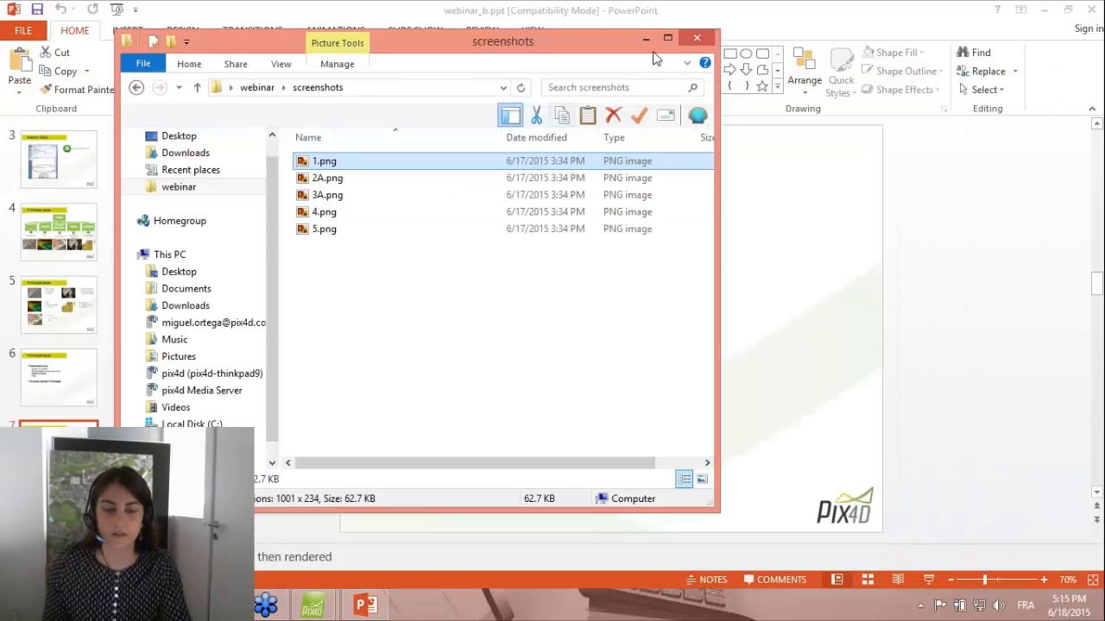
pyautogui.click(689, 41)
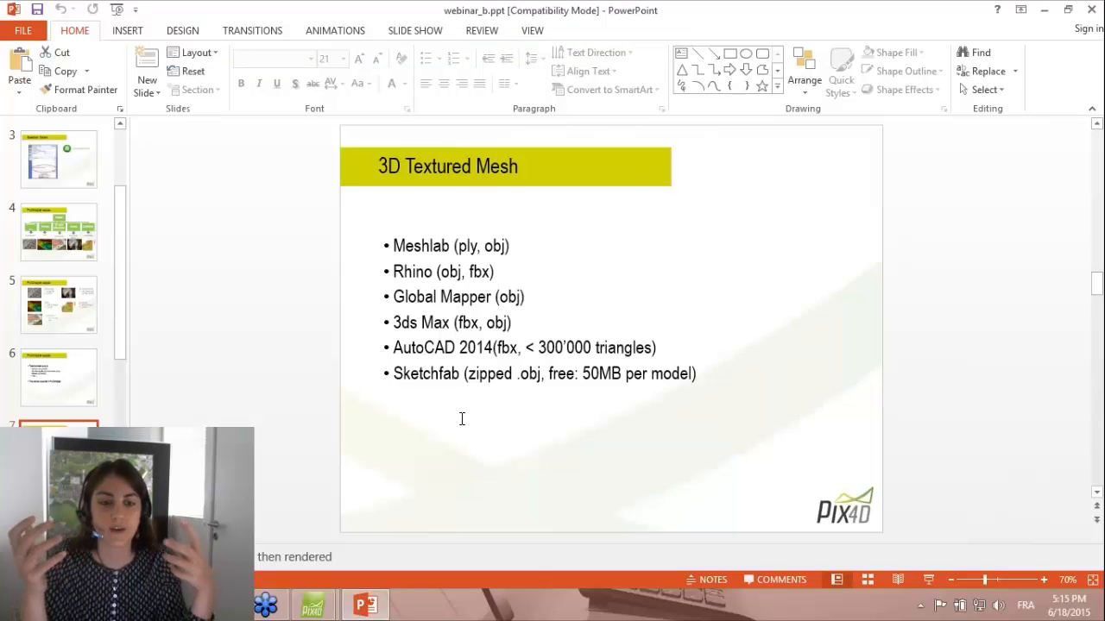
# Switch to the Chrome window showing pix4d.com and maximize it.
pyautogui.click(166, 605)
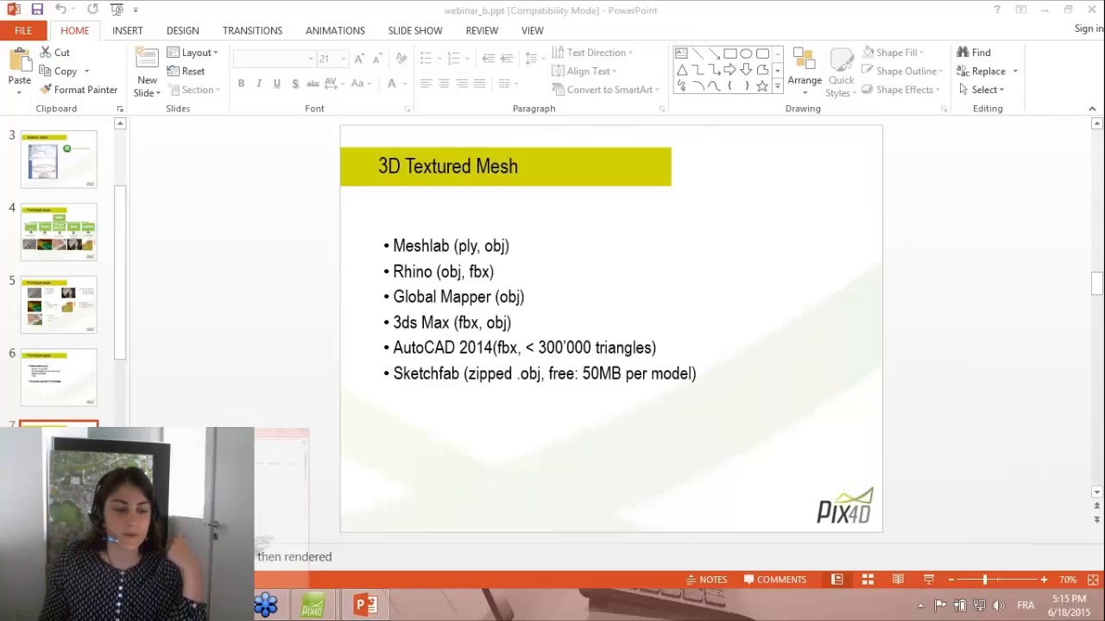
pyautogui.moveTo(350, 90); pyautogui.dragTo(489, 57)
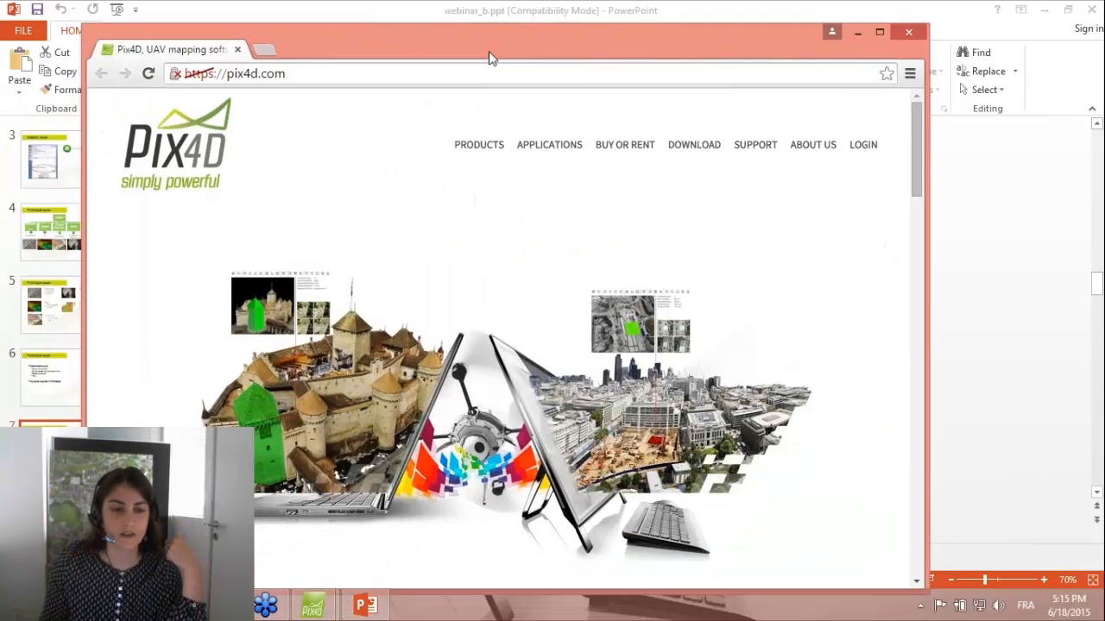
pyautogui.doubleClick(489, 57)
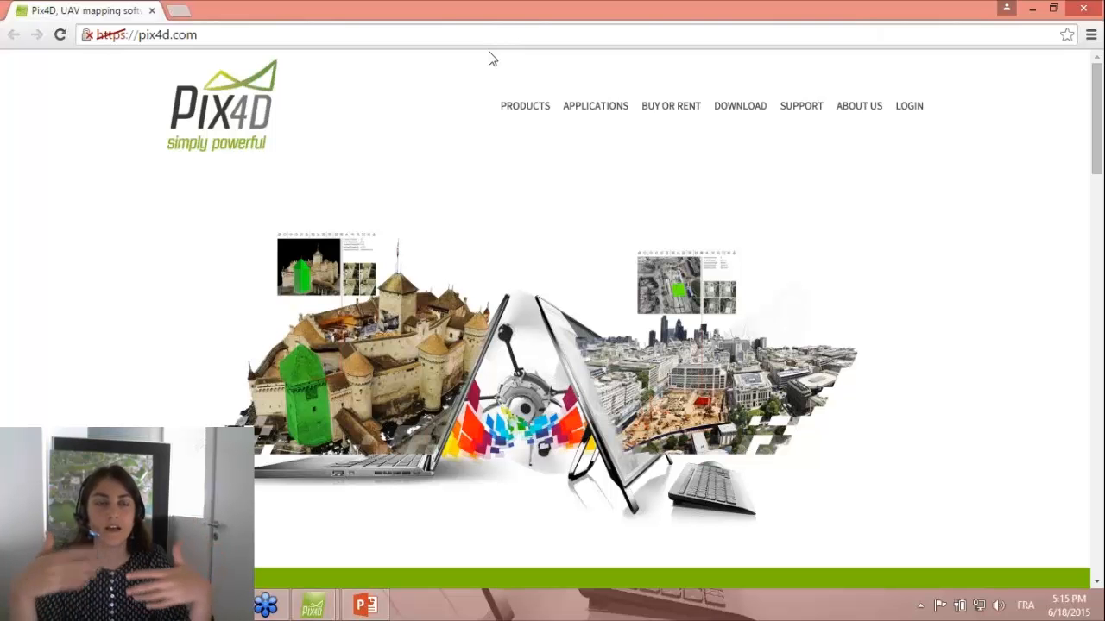
# Search Google for sketchfab and open the Sketchfab website.
pyautogui.click(497, 35)
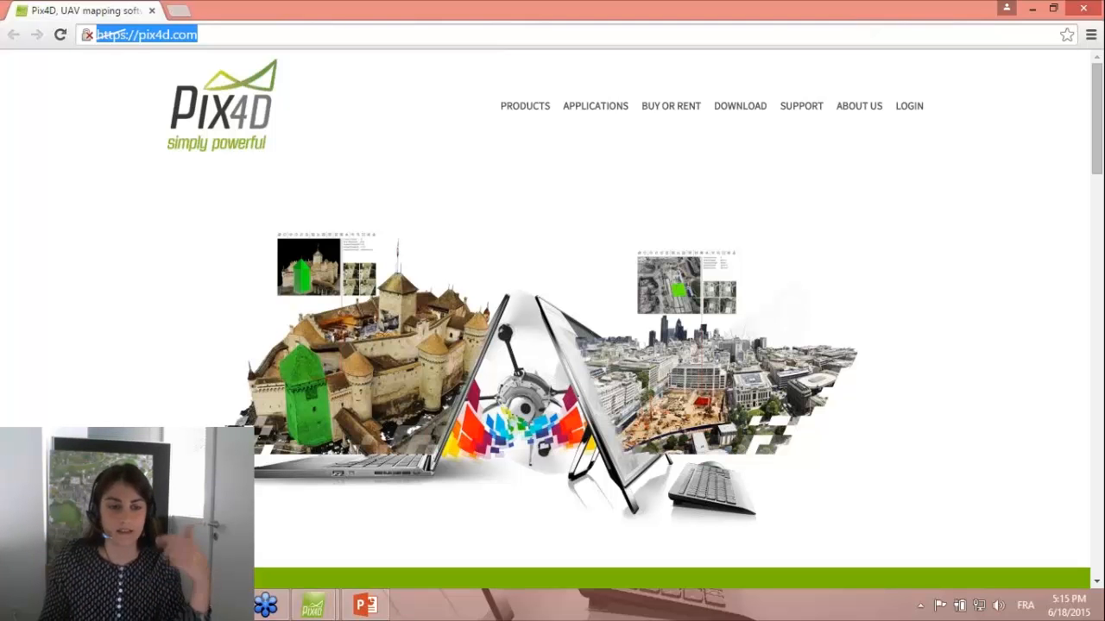
pyautogui.write('sket')
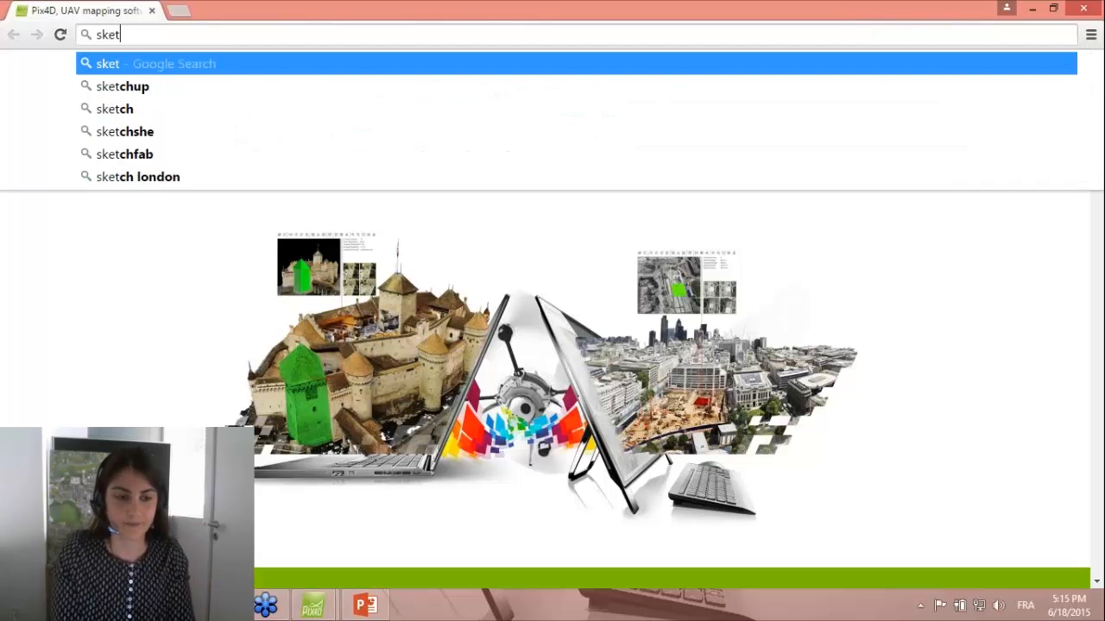
pyautogui.write('ch')
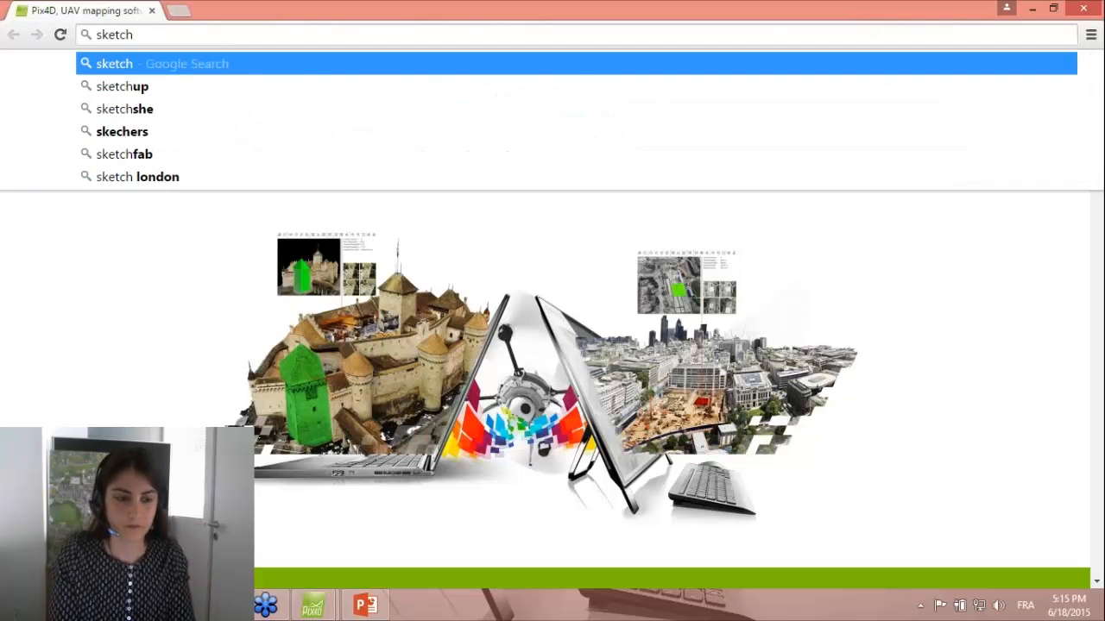
pyautogui.write('f')
pyautogui.press('Down')
pyautogui.press('Return')
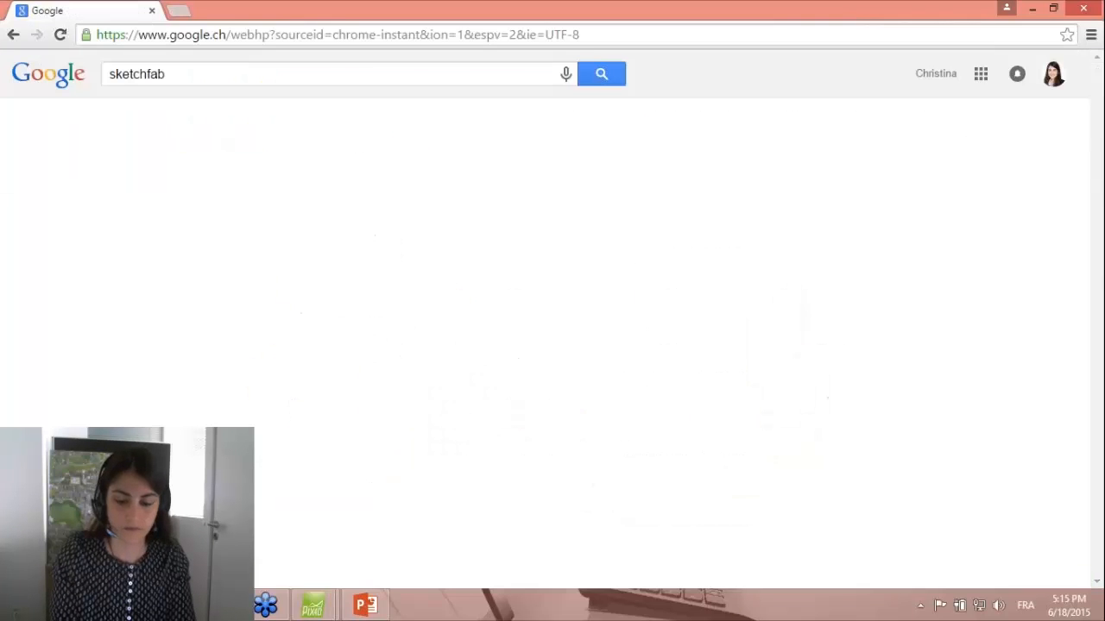
pyautogui.click(290, 199)
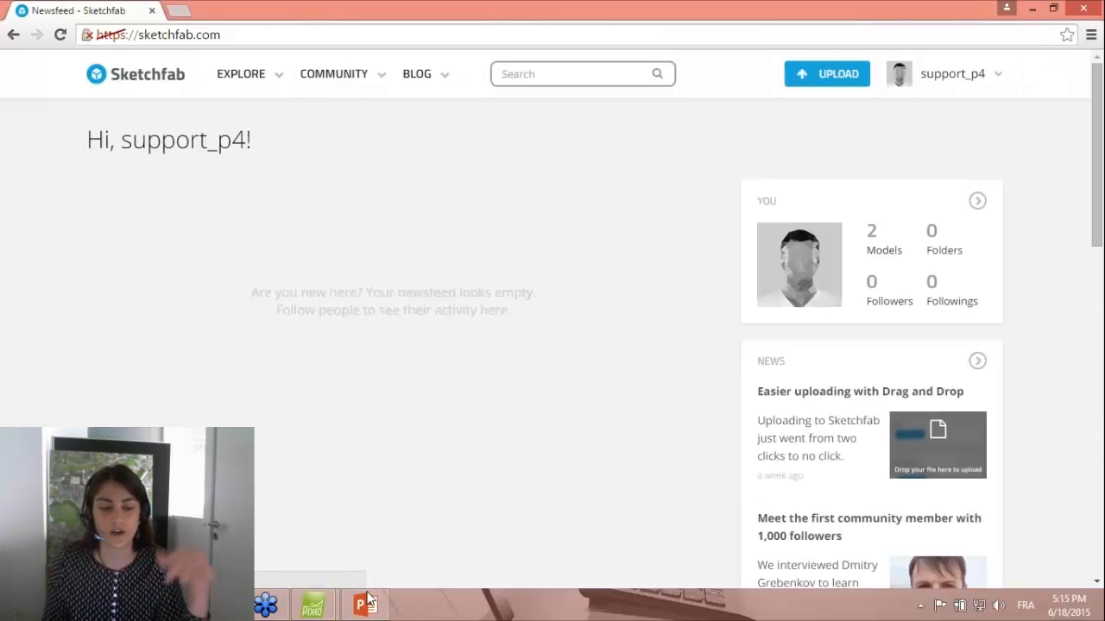
# Switch to the PowerPoint slide and point out the "50MB per model" limit in the Sketchfab bullet.
pyautogui.moveTo(369, 599)
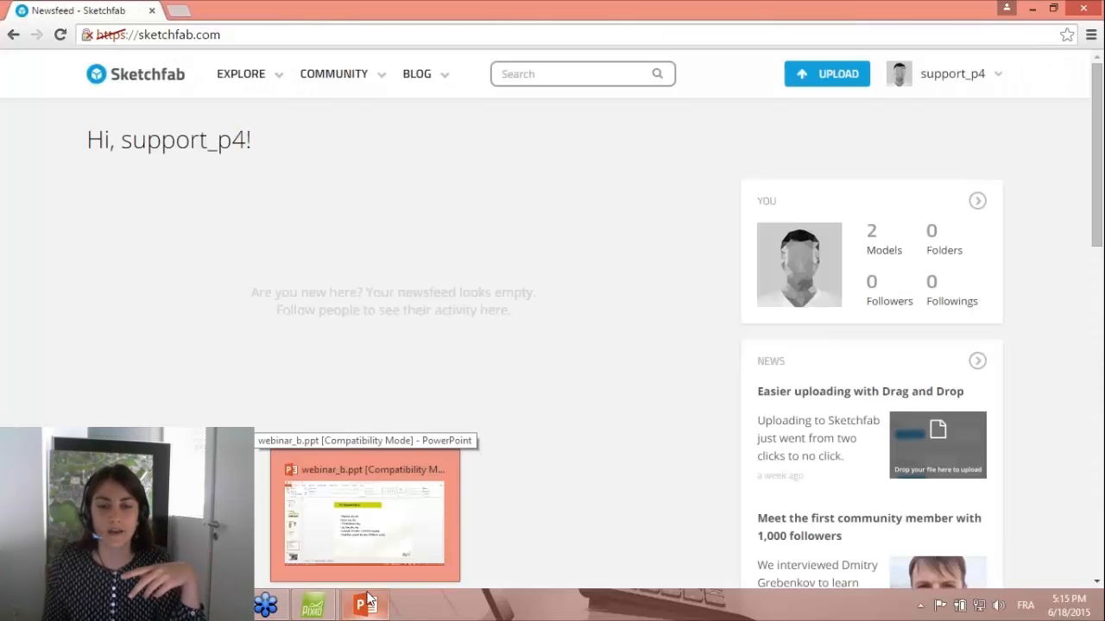
pyautogui.click(368, 608)
pyautogui.moveTo(584, 373); pyautogui.dragTo(690, 375)
pyautogui.click(609, 435)
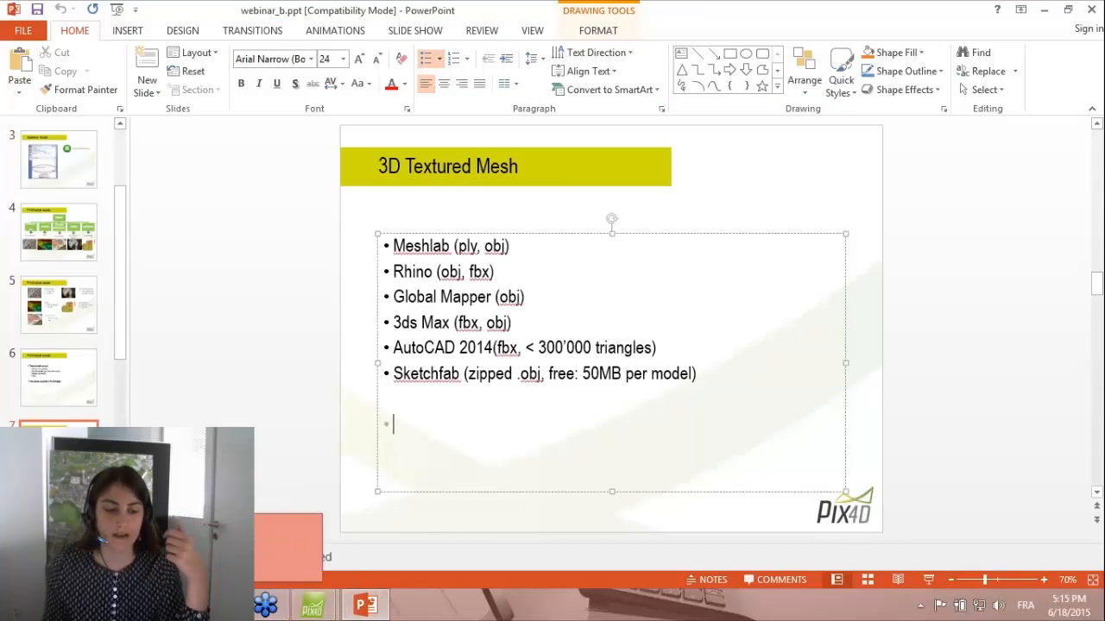
# Switch back to Sketchfab in Chrome and upload example_eagle_simplified_3d_mesh.zip from the 3d_mesh folder, keeping the suggested model name and options.
pyautogui.click(215, 606)
pyautogui.click(1006, 74)
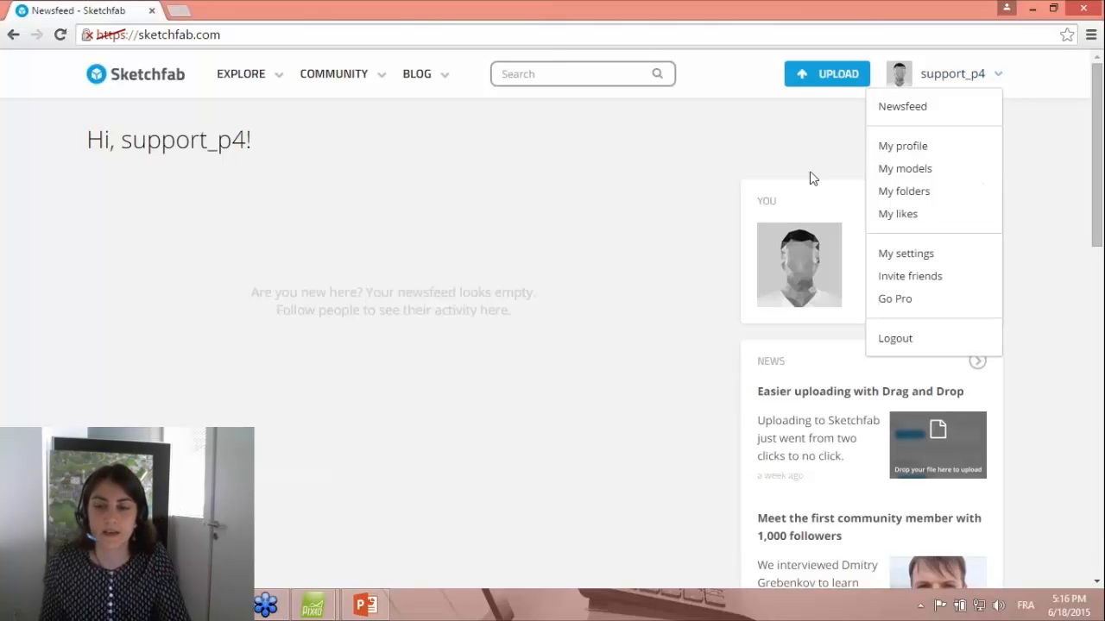
pyautogui.click(833, 79)
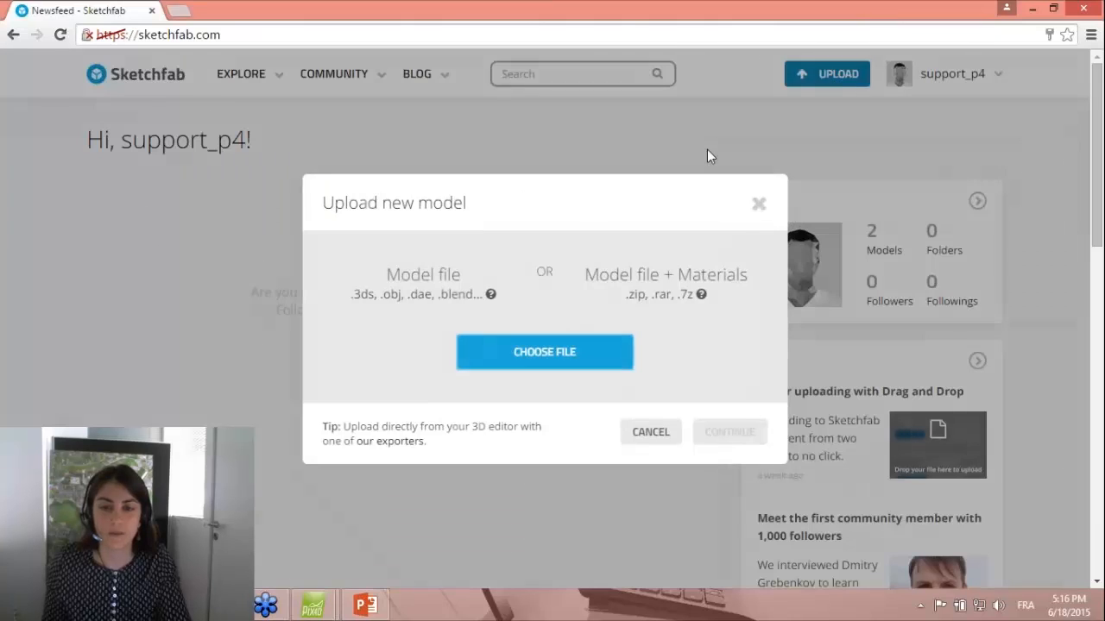
pyautogui.click(533, 366)
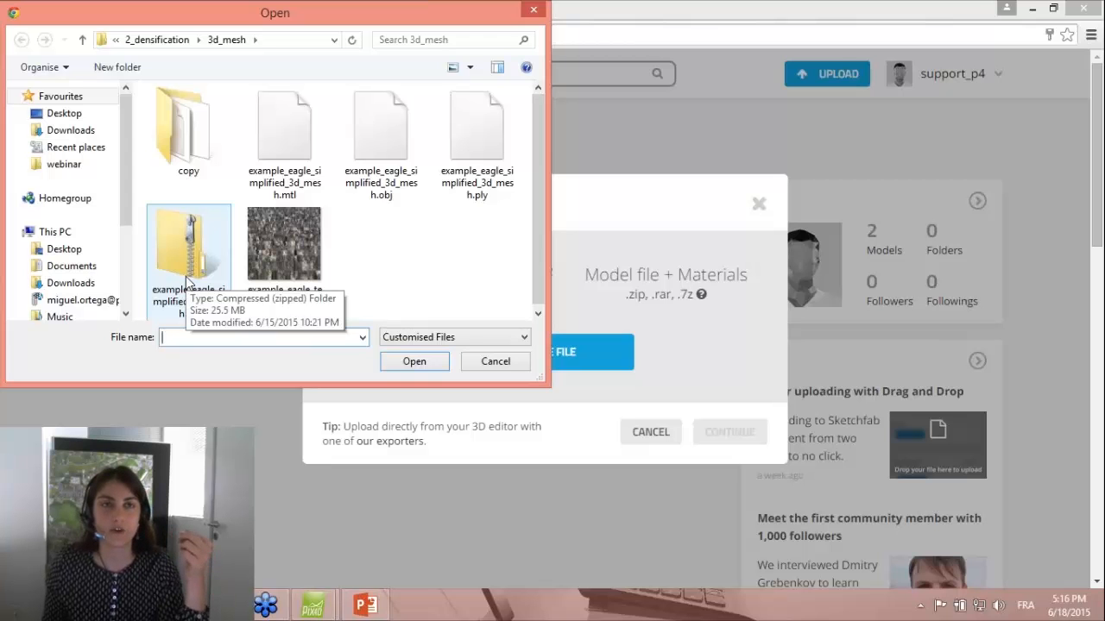
pyautogui.click(181, 243)
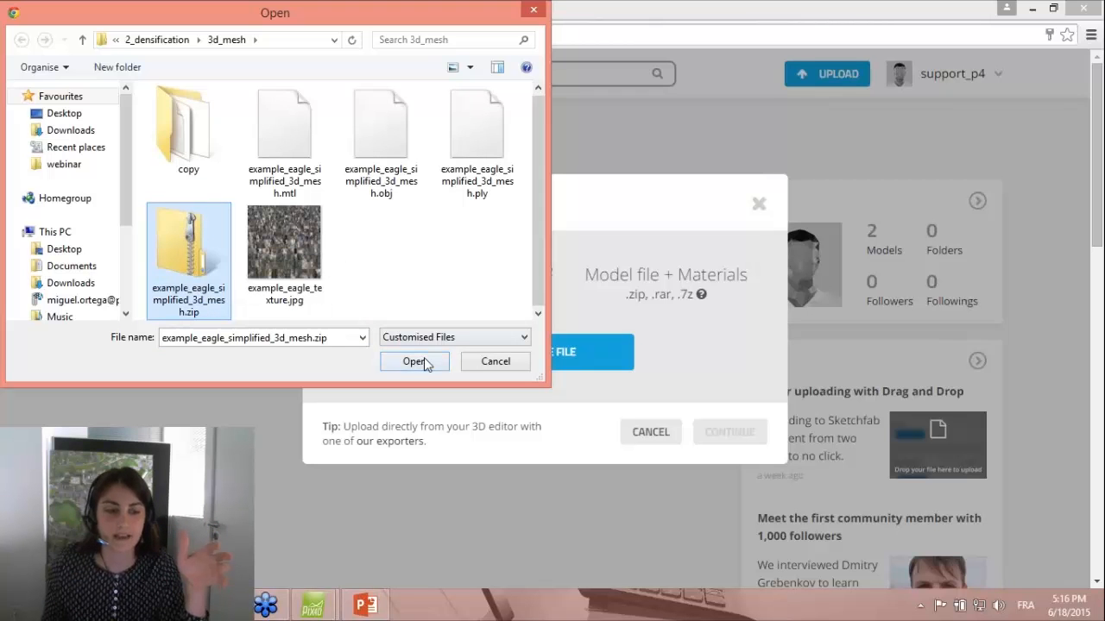
pyautogui.click(422, 359)
pyautogui.click(716, 484)
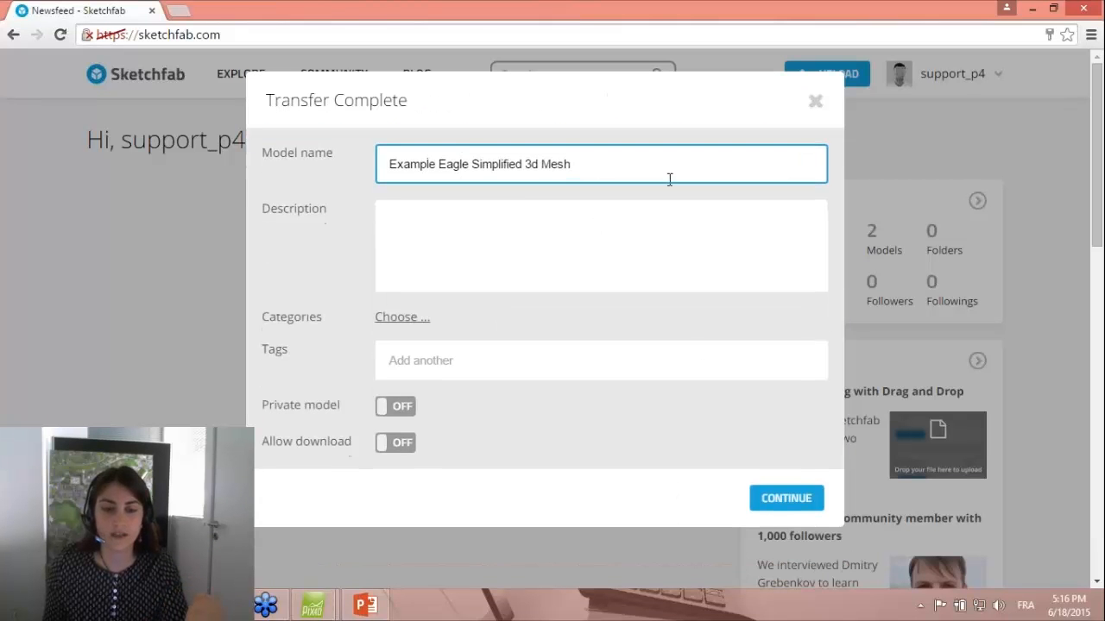
pyautogui.click(774, 503)
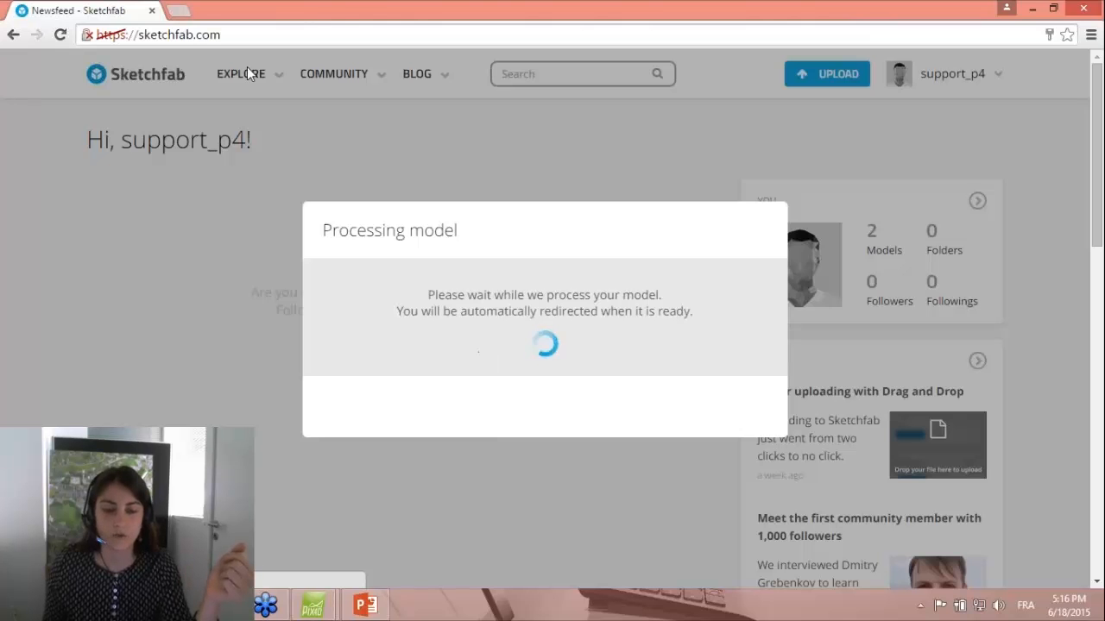
# Open Sketchfab in a second browser tab through a sketchfab search, leaving the eagle upload processing in the first tab.
pyautogui.click(182, 14)
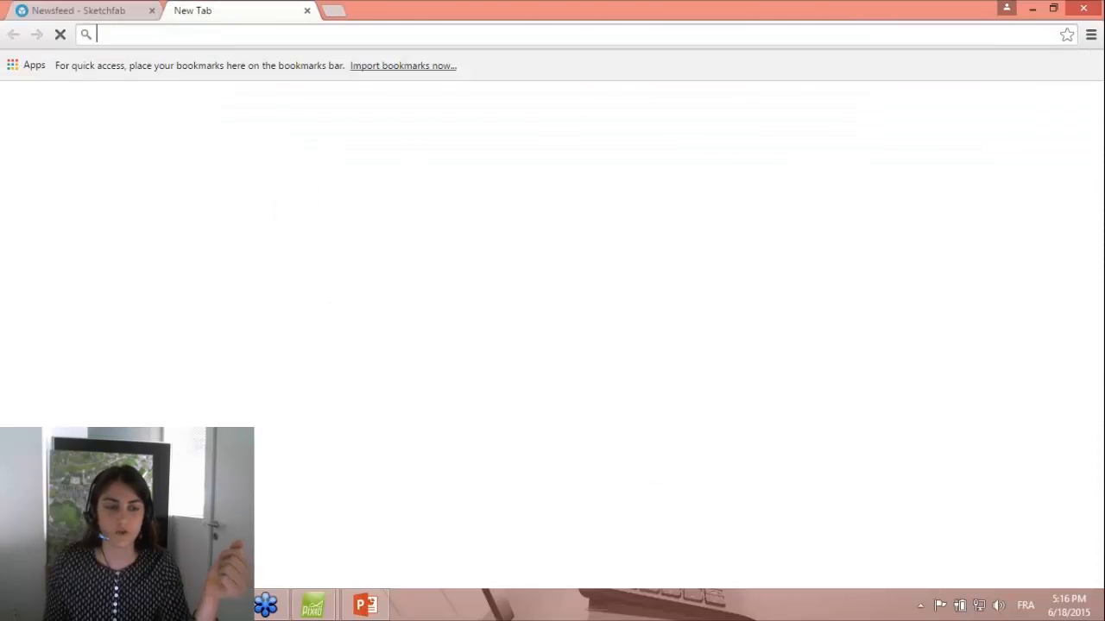
pyautogui.write('sket')
pyautogui.press('Return')
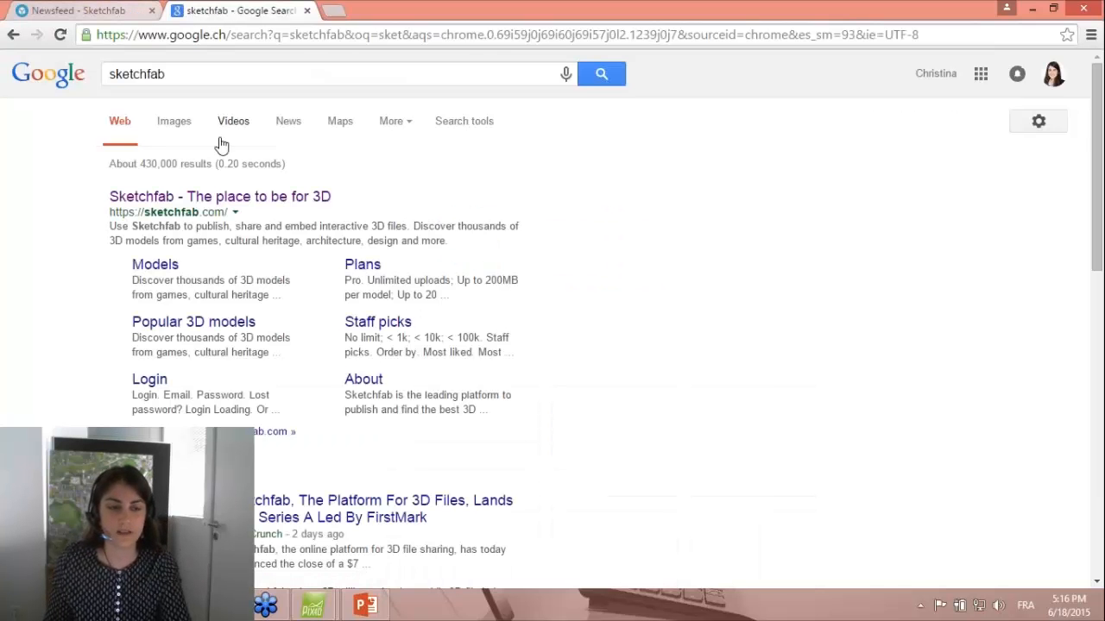
pyautogui.click(221, 198)
pyautogui.click(93, 6)
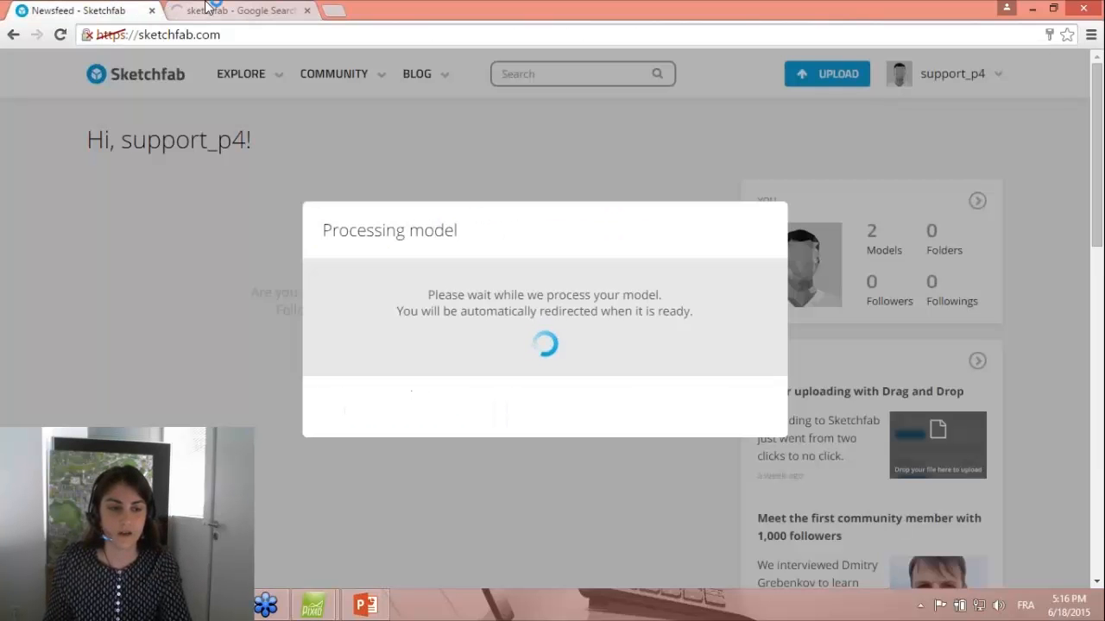
pyautogui.click(209, 10)
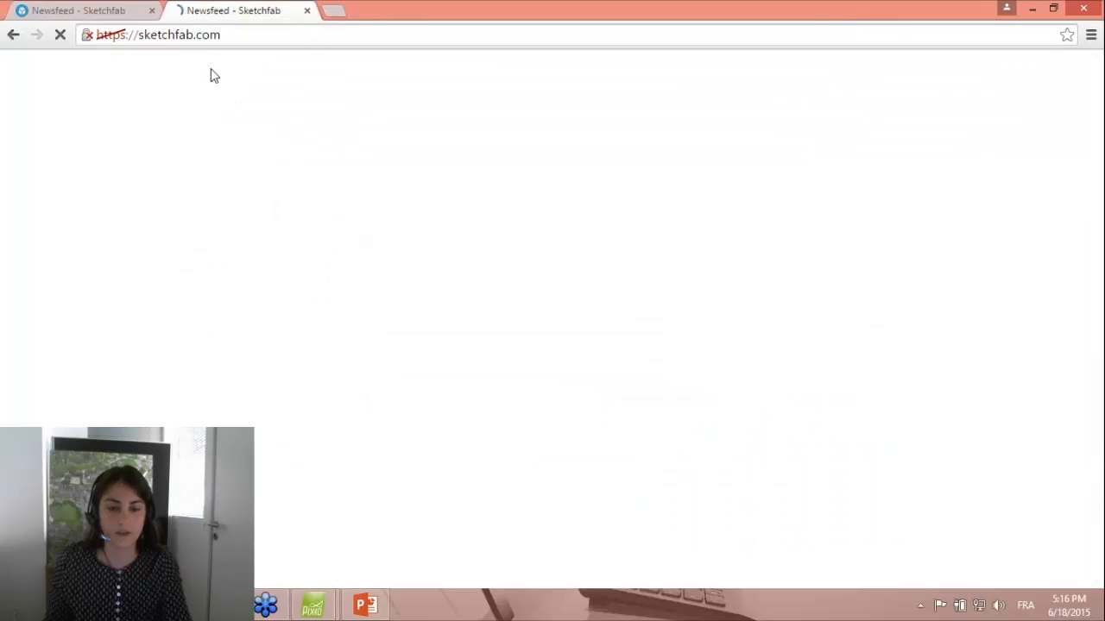
# Go to the account's own models and open Example Building Simplified 3d Mesh 4096.
pyautogui.moveTo(984, 76)
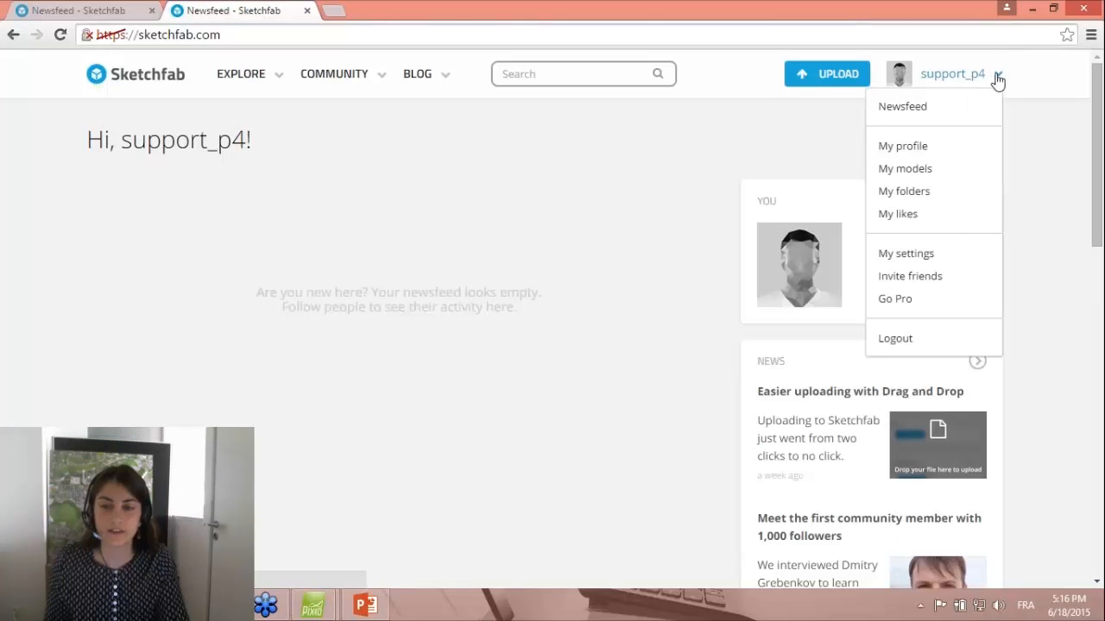
pyautogui.click(946, 172)
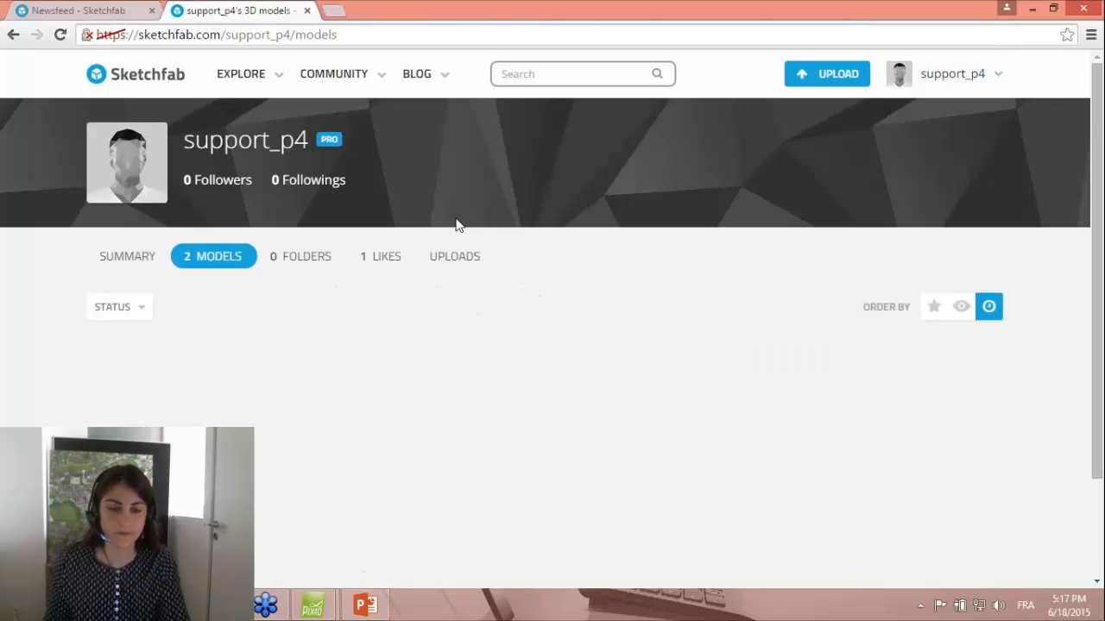
pyautogui.scroll(-1, 447, 283)
pyautogui.scroll(-1, 448, 284)
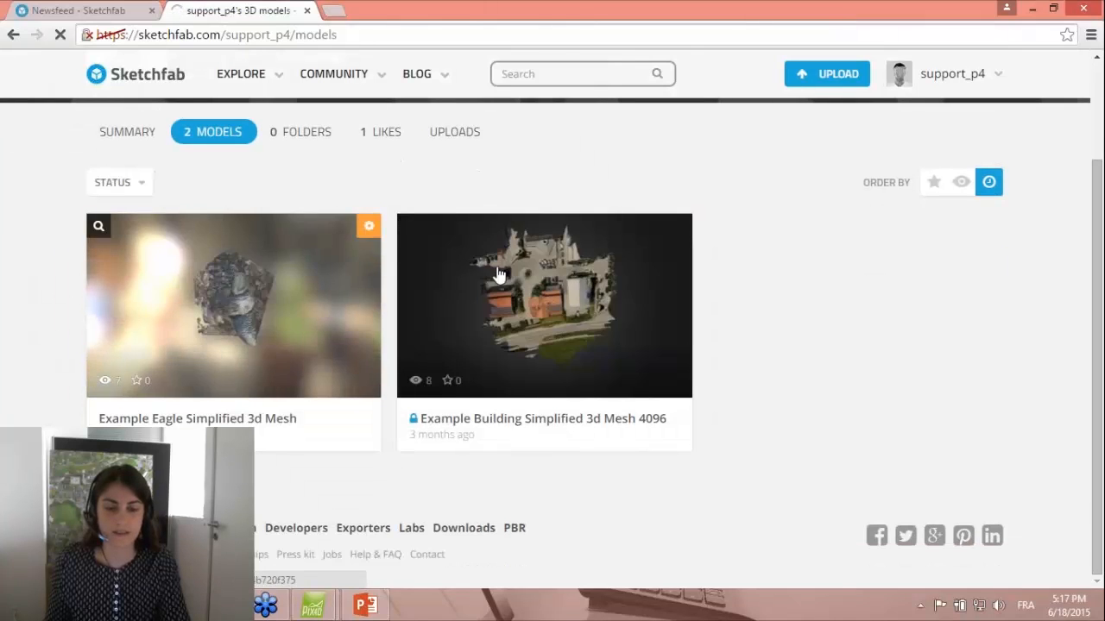
pyautogui.click(504, 274)
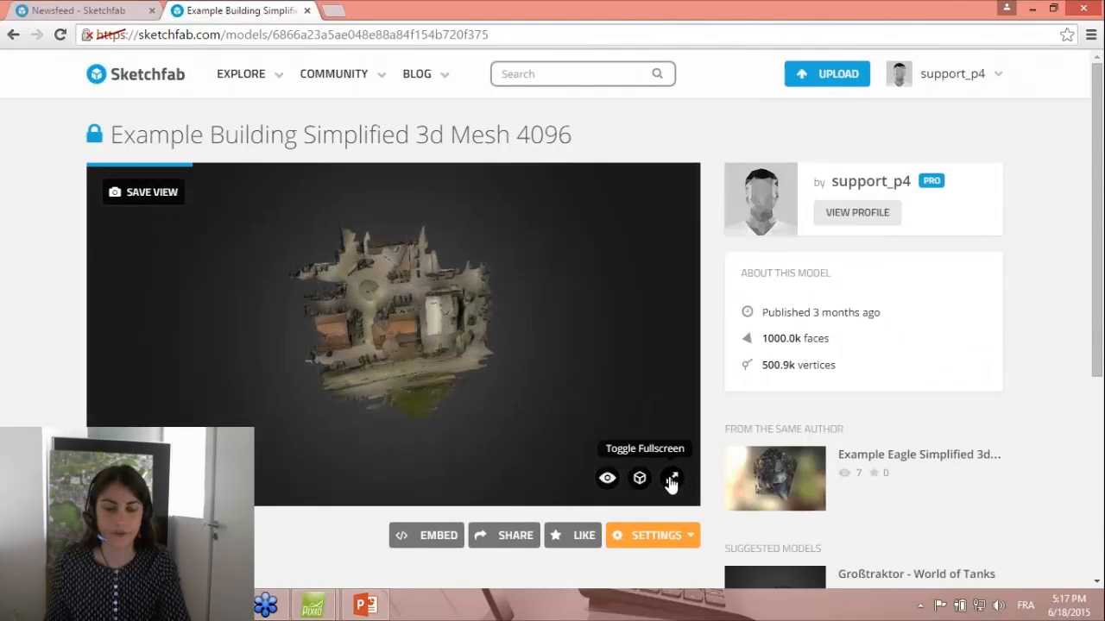
# Display the building model full screen and examine the front facade of the central orange-roofed building up close.
pyautogui.hotkey('alt', 'Tab')
pyautogui.moveTo(538, 392)
pyautogui.mouseDown()
pyautogui.moveTo(550, 187)
pyautogui.moveTo(557, 337)
pyautogui.mouseUp()
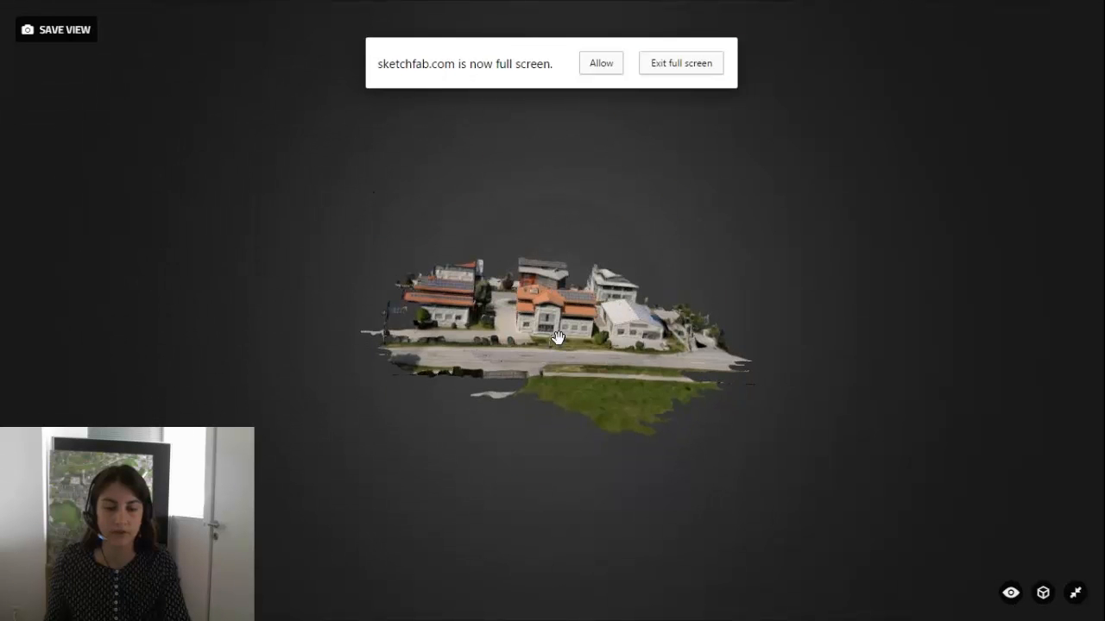
pyautogui.scroll(8, 557, 337)
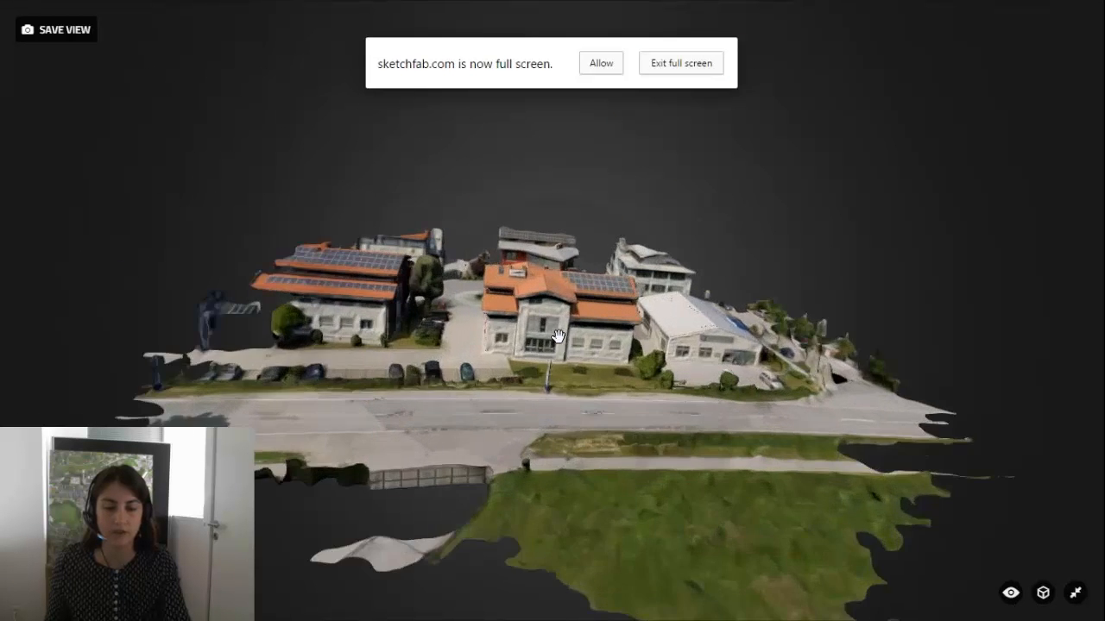
pyautogui.scroll(3, 557, 337)
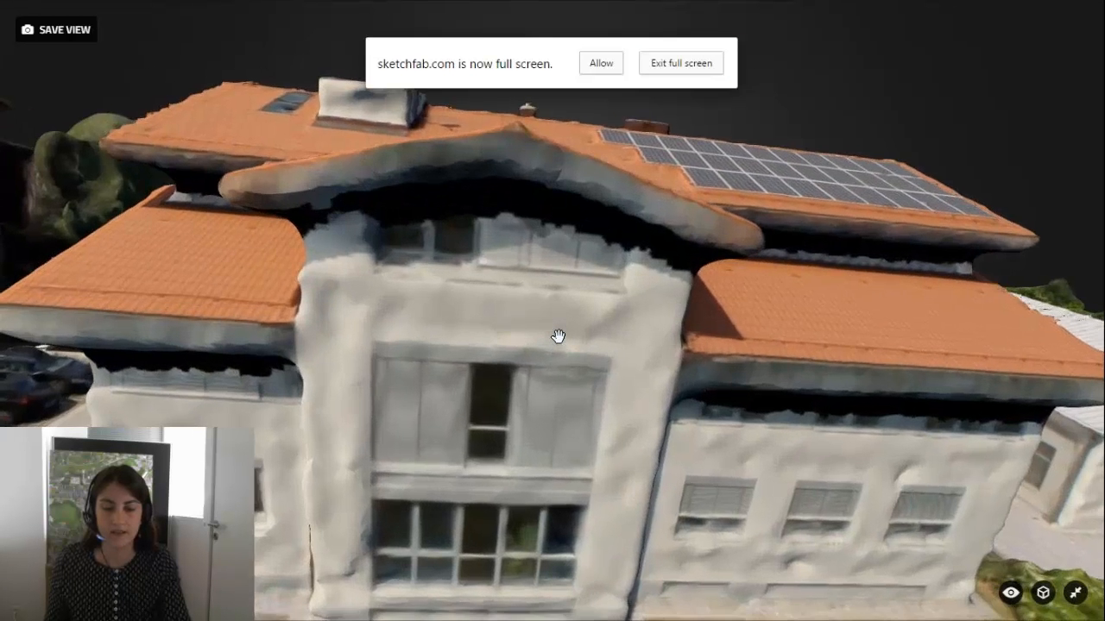
# Set the model's shading to Shadeless, inspect the building from other angles, and exit full screen.
pyautogui.click(1043, 597)
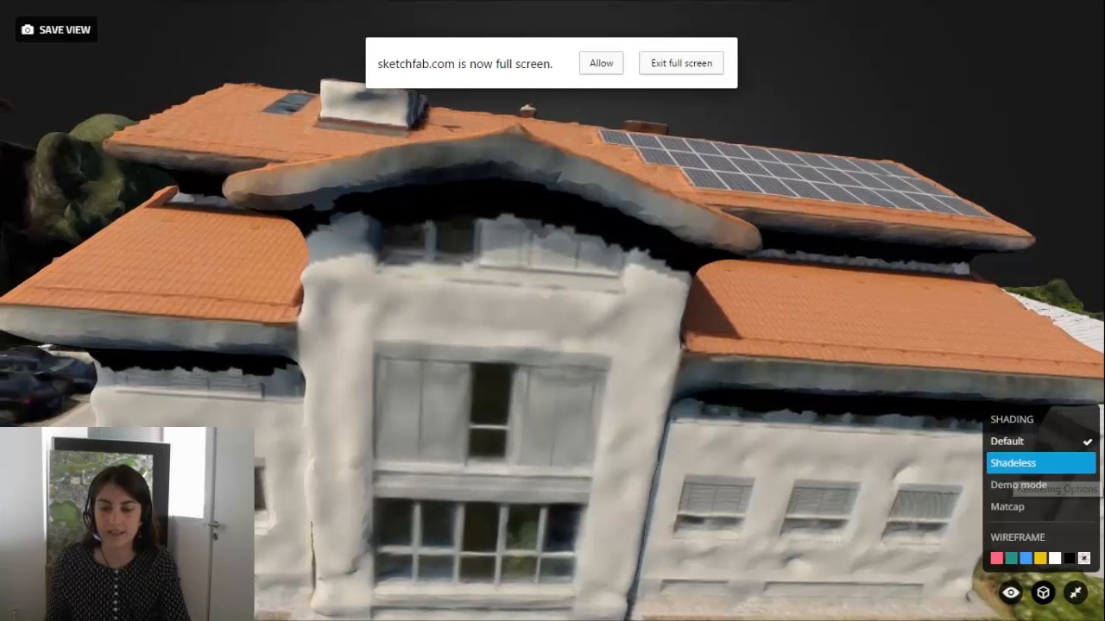
pyautogui.click(1018, 463)
pyautogui.moveTo(462, 311)
pyautogui.mouseDown()
pyautogui.moveTo(395, 306)
pyautogui.moveTo(461, 309)
pyautogui.mouseUp()
pyautogui.scroll(-5, 461, 310)
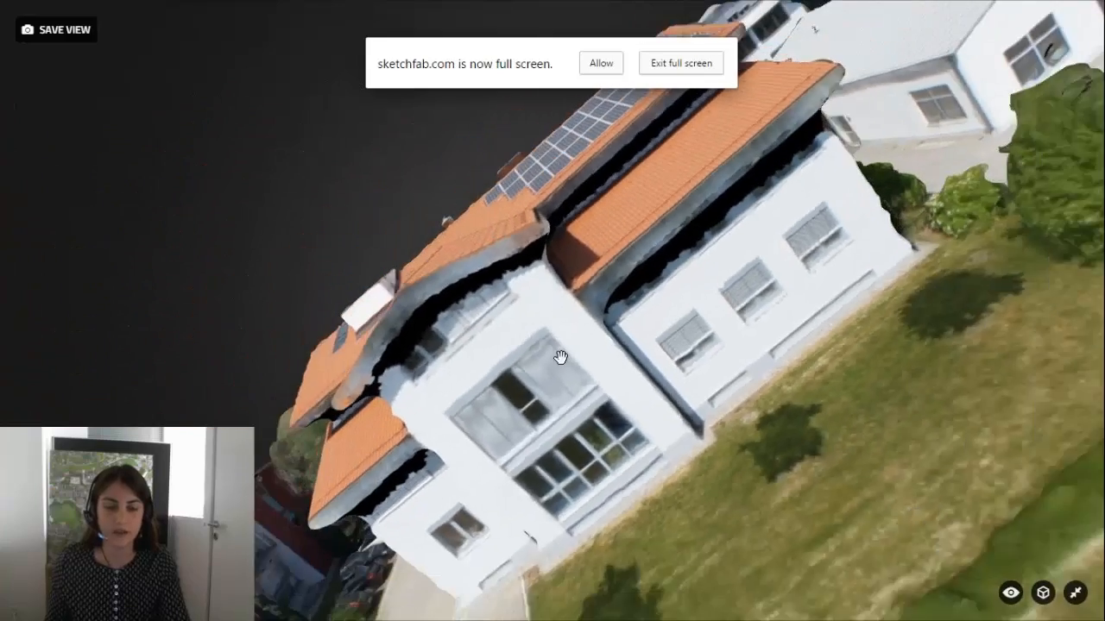
pyautogui.moveTo(716, 407)
pyautogui.mouseDown()
pyautogui.moveTo(664, 493)
pyautogui.moveTo(414, 345)
pyautogui.moveTo(484, 484)
pyautogui.mouseUp()
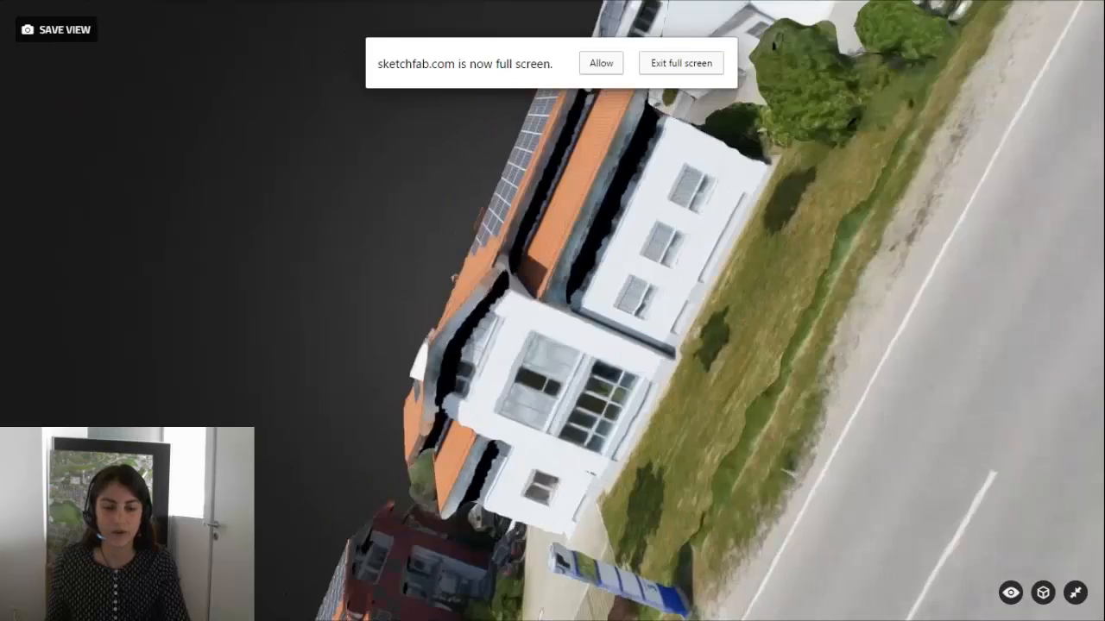
pyautogui.press('Escape')
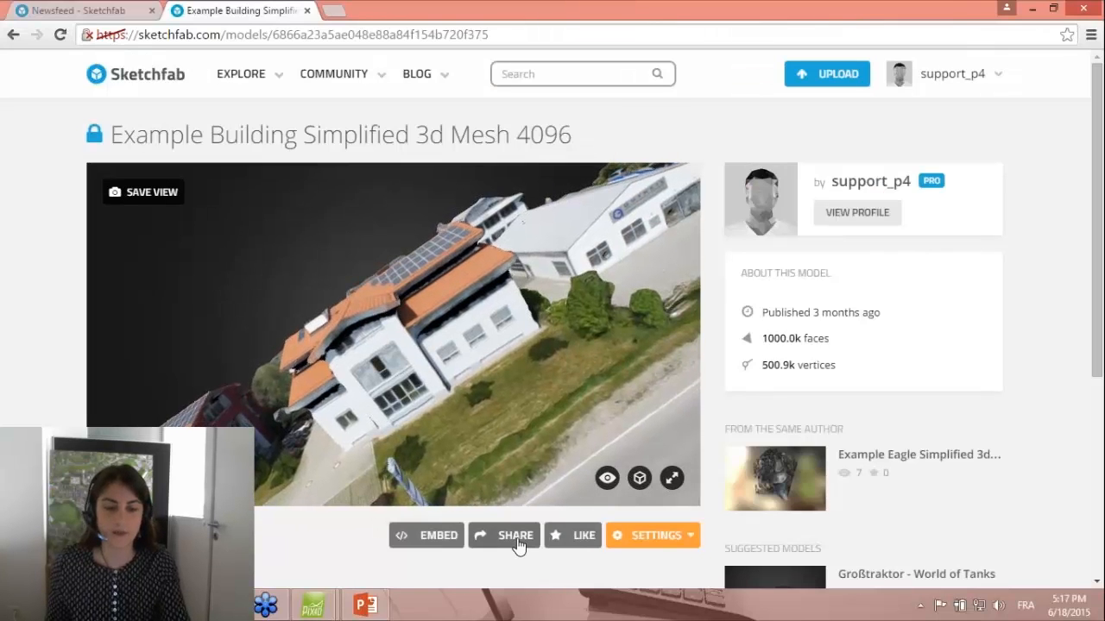
# Copy the building model's direct share link and open it in a new incognito Chrome window.
pyautogui.click(515, 539)
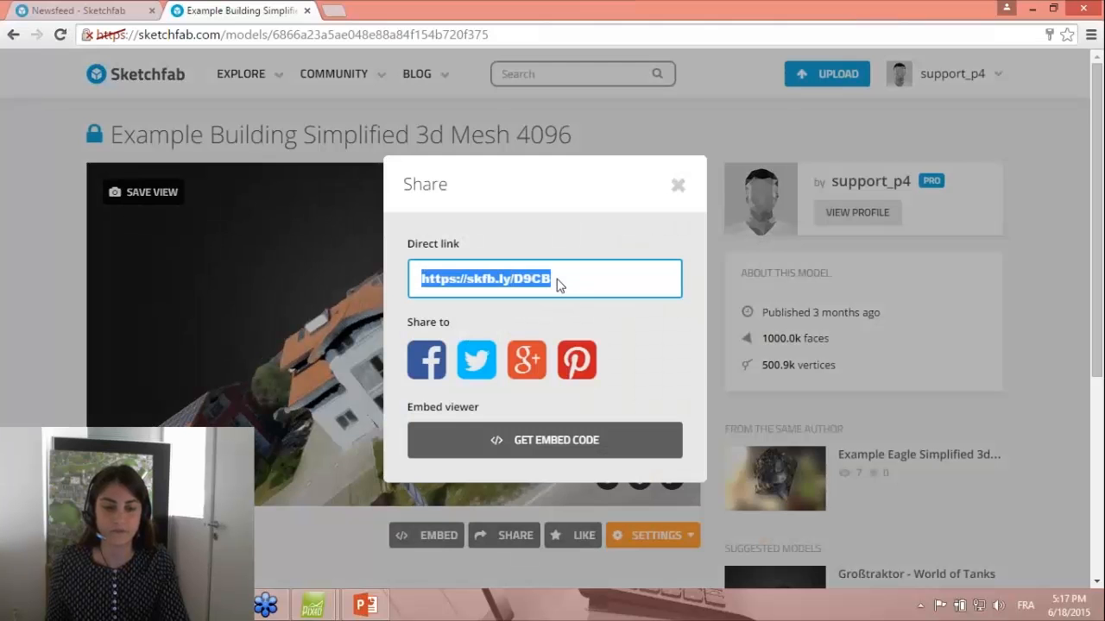
pyautogui.rightClick(545, 283)
pyautogui.click(571, 289)
pyautogui.rightClick(114, 605)
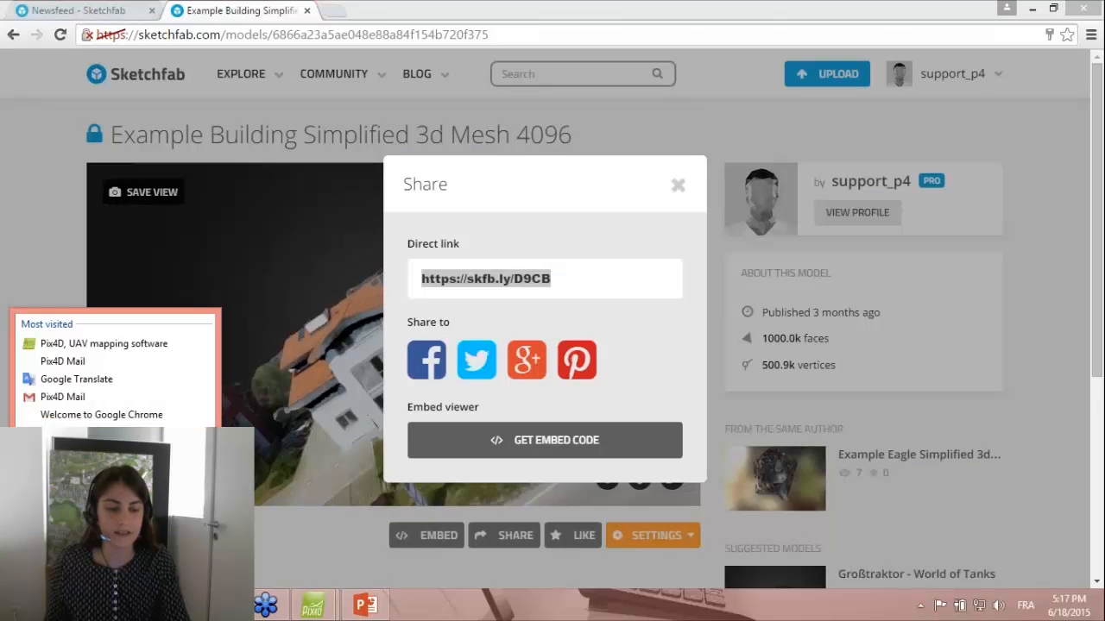
pyautogui.click(100, 508)
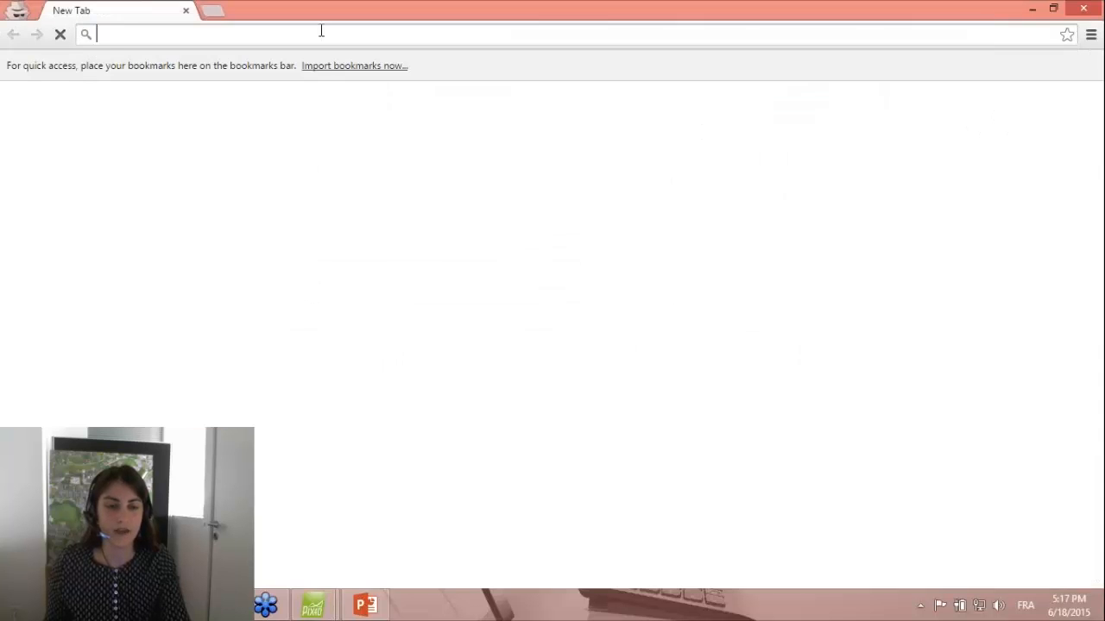
pyautogui.write('https://skfb.ly/D9CB')
pyautogui.press('Return')
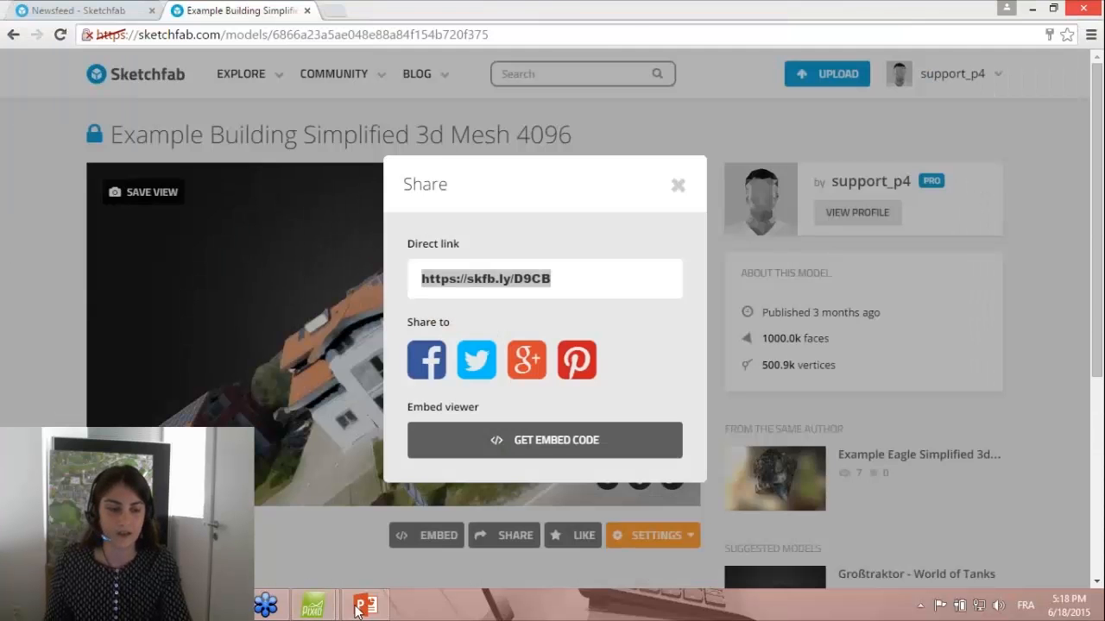
# Switch to the PowerPoint presentation and advance from the 3D Textured Mesh slide to the Orthomosaic slide on AutoCAD georefimg.
pyautogui.click(360, 607)
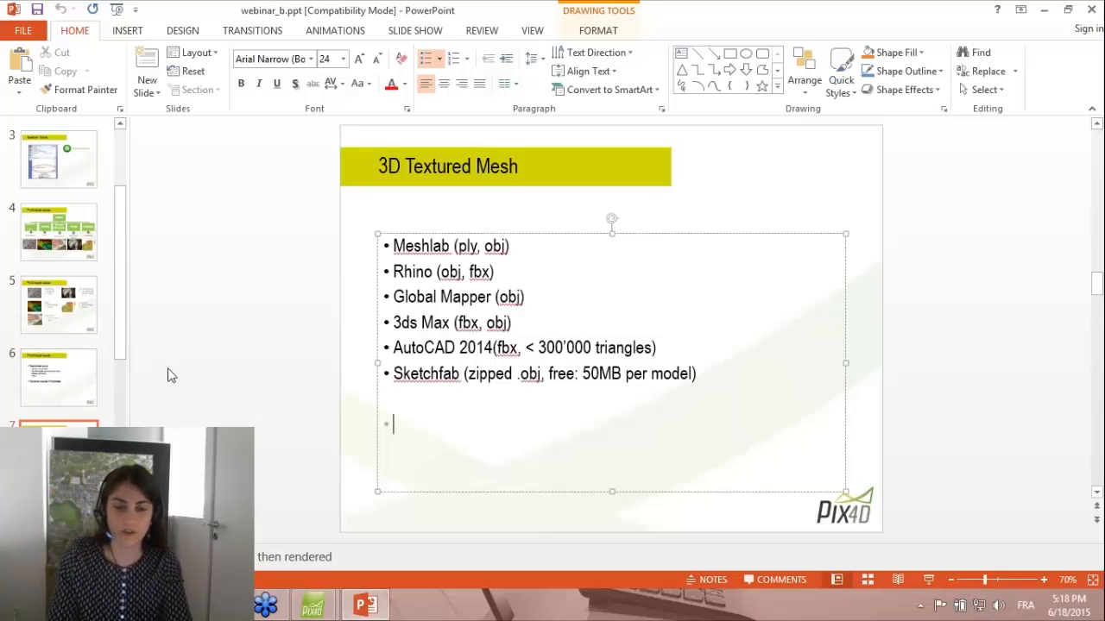
pyautogui.click(60, 445)
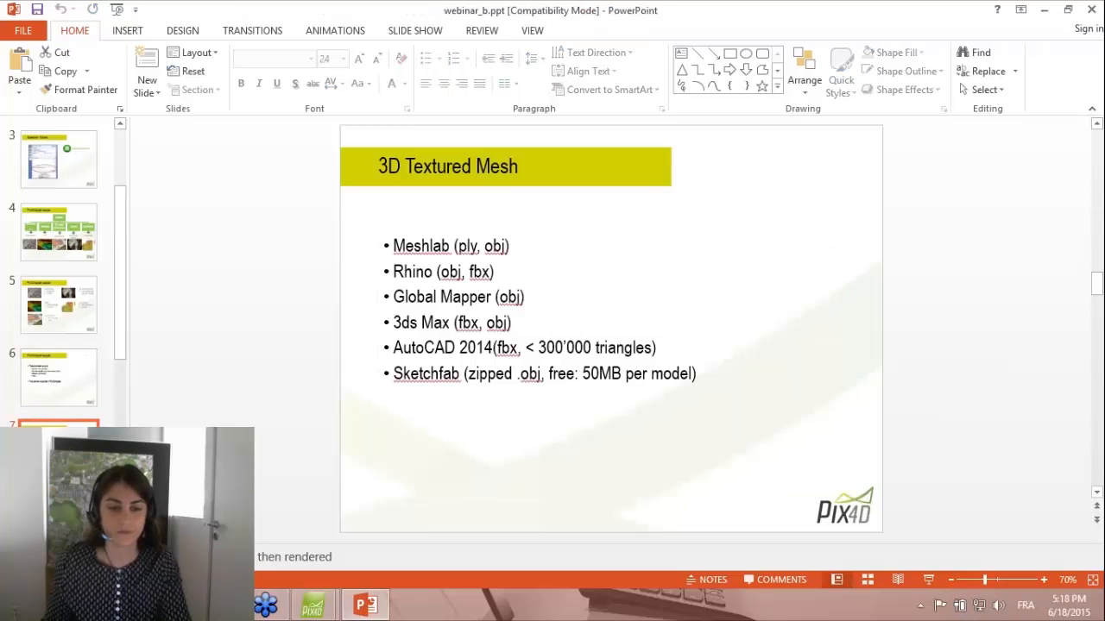
pyautogui.press('Down')
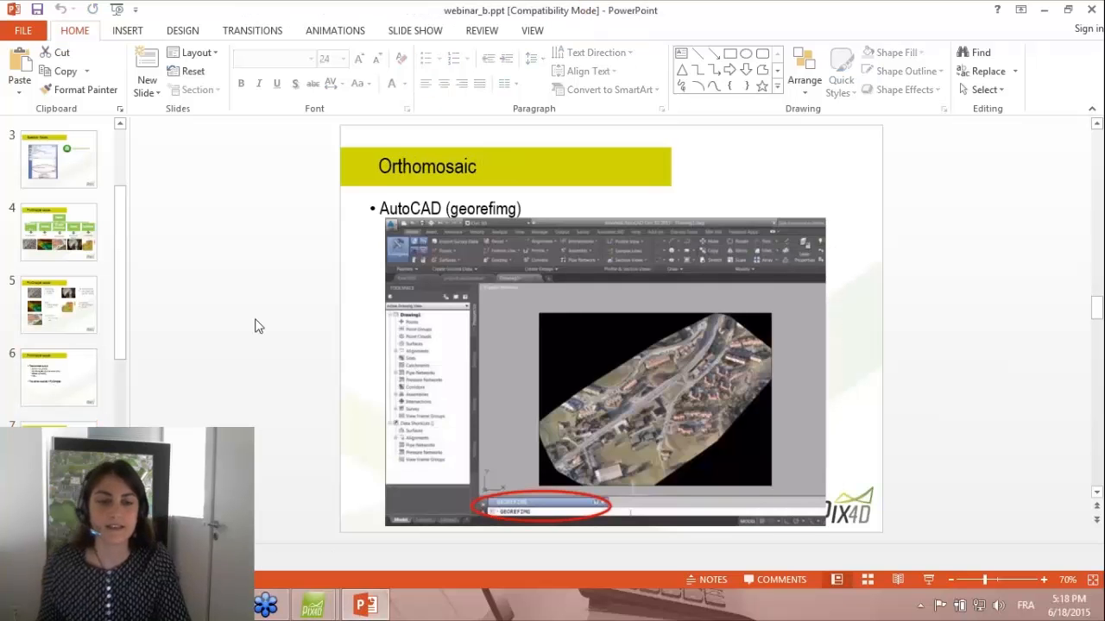
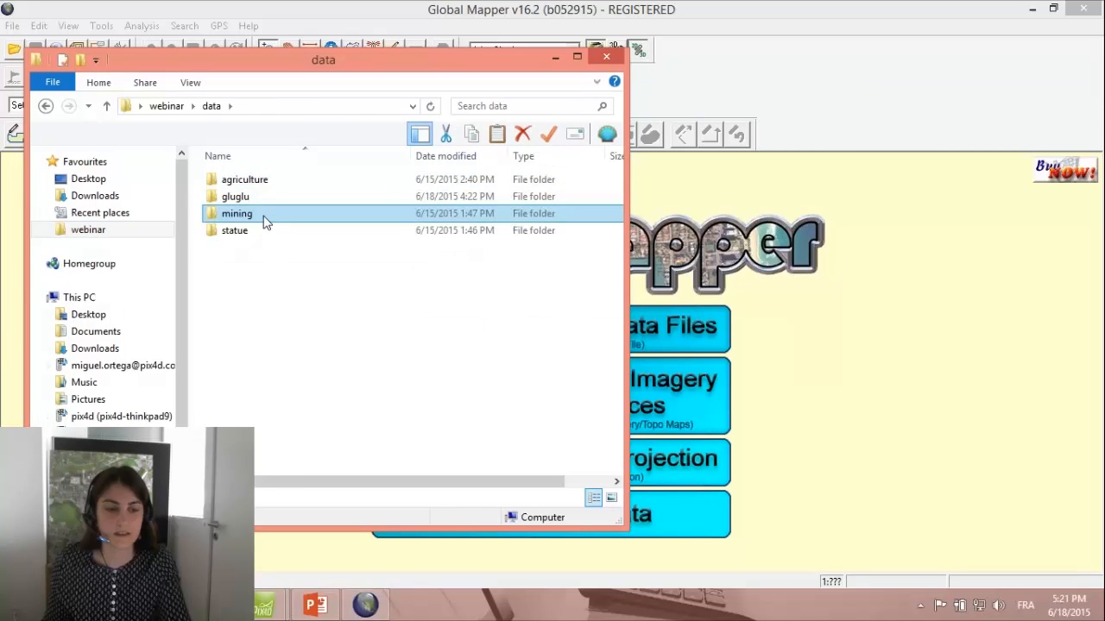
# Load mining2_transparent_mosaic_group1.tif from mining, example_quarry, 3_dsm_ortho, 2_mosaic into Global Mapper.
pyautogui.doubleClick(264, 216)
pyautogui.doubleClick(258, 181)
pyautogui.doubleClick(264, 215)
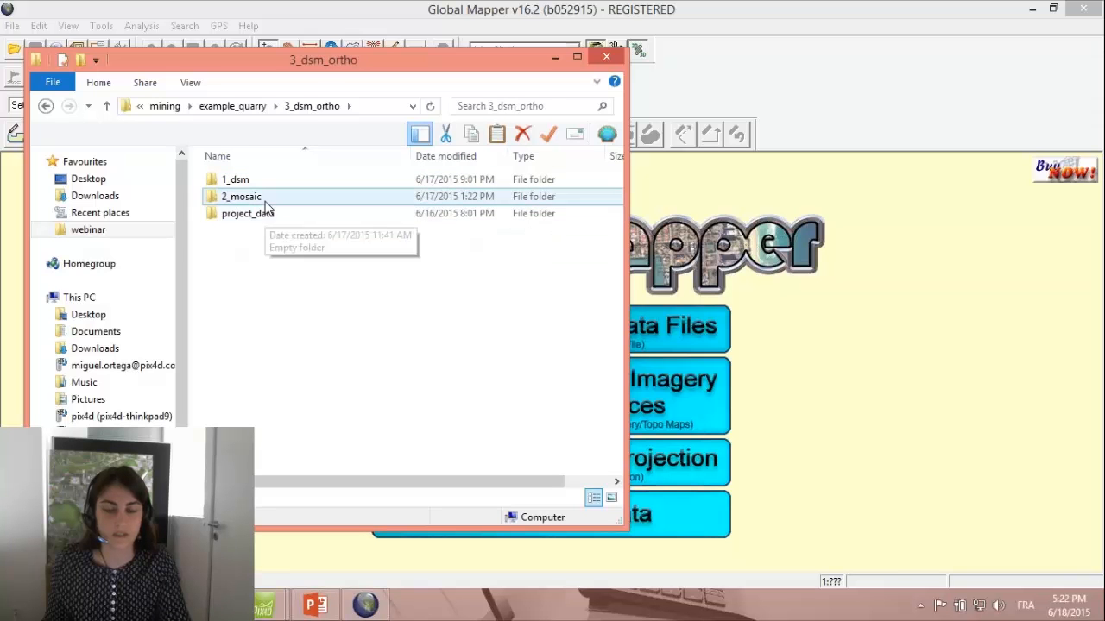
pyautogui.doubleClick(265, 196)
pyautogui.click(264, 230)
pyautogui.moveTo(466, 251); pyautogui.dragTo(742, 307)
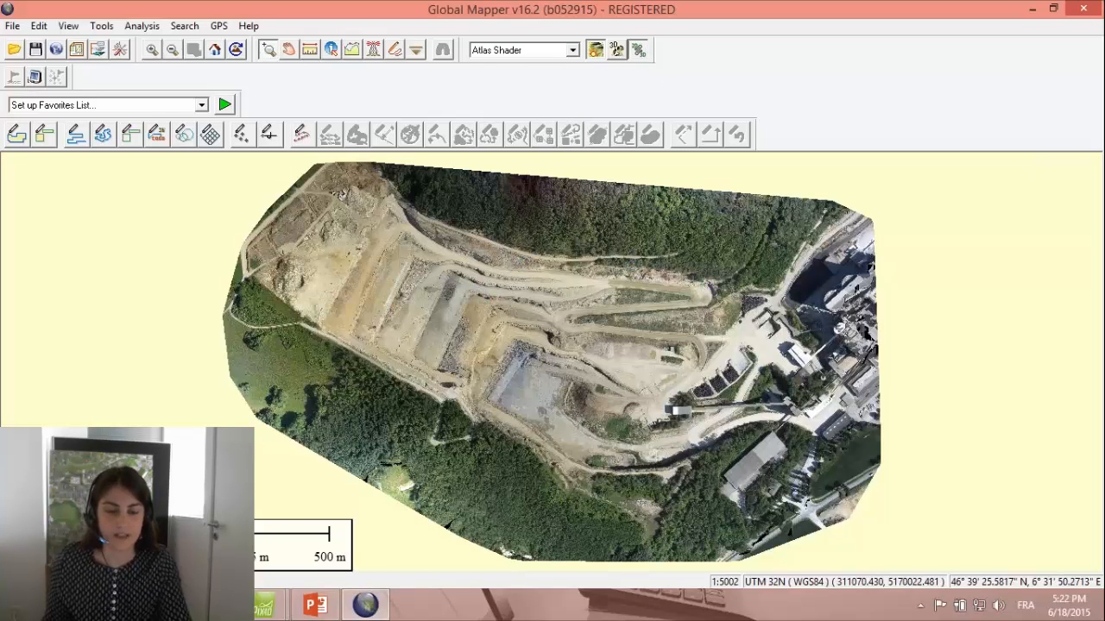
# Show the Overlay Control Center beside the map and turn the mosaic layer's visibility off and on again.
pyautogui.click(98, 52)
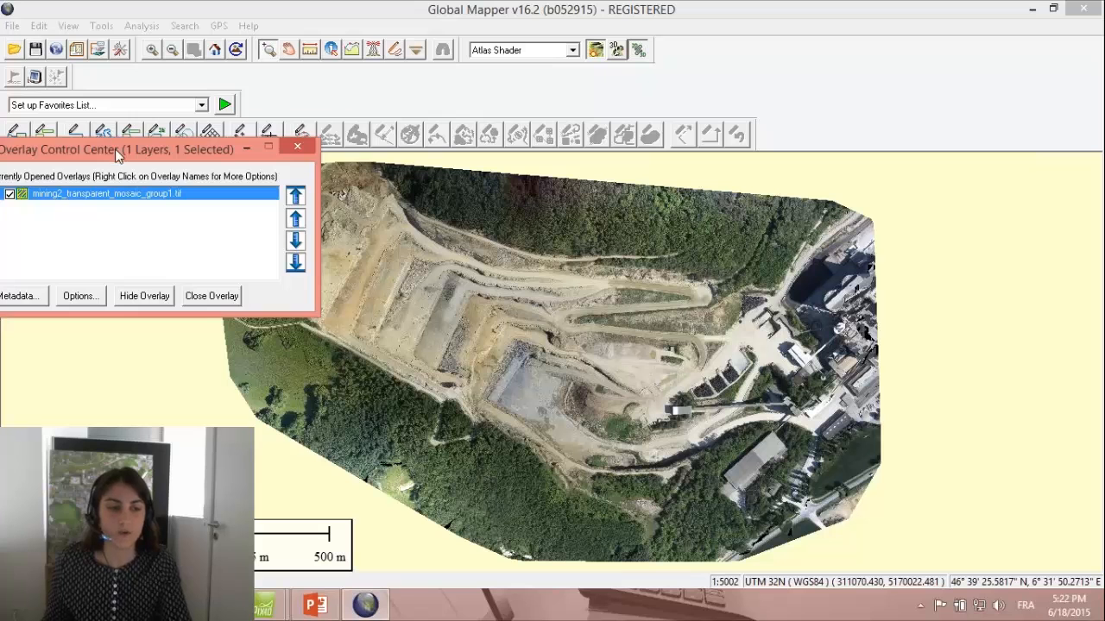
pyautogui.moveTo(116, 154); pyautogui.dragTo(177, 125)
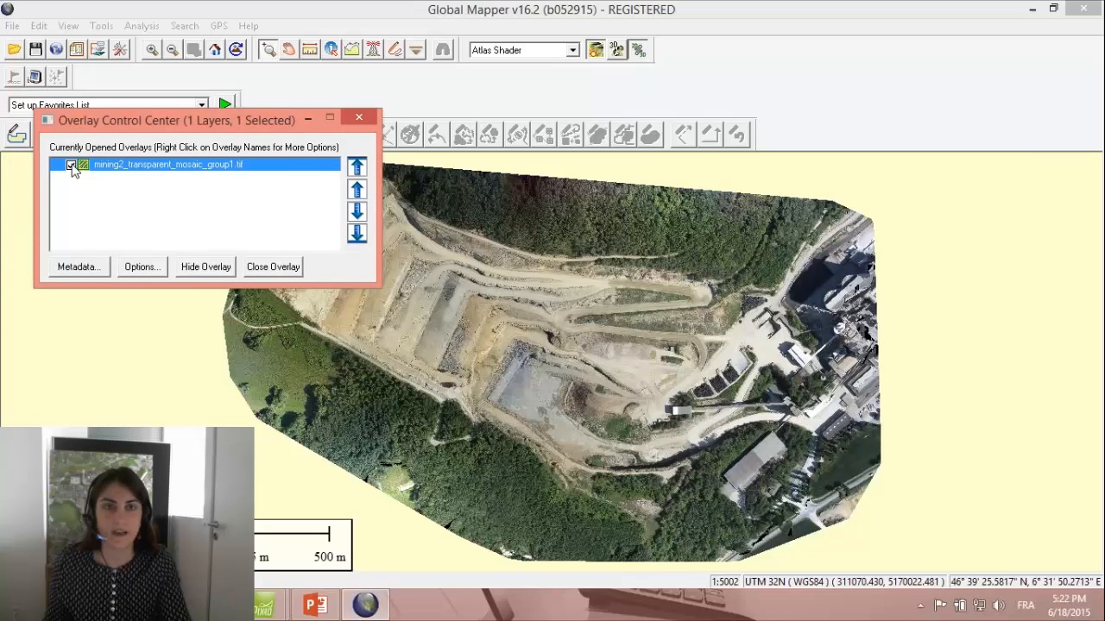
pyautogui.click(70, 165)
pyautogui.click(70, 165)
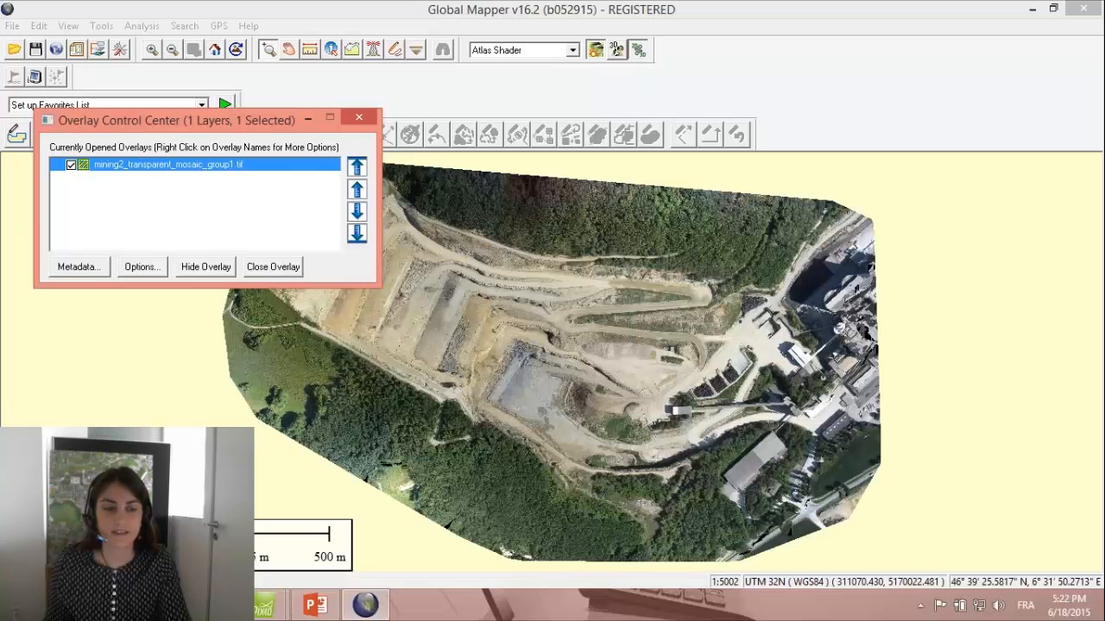
pyautogui.moveTo(216, 126); pyautogui.dragTo(138, 132)
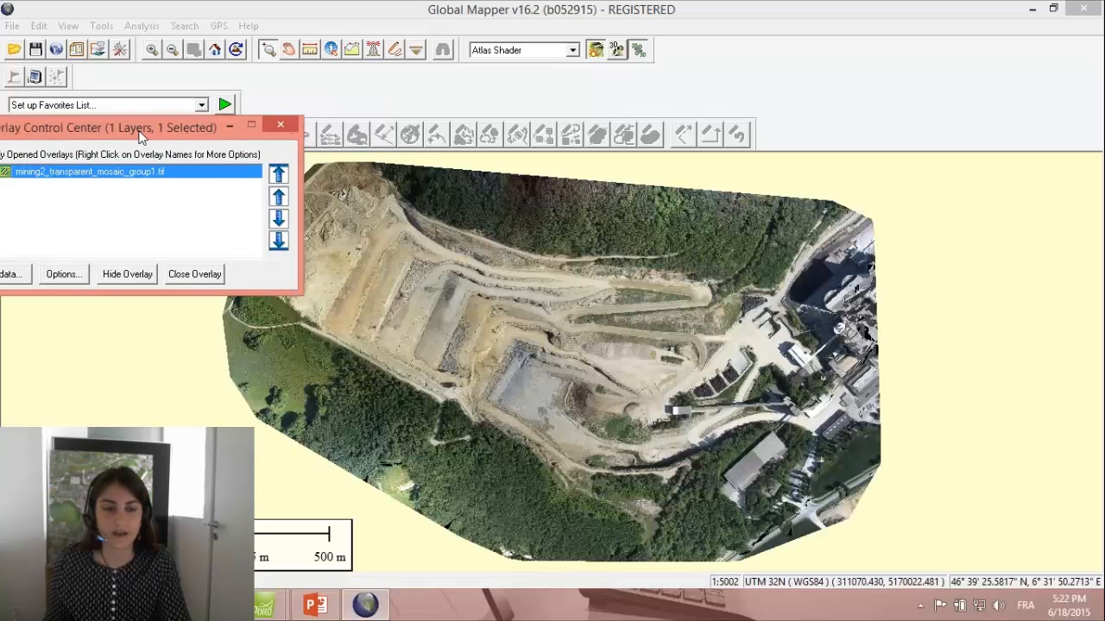
# Try a distance measurement along the orange quarry terrace on the mosaic, then cancel the line.
pyautogui.click(312, 51)
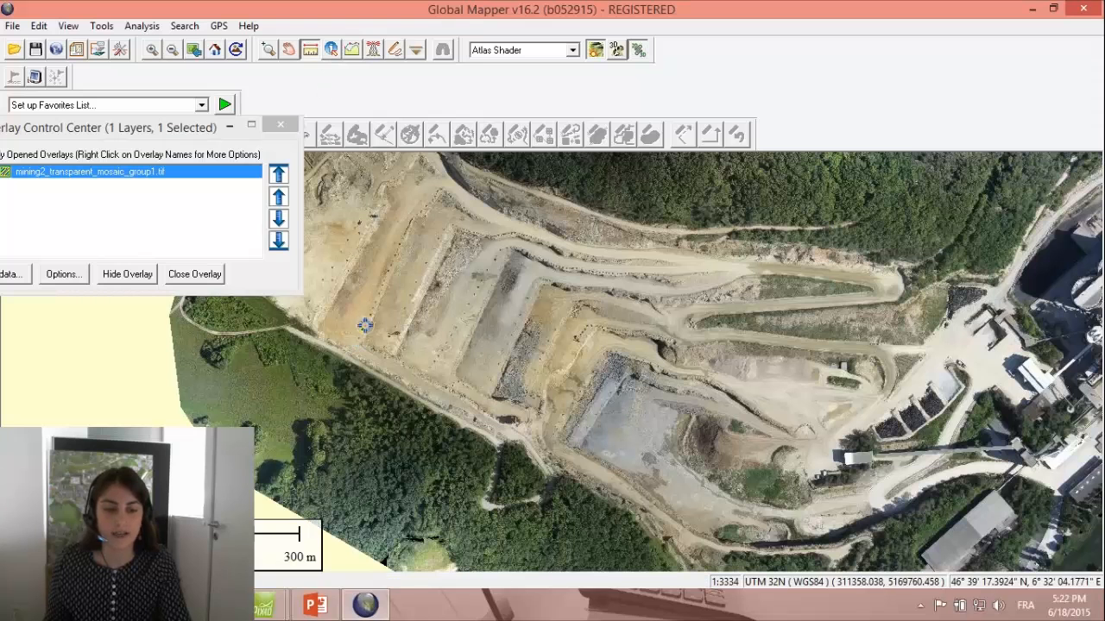
pyautogui.click(360, 332)
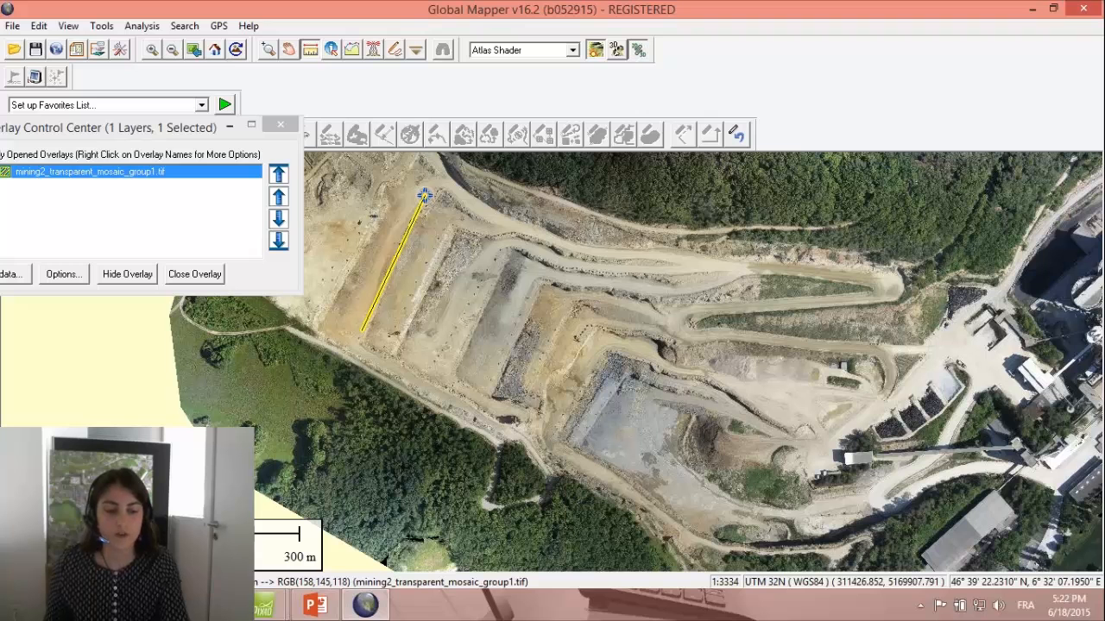
pyautogui.press('Escape')
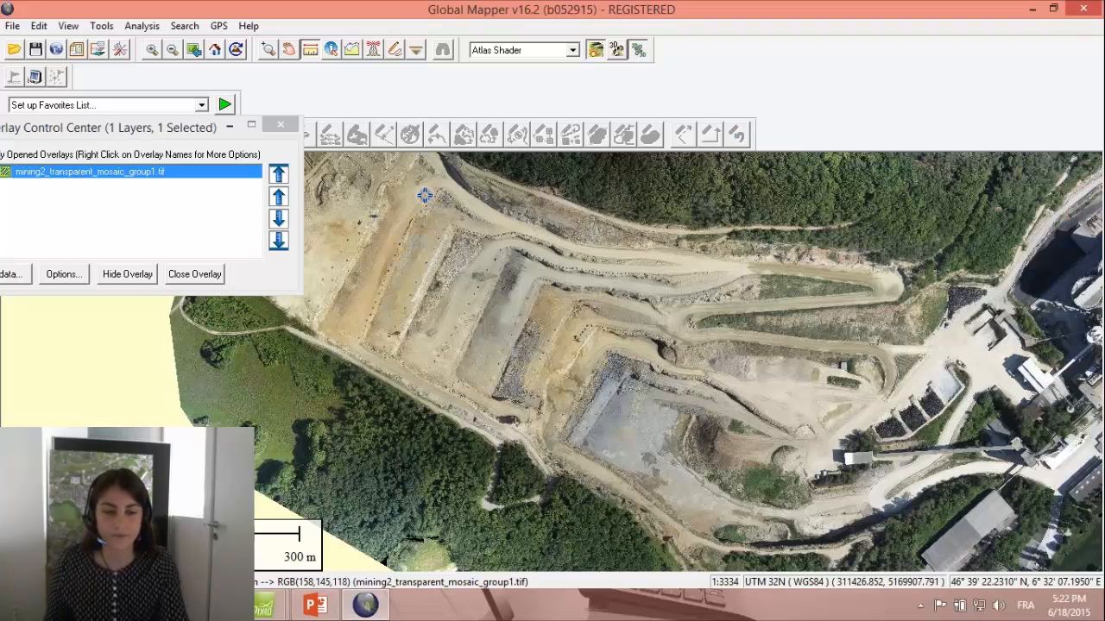
# Launch QGIS Desktop 2.8.1 and dismiss the startup tips.
pyautogui.press('super')
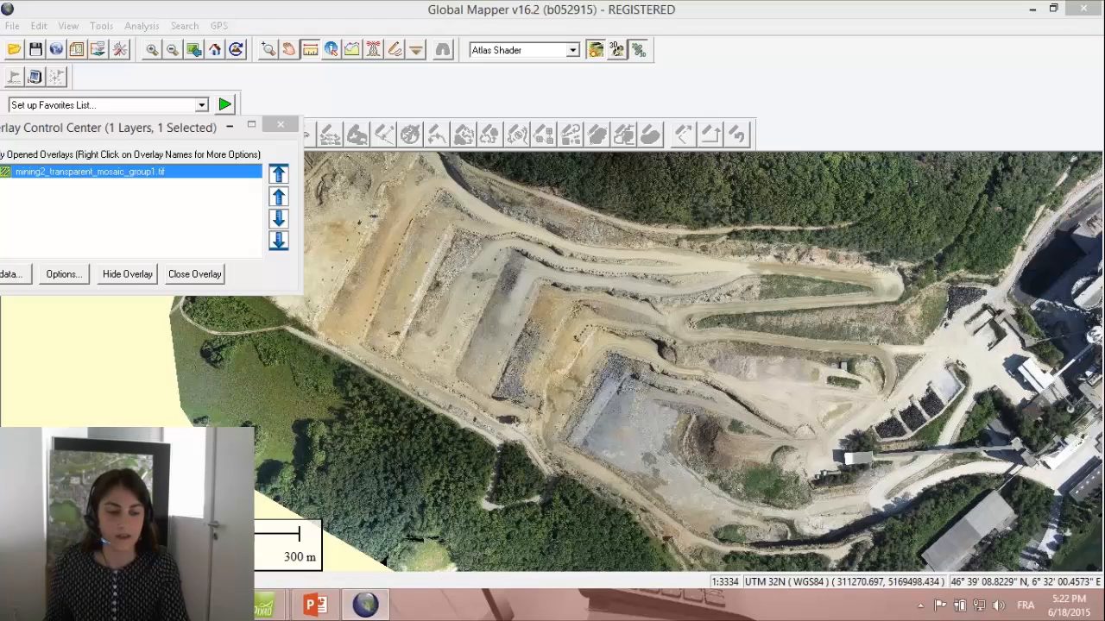
pyautogui.write('qgis')
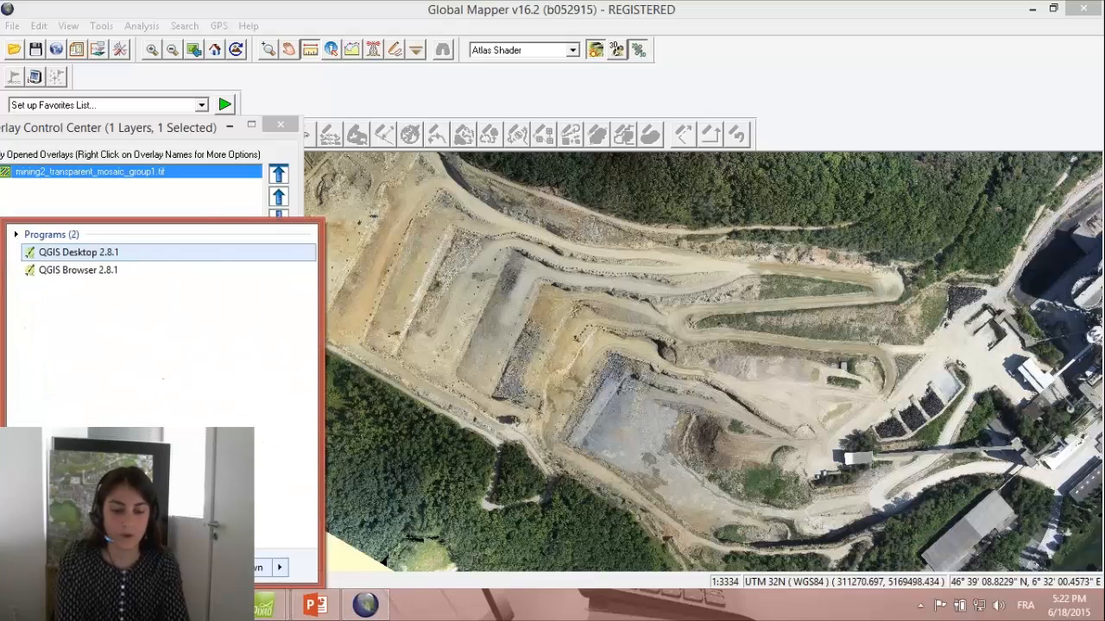
pyautogui.press('Return')
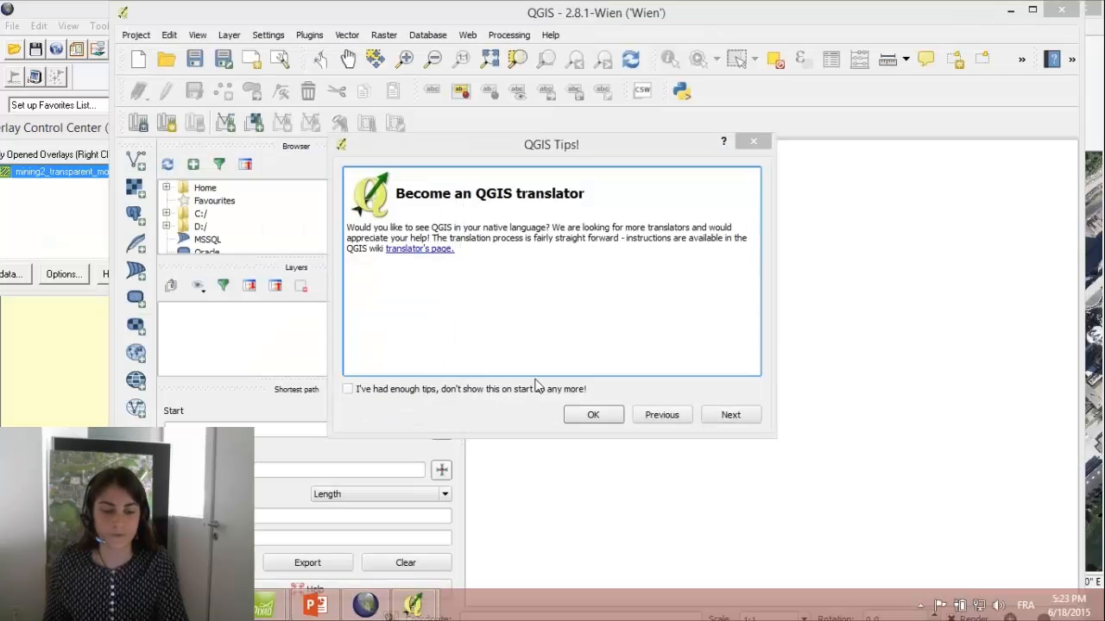
pyautogui.click(593, 425)
# Add mining2_transparent_mosaic_group1.tif from the 2_mosaic folder to the QGIS map and minimize the folder window.
pyautogui.click(115, 606)
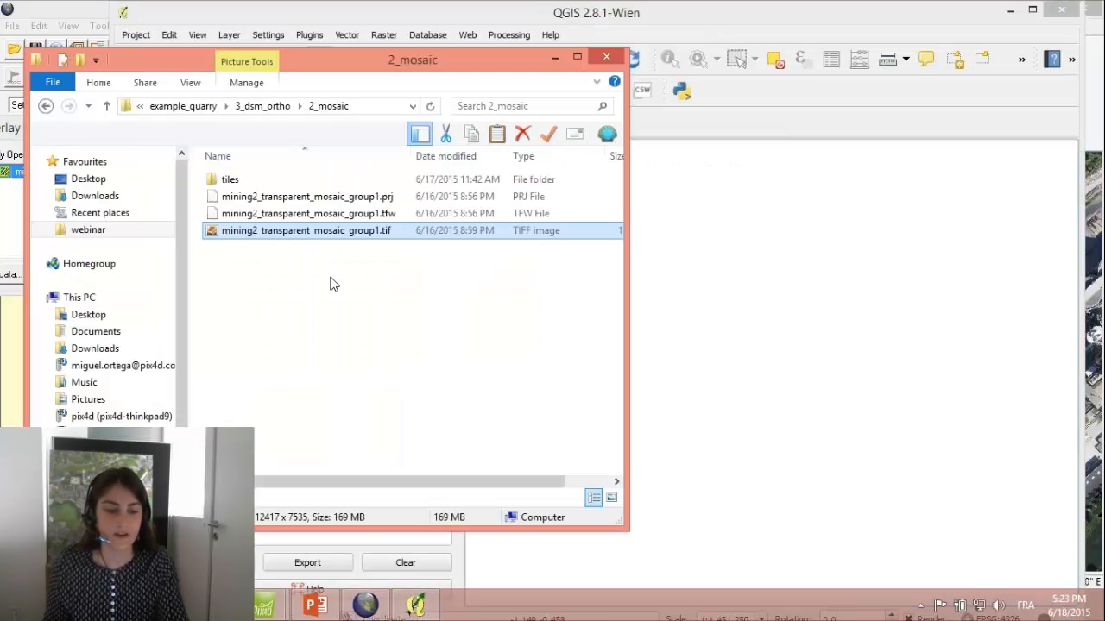
pyautogui.moveTo(320, 238); pyautogui.dragTo(708, 316)
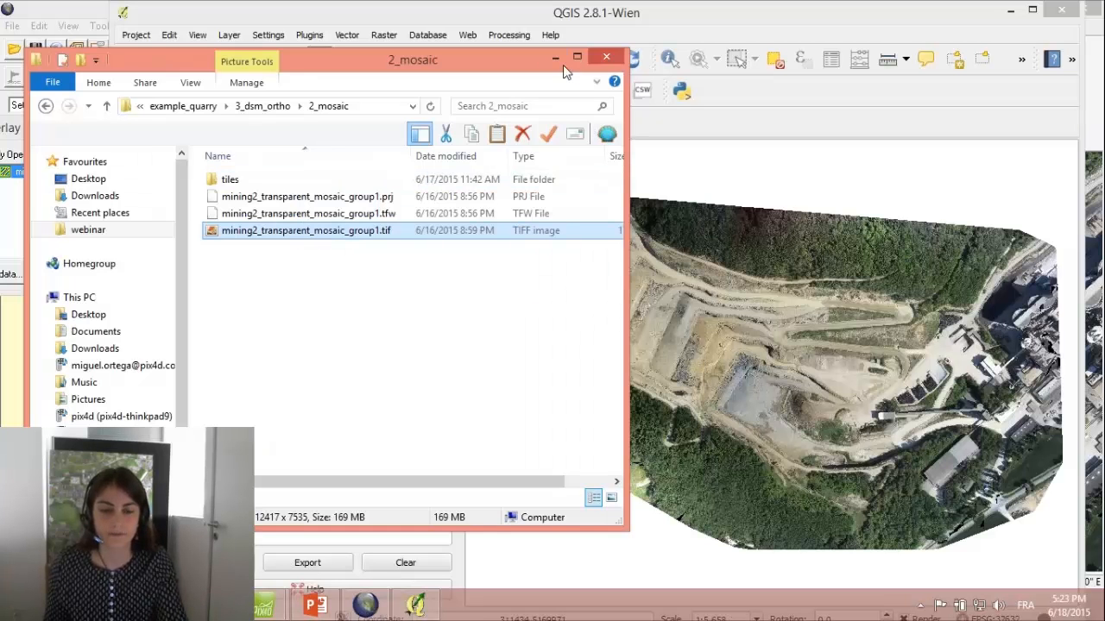
pyautogui.click(559, 61)
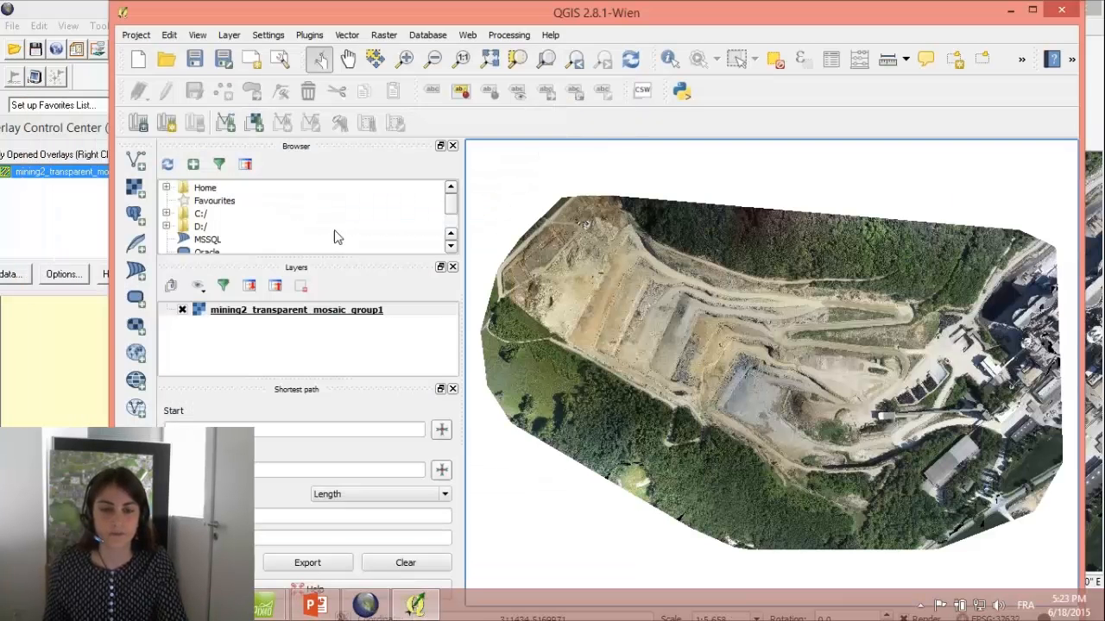
# Toggle the visibility of the mosaic layer in QGIS off and on, leaving it displayed.
pyautogui.click(182, 310)
pyautogui.click(182, 311)
pyautogui.click(182, 311)
pyautogui.click(182, 311)
# Switch to the PowerPoint presentation and advance to the DSM slide.
pyautogui.click(315, 605)
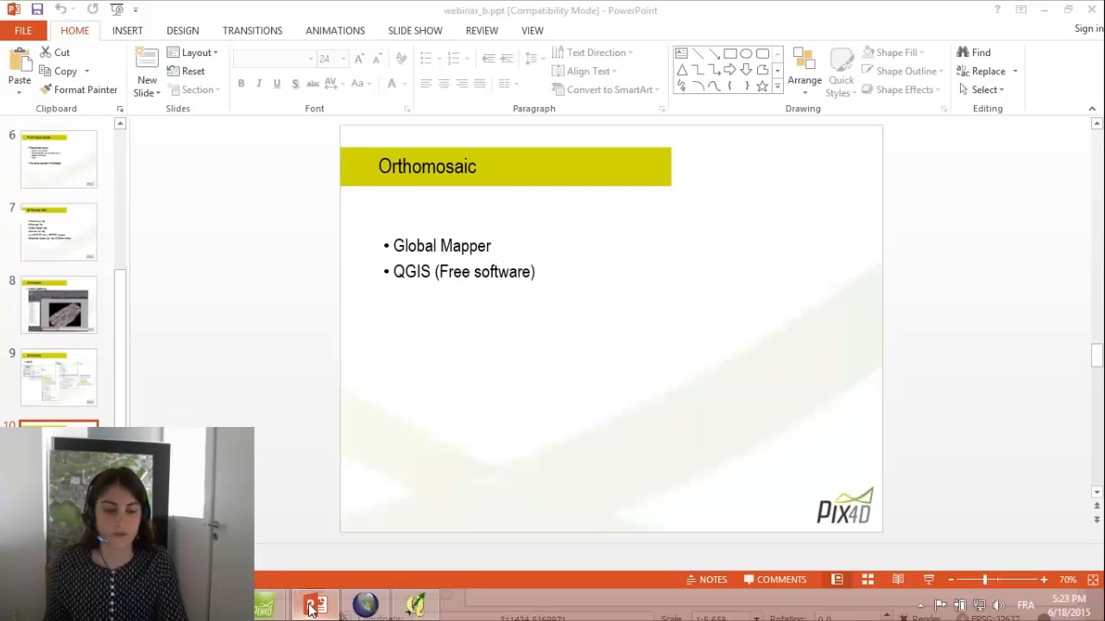
pyautogui.press('pagedown')
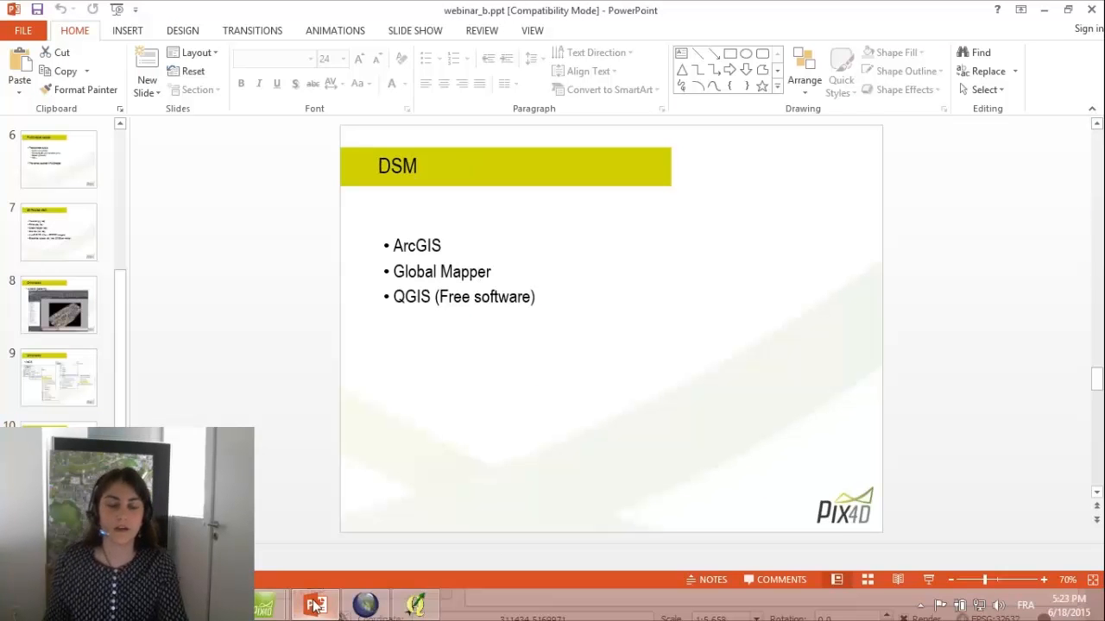
# Switch to Global Mapper, load mining2_dsm.tif from the 1_dsm folder onto the map and minimize the folder window.
pyautogui.click(365, 605)
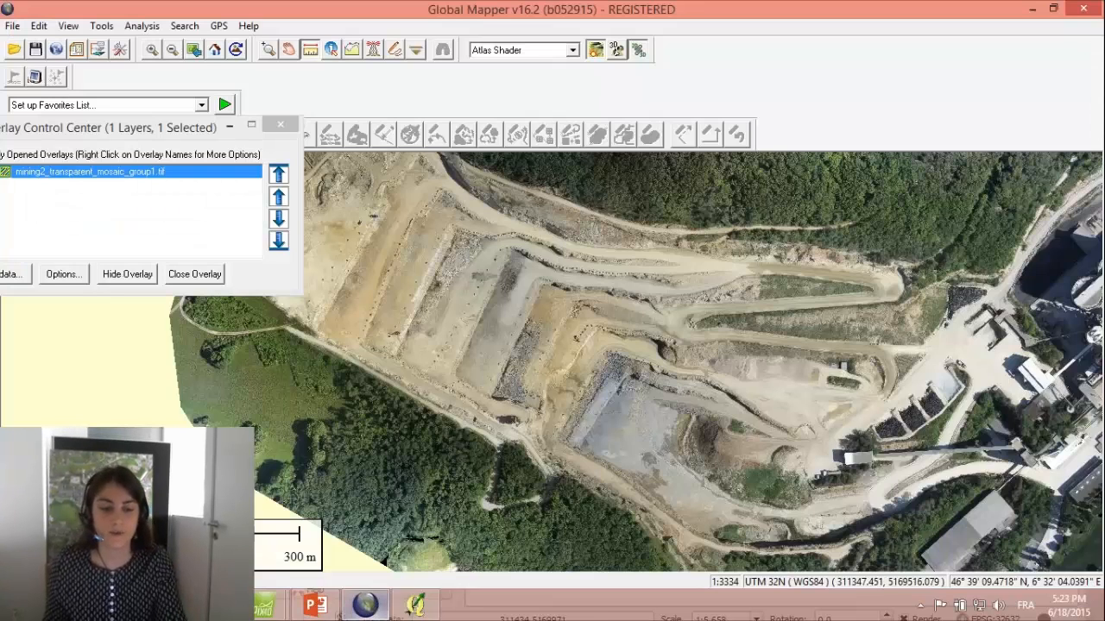
pyautogui.scroll(-2, 420, 342)
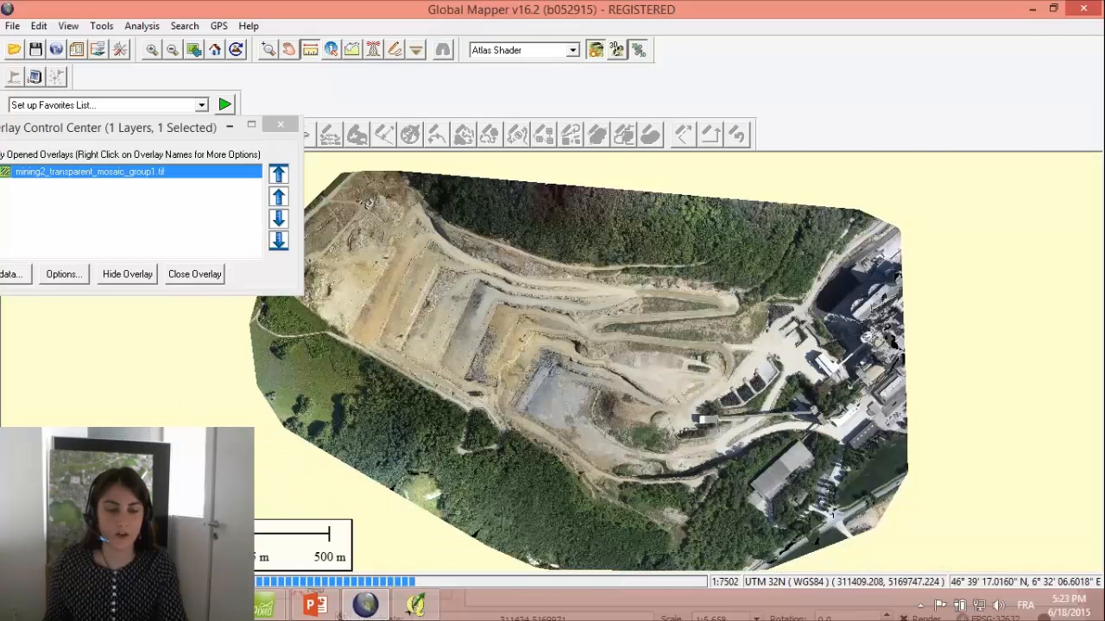
pyautogui.click(78, 605)
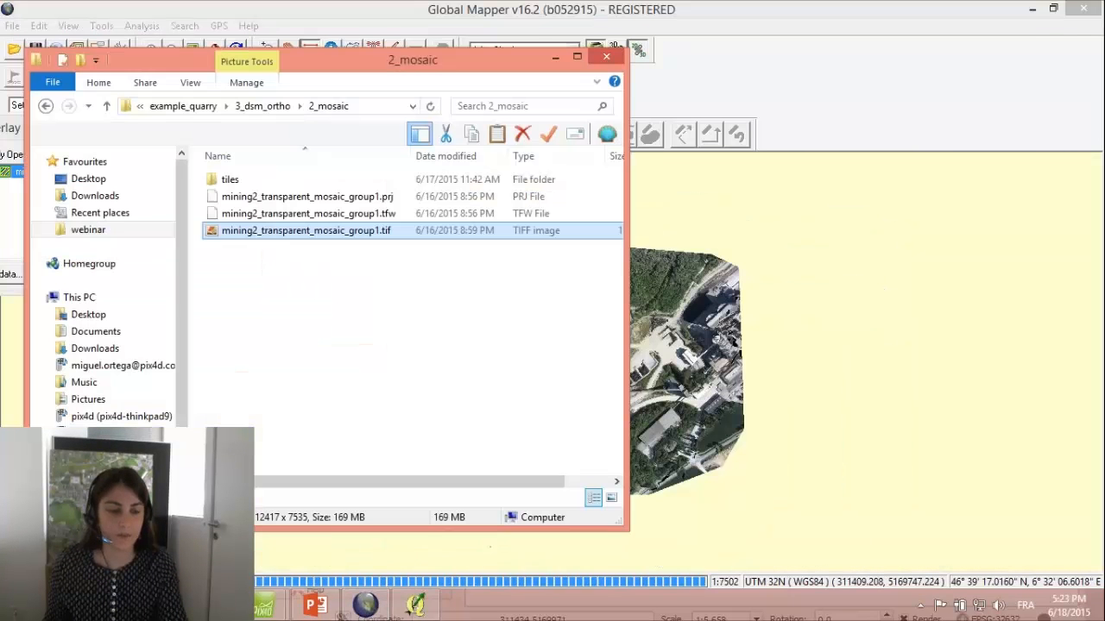
pyautogui.click(263, 106)
pyautogui.doubleClick(234, 180)
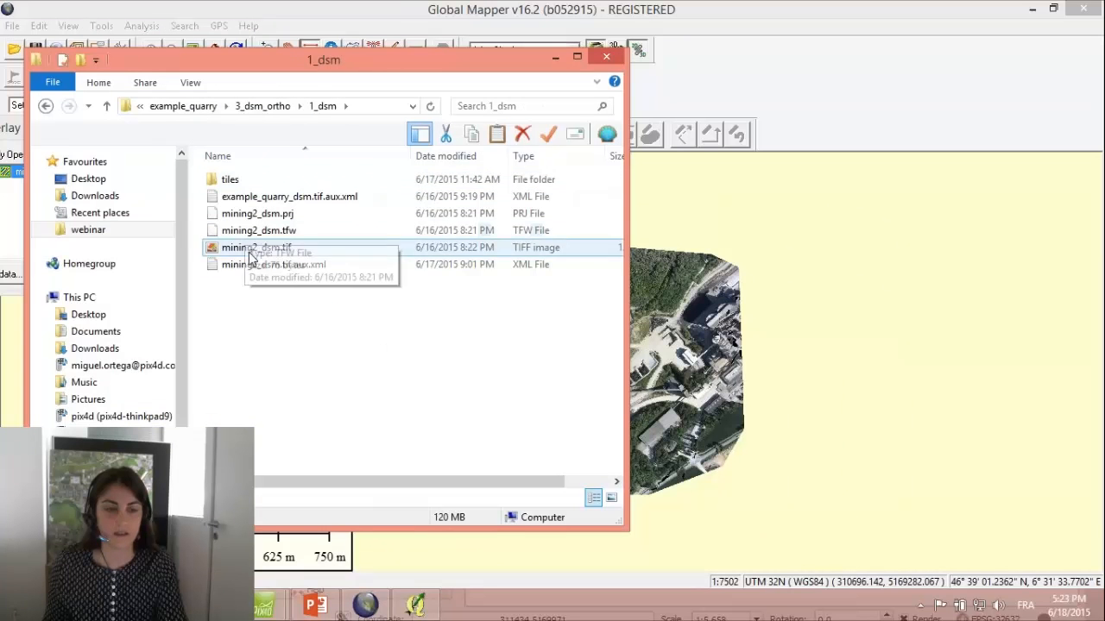
pyautogui.moveTo(248, 252); pyautogui.dragTo(772, 296)
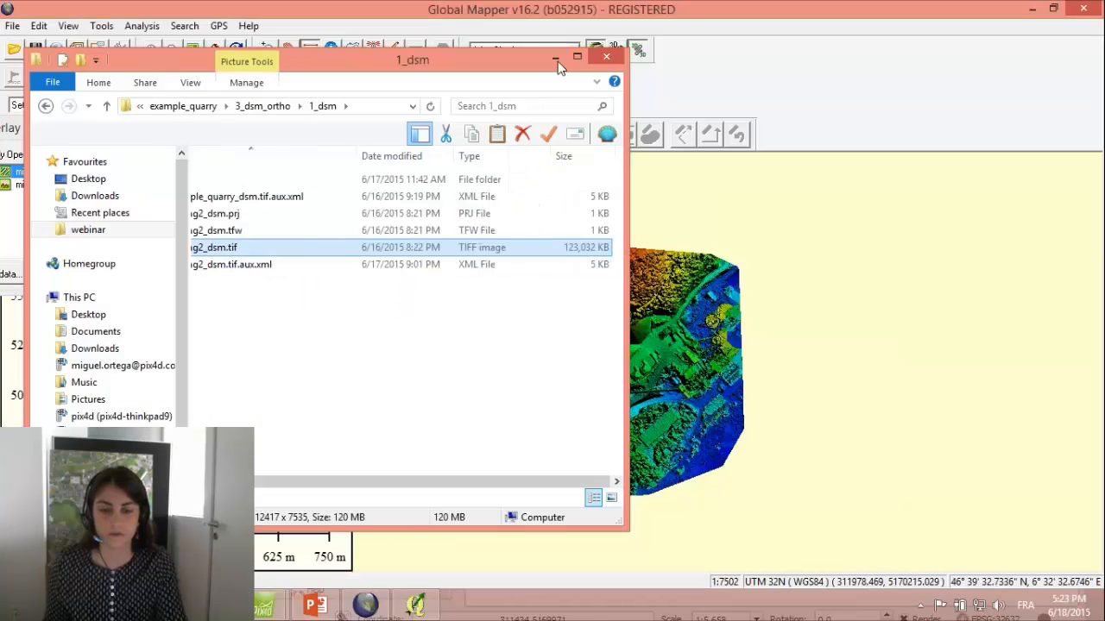
pyautogui.click(557, 58)
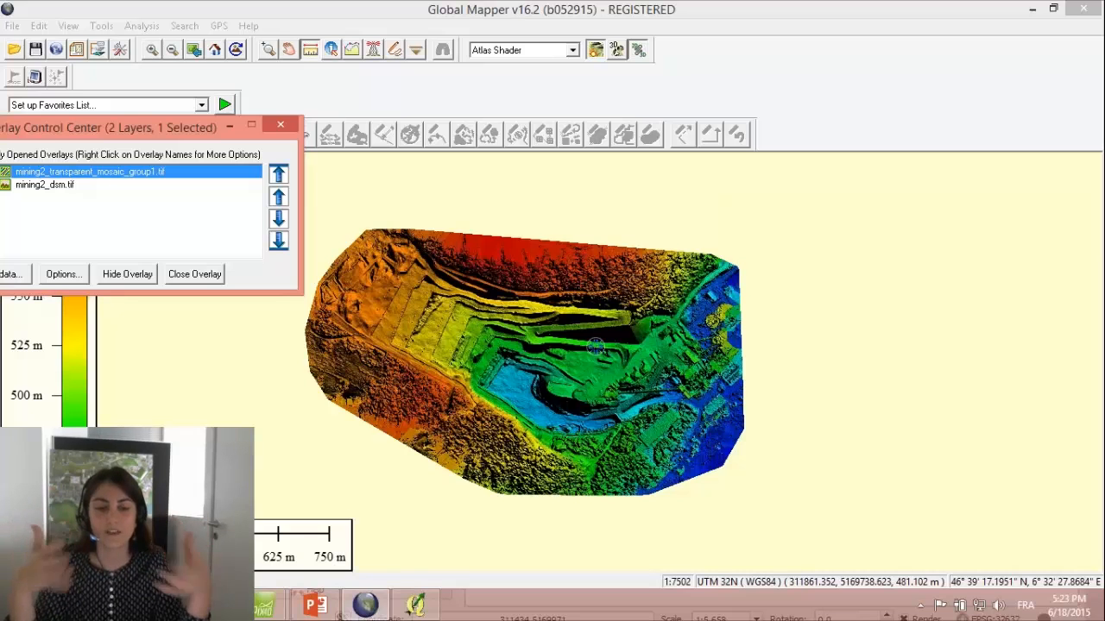
# Examine the DSM around the quarry's conveyor, stockpiles and buildings up close and compare it with the orthomosaic.
pyautogui.click(596, 347)
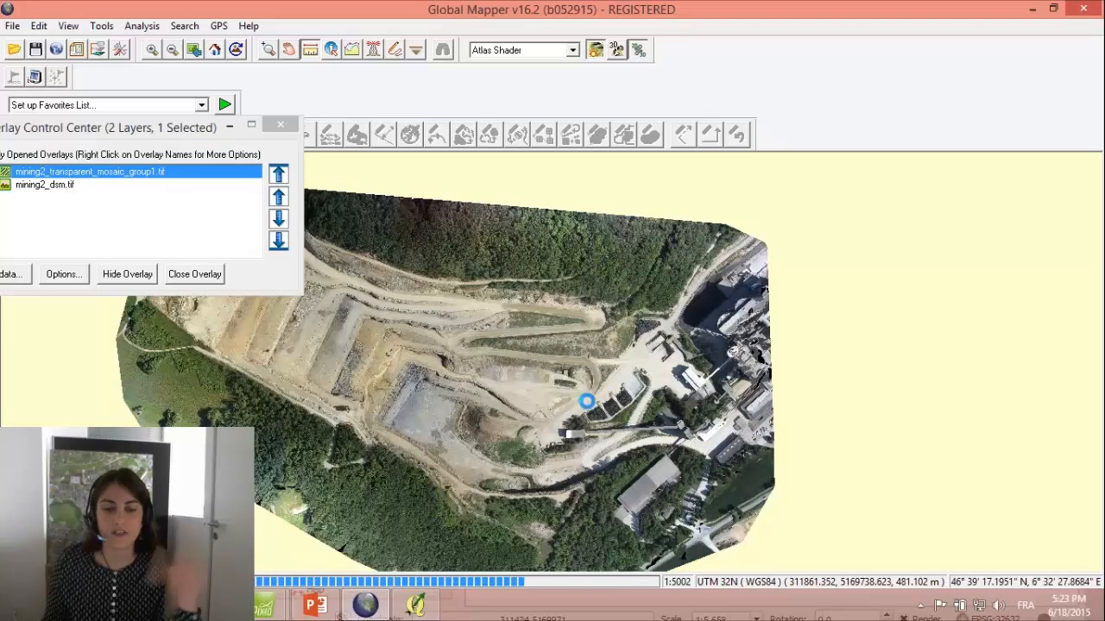
pyautogui.click(574, 406)
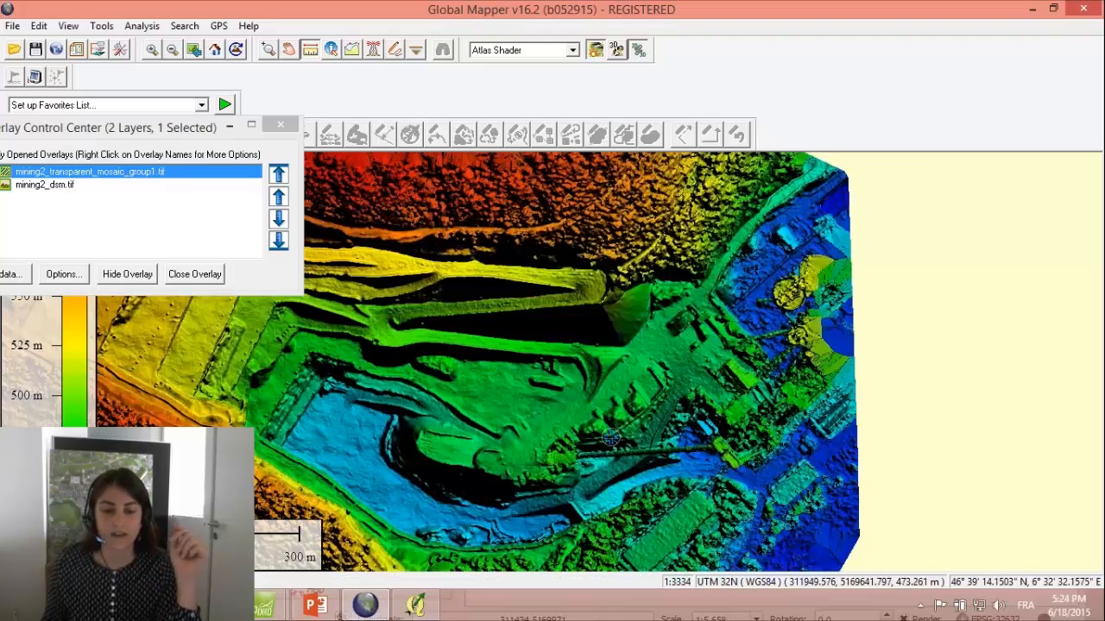
pyautogui.moveTo(612, 438); pyautogui.dragTo(701, 388, button='middle')
pyautogui.scroll(1, 684, 422)
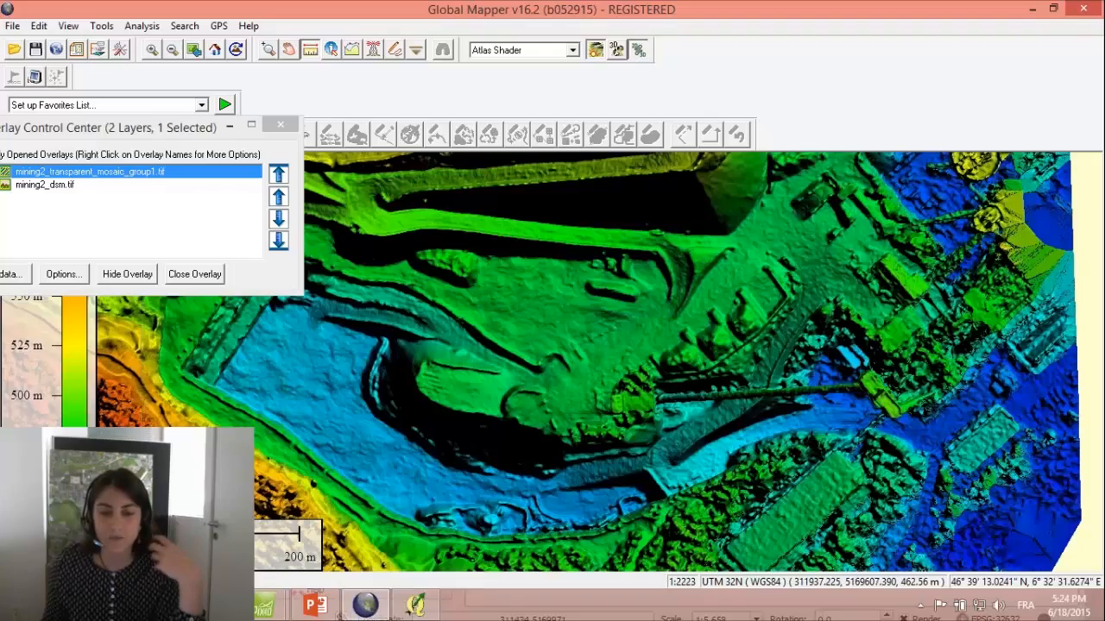
pyautogui.scroll(1, 685, 422)
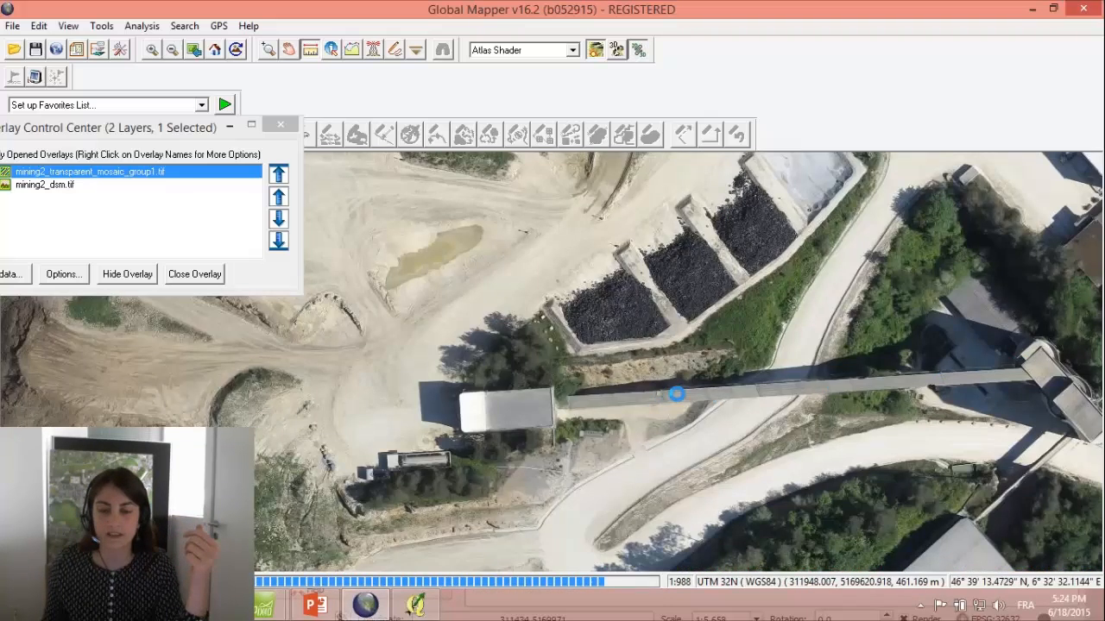
pyautogui.scroll(1, 677, 394)
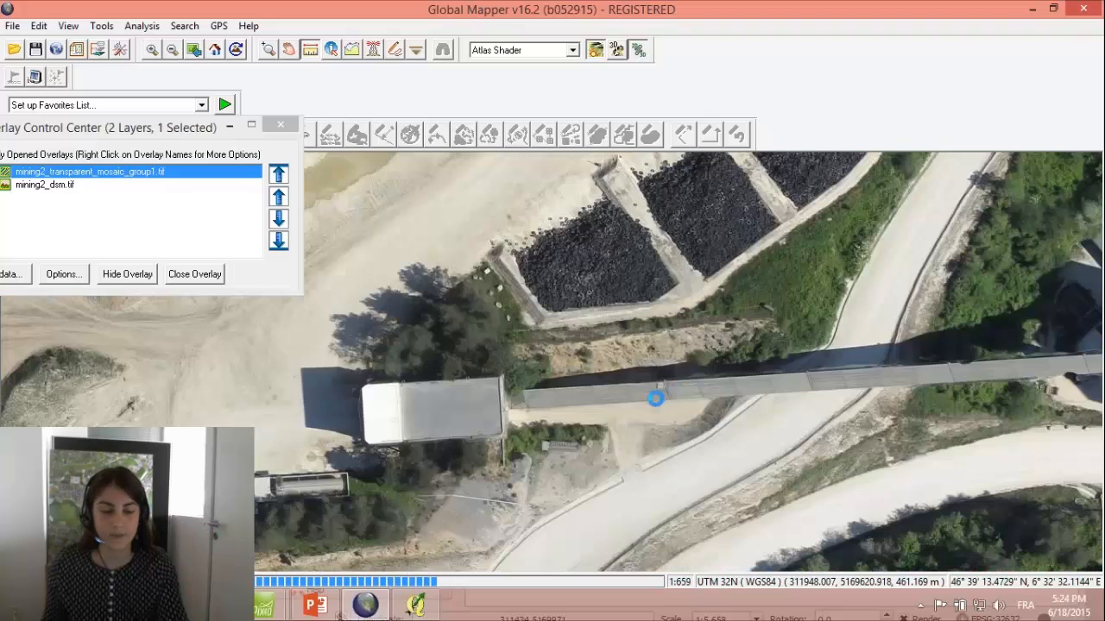
pyautogui.scroll(-1, 677, 394)
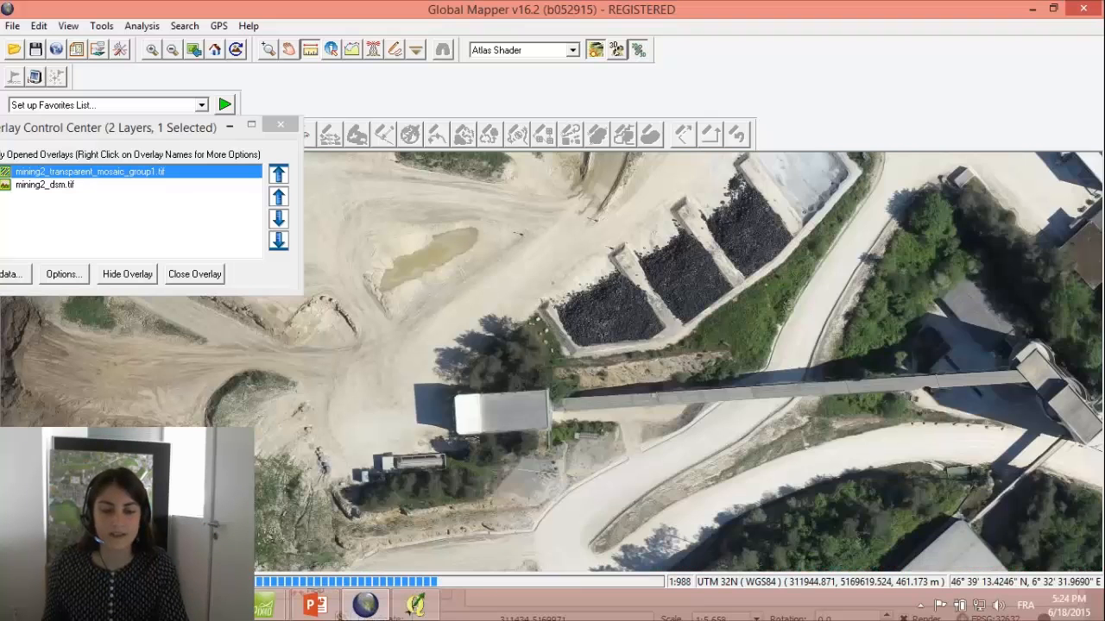
pyautogui.scroll(-1, 677, 394)
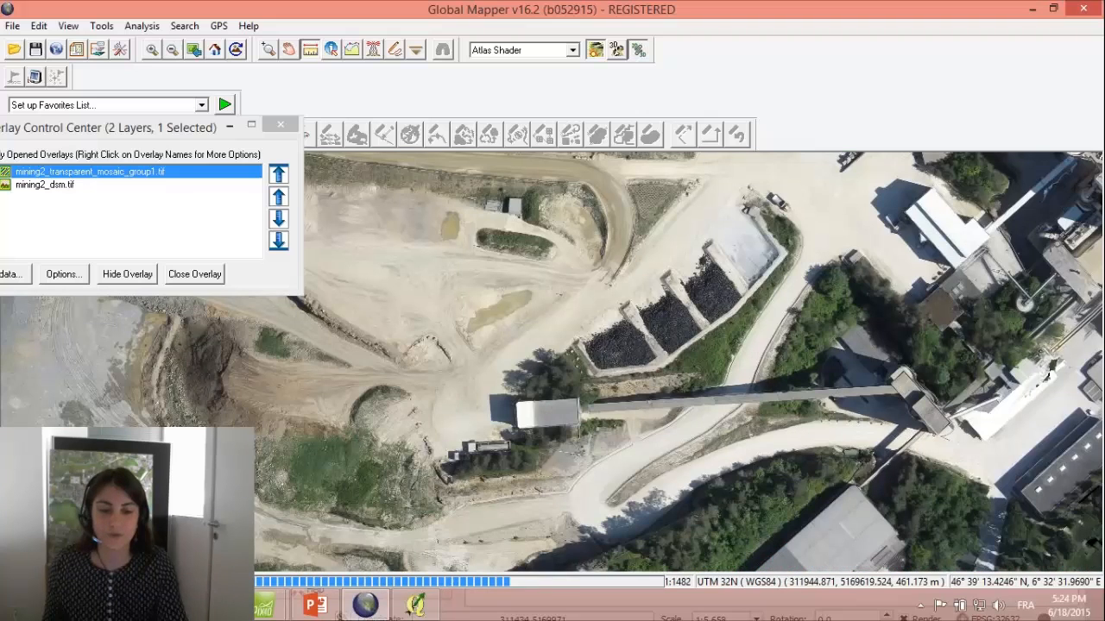
pyautogui.scroll(-1, 676, 394)
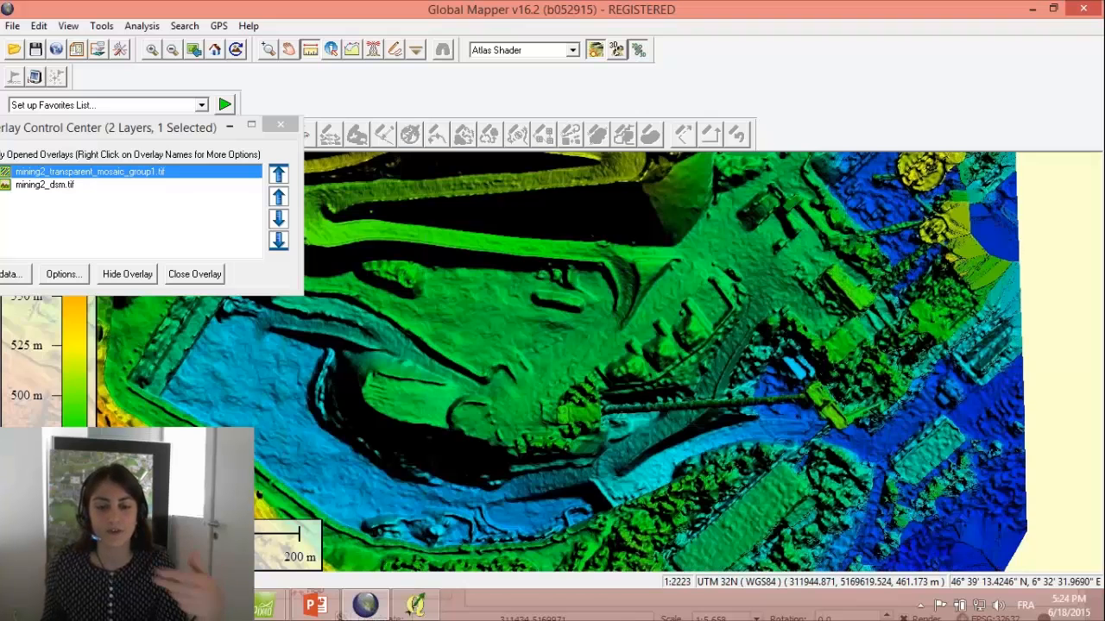
pyautogui.scroll(-1, 636, 414)
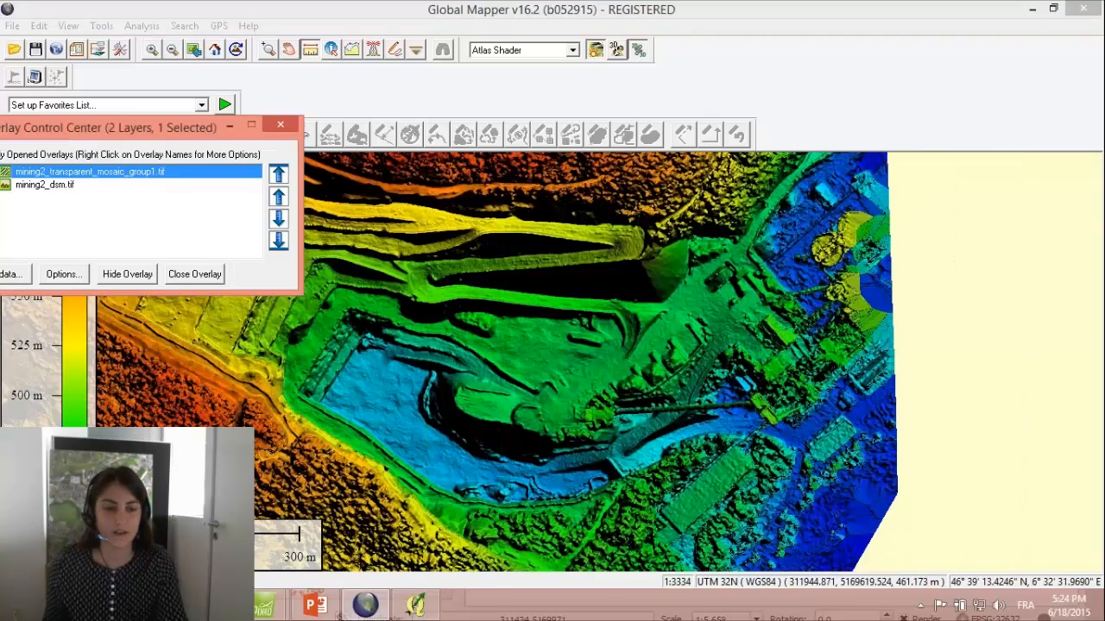
# Move the Overlay Control Center fully into view and switch the DSM and mosaic layers off and on, leaving both displayed.
pyautogui.moveTo(95, 128); pyautogui.dragTo(157, 122)
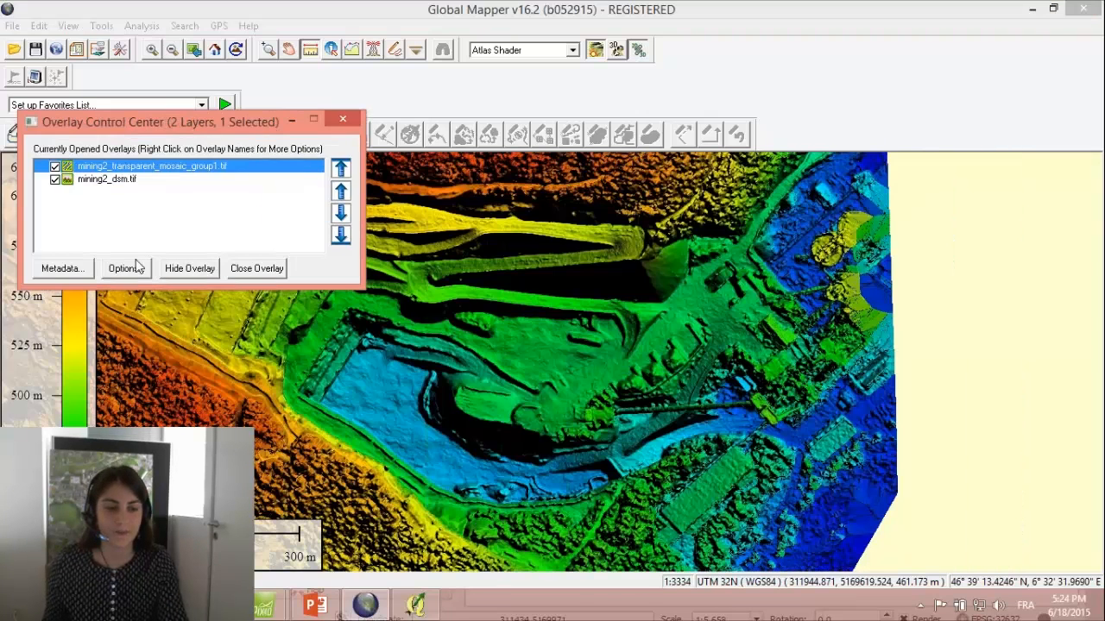
pyautogui.click(56, 179)
pyautogui.click(55, 178)
pyautogui.click(56, 167)
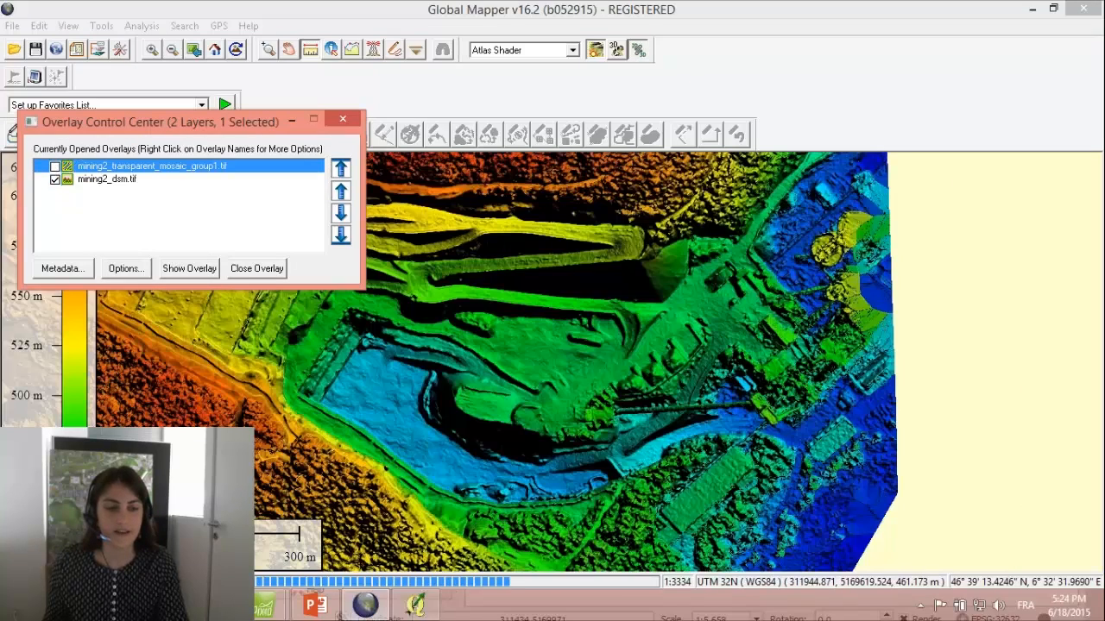
pyautogui.click(55, 166)
# Swipe across the map with the Image Swipe tool to compare the orthomosaic with the DSM.
pyautogui.moveTo(530, 264); pyautogui.dragTo(661, 377)
pyautogui.scroll(-1, 663, 371)
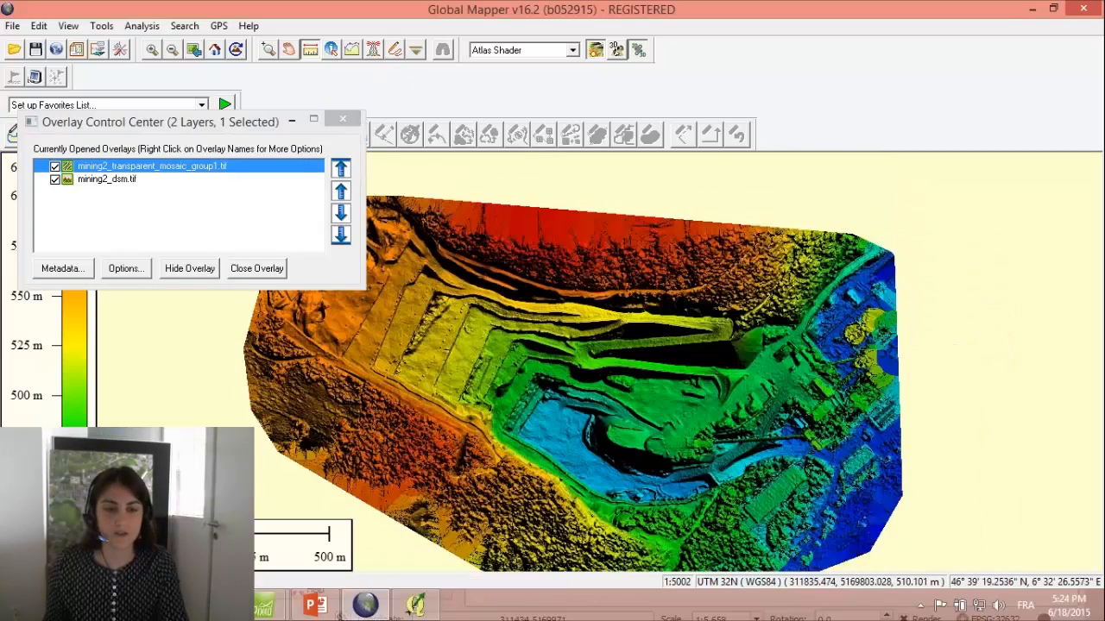
pyautogui.click(417, 50)
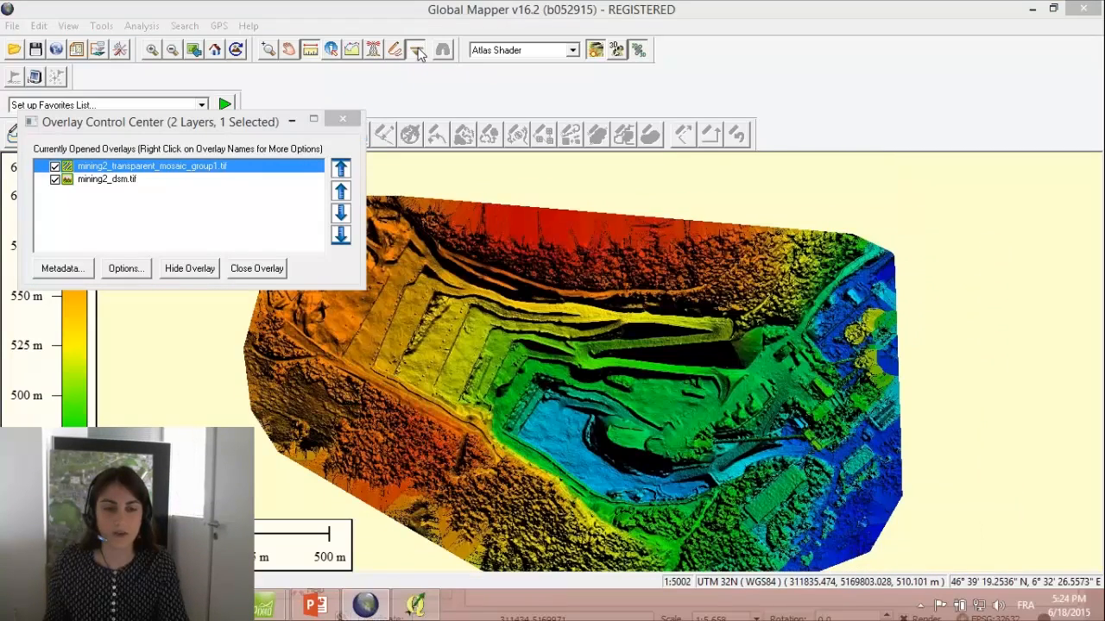
pyautogui.click(517, 409)
pyautogui.moveTo(558, 204); pyautogui.dragTo(571, 405)
pyautogui.moveTo(1043, 429); pyautogui.dragTo(749, 420)
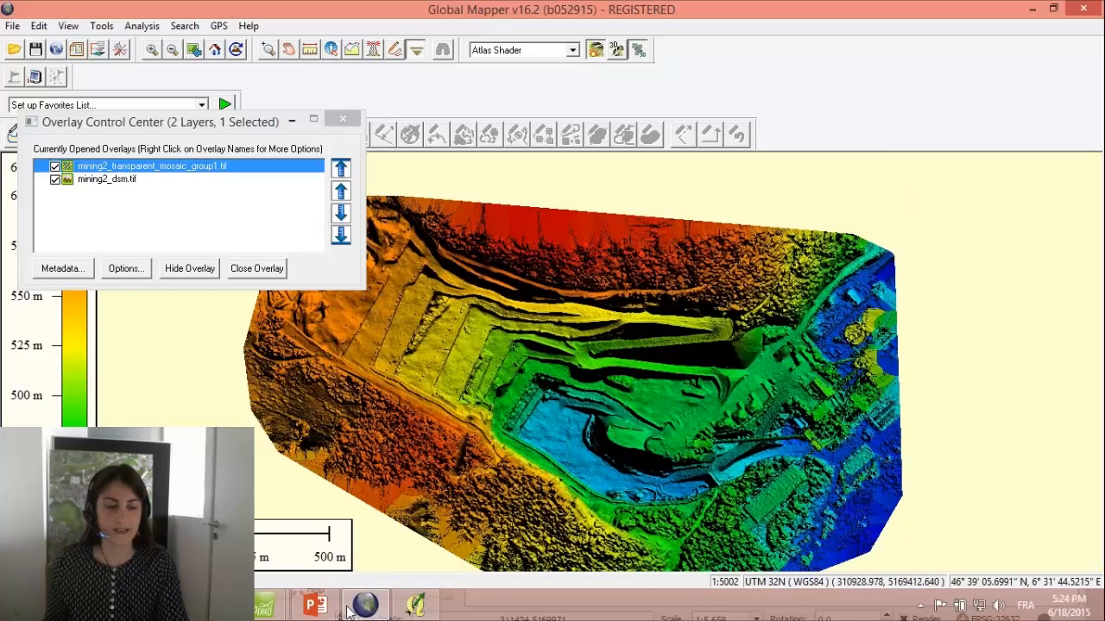
# Switch to QGIS, add mining2_dsm.tif from the 1_dsm folder to the map and minimize the folder window.
pyautogui.click(415, 605)
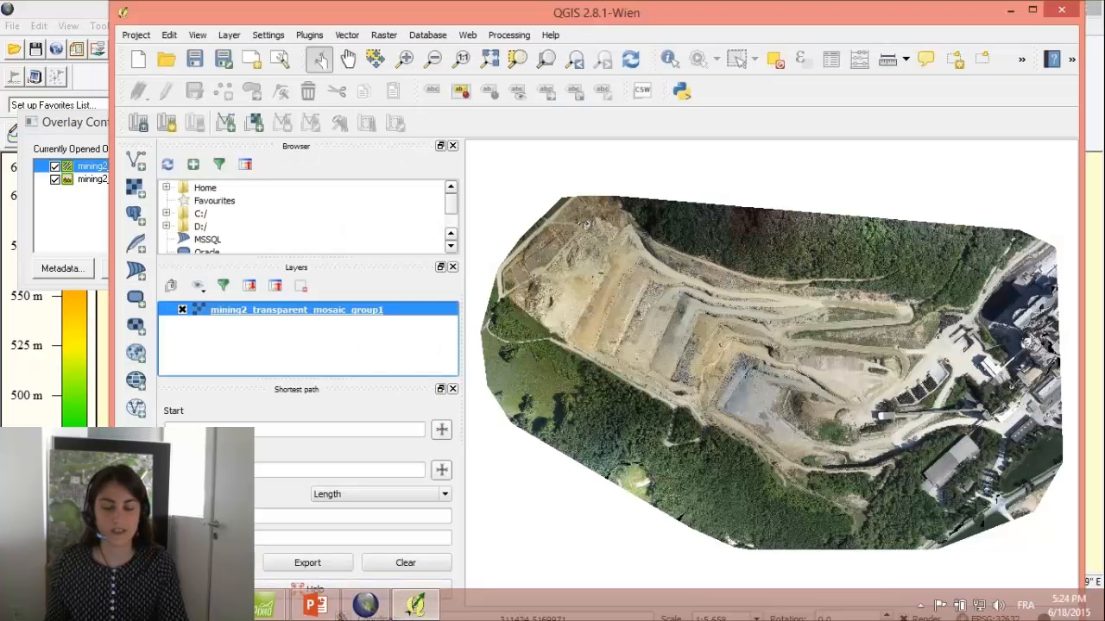
pyautogui.click(68, 605)
pyautogui.click(390, 248)
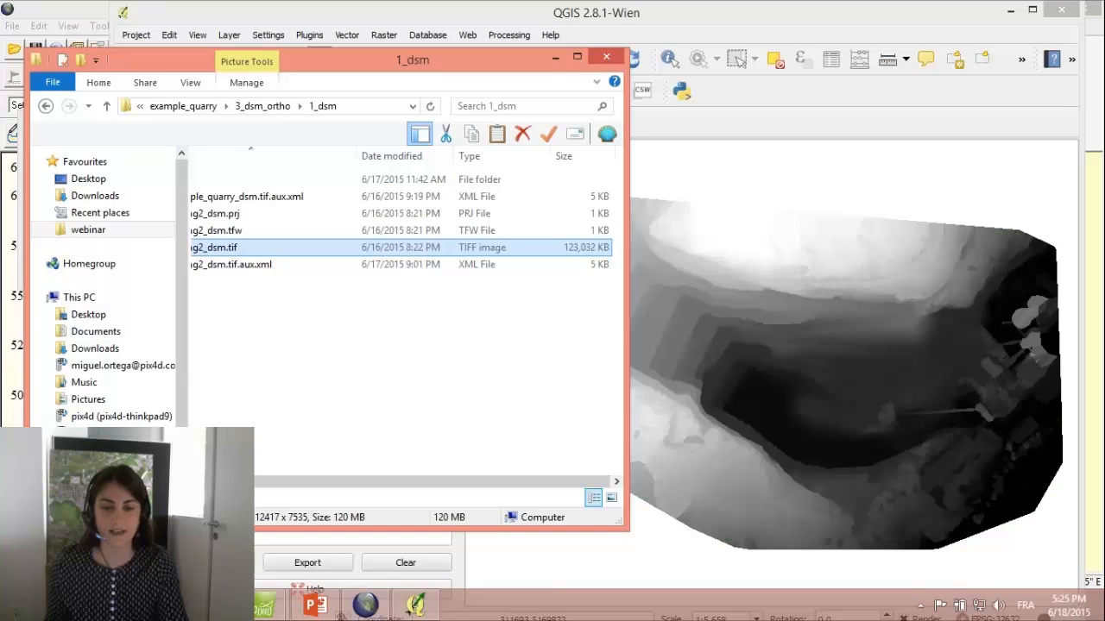
pyautogui.click(551, 57)
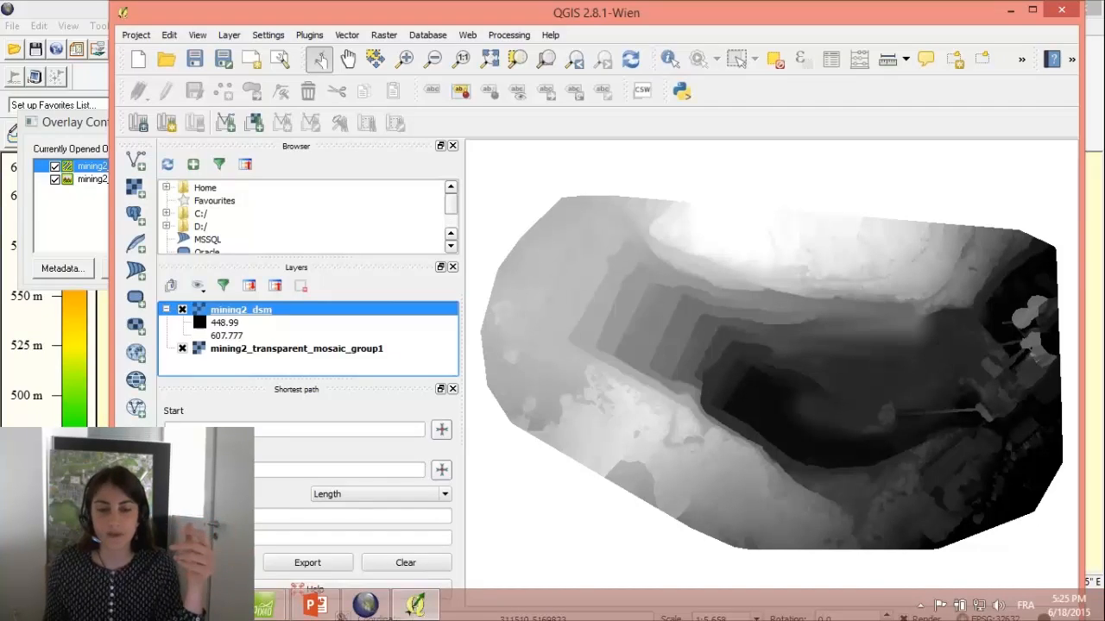
# Render the mining2_dsm layer as Singleband pseudocolor, classified with the continuous Spectral color map.
pyautogui.rightClick(275, 311)
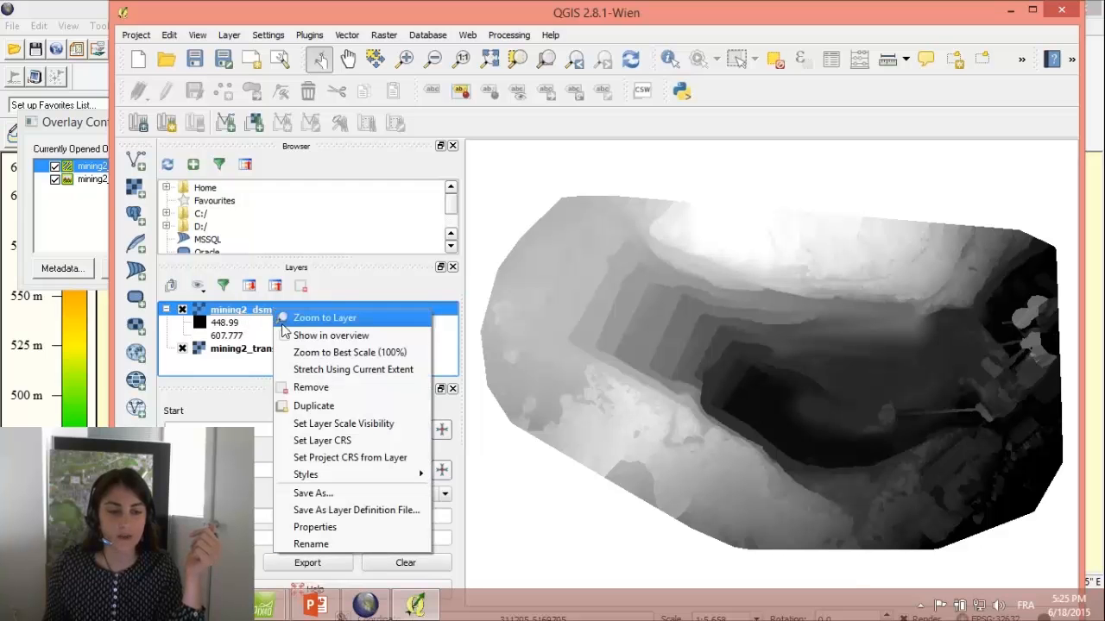
pyautogui.click(348, 528)
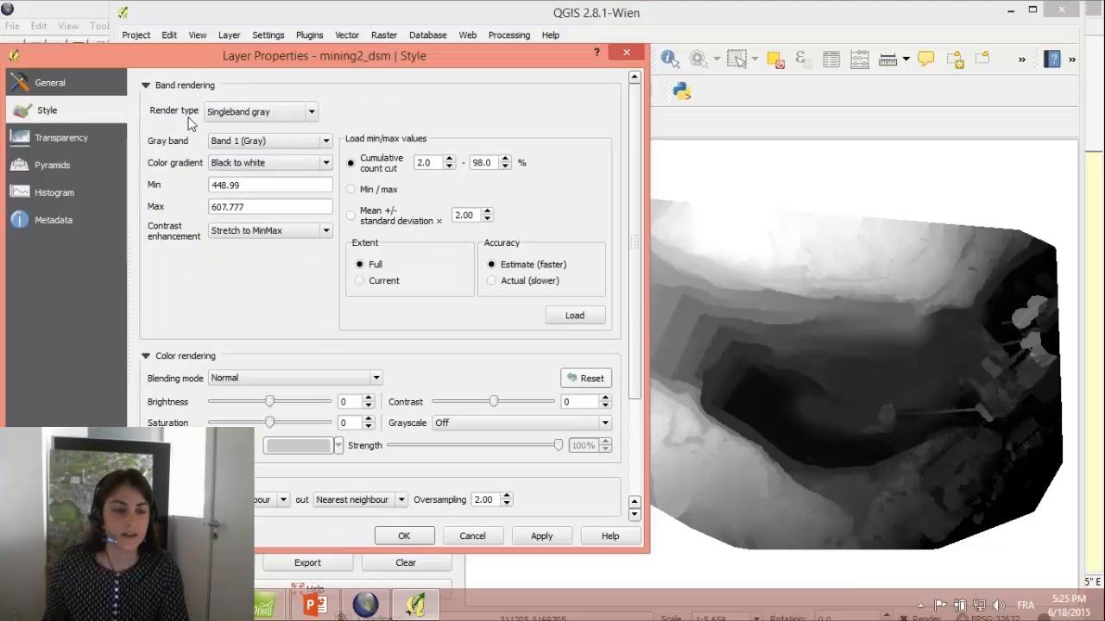
pyautogui.click(310, 119)
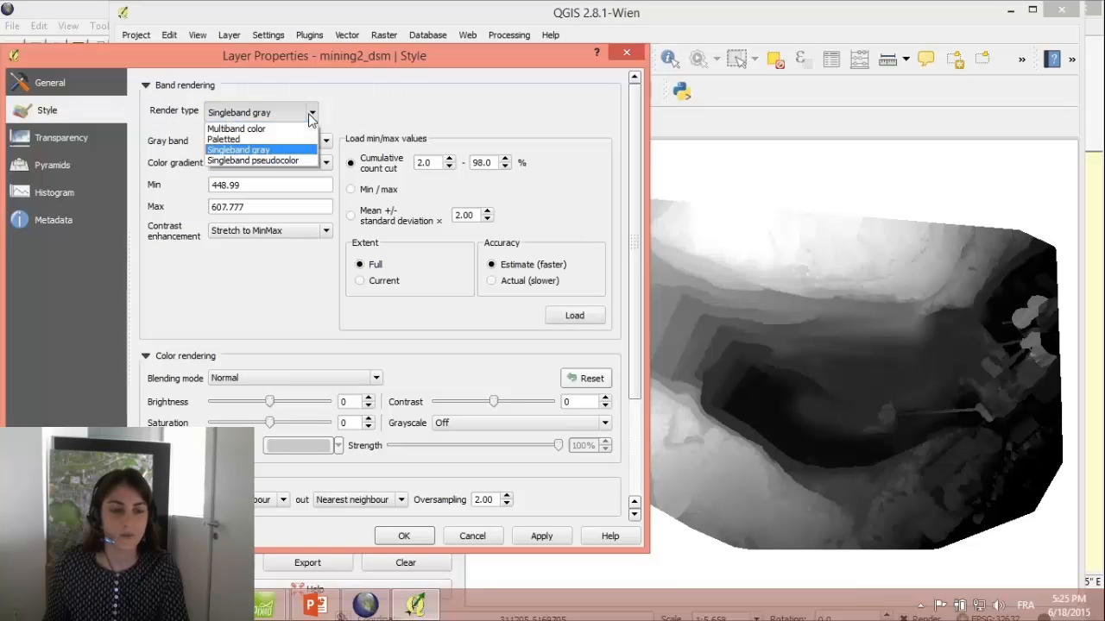
pyautogui.click(264, 164)
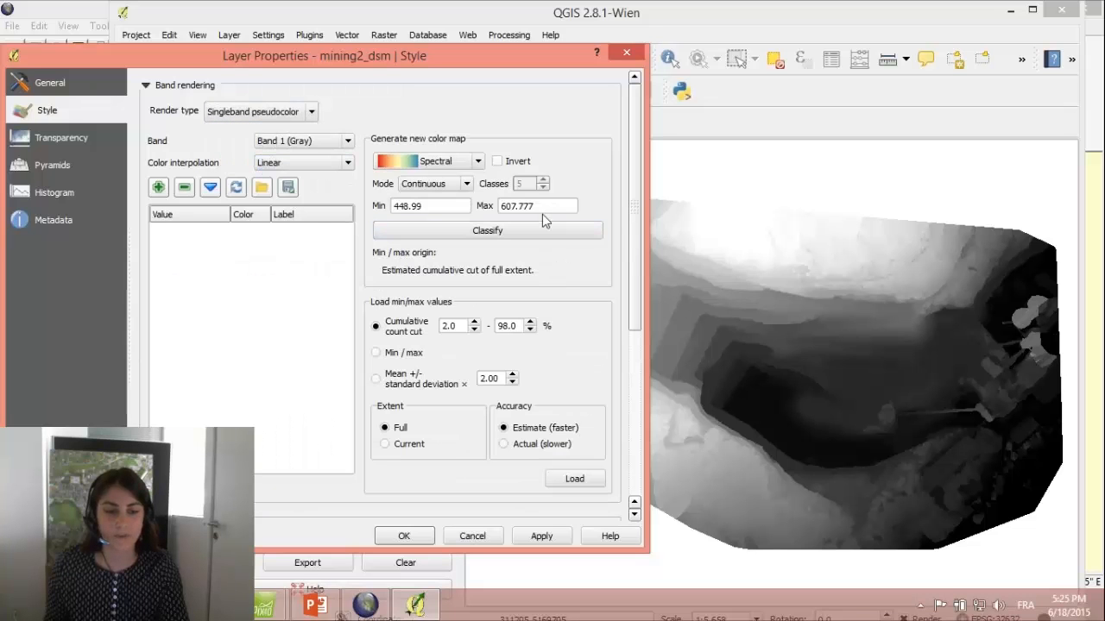
pyautogui.click(503, 232)
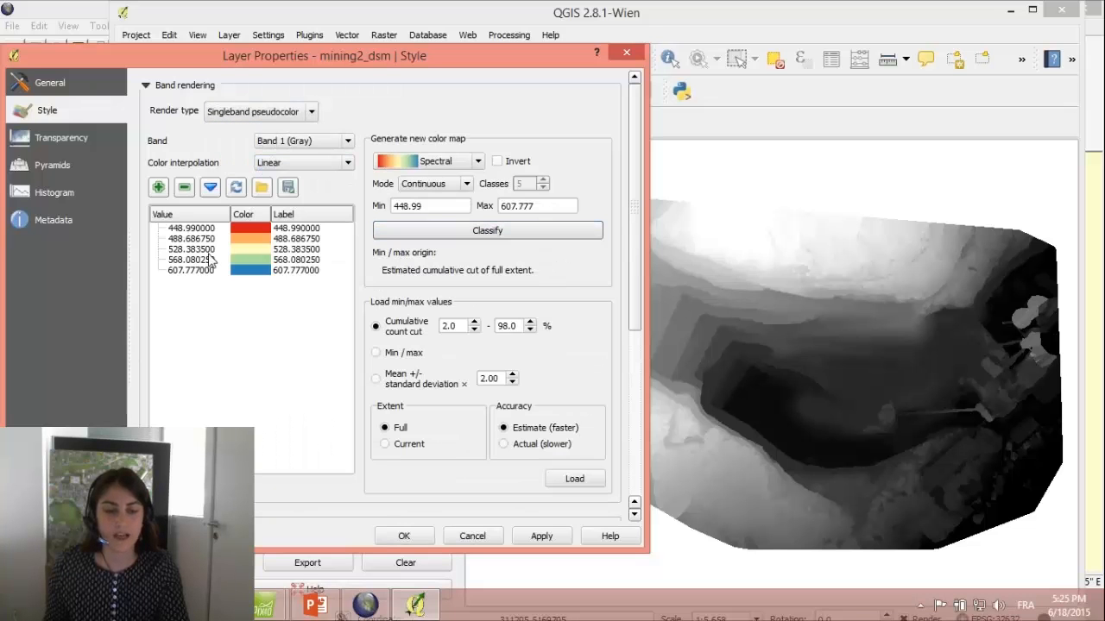
pyautogui.click(404, 536)
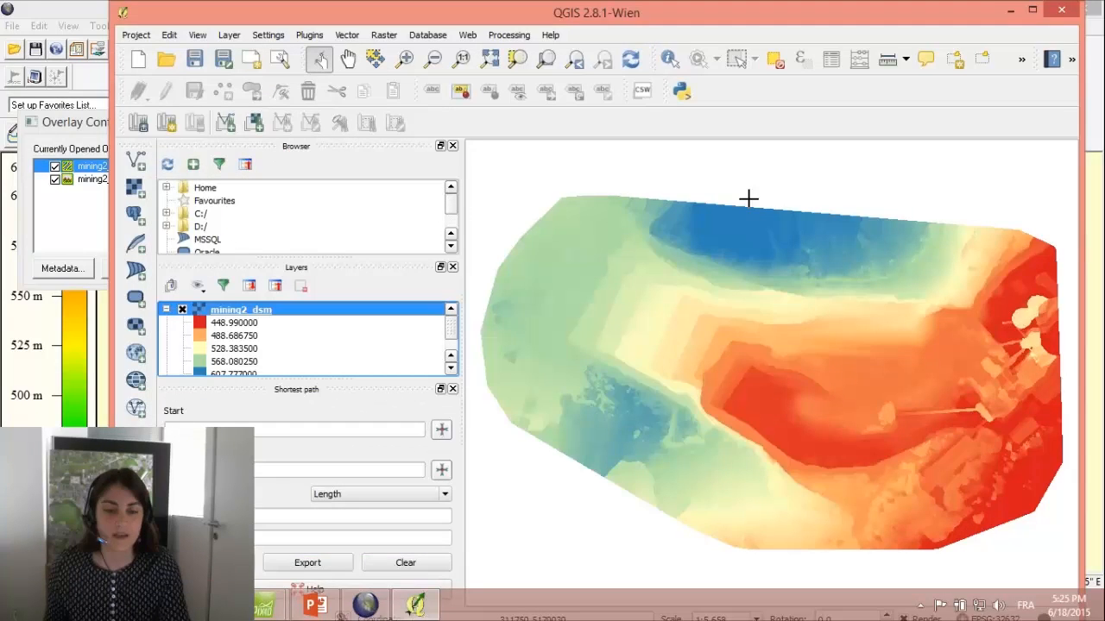
# Close QGIS and discard the current project's changes.
pyautogui.click(1060, 13)
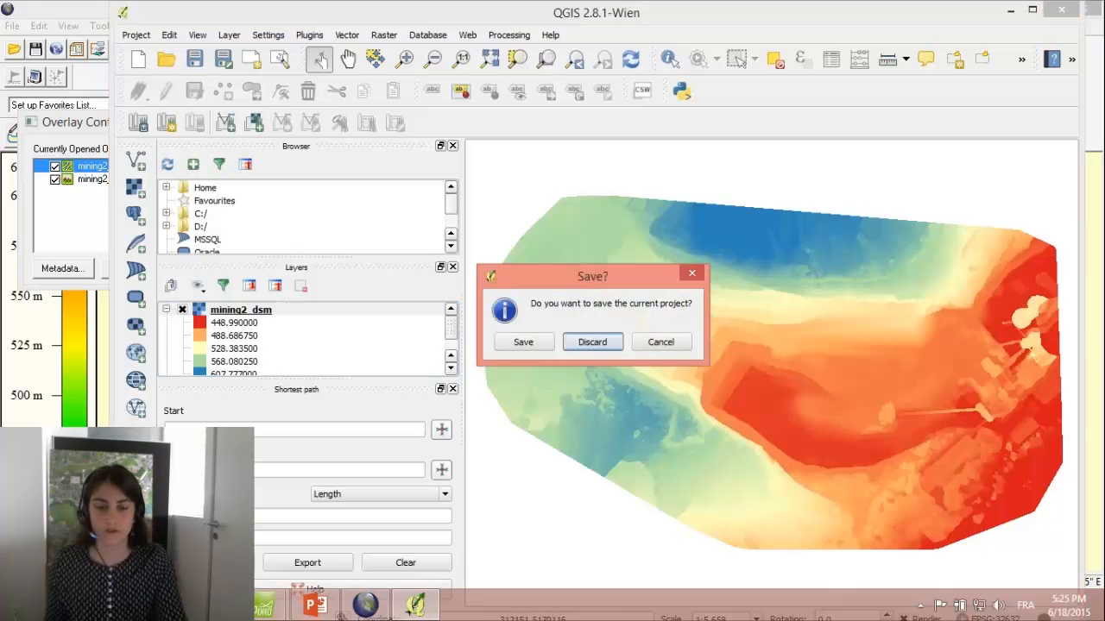
pyautogui.click(577, 344)
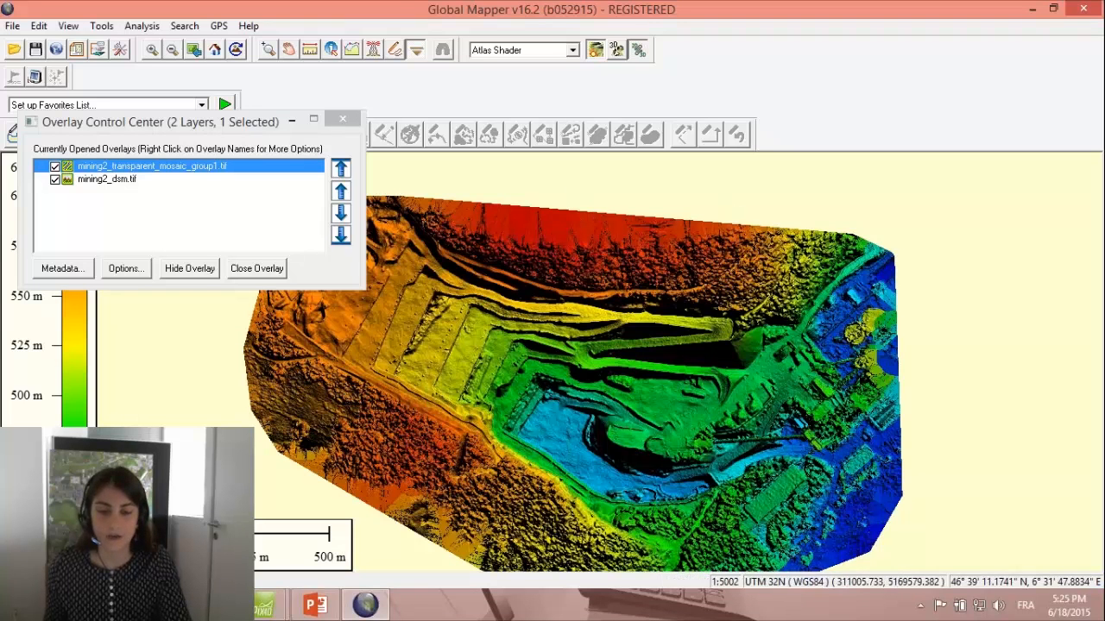
# Load example_quarry_densified_point_cloud.las from example_quarry's 2_densification/point_cloud folder into the map, minimizing the folder window and accepting the import options.
pyautogui.click(164, 605)
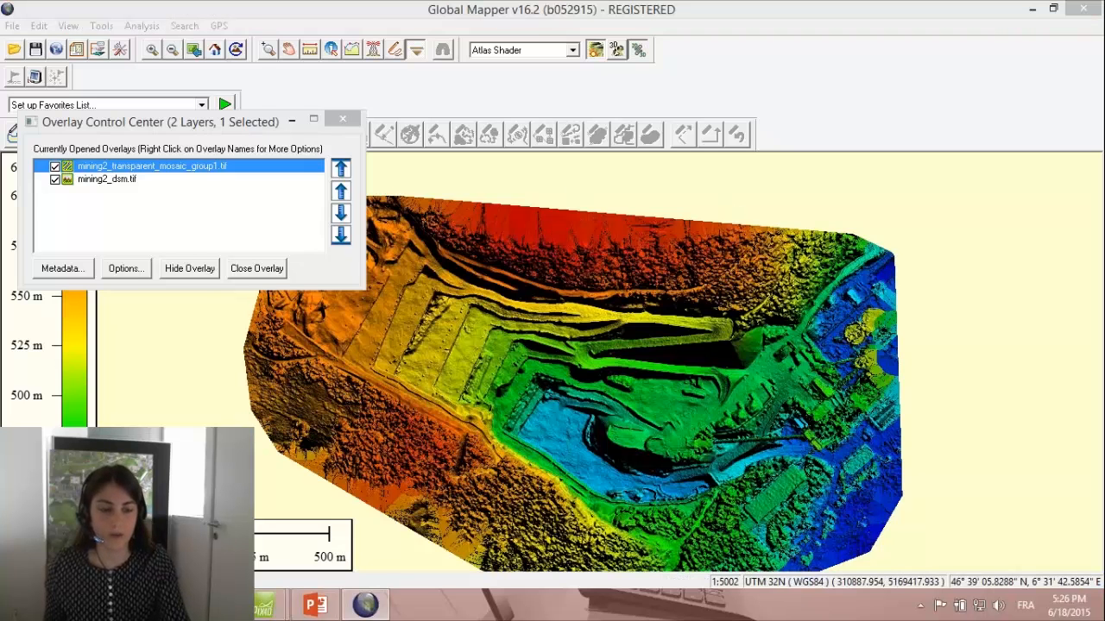
pyautogui.click(183, 106)
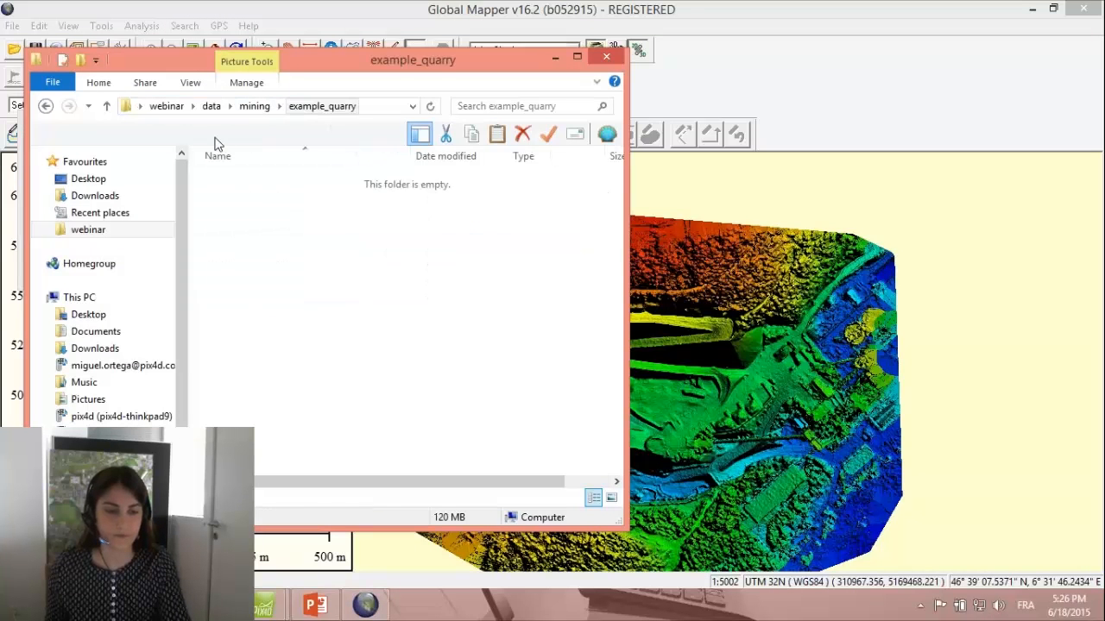
pyautogui.click(270, 199)
pyautogui.doubleClick(270, 200)
pyautogui.click(263, 200)
pyautogui.doubleClick(263, 200)
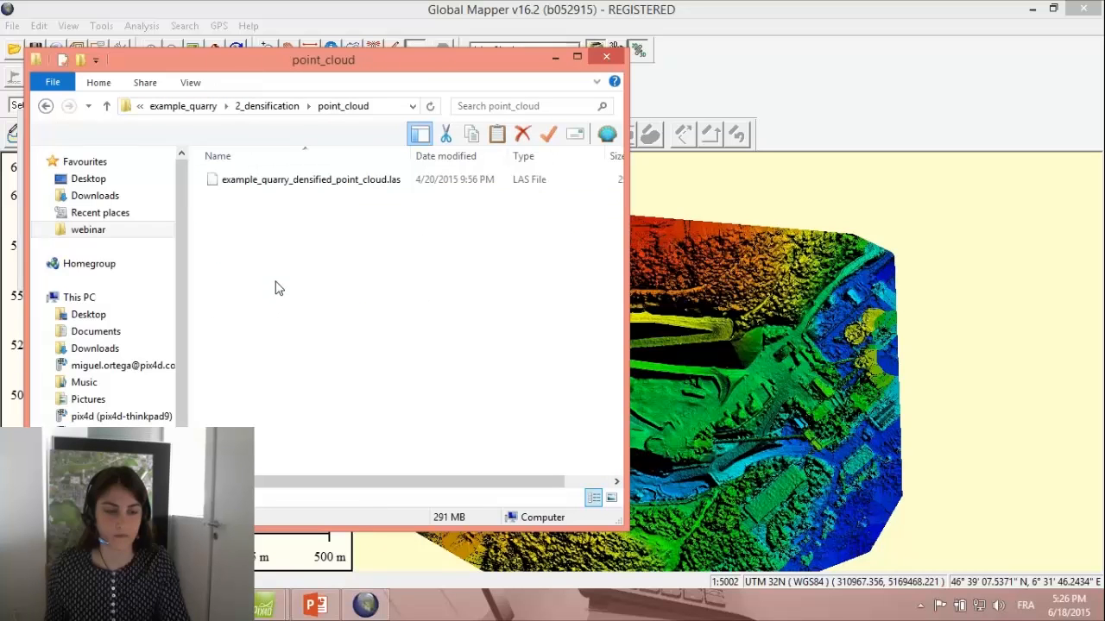
pyautogui.click(253, 188)
pyautogui.moveTo(262, 180); pyautogui.dragTo(719, 291)
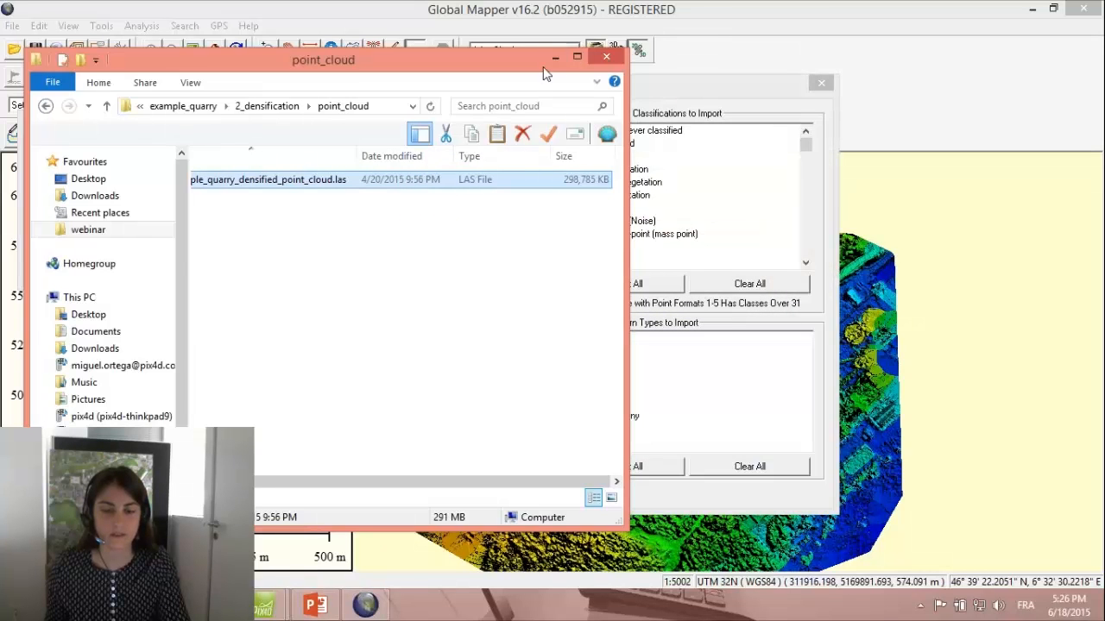
pyautogui.click(555, 58)
pyautogui.click(529, 497)
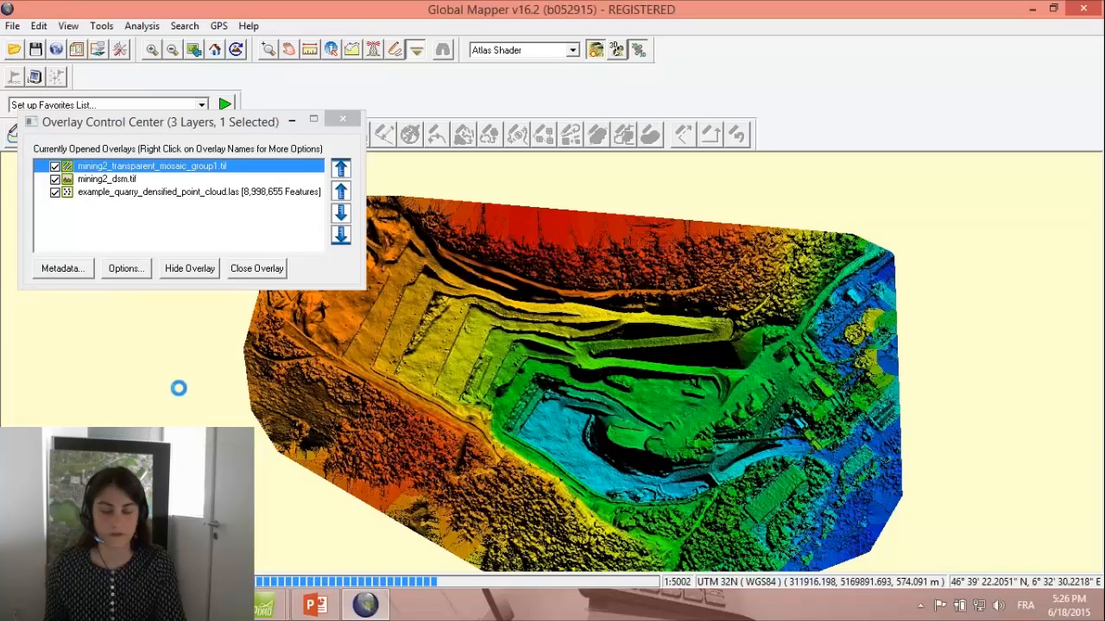
# Hide the mining2 transparent mosaic and mining2_dsm.tif overlays, leaving only the densified point cloud displayed.
pyautogui.click(56, 167)
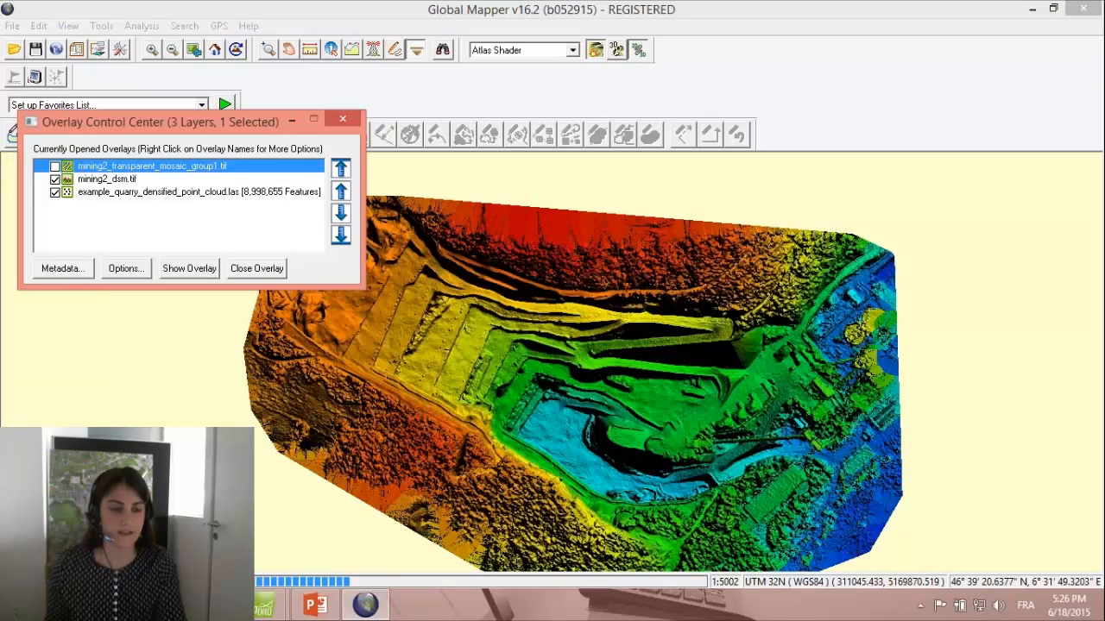
pyautogui.click(55, 178)
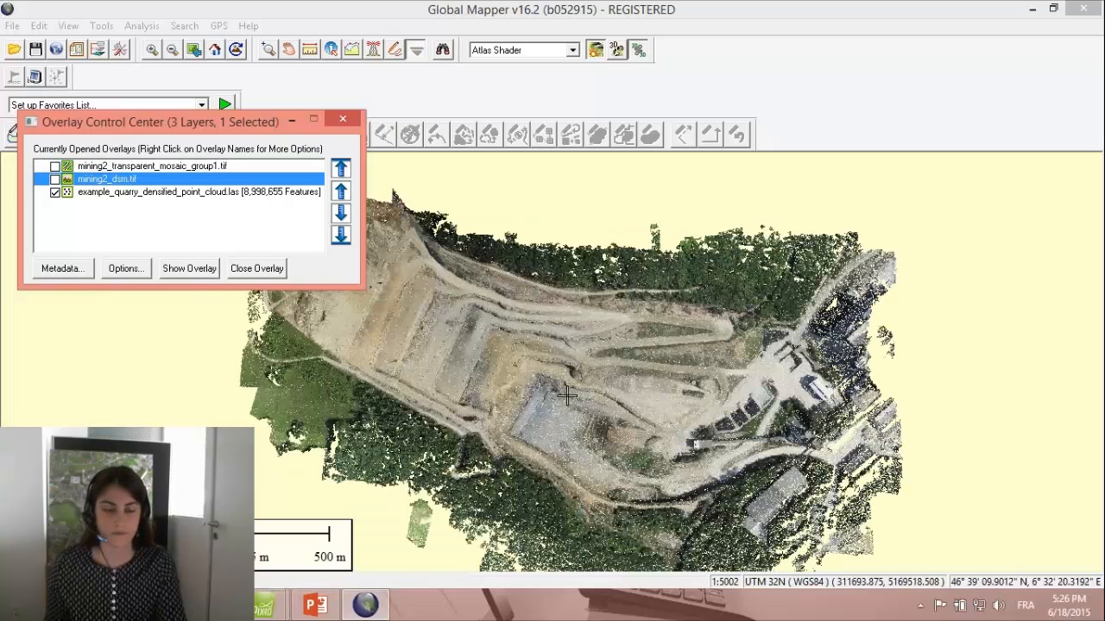
pyautogui.scroll(2, 566, 396)
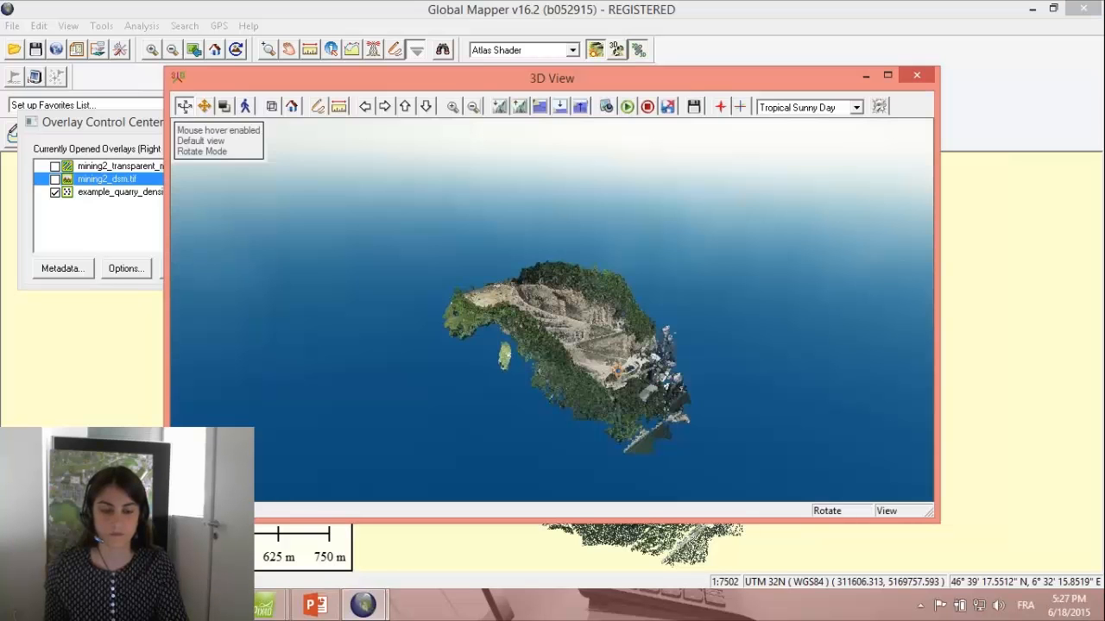
# Inspect the quarry point cloud from several angles and distances in the 3D View, and close that view.
pyautogui.moveTo(620, 351); pyautogui.dragTo(433, 376)
pyautogui.scroll(7, 433, 375)
pyautogui.scroll(-8, 433, 374)
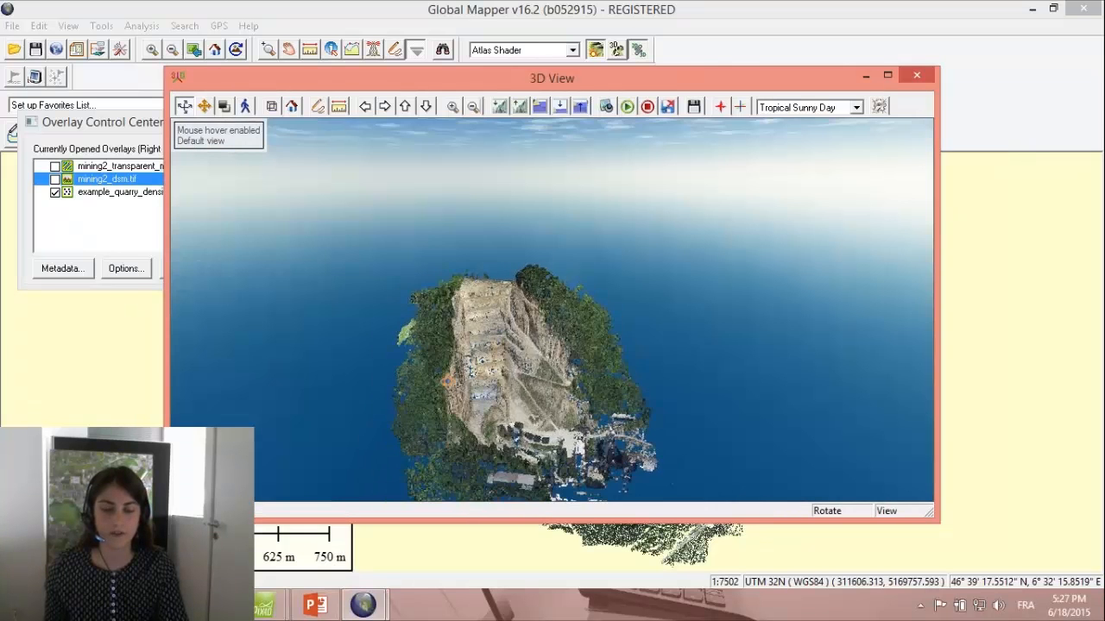
pyautogui.scroll(-3, 448, 381)
pyautogui.scroll(2, 471, 379)
pyautogui.moveTo(472, 380); pyautogui.dragTo(530, 362)
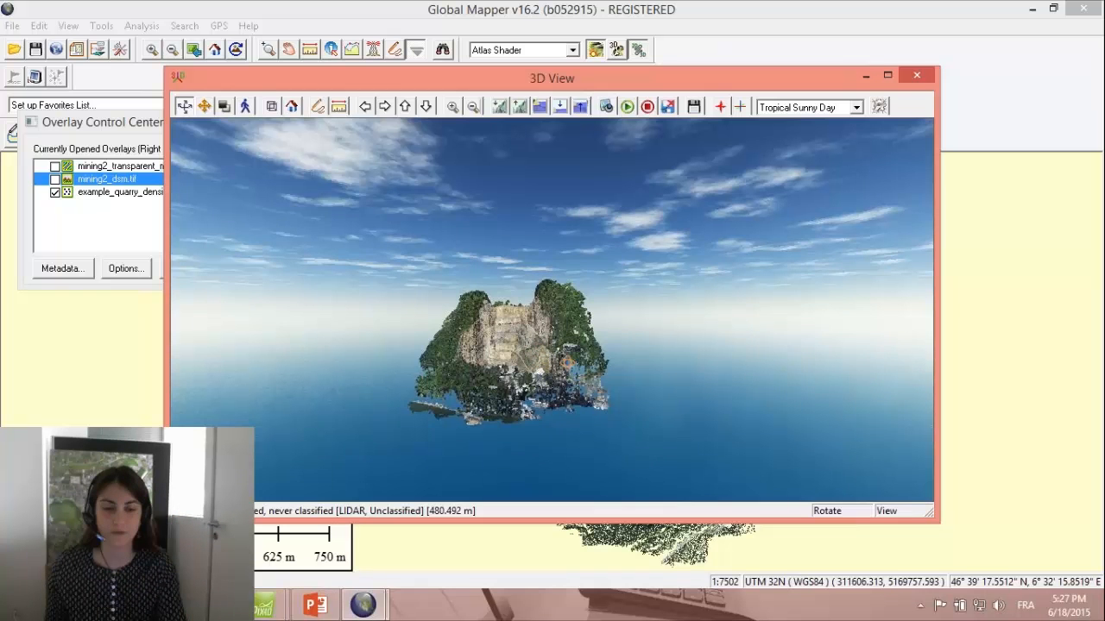
pyautogui.click(920, 76)
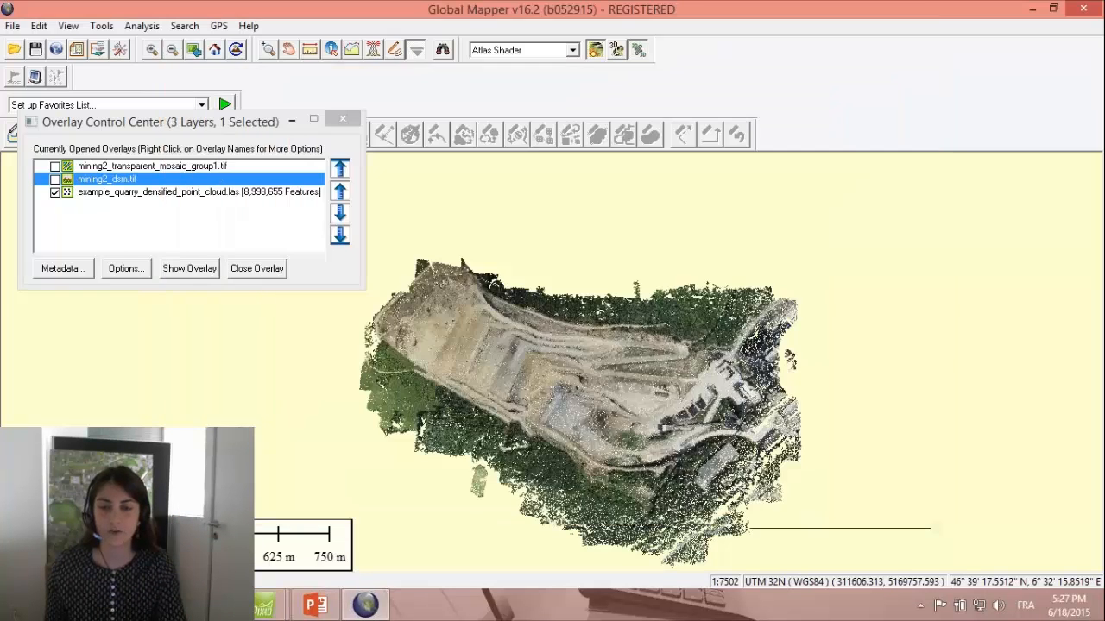
# Close Global Mapper and advance the webinar_b.ppt presentation in PowerPoint to the Index Maps / Classes slide.
pyautogui.click(1084, 12)
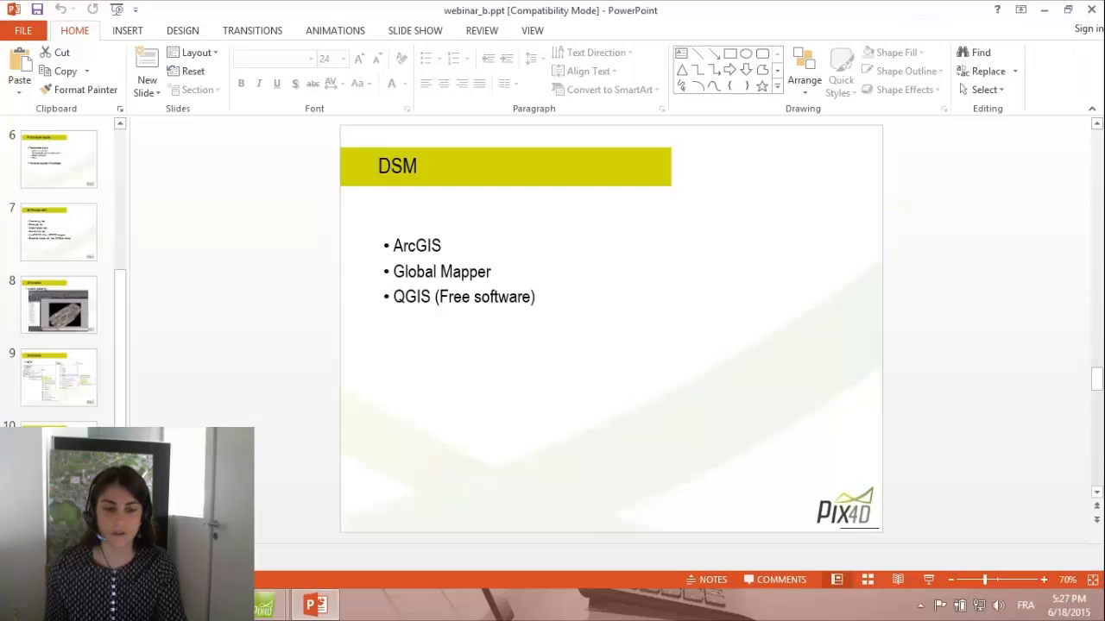
pyautogui.press('pagedown')
pyautogui.press('pagedown')
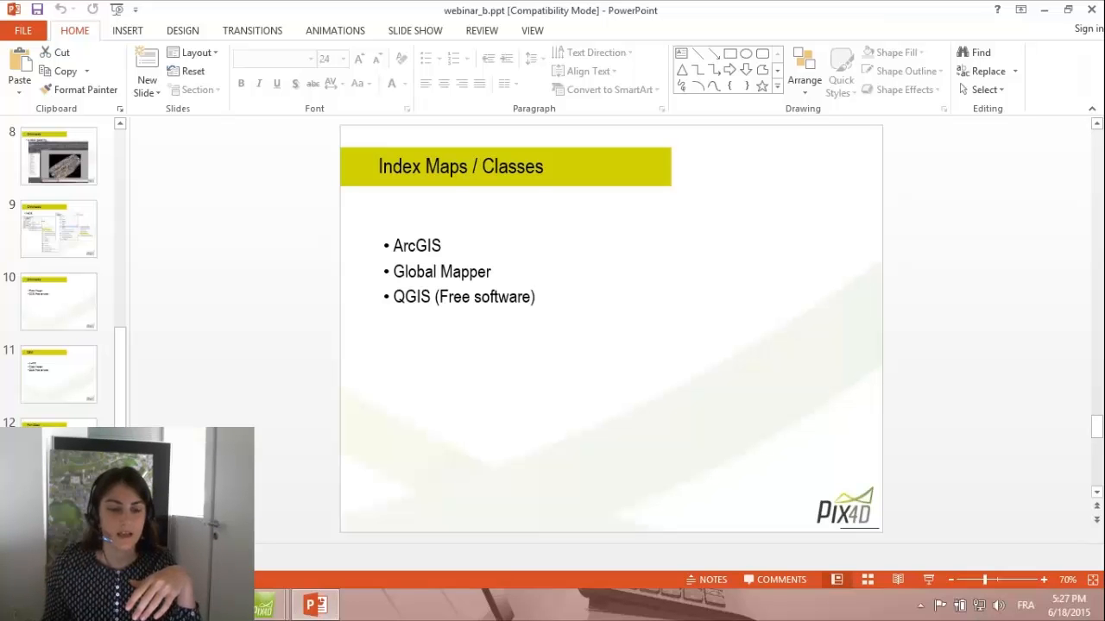
# Launch Global Mapper 16 and dismiss the demo version notice.
pyautogui.press('super')
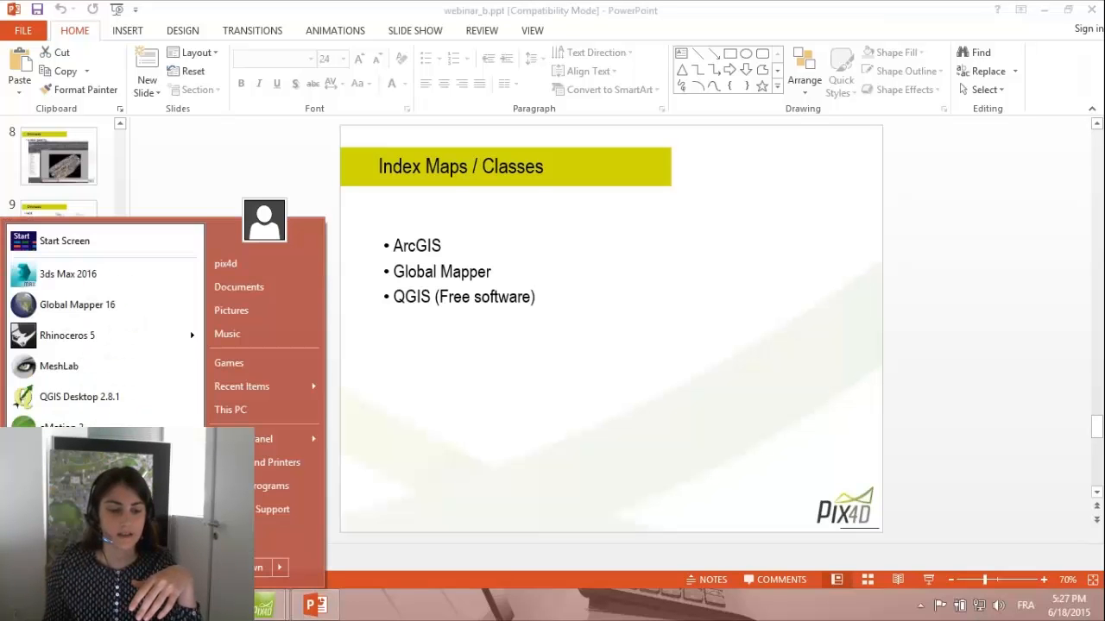
pyautogui.write('glo')
pyautogui.press('Return')
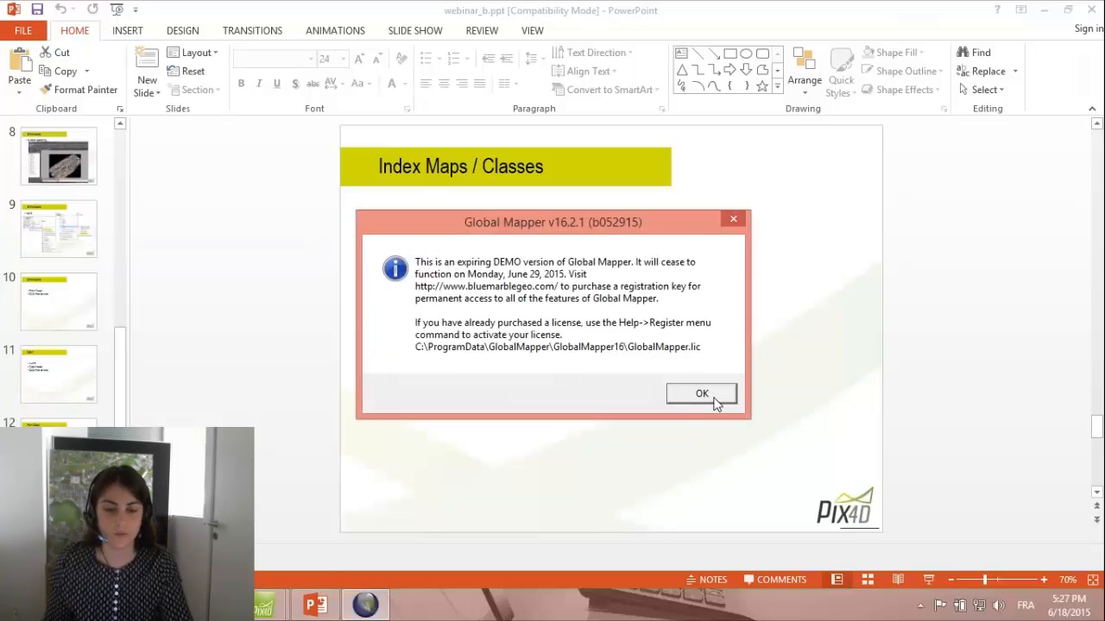
pyautogui.click(702, 394)
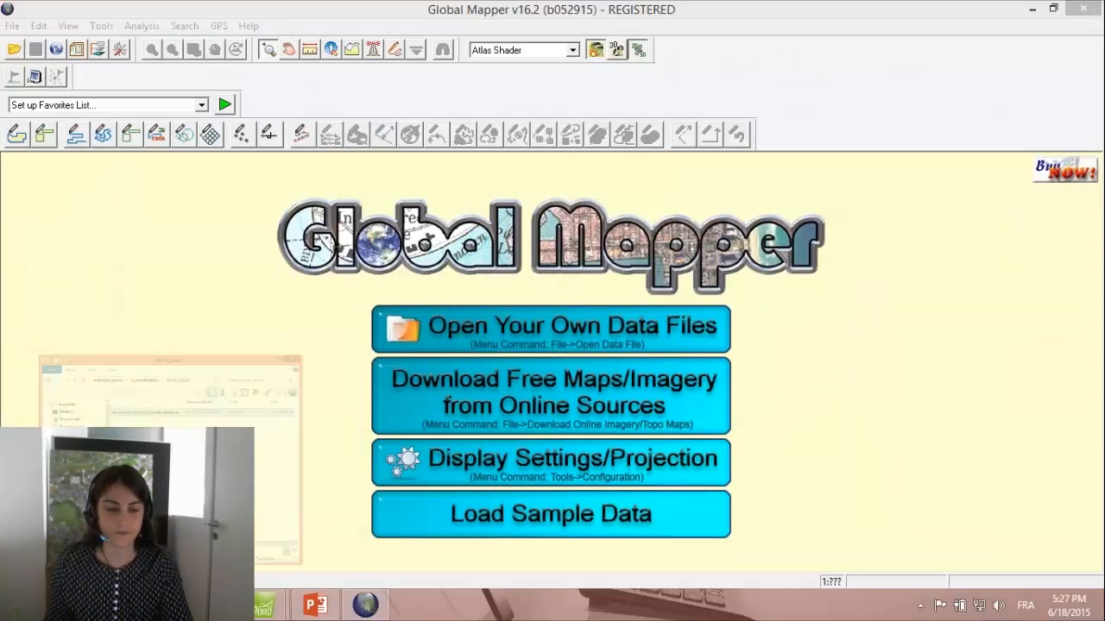
# Load example_agriculture_index_ndvi.tif from the agriculture project's 4_index/indices/ndvi folder into the empty map.
pyautogui.click(203, 107)
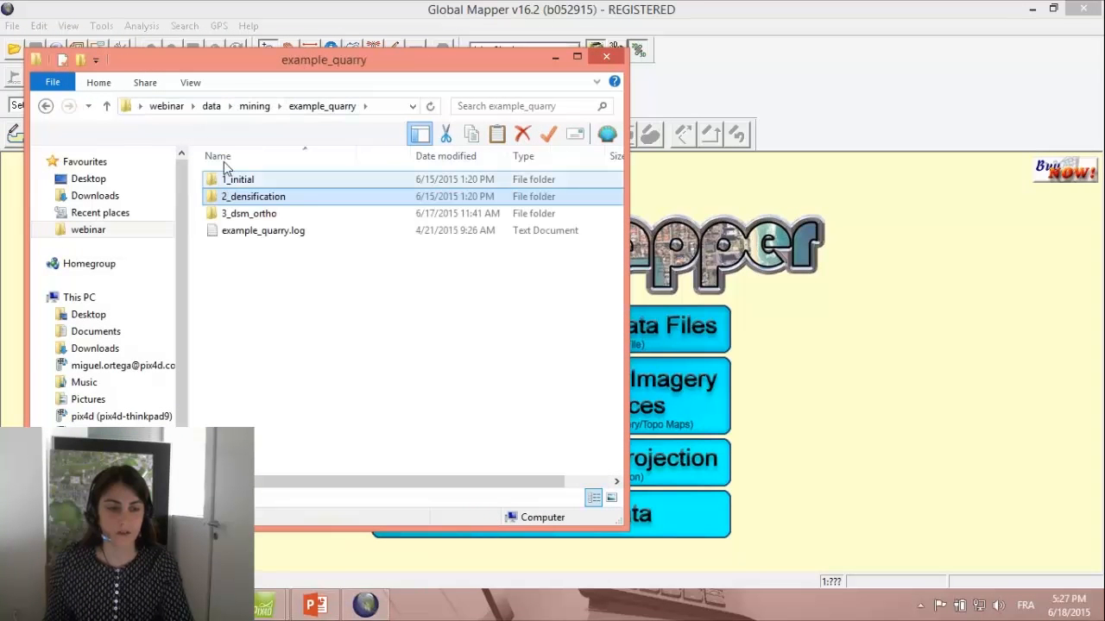
pyautogui.click(211, 106)
pyautogui.doubleClick(259, 180)
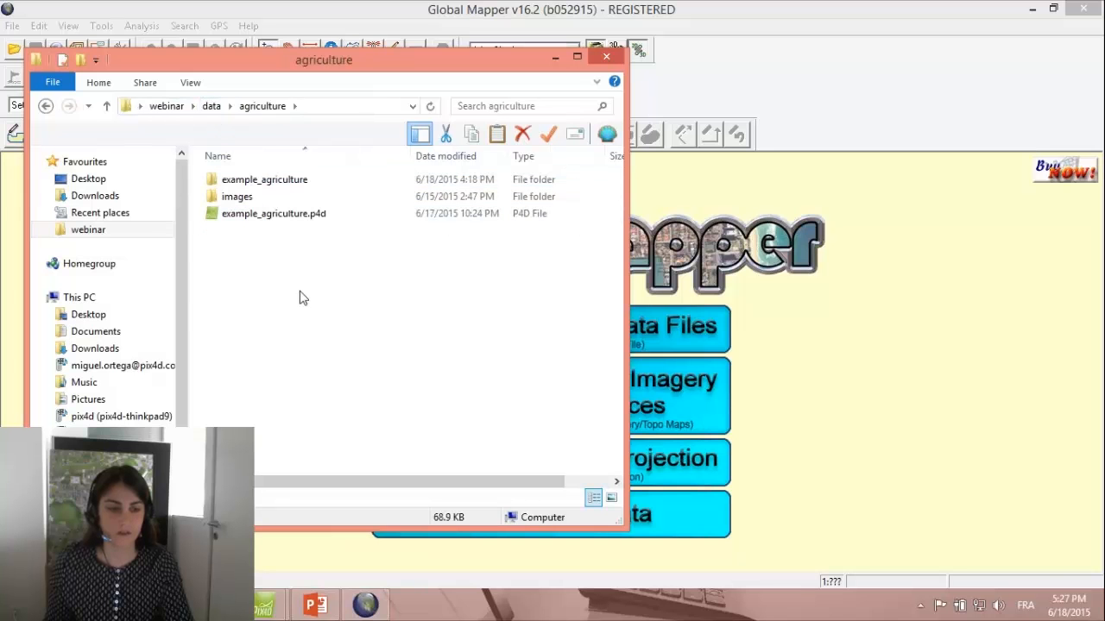
pyautogui.doubleClick(278, 181)
pyautogui.click(255, 217)
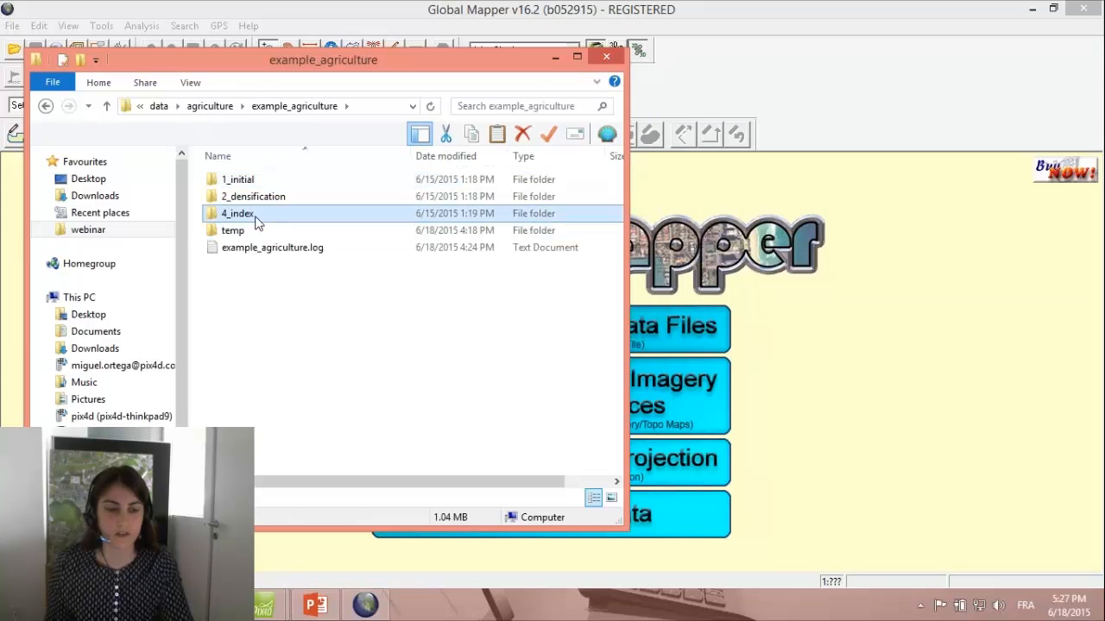
pyautogui.doubleClick(255, 217)
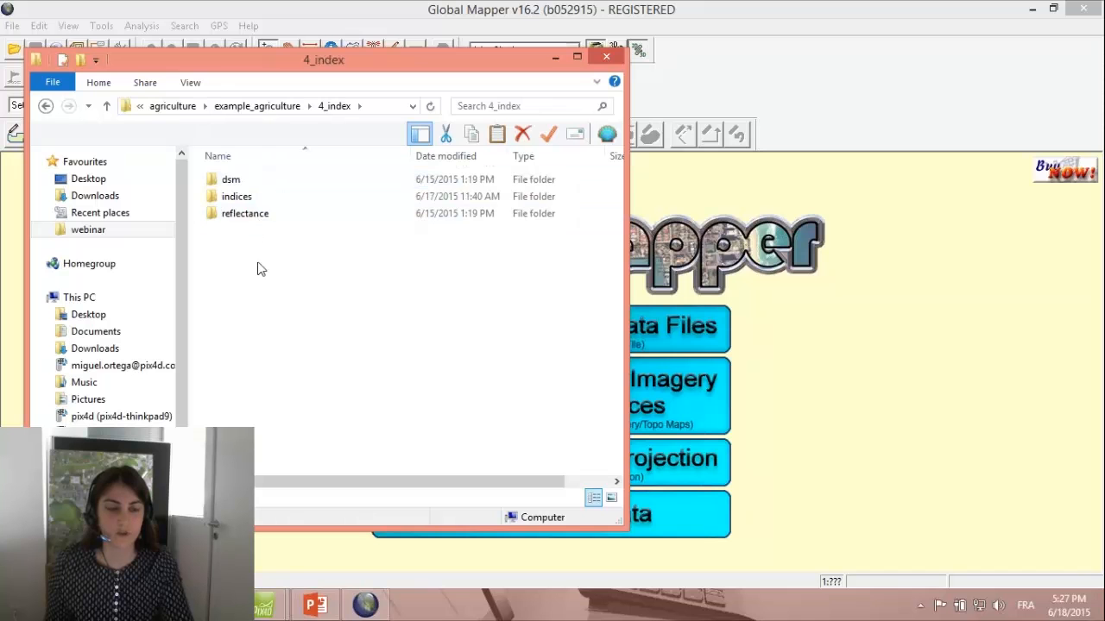
pyautogui.doubleClick(258, 202)
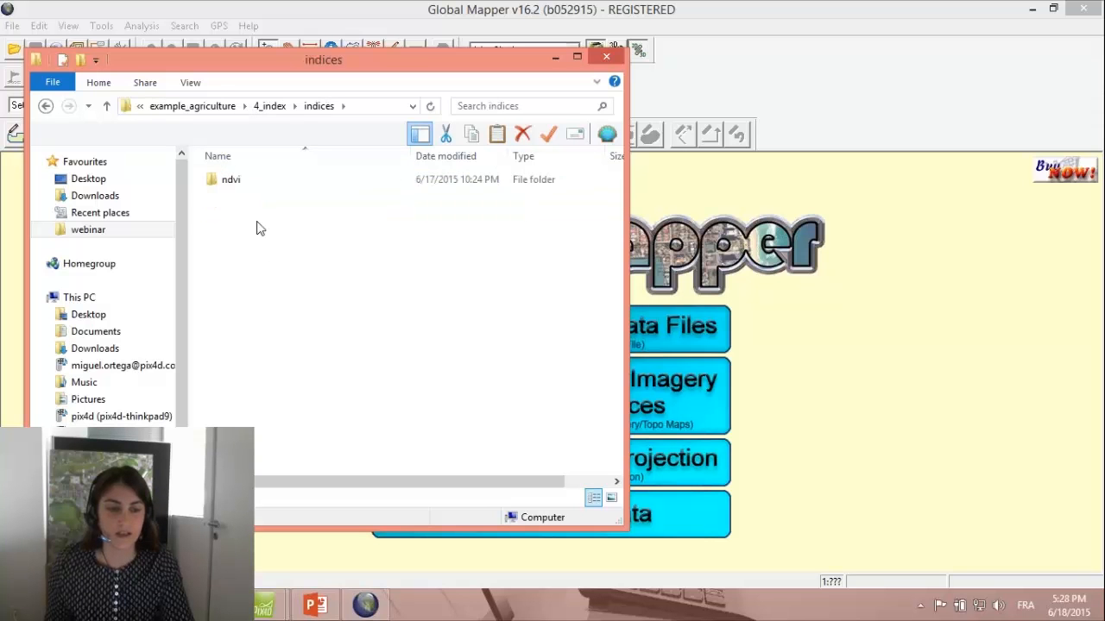
pyautogui.doubleClick(229, 179)
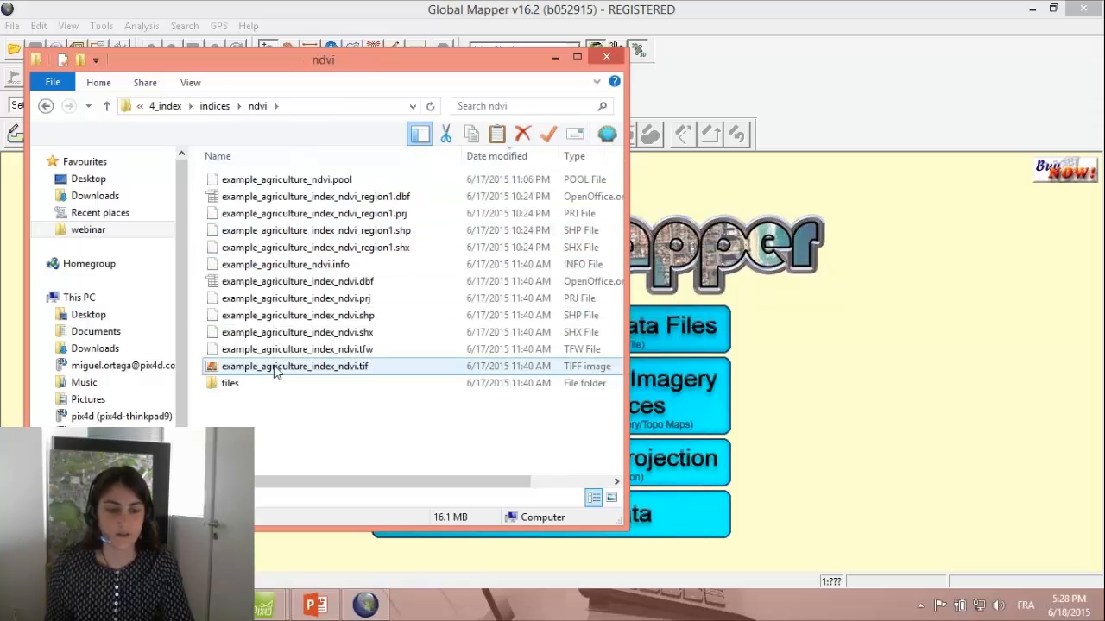
pyautogui.moveTo(257, 369); pyautogui.dragTo(711, 345)
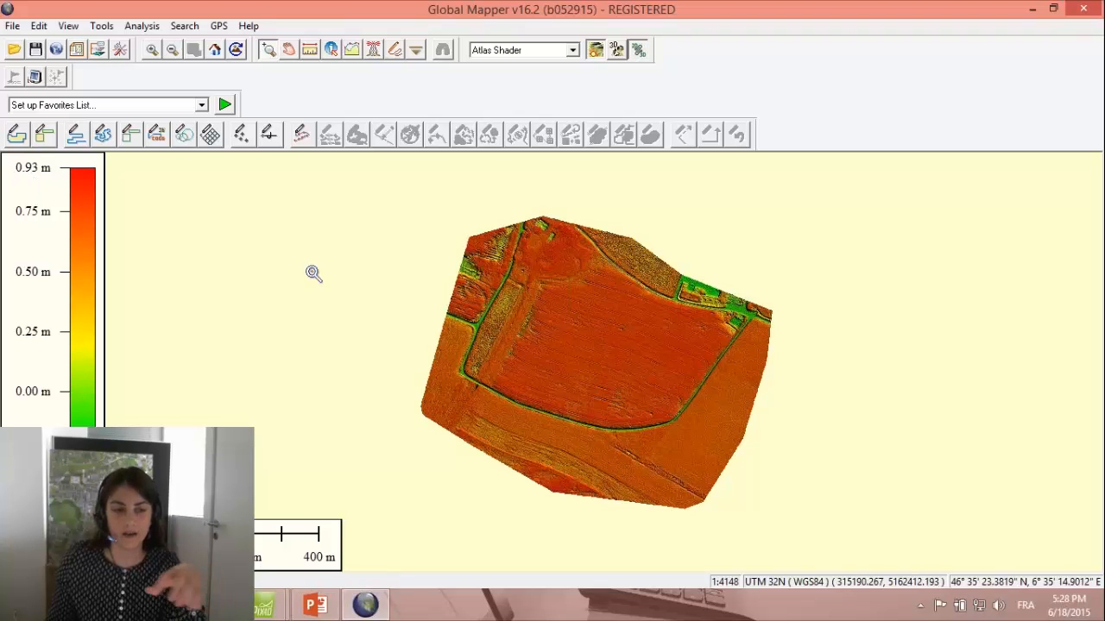
# Query a pixel in the middle of the large field with Feature Info, highlight its height value, and close the pixel information.
pyautogui.click(333, 50)
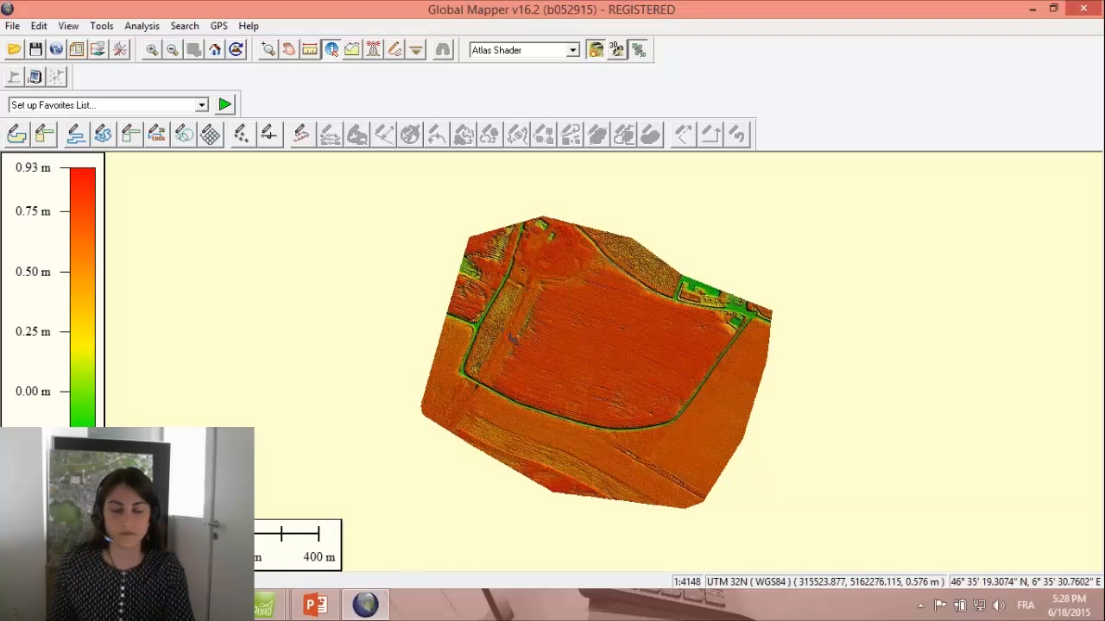
pyautogui.scroll(1, 514, 338)
pyautogui.scroll(1, 541, 343)
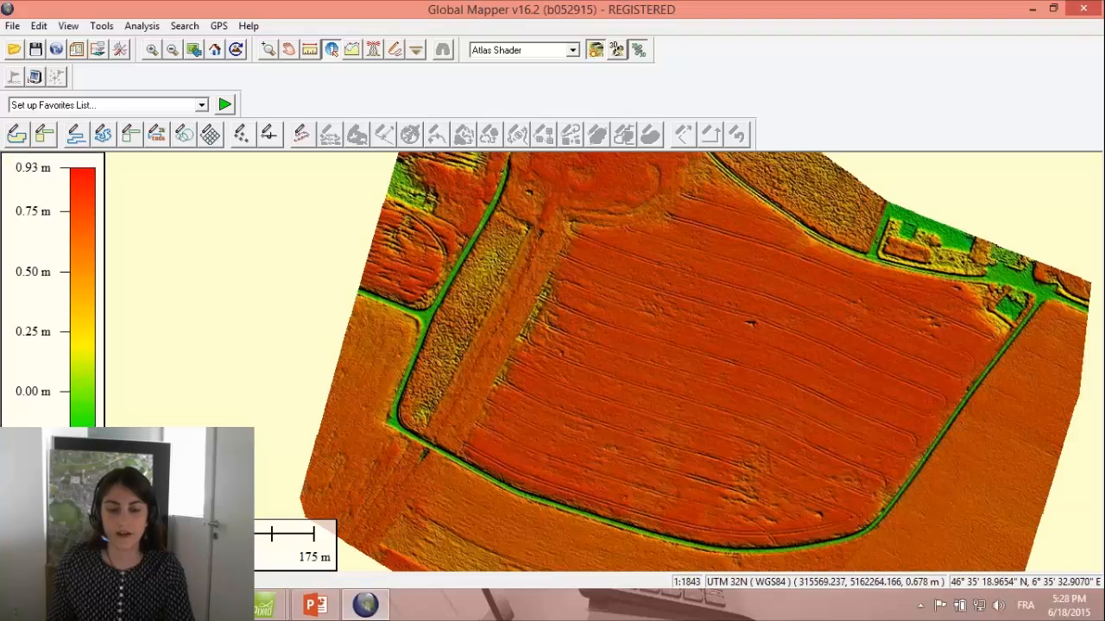
pyautogui.click(658, 281)
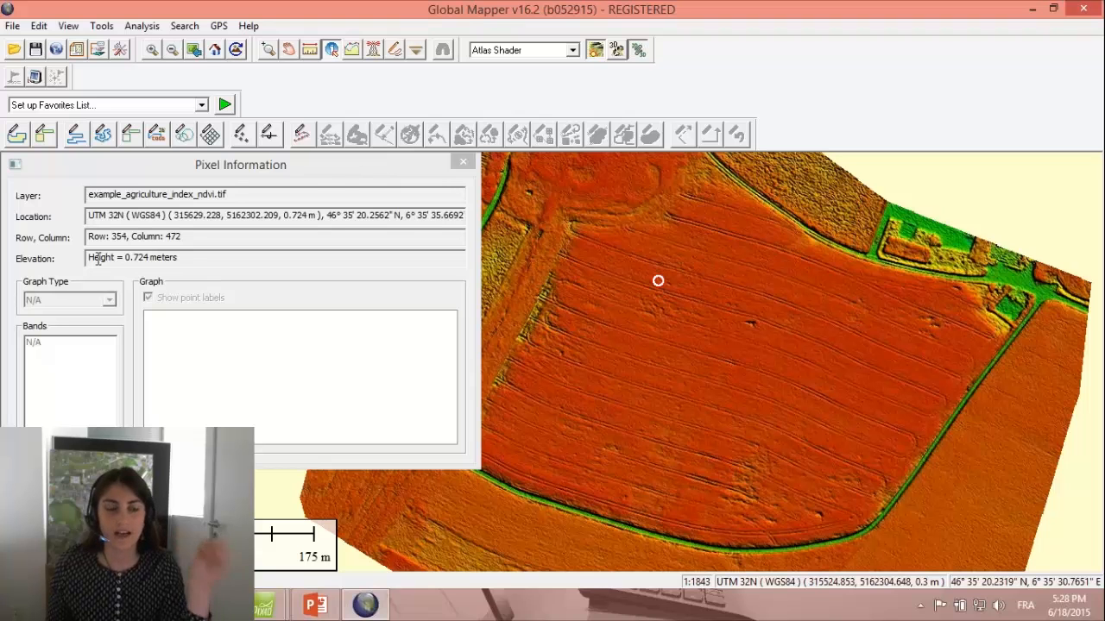
pyautogui.moveTo(116, 259); pyautogui.dragTo(91, 260)
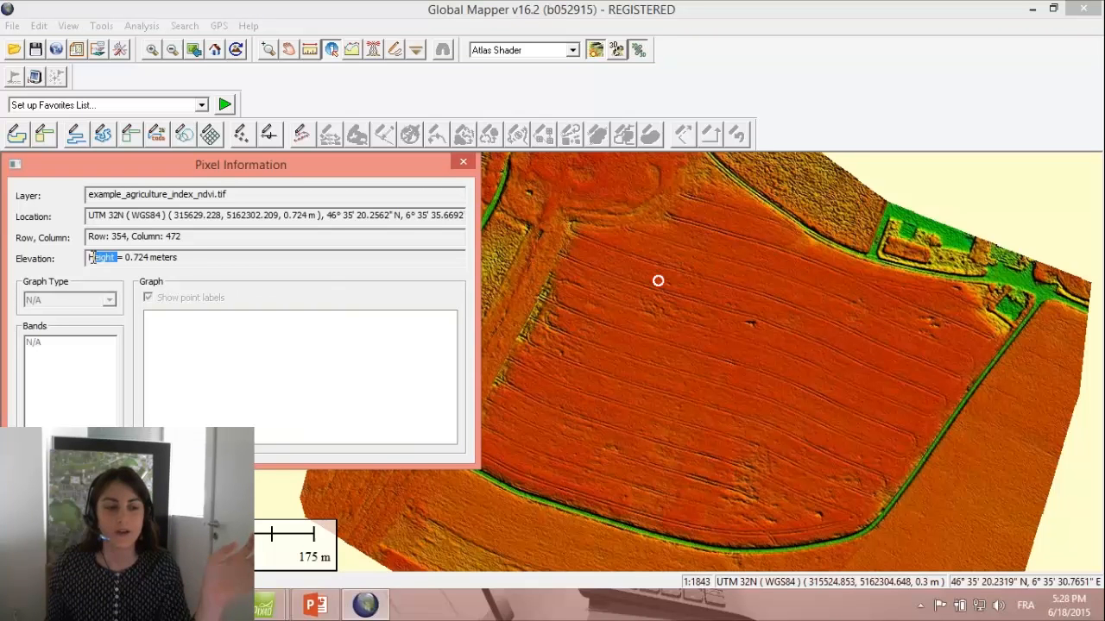
pyautogui.click(89, 257)
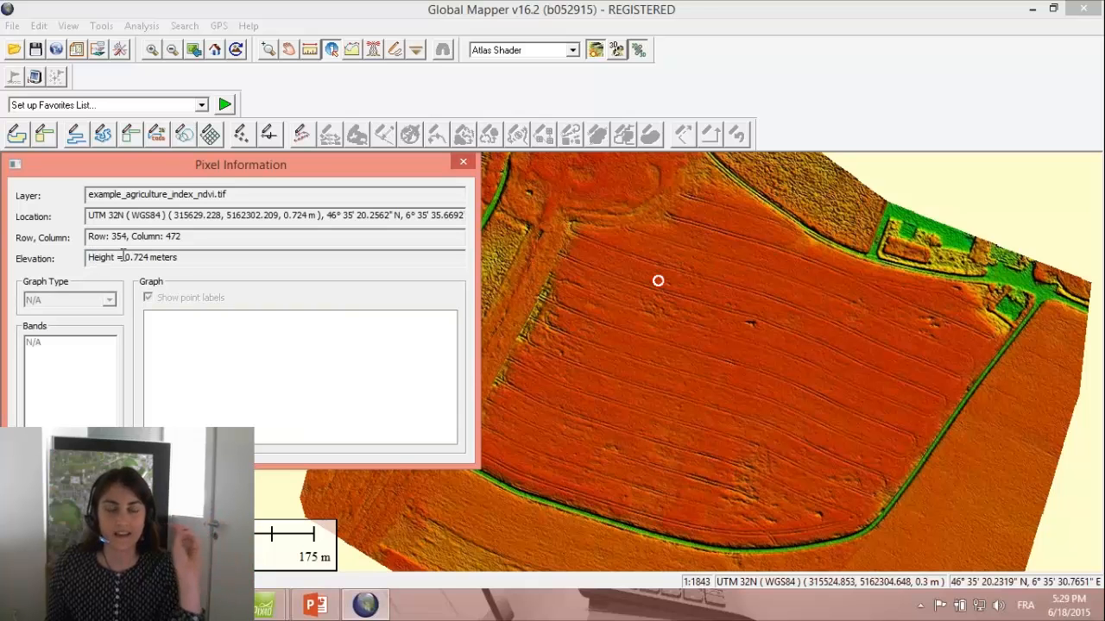
pyautogui.moveTo(124, 257); pyautogui.dragTo(136, 257)
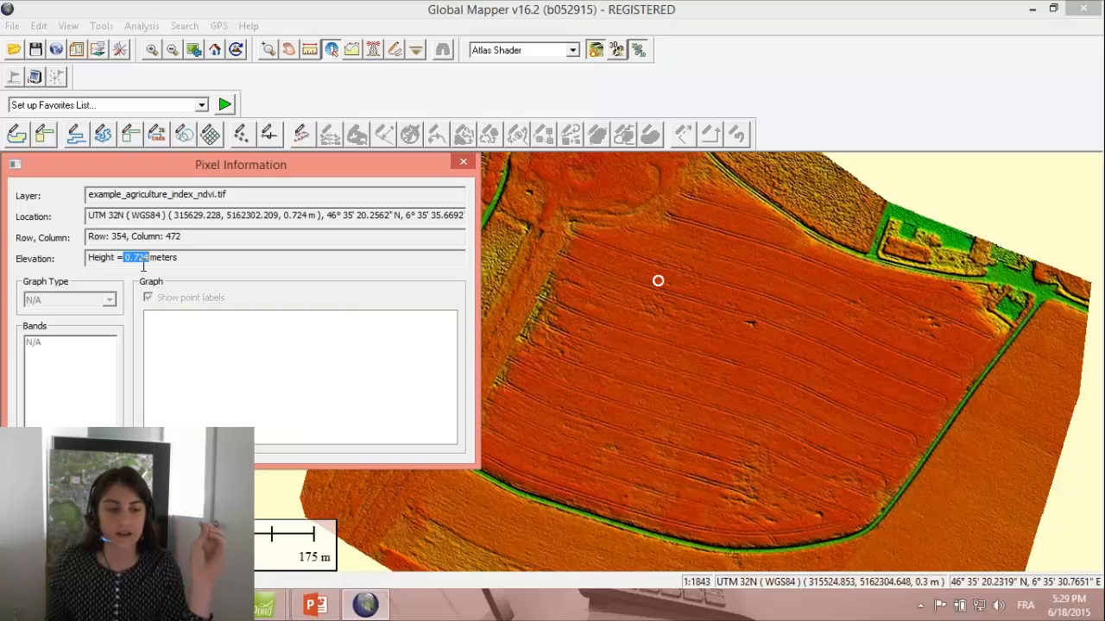
pyautogui.click(463, 162)
# Query pixel values at the green path junction and in the vegetation strip beside it, highlighting the junction's height value.
pyautogui.scroll(1, 657, 281)
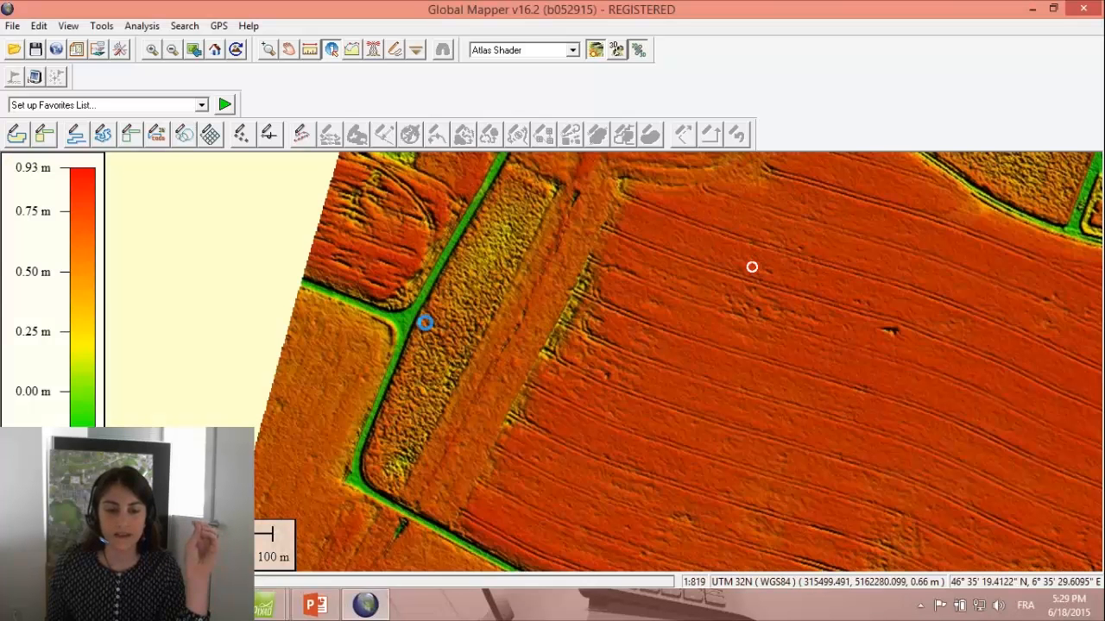
pyautogui.scroll(1, 752, 264)
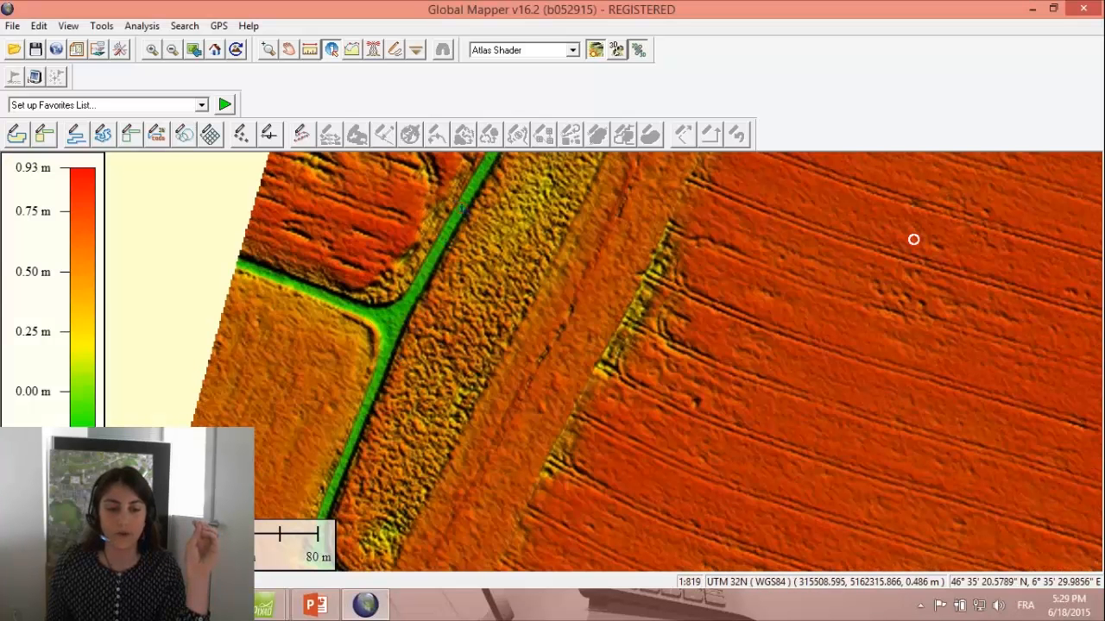
pyautogui.click(382, 316)
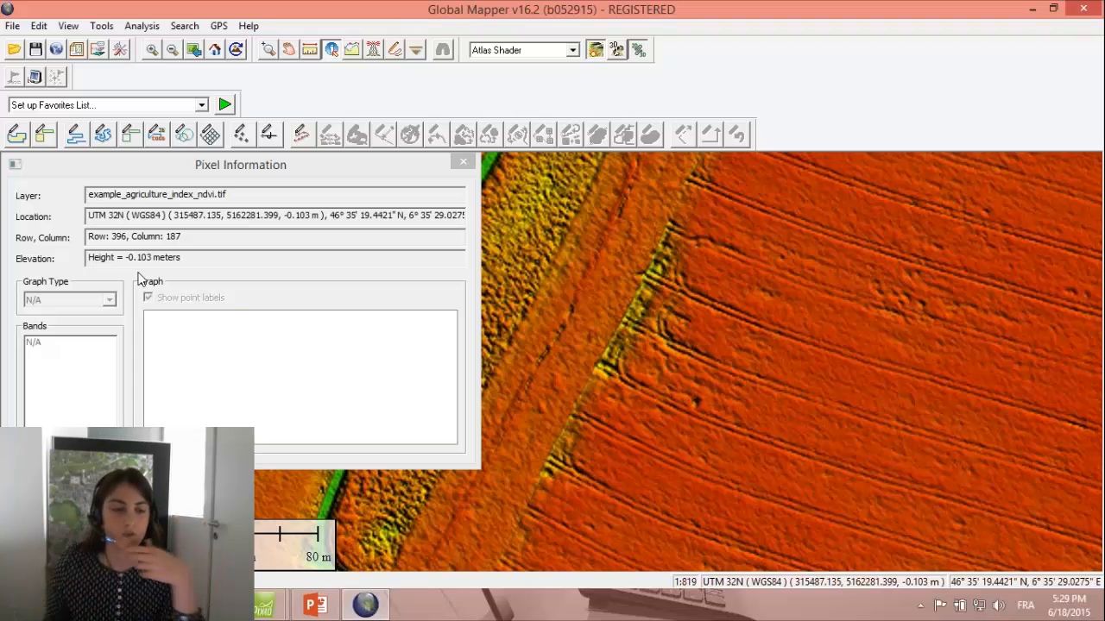
pyautogui.moveTo(126, 259); pyautogui.dragTo(142, 262)
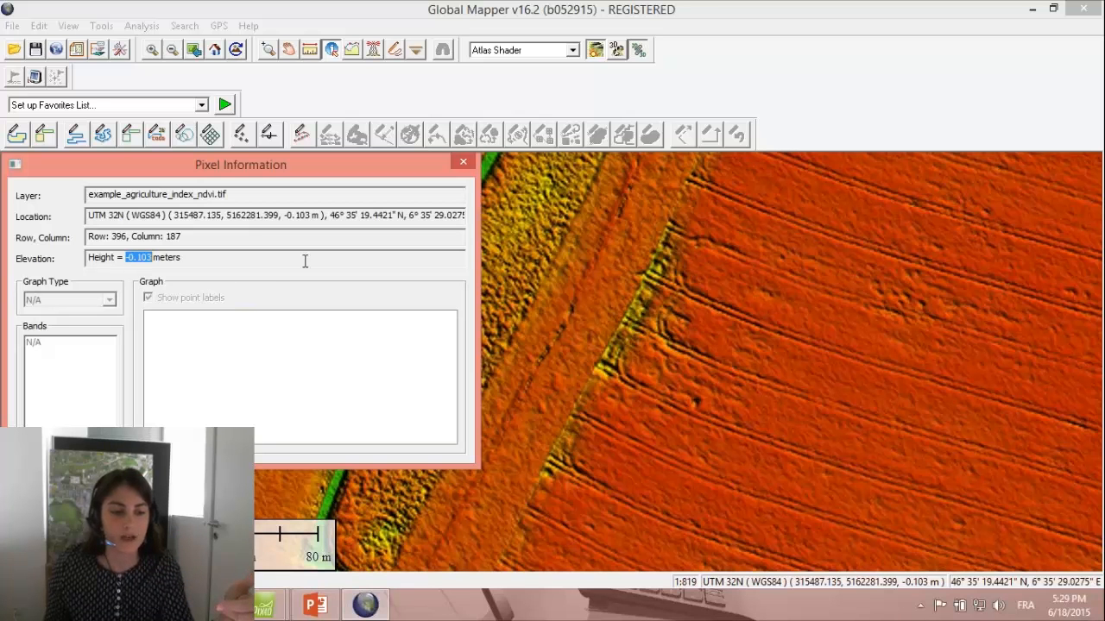
pyautogui.press('Escape')
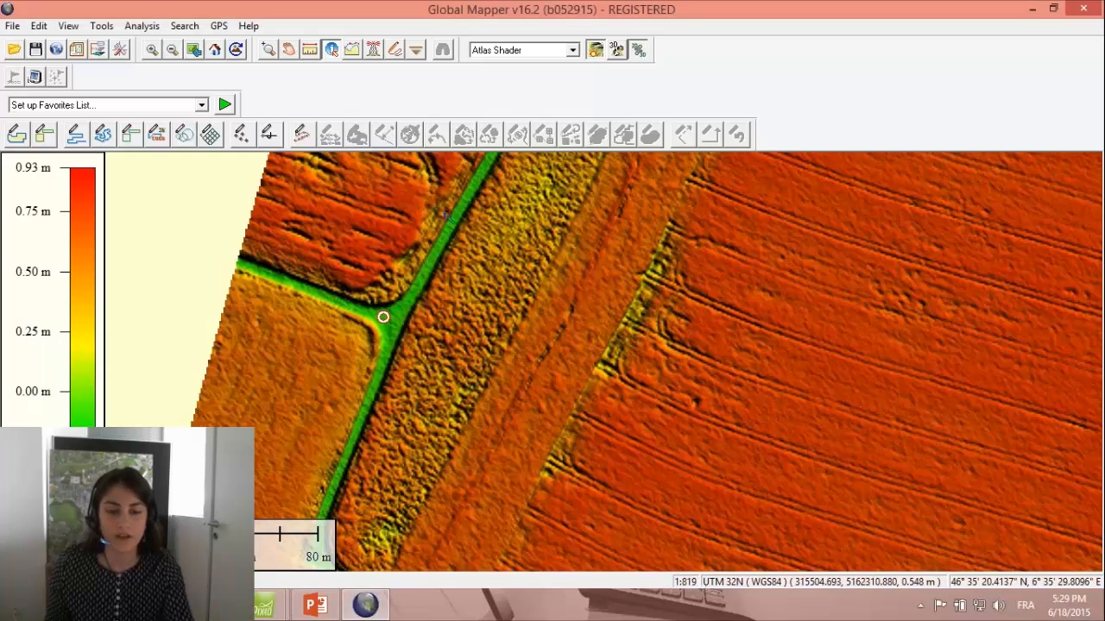
pyautogui.click(383, 317)
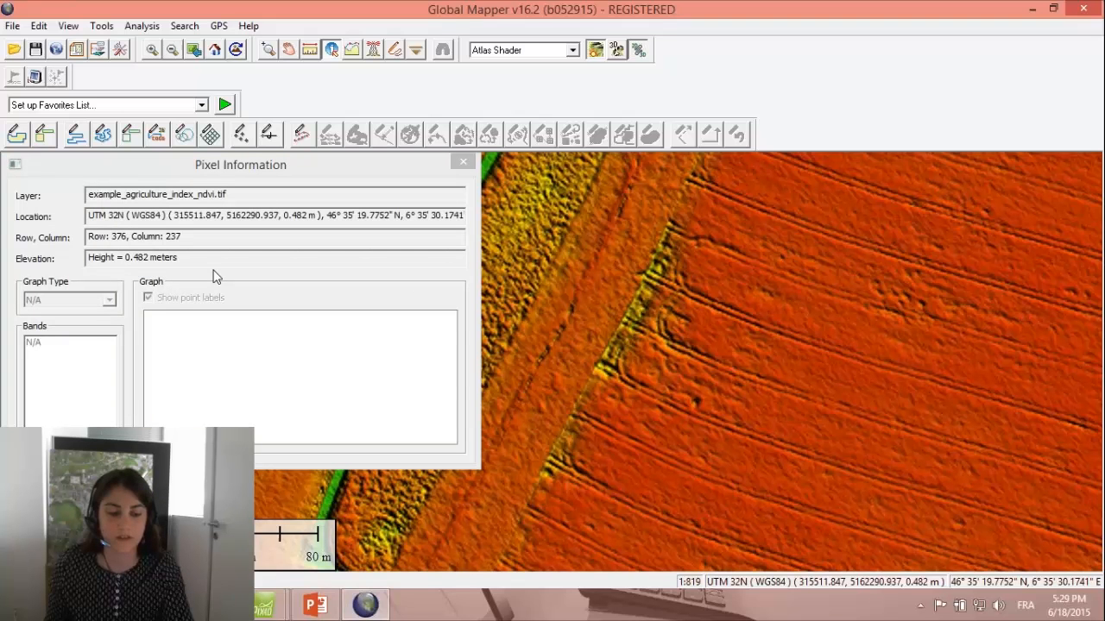
# Switch to Pix4Dmapper, close the 01_ts_full project discarding its changes, and bring up the example_agriculture project.
pyautogui.scroll(-3, 504, 412)
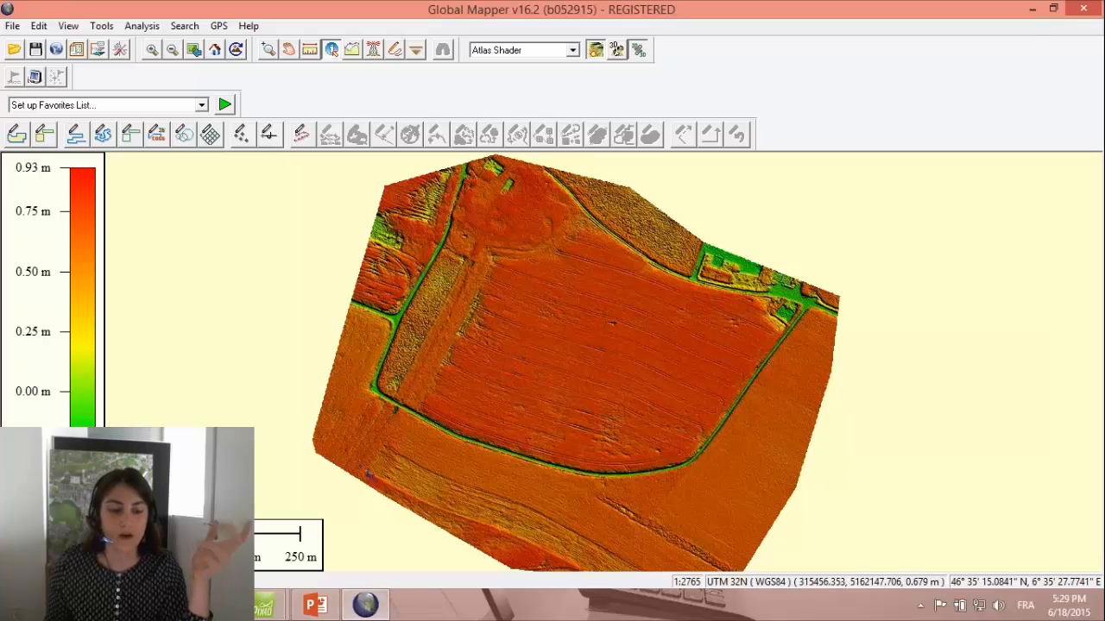
pyautogui.moveTo(263, 604)
pyautogui.click(346, 521)
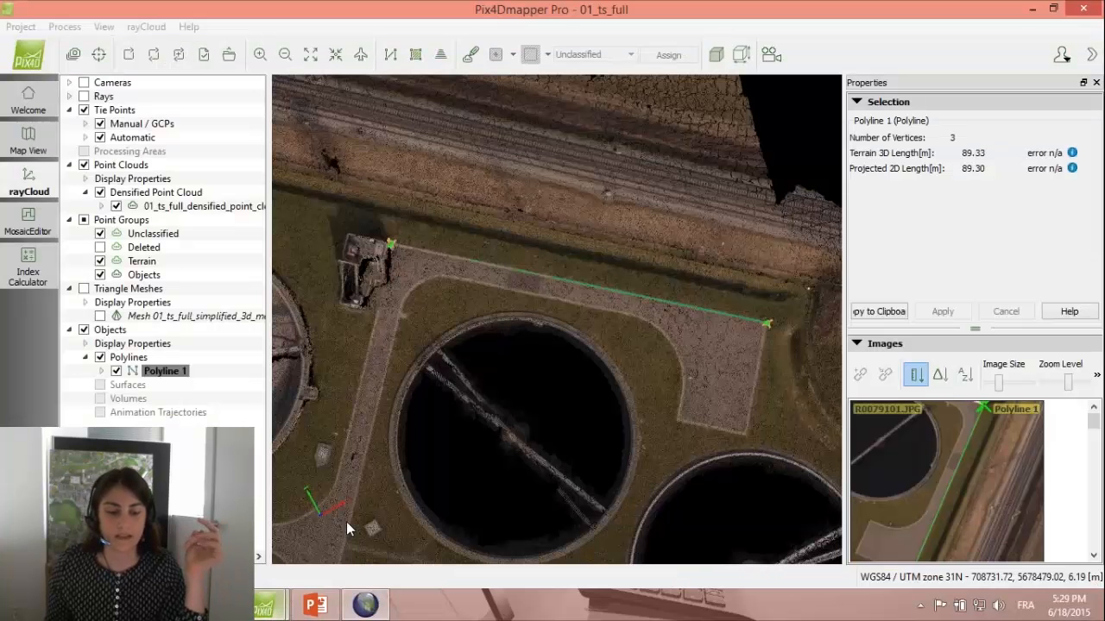
pyautogui.click(1083, 9)
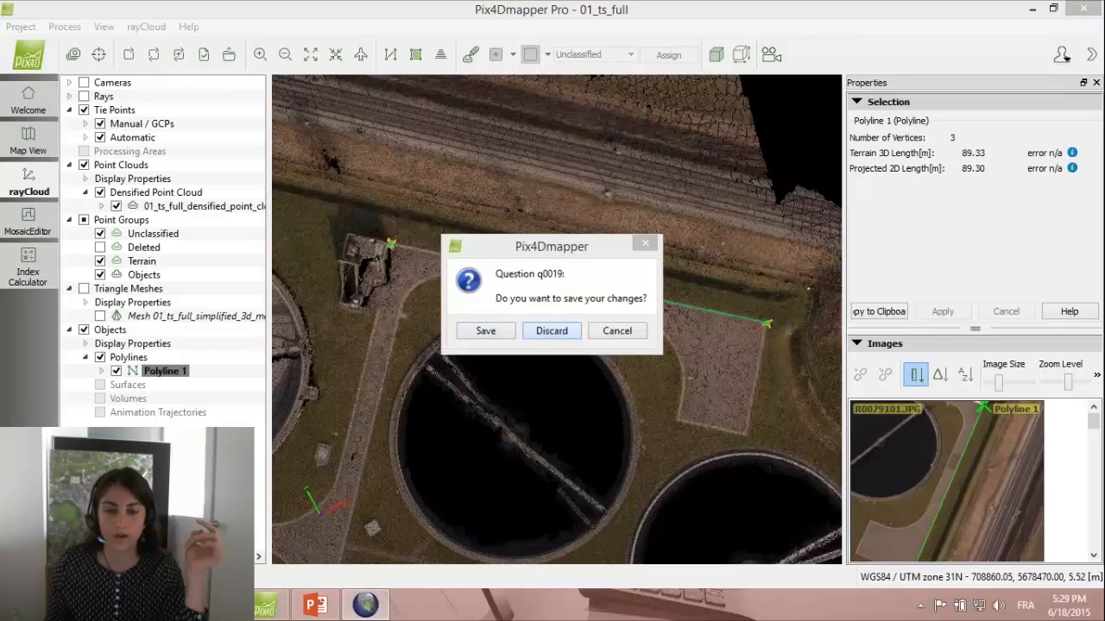
pyautogui.click(549, 334)
pyautogui.click(263, 604)
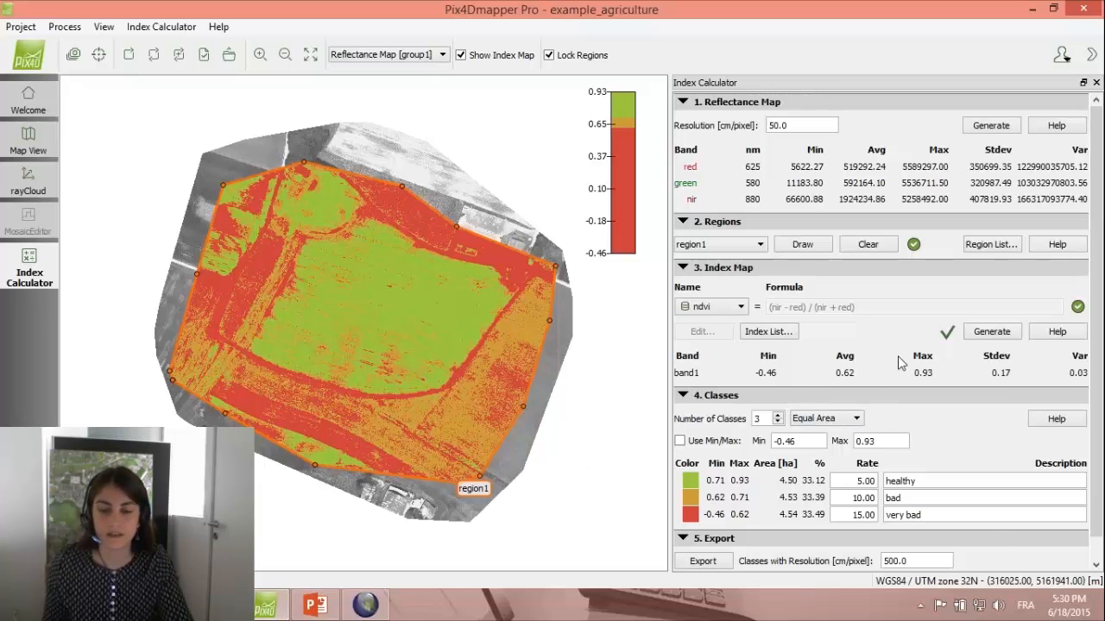
# Try 7 and 2 classes for the NDVI map and return the number of classes to 3.
pyautogui.click(778, 418)
pyautogui.click(778, 417)
pyautogui.click(778, 417)
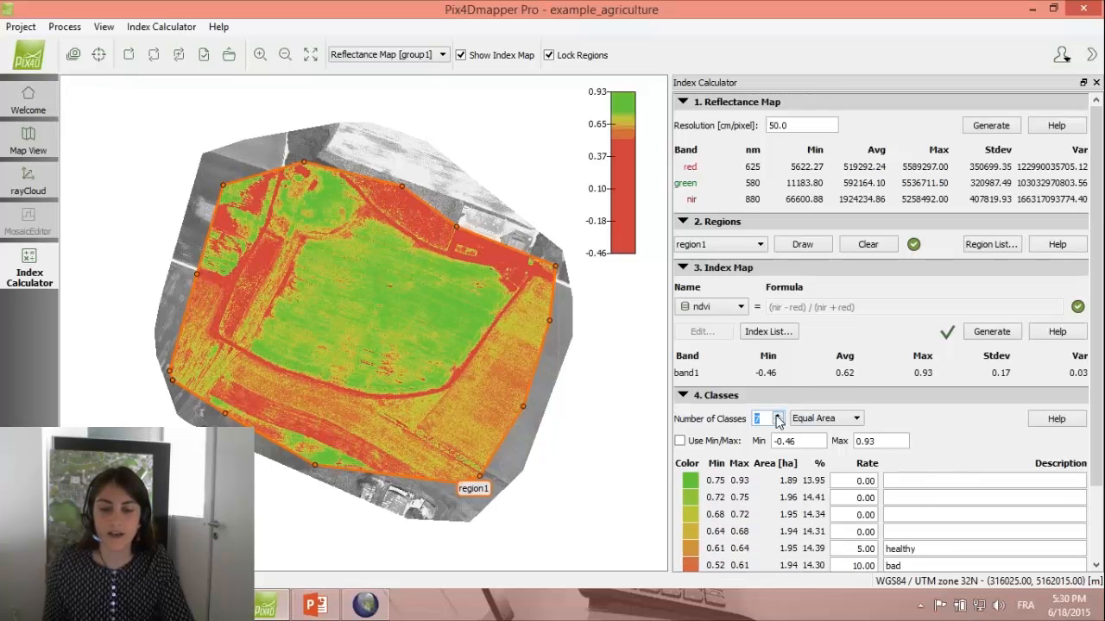
pyautogui.click(778, 422)
pyautogui.click(778, 422)
pyautogui.click(778, 422)
pyautogui.click(778, 422)
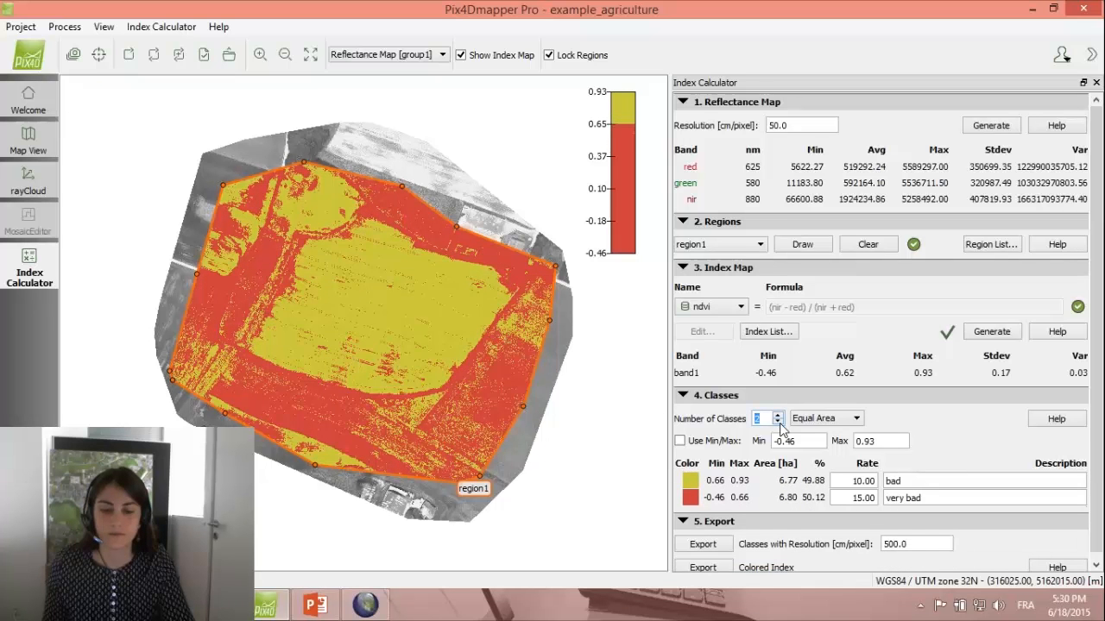
pyautogui.click(778, 415)
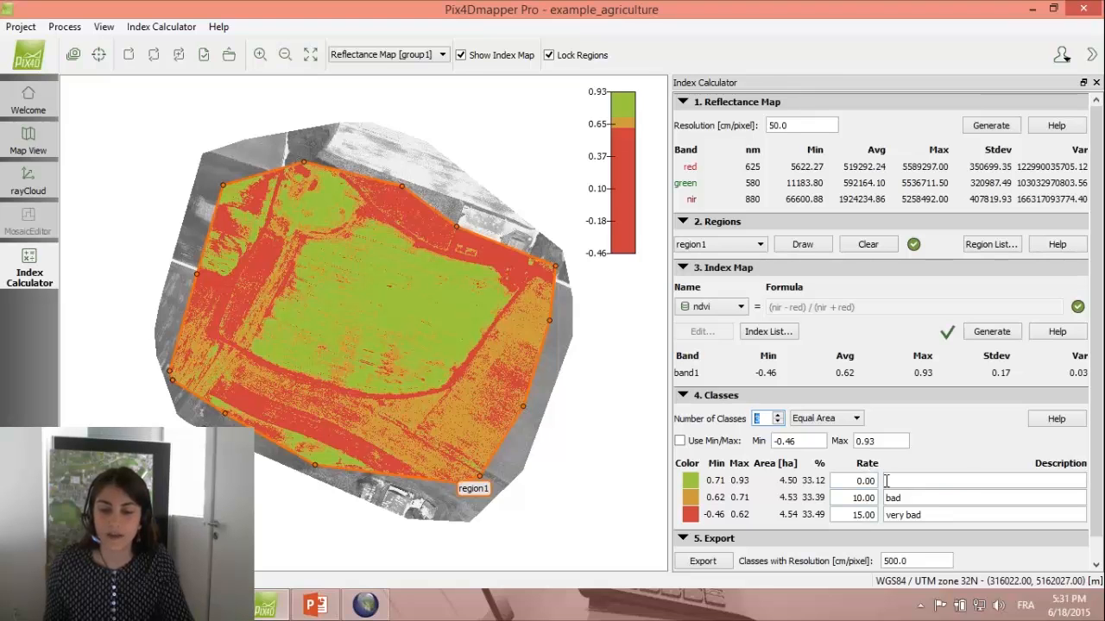
# Describe the green class as "very healthy", the orange class as "healthy" and the red class as "not healthy".
pyautogui.click(1035, 482)
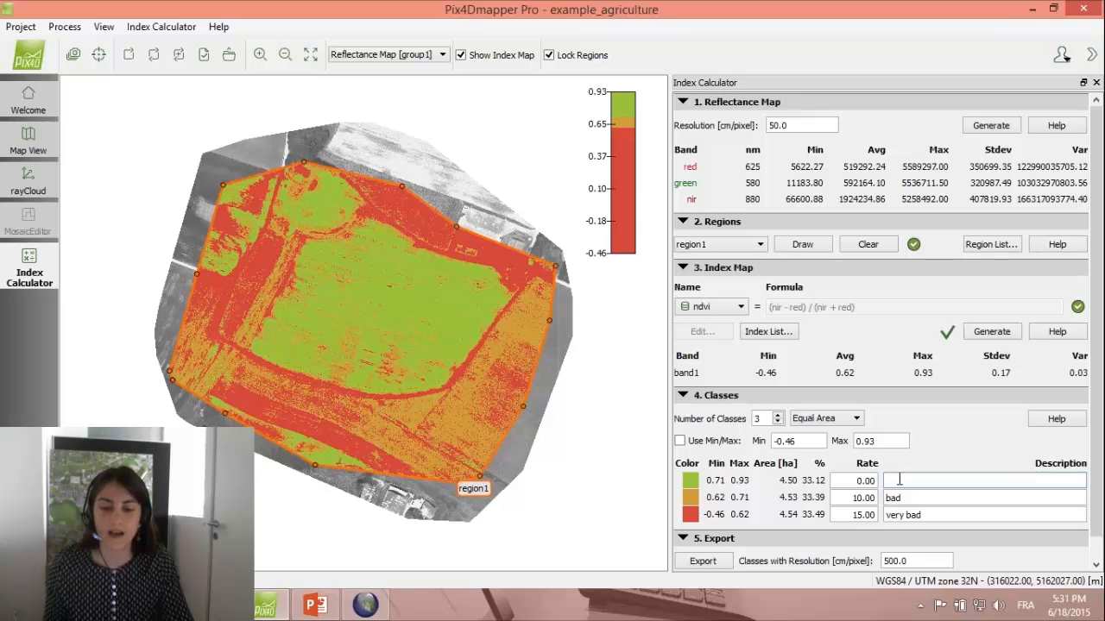
pyautogui.write('very healthy')
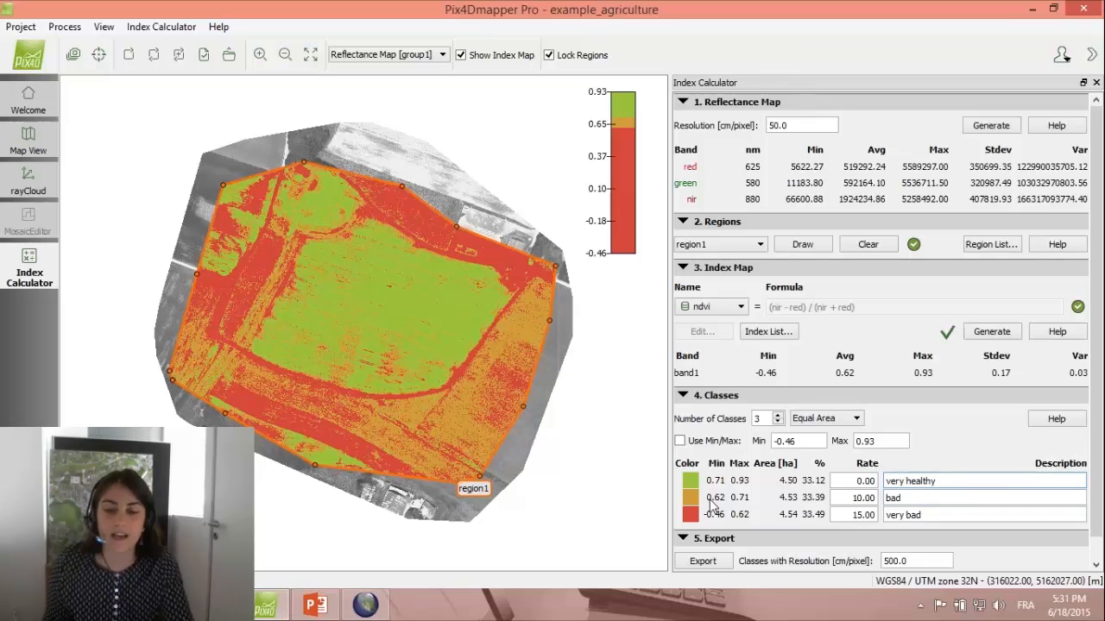
pyautogui.click(903, 498)
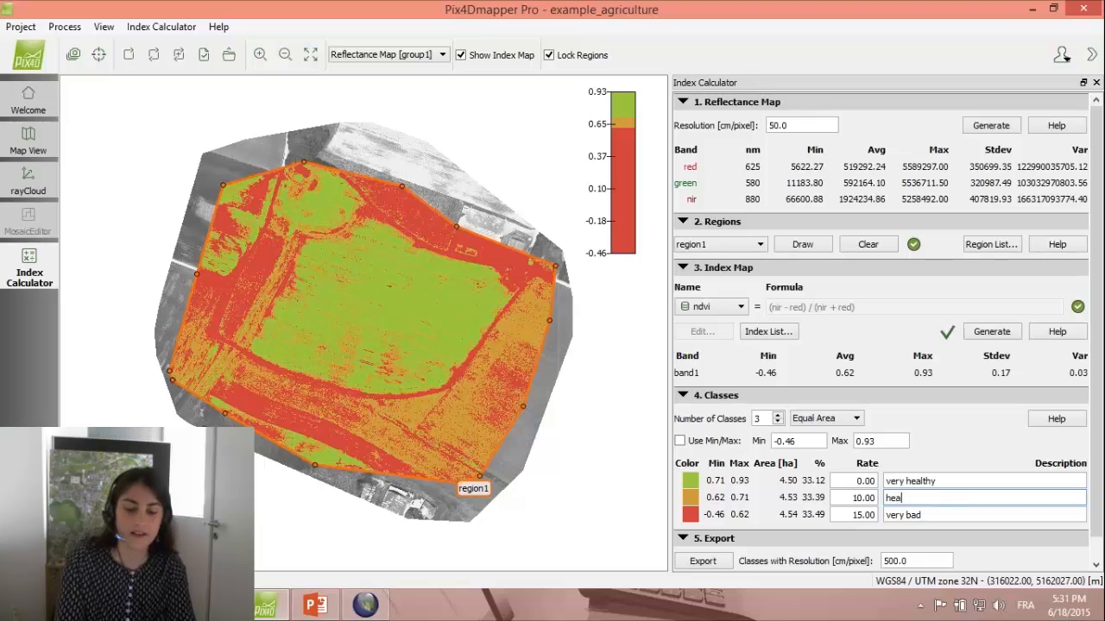
pyautogui.write('y')
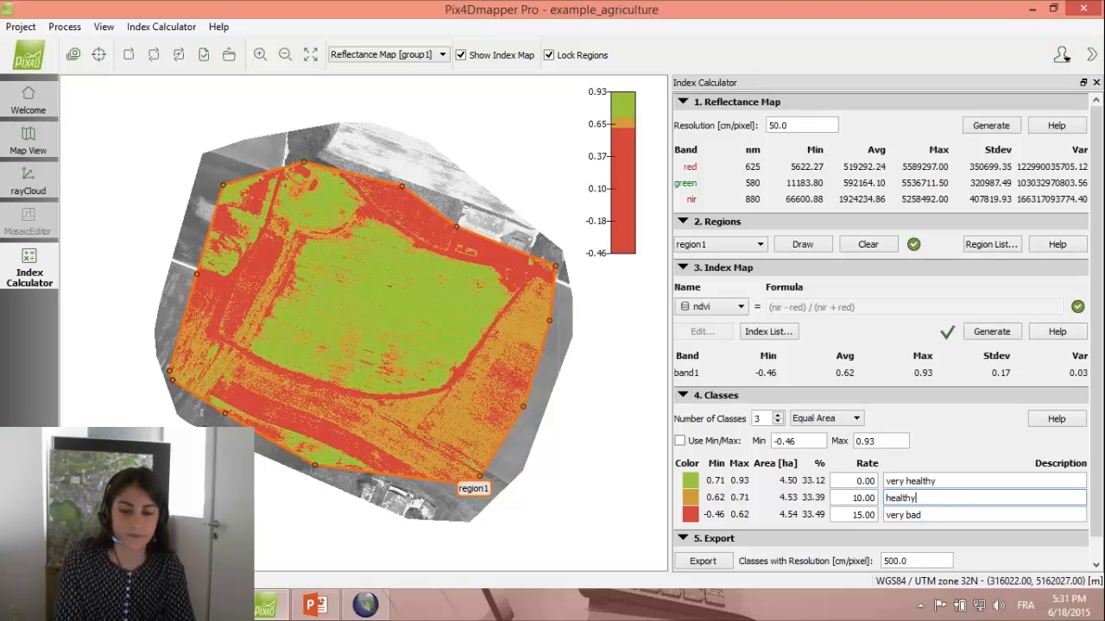
pyautogui.moveTo(946, 515); pyautogui.dragTo(878, 514)
pyautogui.press('BackSpace')
pyautogui.write('not healthy')
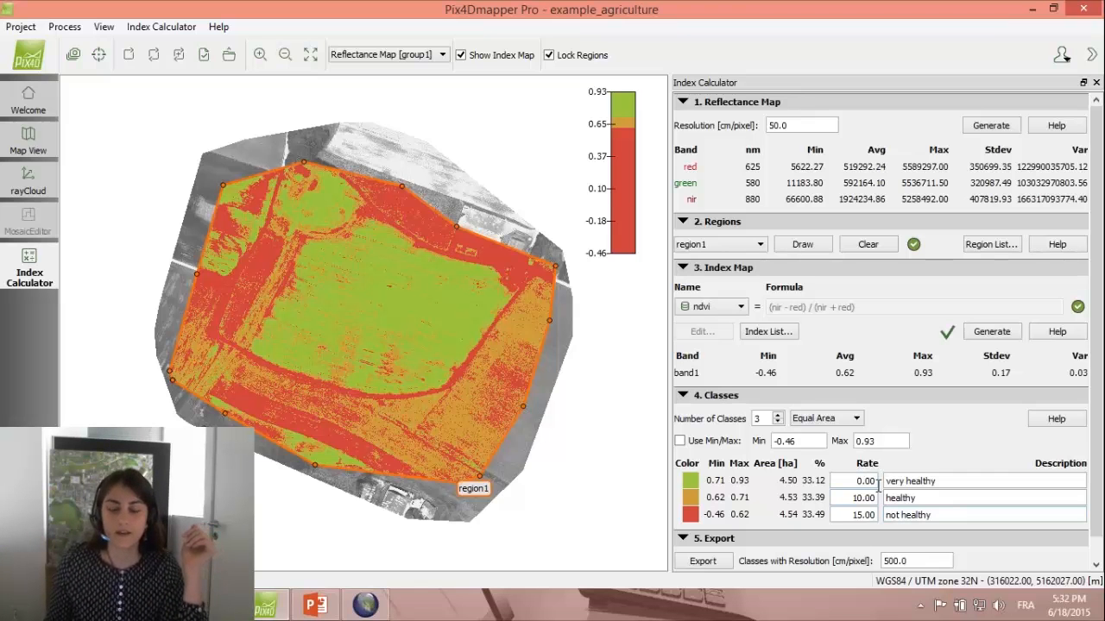
# Set the rates to 5 for the very healthy class, 10 for healthy and 20 for not healthy.
pyautogui.doubleClick(876, 481)
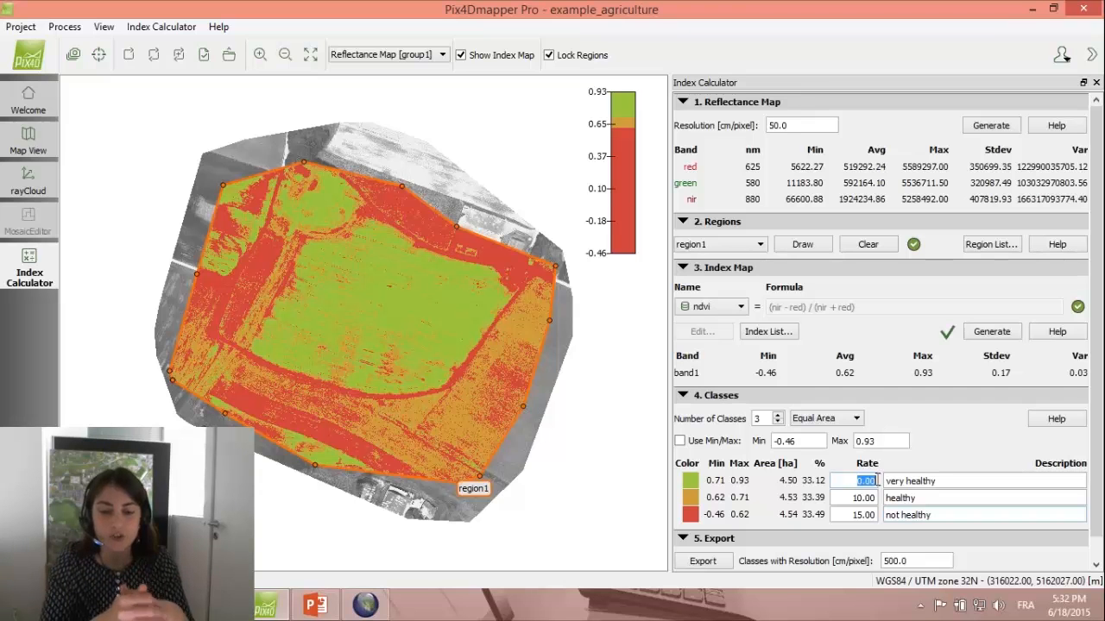
pyautogui.write('5')
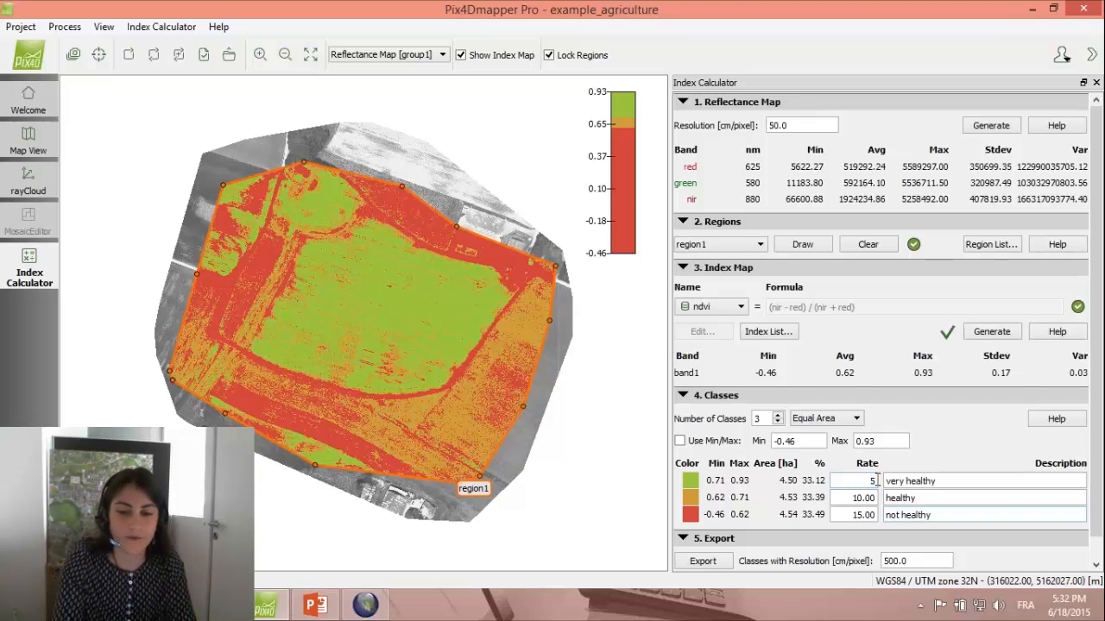
pyautogui.moveTo(852, 499); pyautogui.dragTo(877, 499)
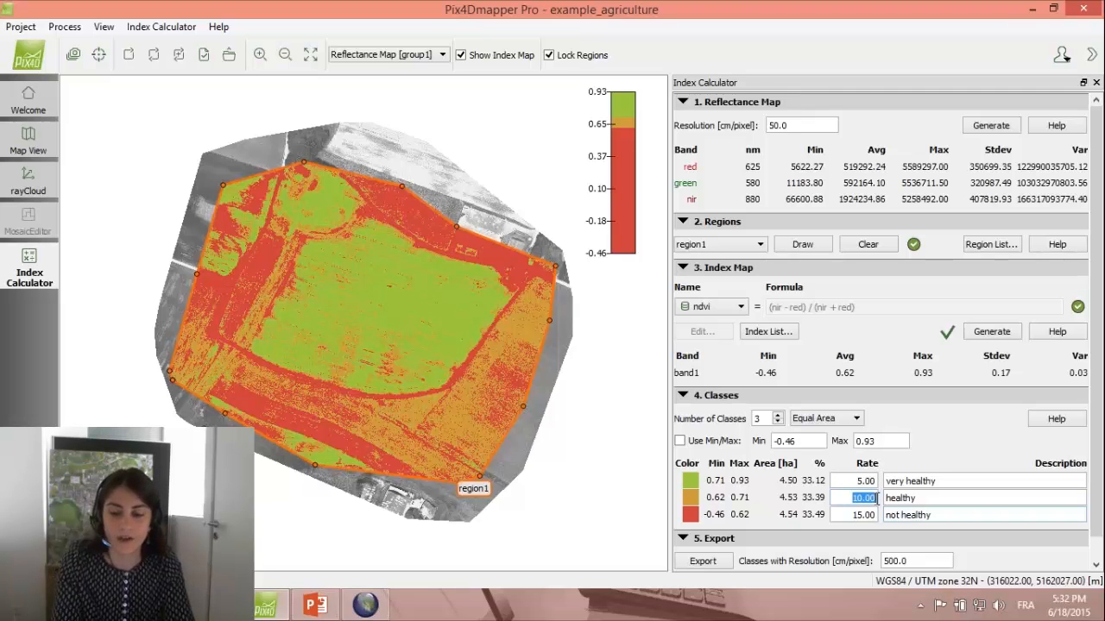
pyautogui.write('10')
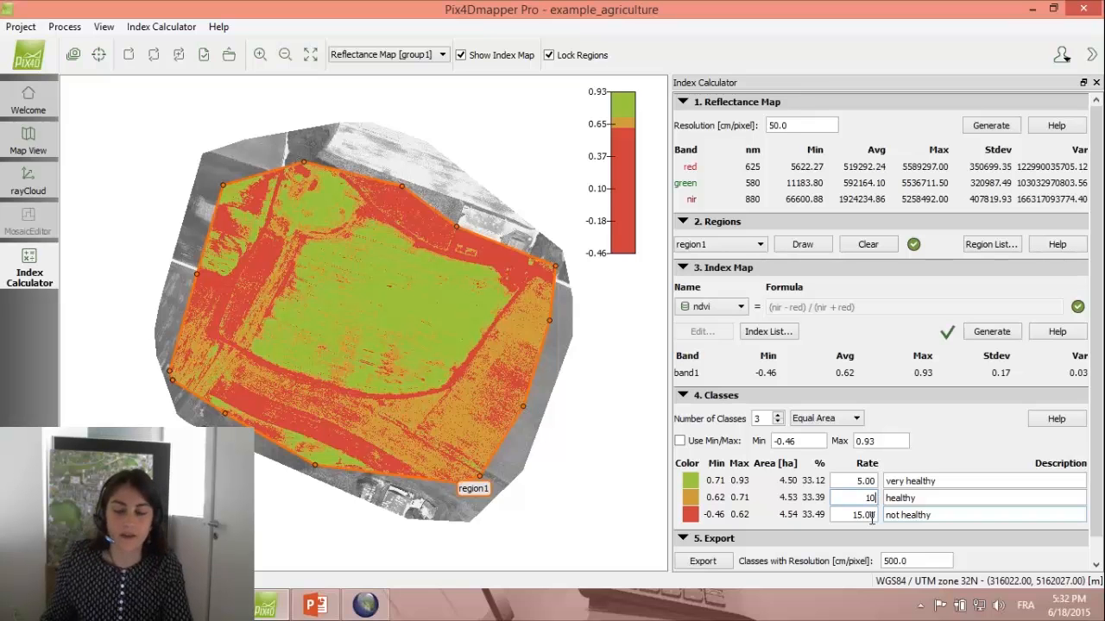
pyautogui.click(872, 515)
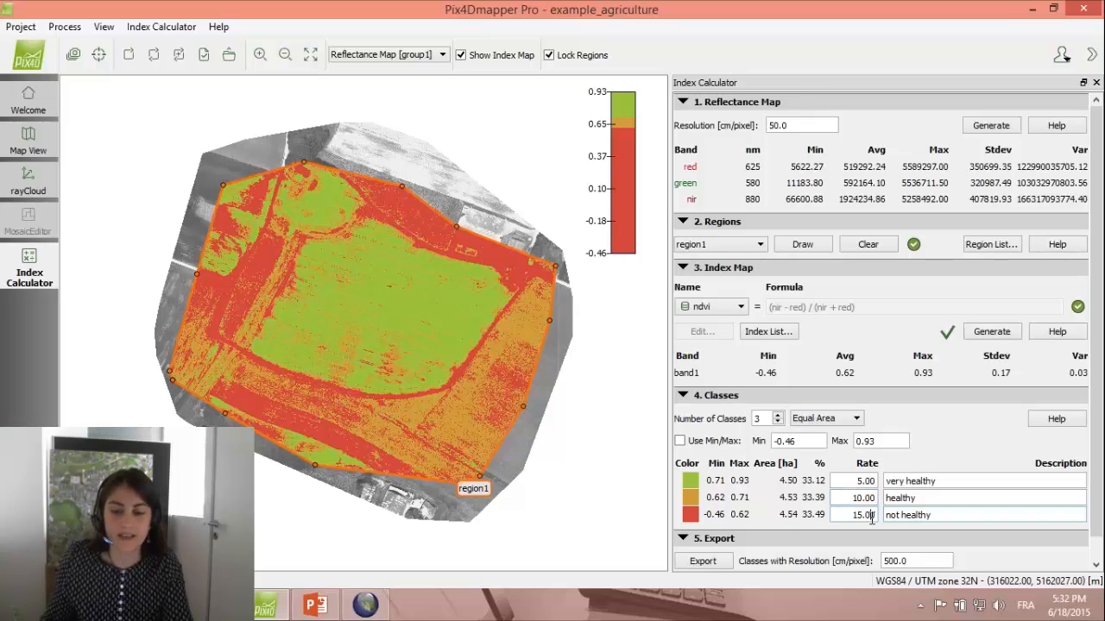
pyautogui.tripleClick(872, 516)
pyautogui.write('20')
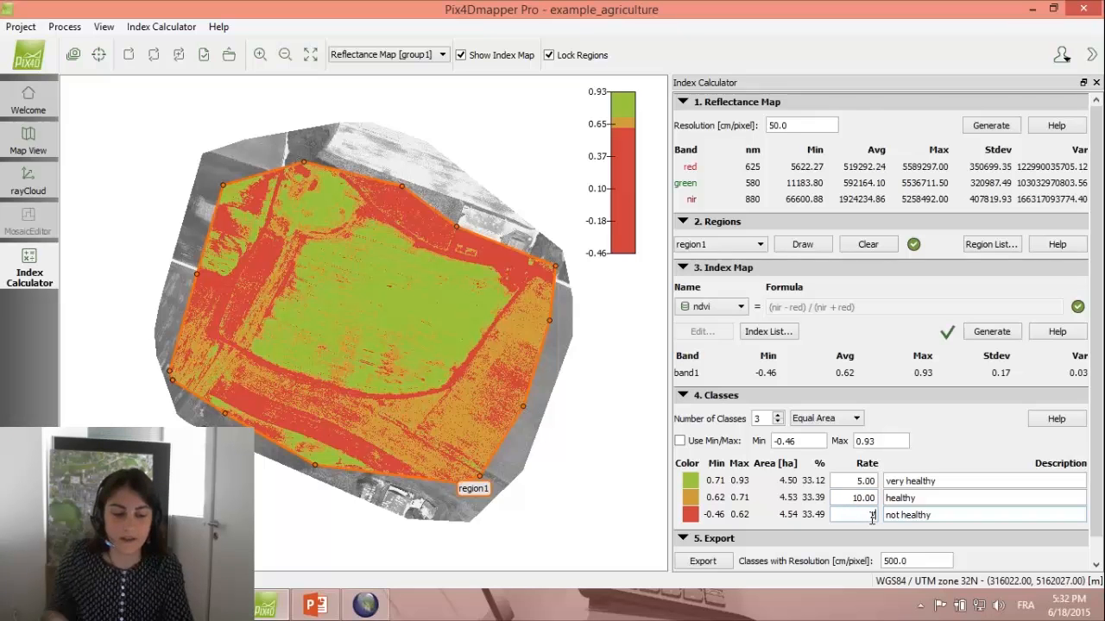
pyautogui.press('Return')
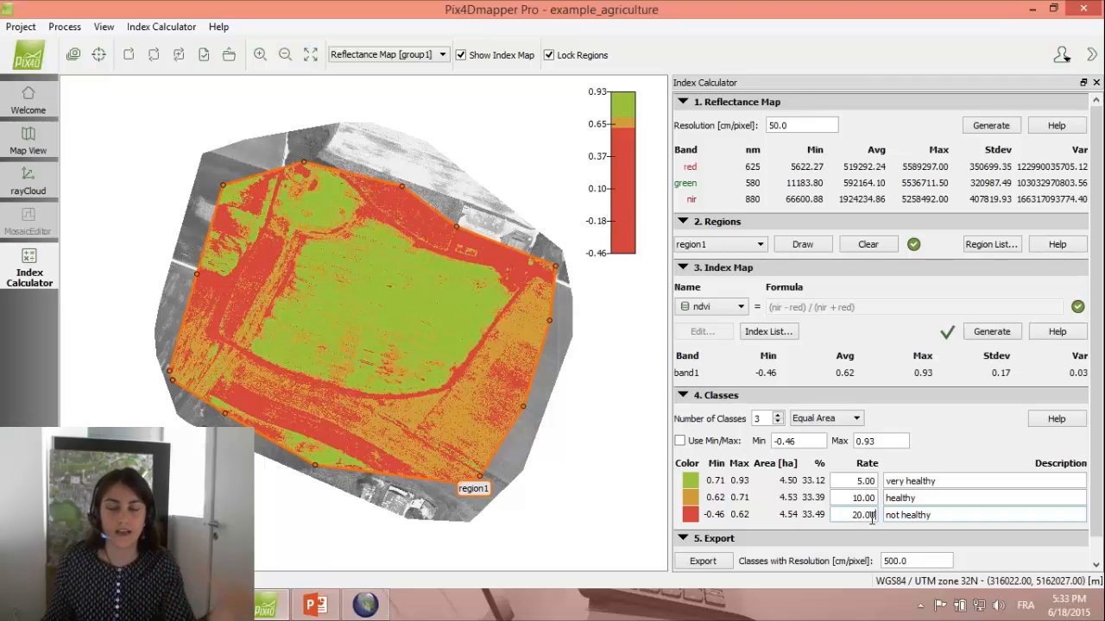
# Export the NDVI classes with a resolution of 500 cm/pixel.
pyautogui.scroll(-1, 863, 489)
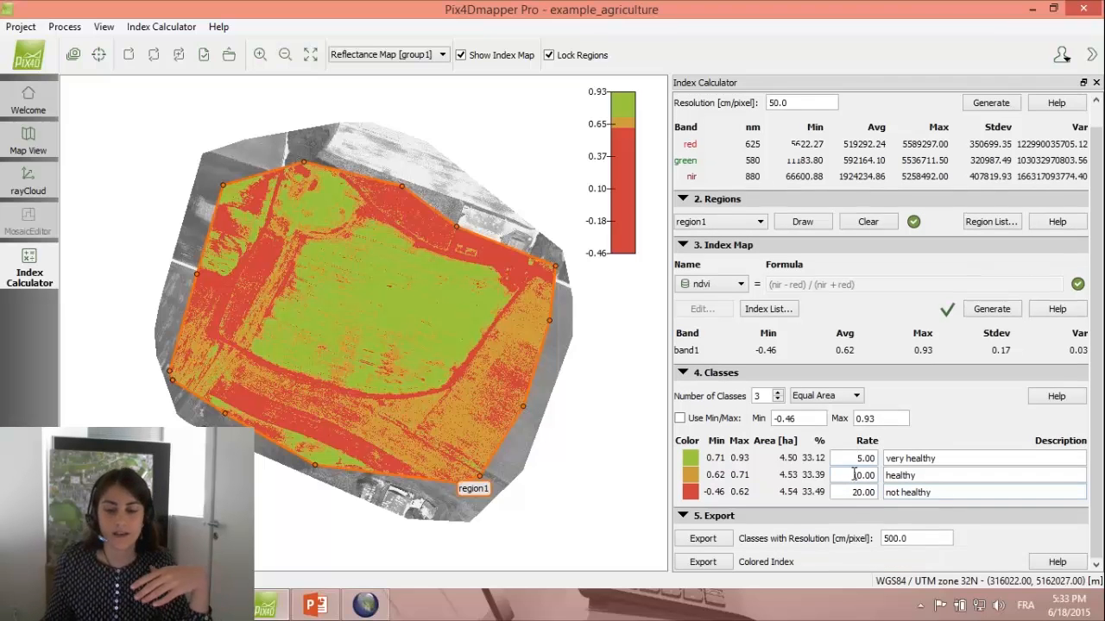
pyautogui.click(703, 539)
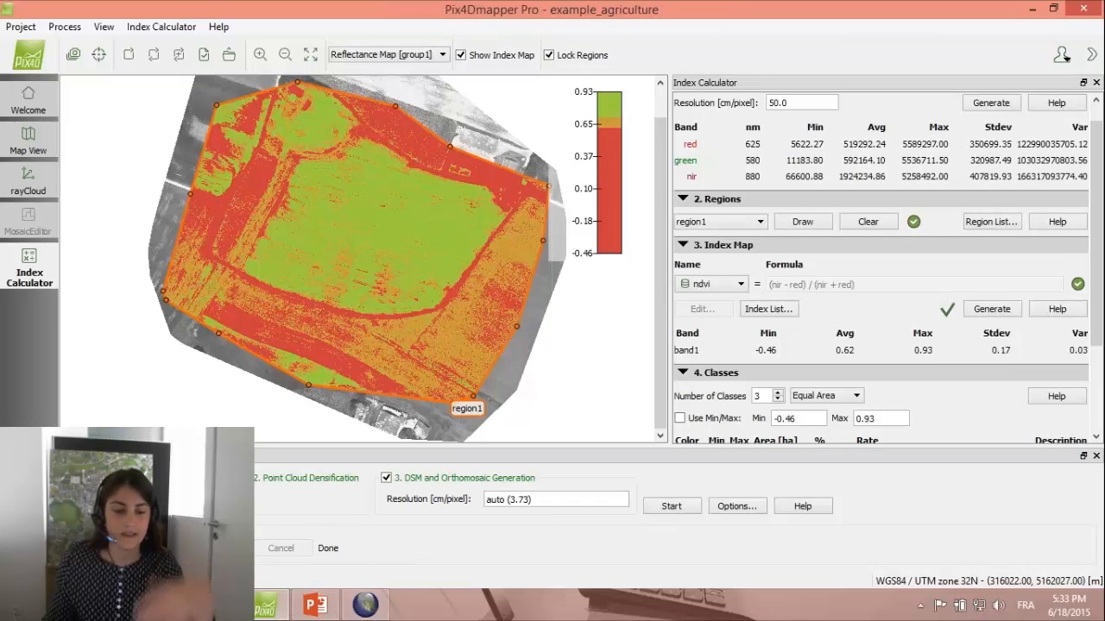
# Switch to Global Mapper and load example_agriculture_index_ndvi_region1.shp from the ndvi folder over the index map.
pyautogui.click(366, 607)
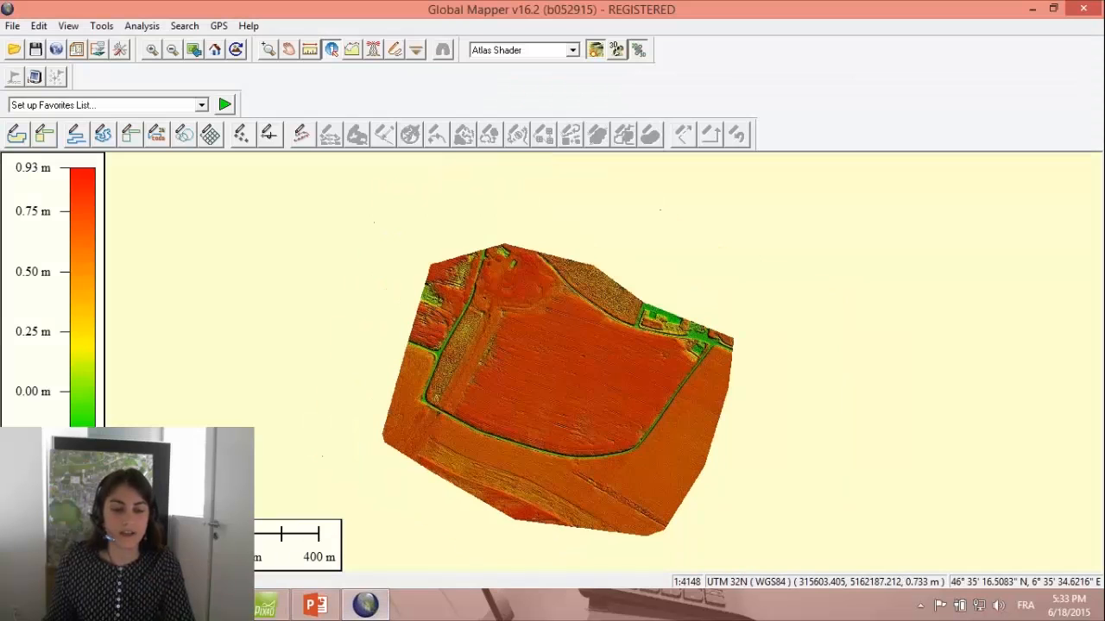
pyautogui.click(116, 605)
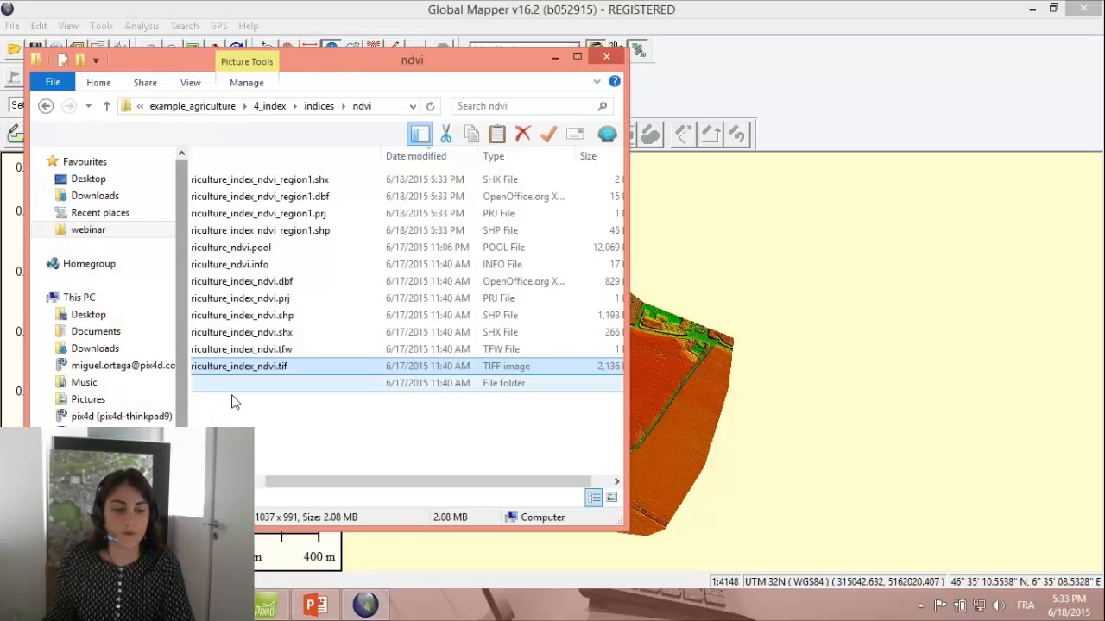
pyautogui.moveTo(306, 481); pyautogui.dragTo(238, 481)
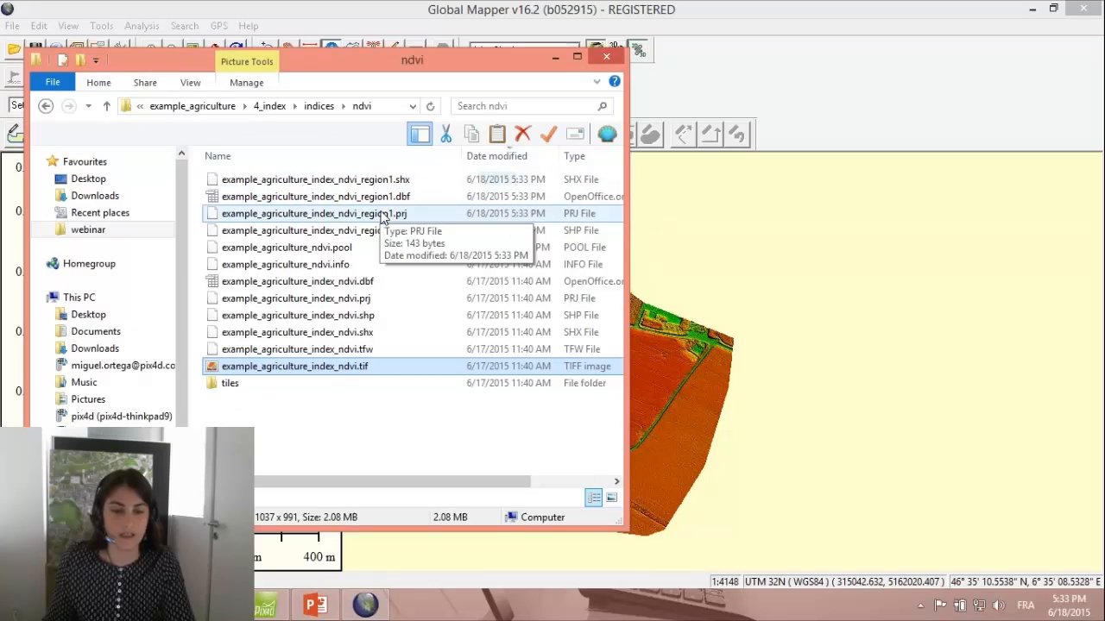
pyautogui.click(338, 230)
pyautogui.moveTo(337, 229); pyautogui.dragTo(747, 243)
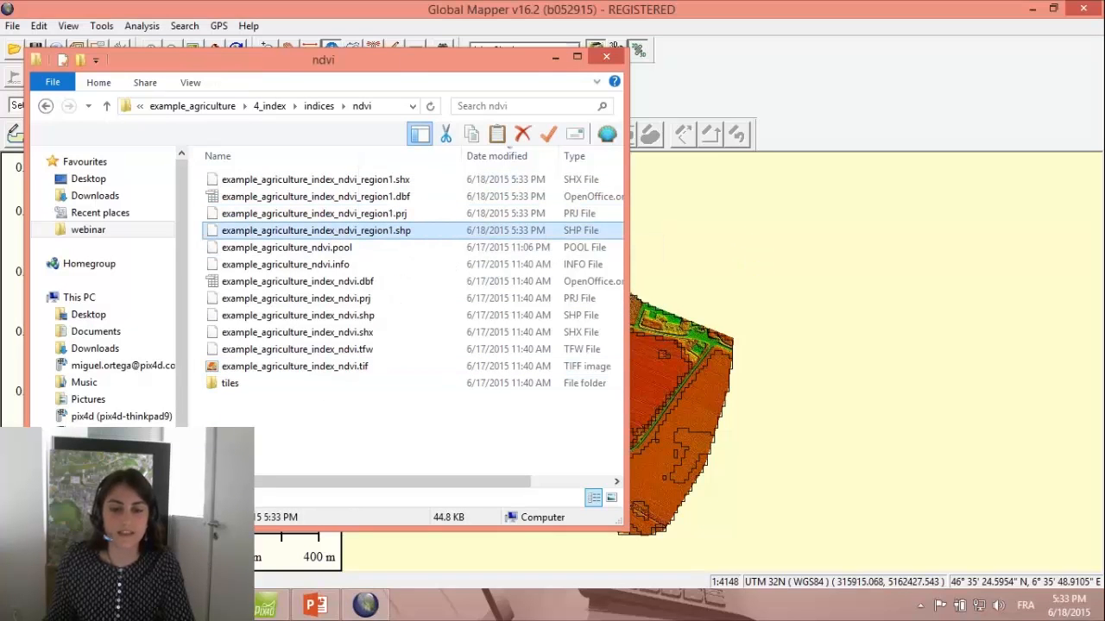
pyautogui.click(577, 56)
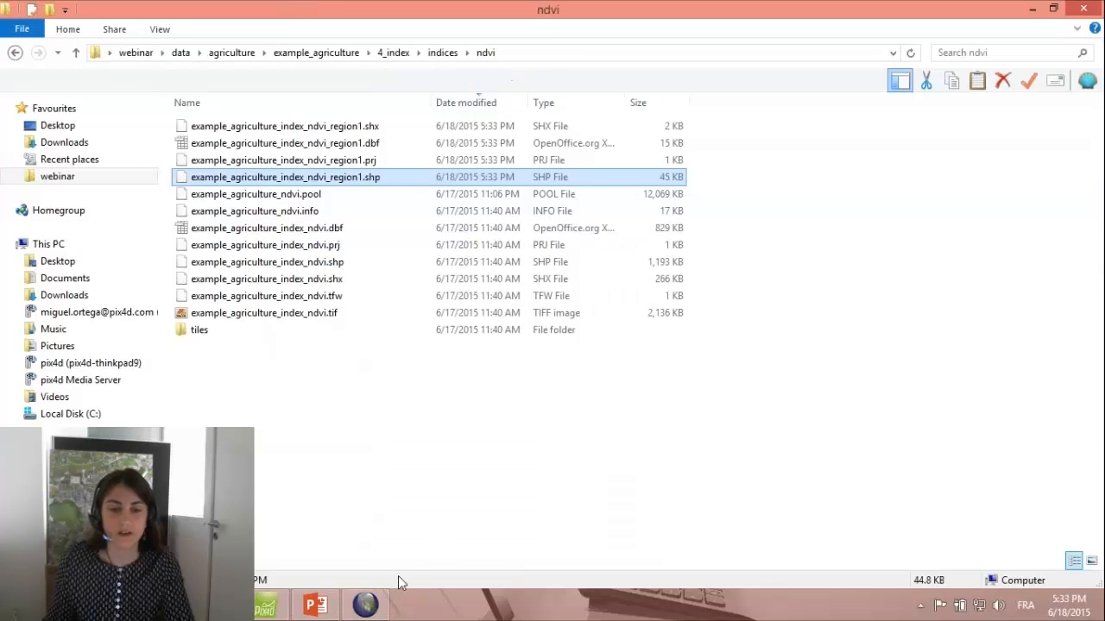
pyautogui.click(365, 605)
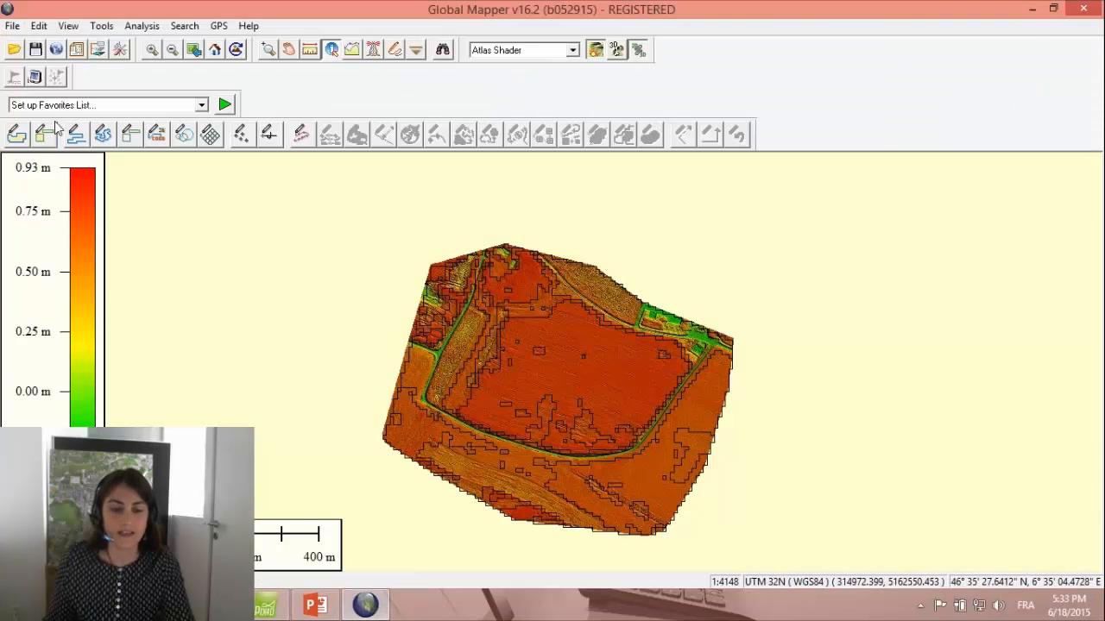
# Hide the example_agriculture_index_ndvi.tif layer so only the region1 shapefile is displayed.
pyautogui.click(97, 49)
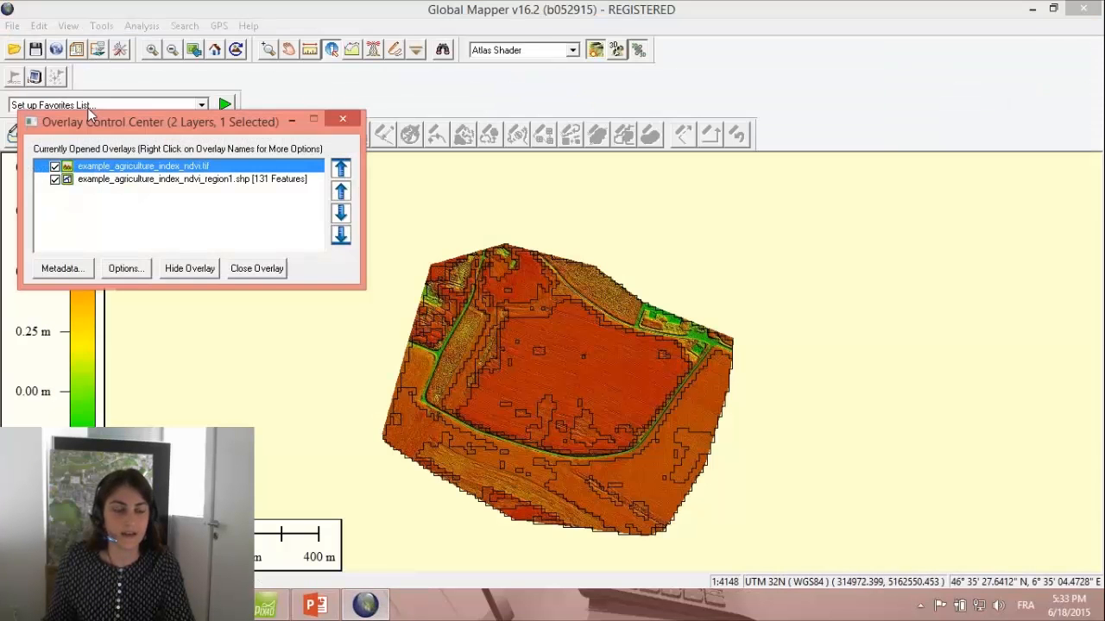
pyautogui.click(54, 167)
pyautogui.click(341, 119)
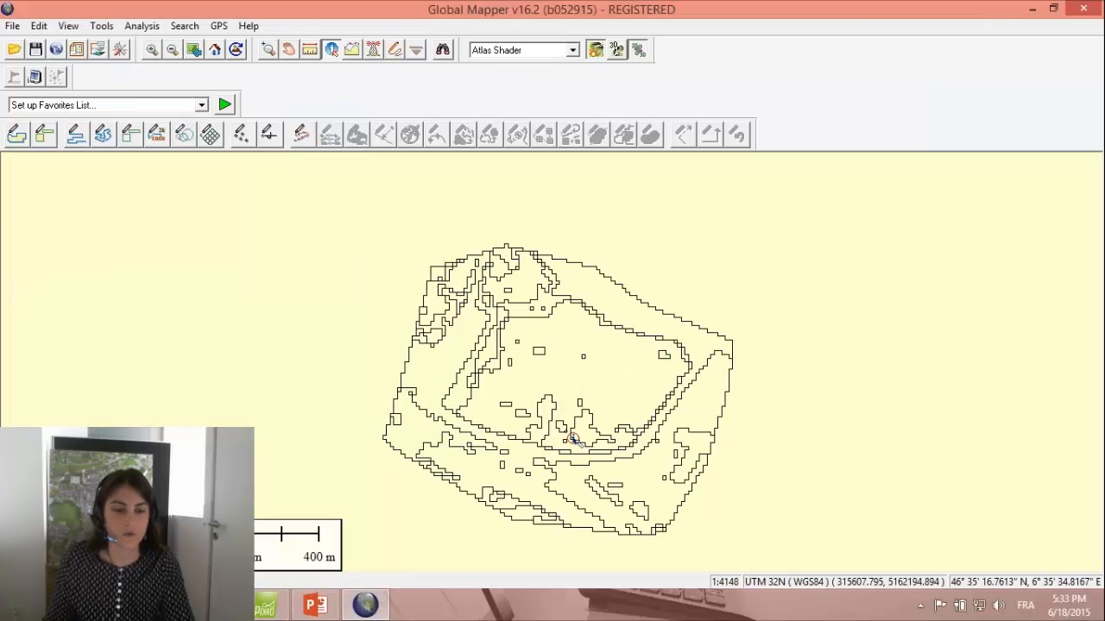
# Query the attributes of the large central field polygon and of the strip polygon west of it, closing each feature information window.
pyautogui.click(645, 383)
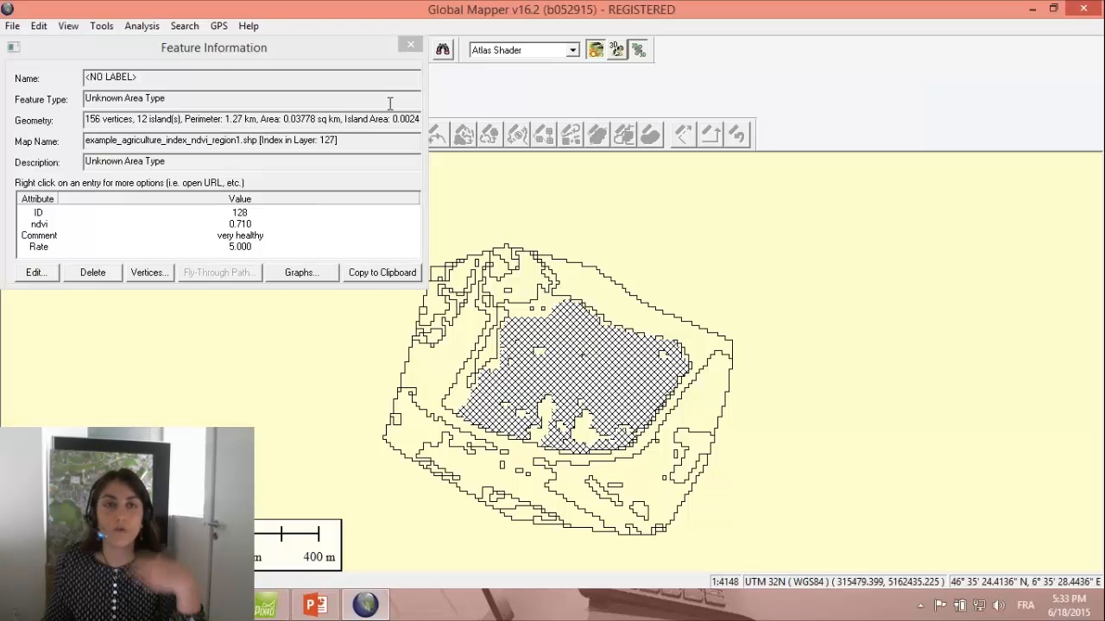
pyautogui.click(410, 44)
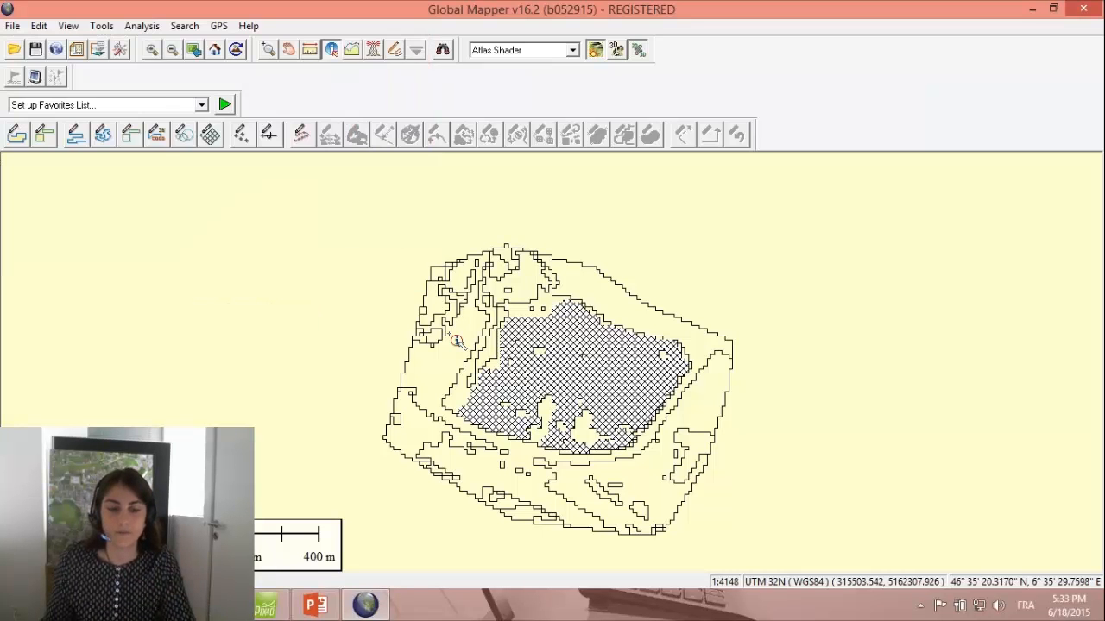
pyautogui.click(455, 340)
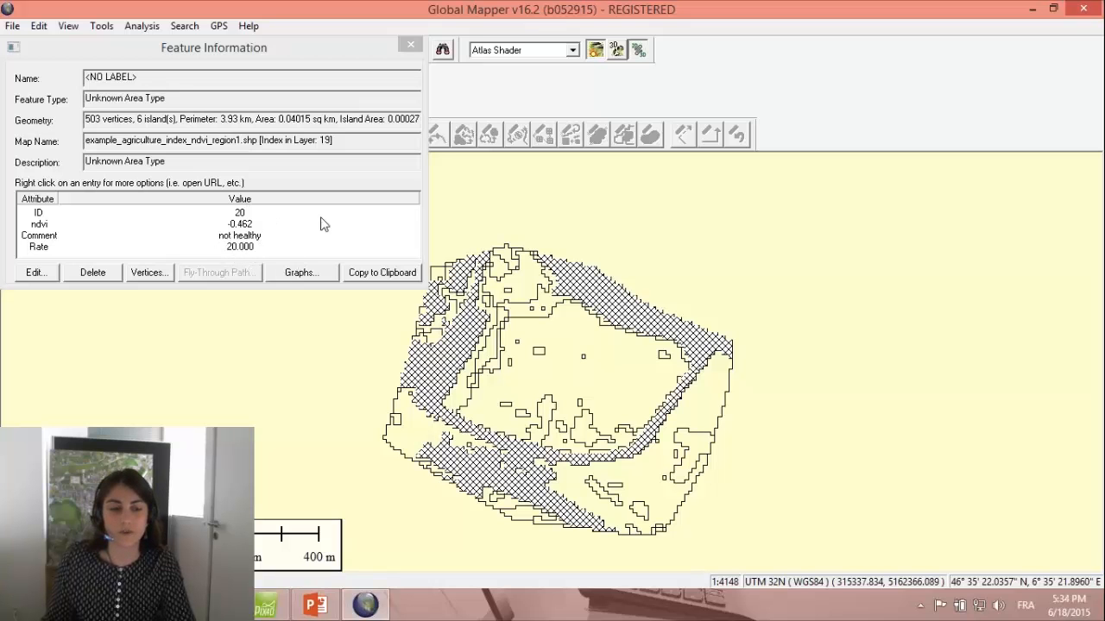
pyautogui.click(410, 44)
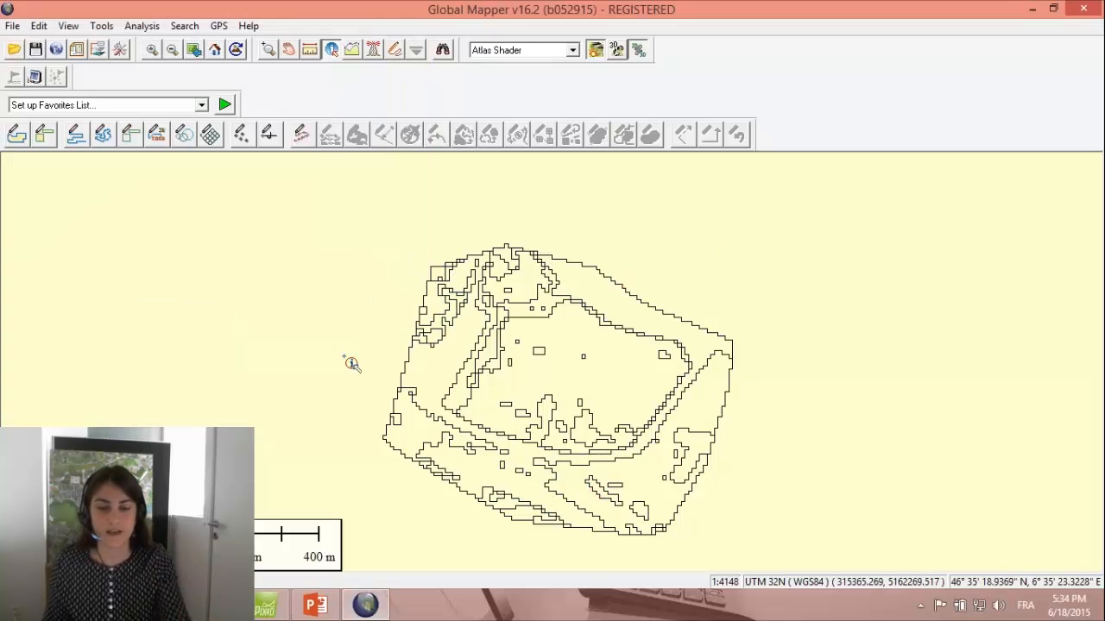
# Open the vector data search to examine the comment, NDVI and rate attributes of all shapefile features.
pyautogui.click(443, 50)
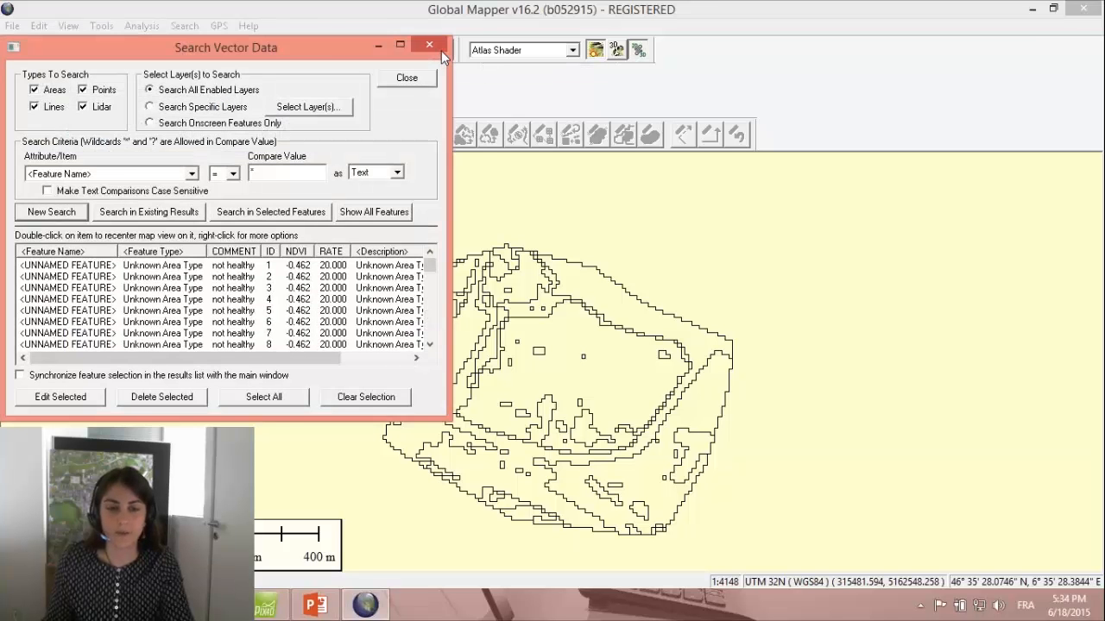
pyautogui.moveTo(326, 46); pyautogui.dragTo(361, 45)
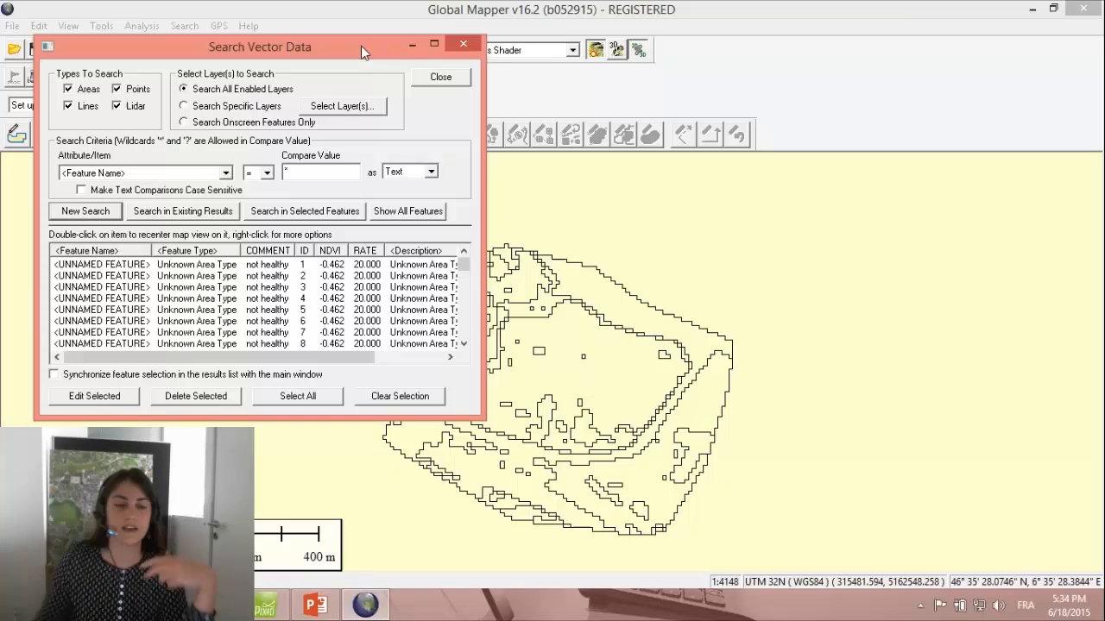
# Search the vector data for features whose COMMENT attribute equals healthy and select all the results.
pyautogui.moveTo(320, 38); pyautogui.dragTo(313, 17)
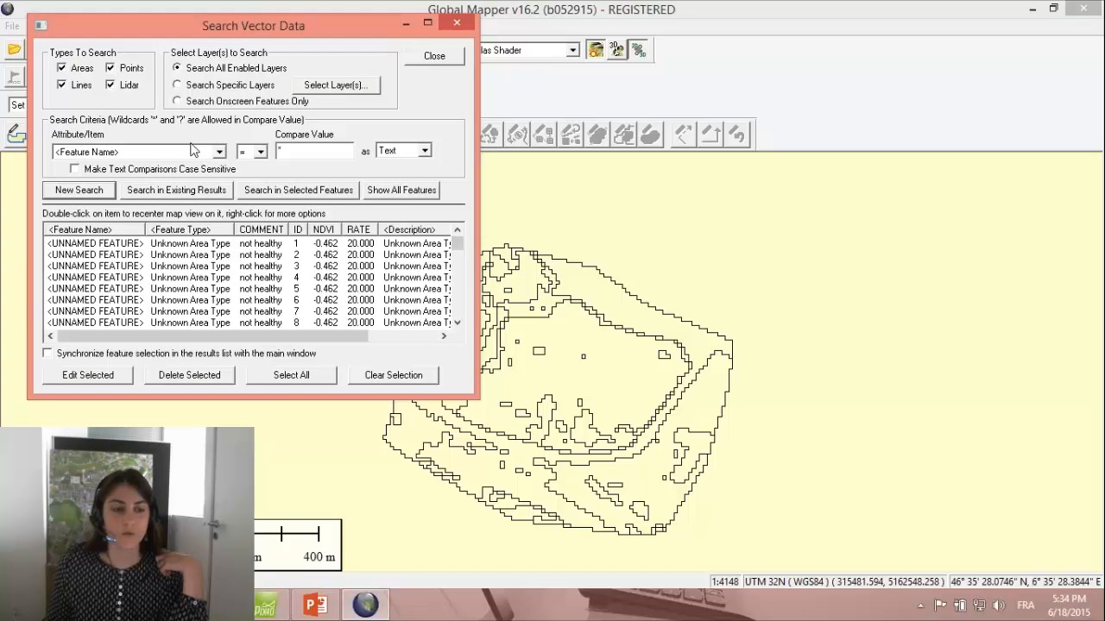
pyautogui.click(219, 152)
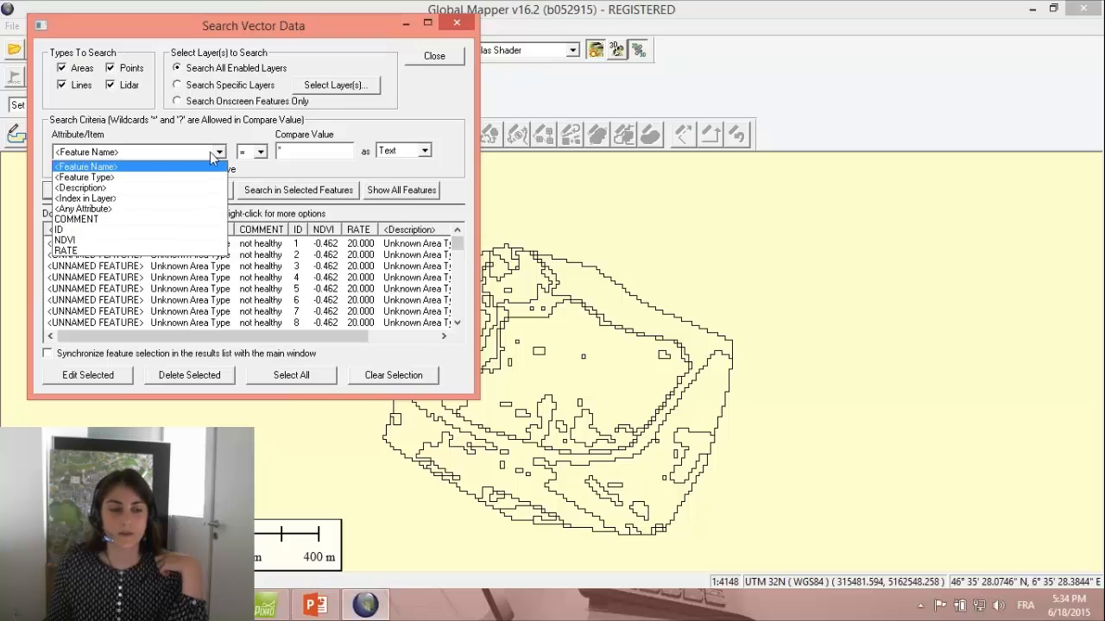
pyautogui.click(109, 221)
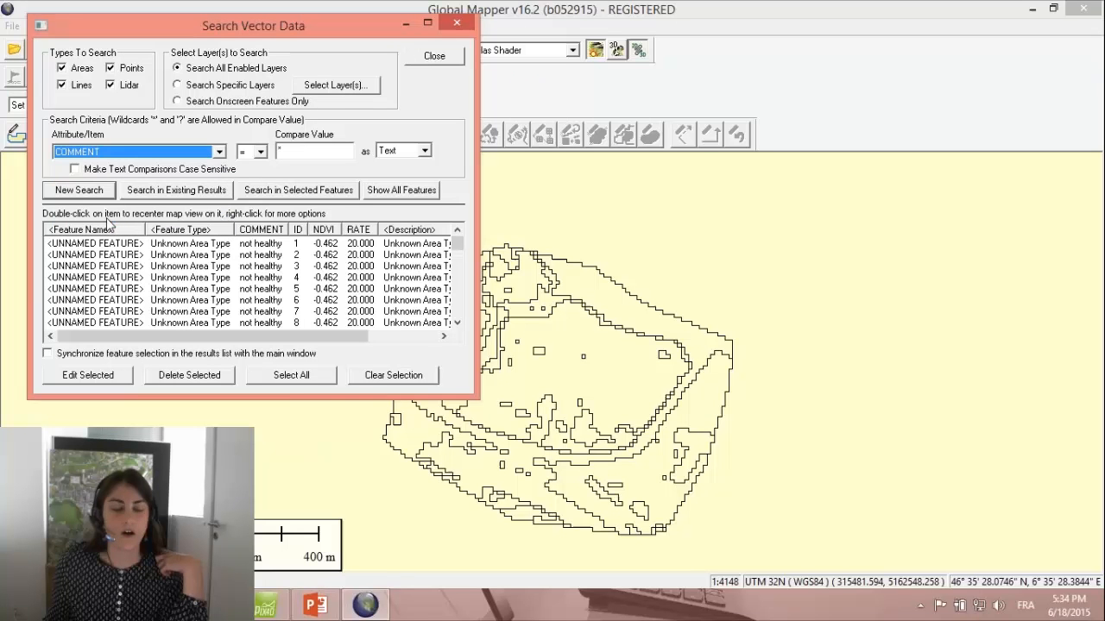
pyautogui.click(300, 148)
pyautogui.moveTo(301, 147); pyautogui.dragTo(276, 149)
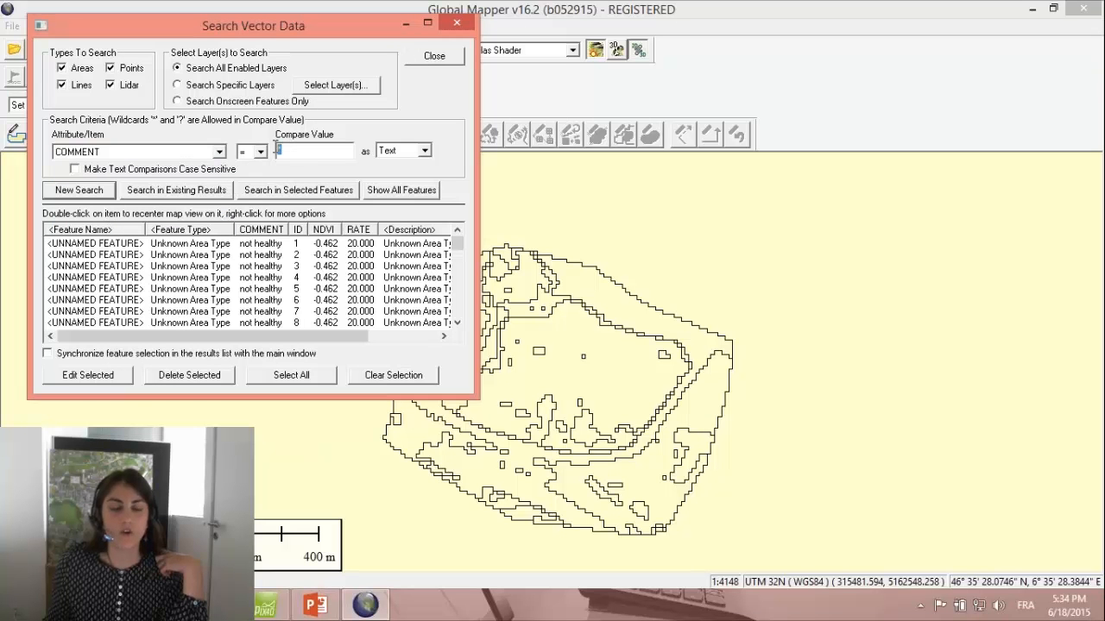
pyautogui.write('ha')
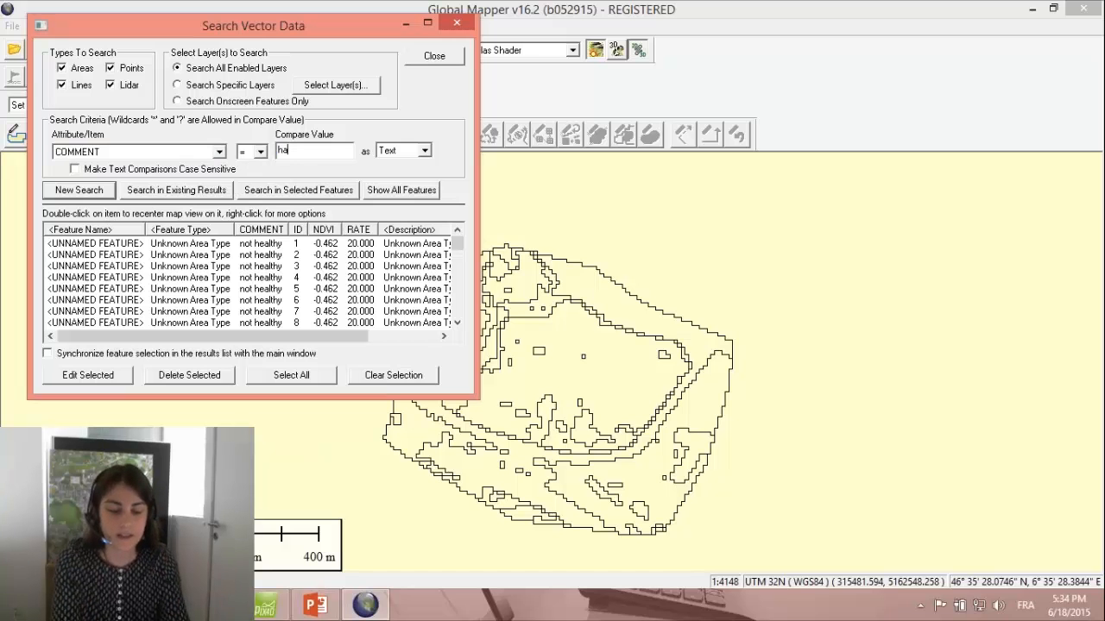
pyautogui.write('althy')
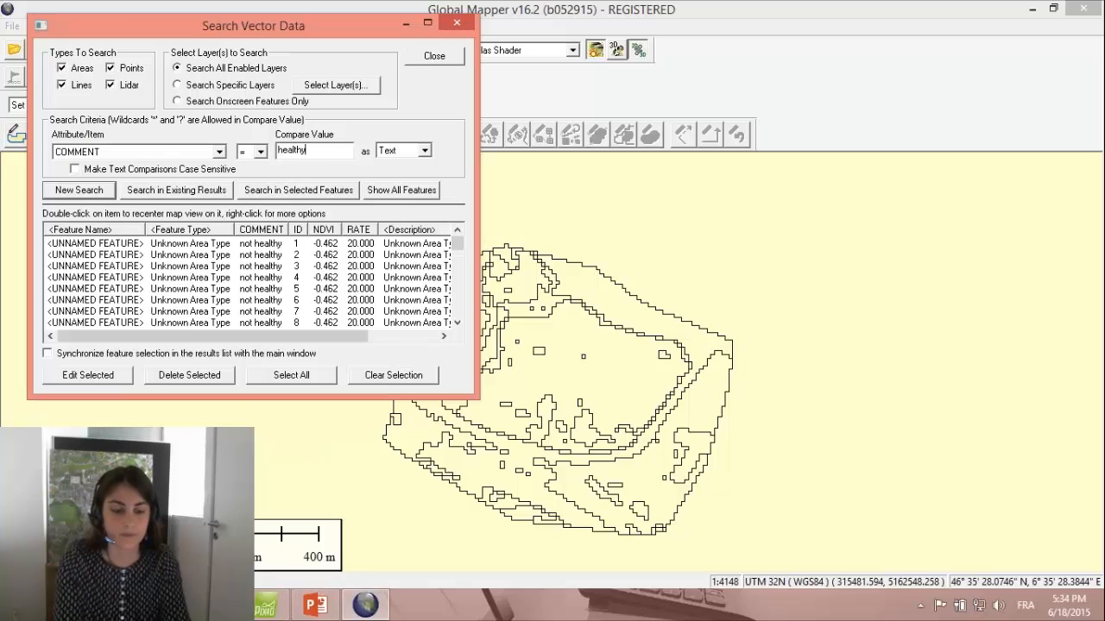
pyautogui.click(102, 192)
pyautogui.click(303, 377)
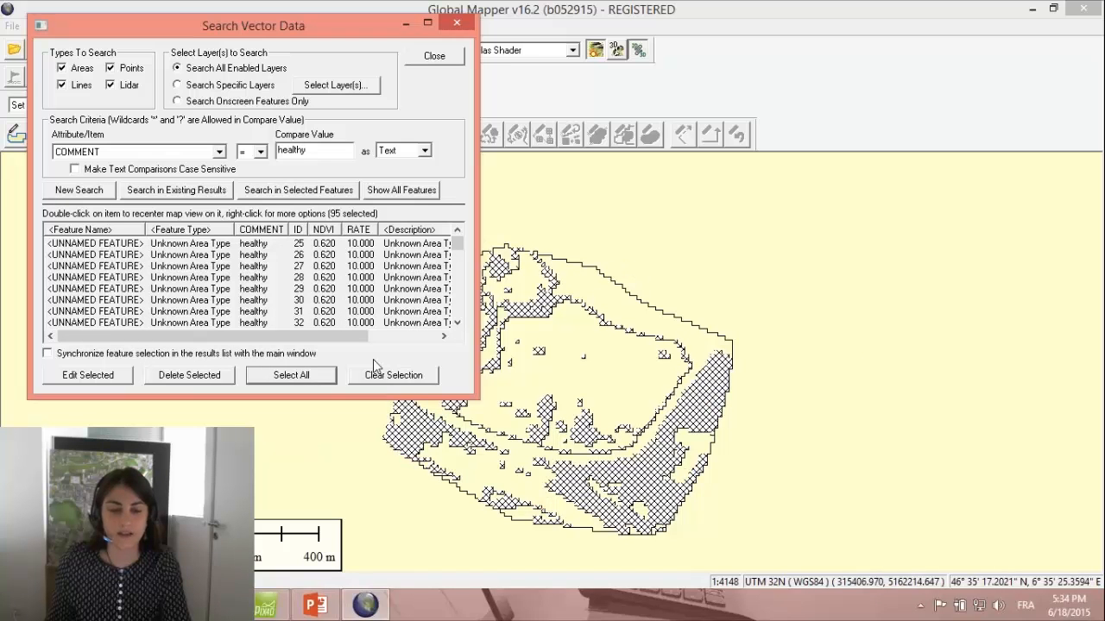
# Assign the selected healthy areas a new area type named class_h with a solid bright green fill, and close the vector search.
pyautogui.click(90, 379)
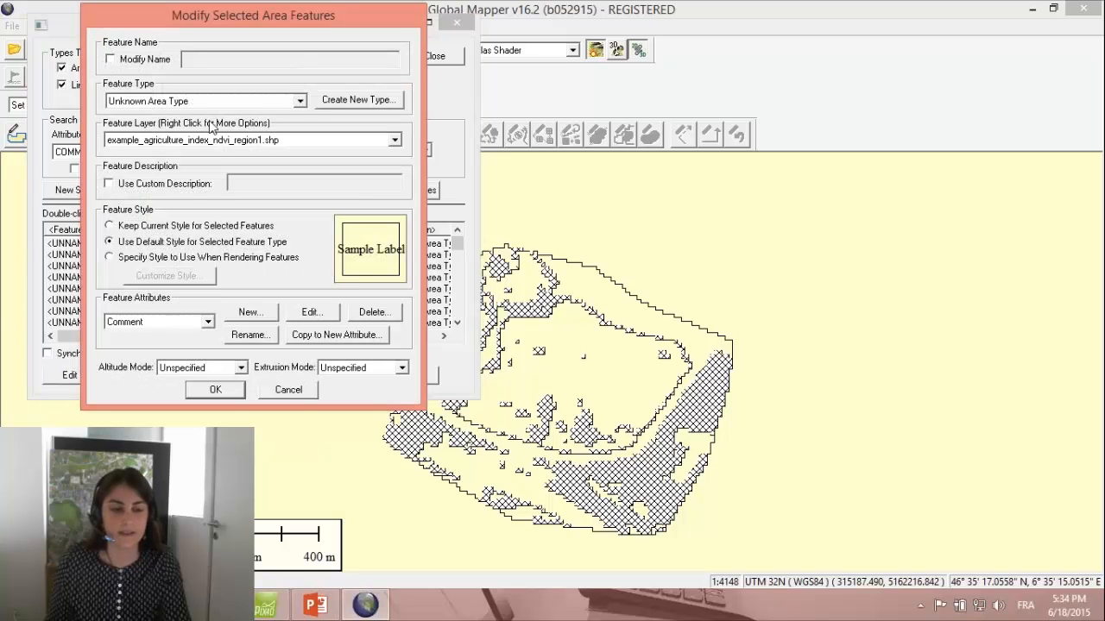
pyautogui.click(360, 101)
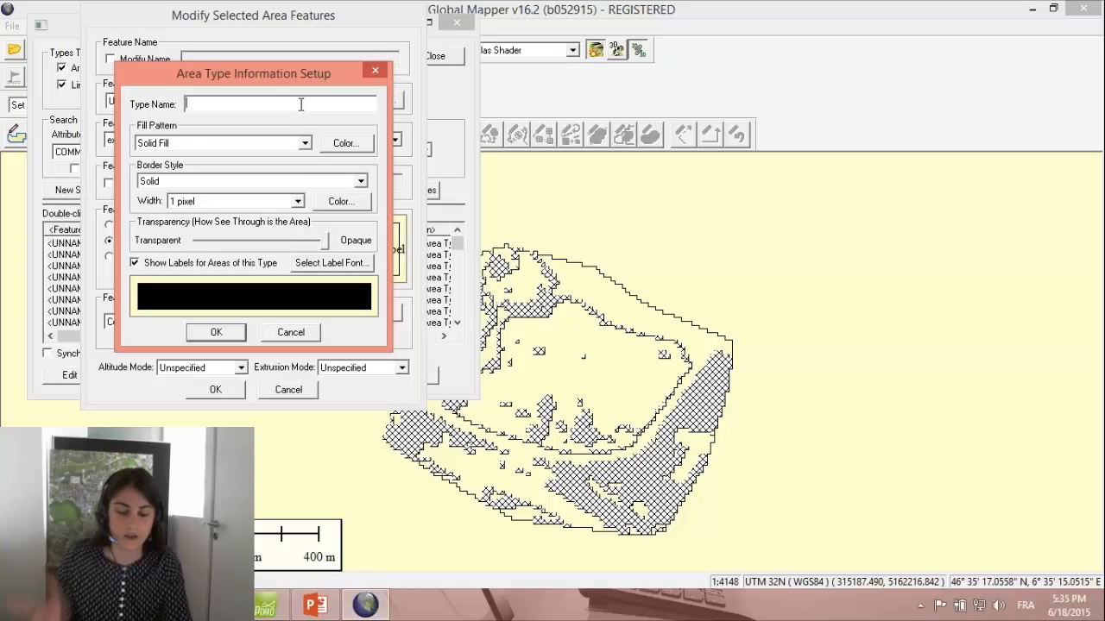
pyautogui.write('class')
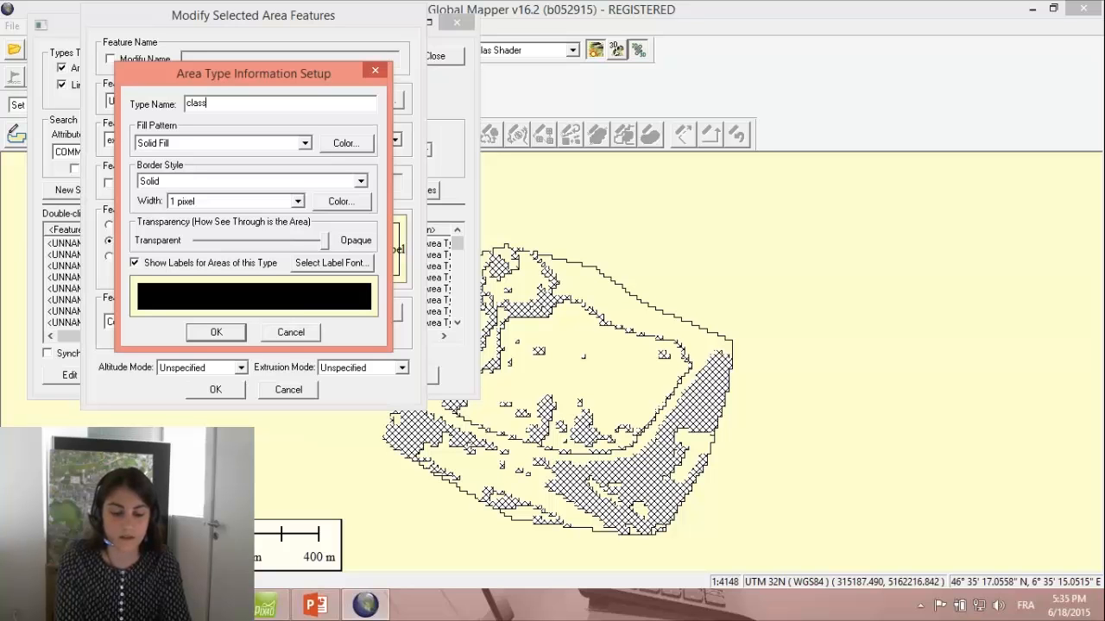
pyautogui.write('_a')
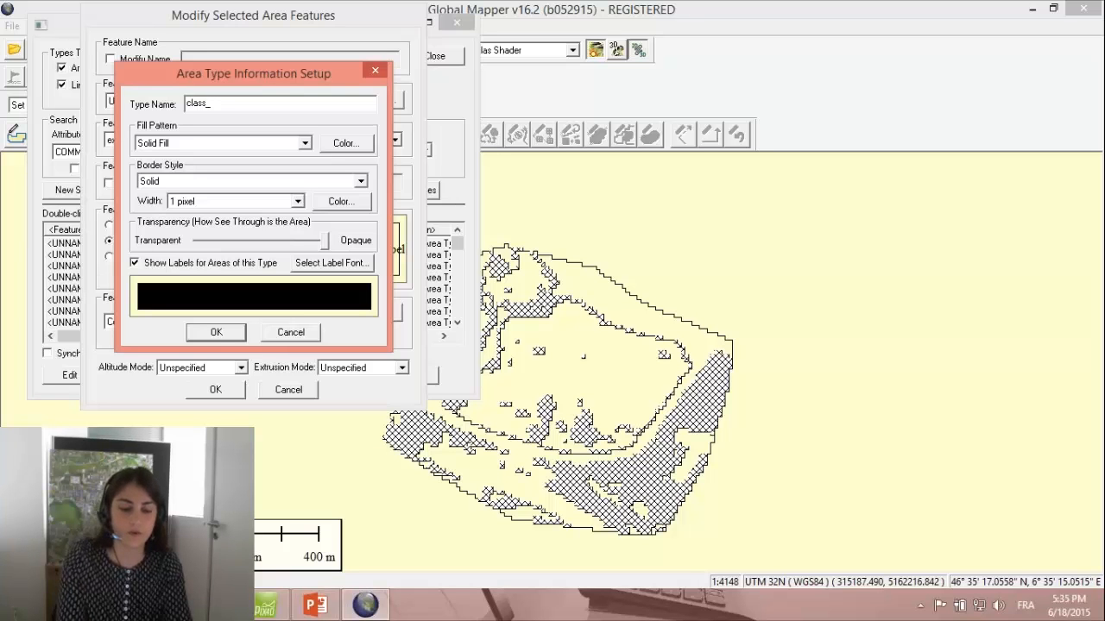
pyautogui.click(340, 148)
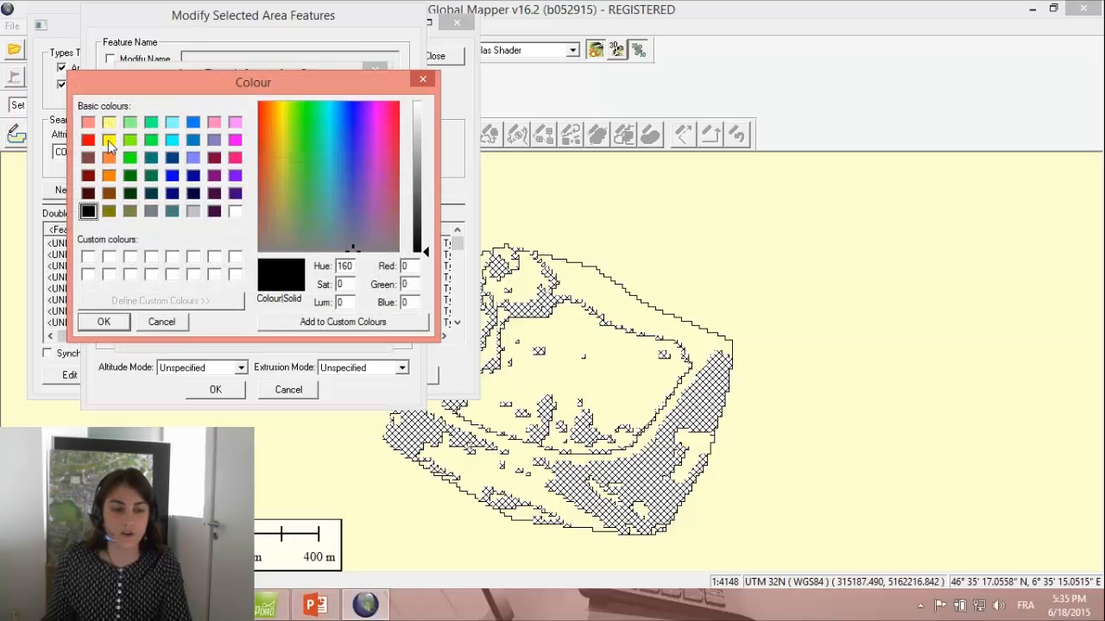
pyautogui.click(129, 160)
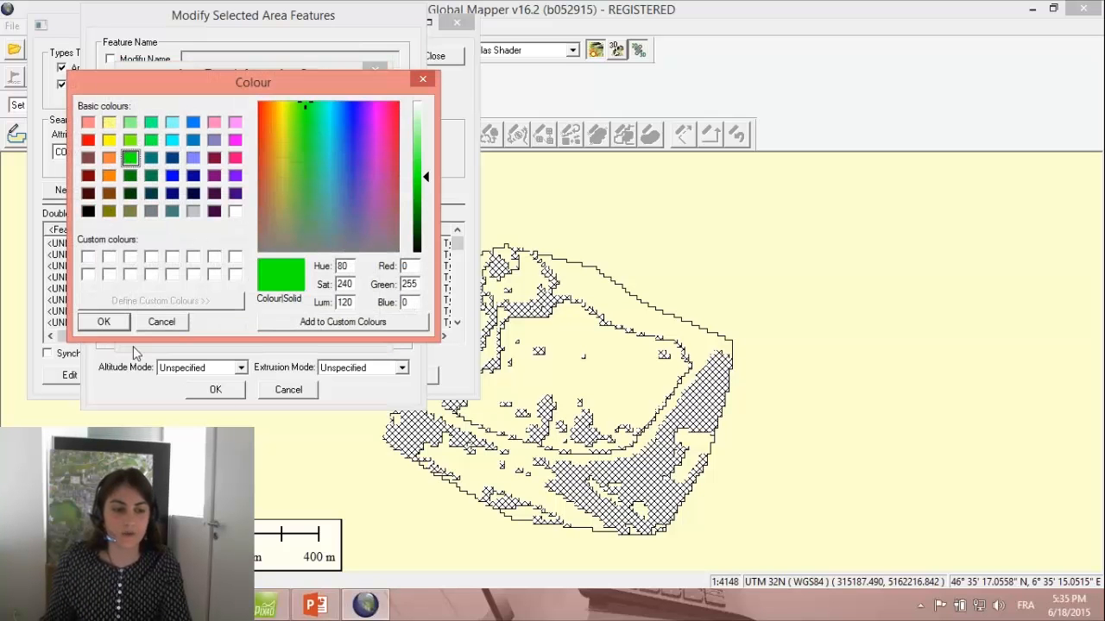
pyautogui.click(104, 321)
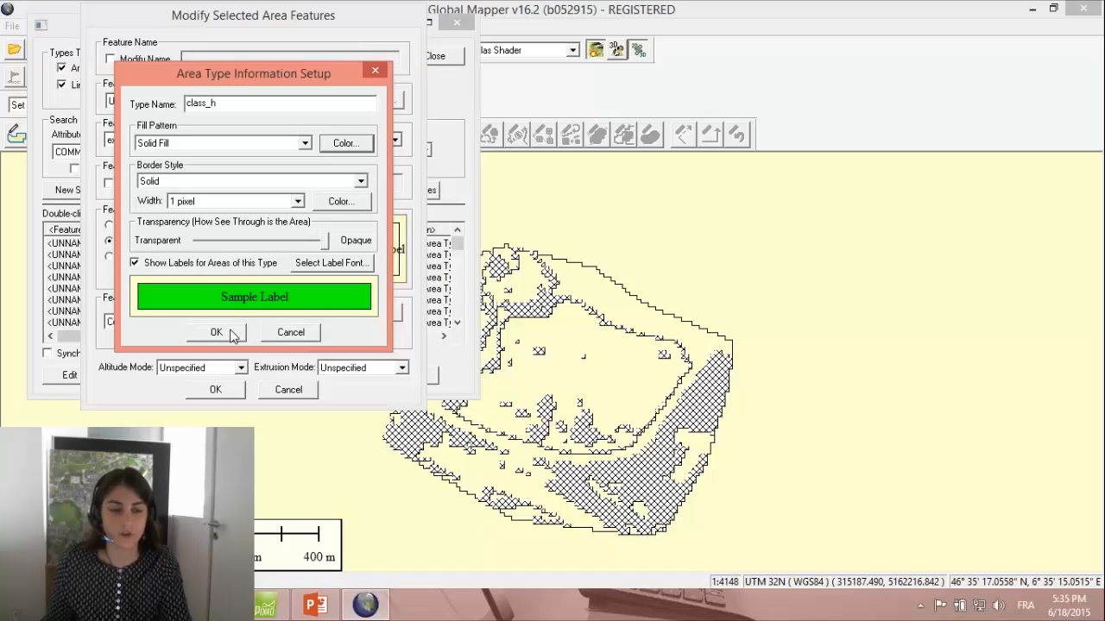
pyautogui.click(215, 333)
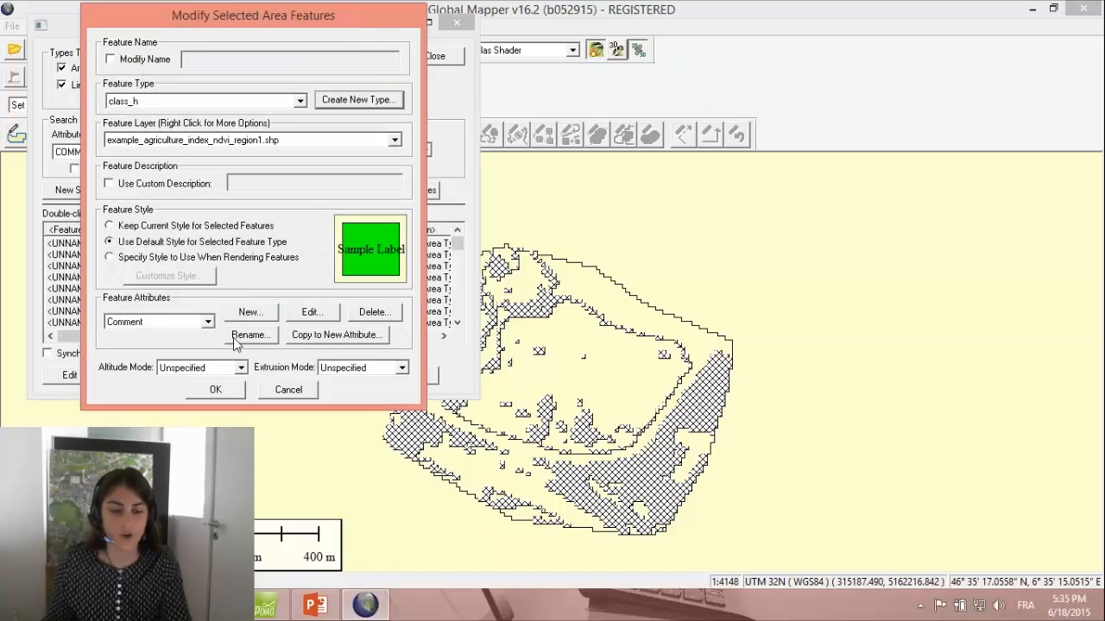
pyautogui.click(216, 389)
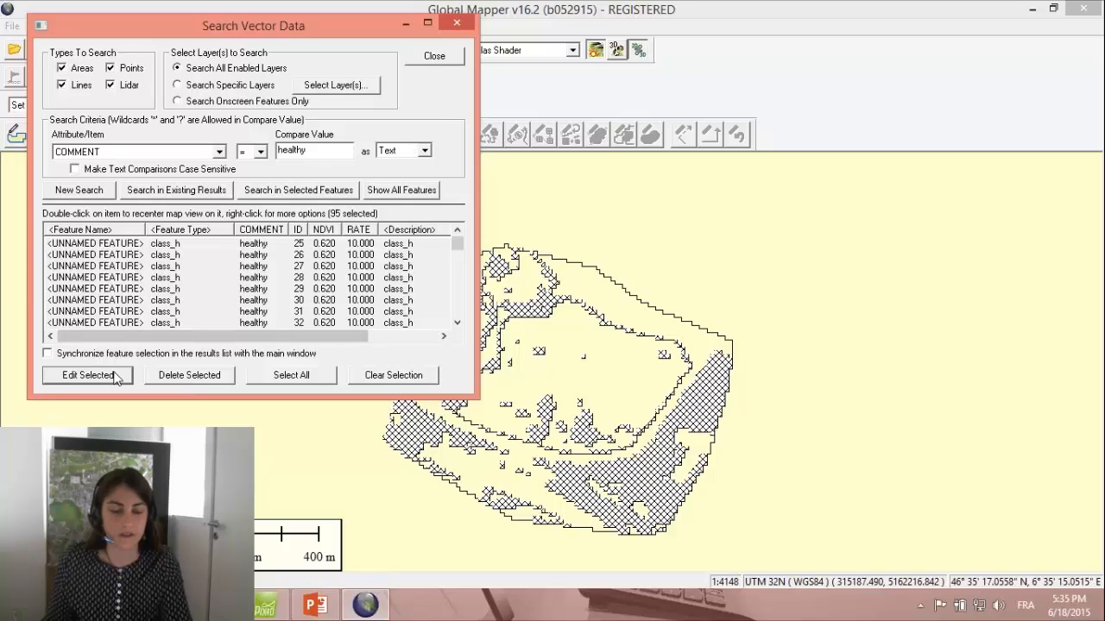
pyautogui.click(457, 23)
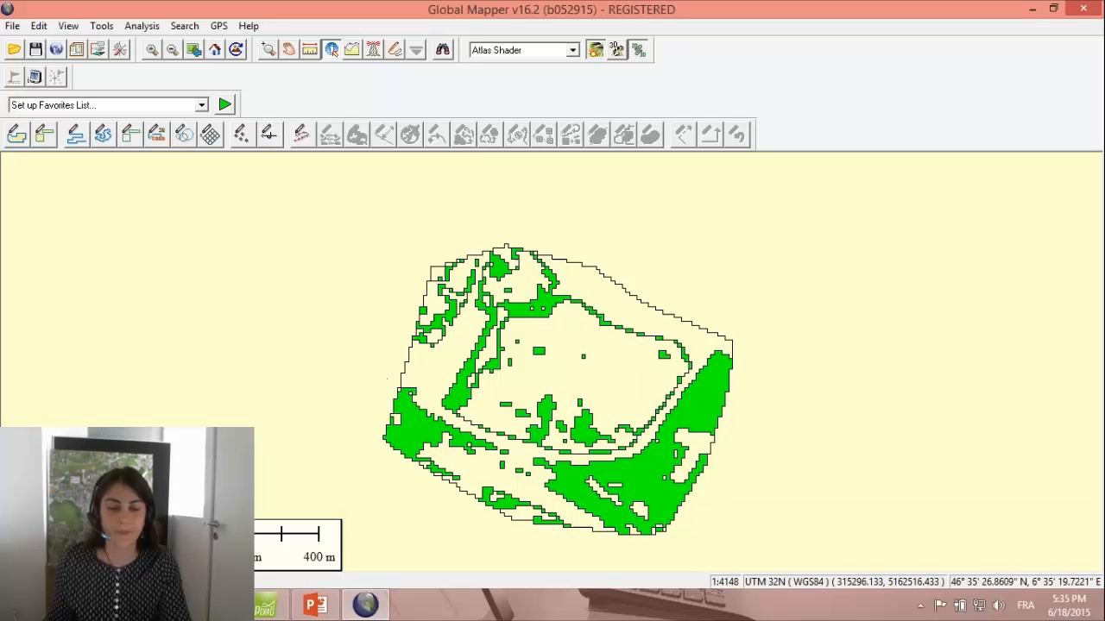
# Check the class descriptions in Pix4Dmapper, return to Global Mapper, and select all features whose COMMENT equals very healthy through a new vector search.
pyautogui.click(441, 50)
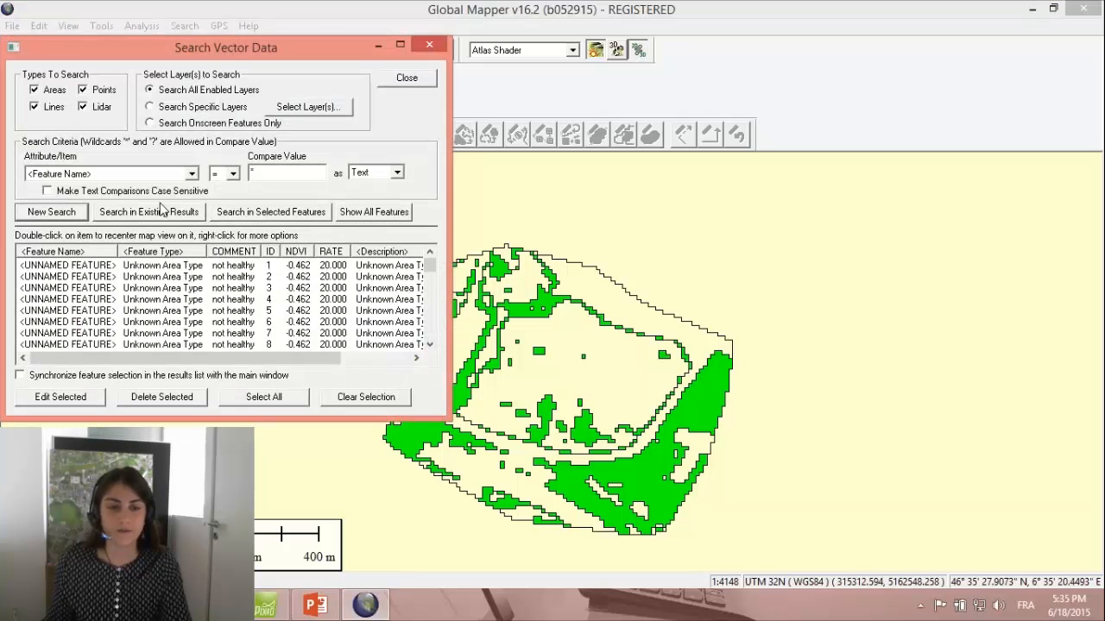
pyautogui.click(266, 607)
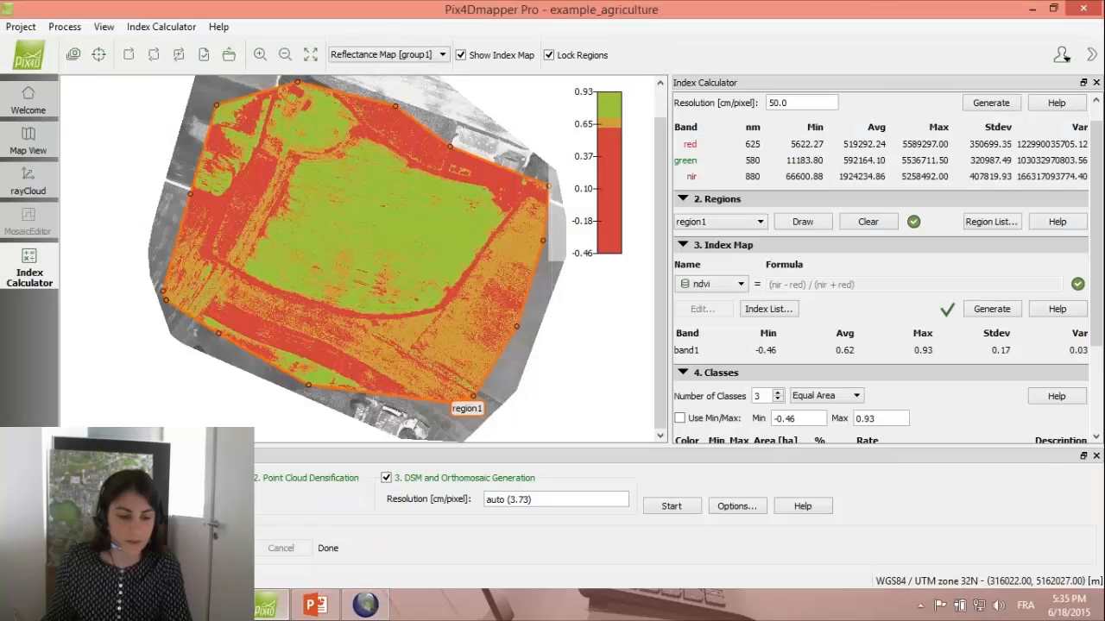
pyautogui.scroll(-2, 894, 380)
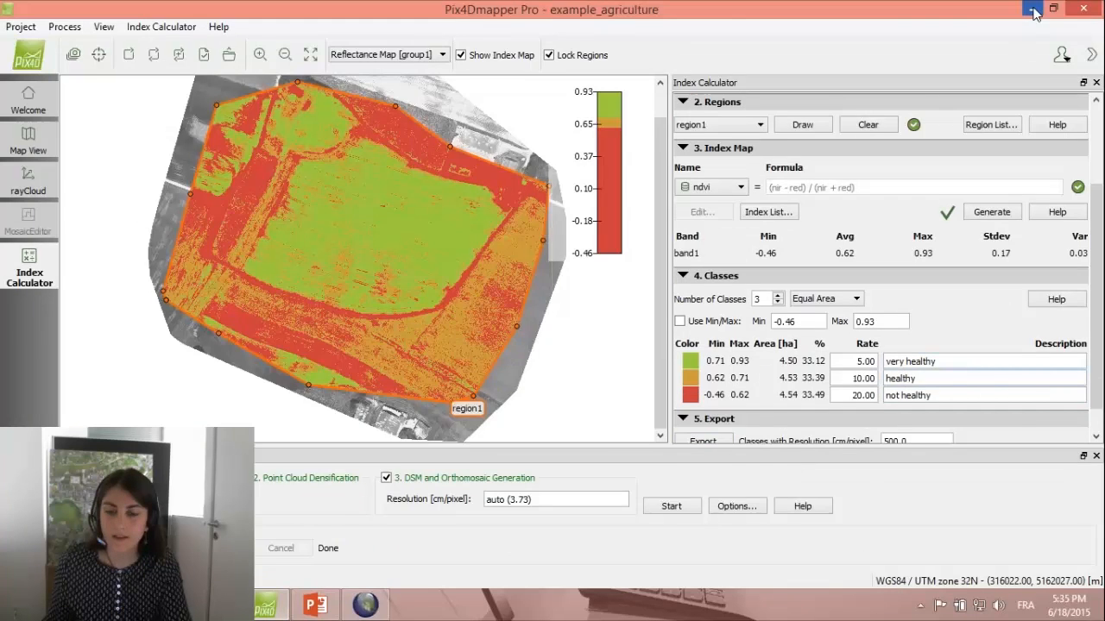
pyautogui.click(1032, 9)
pyautogui.click(191, 175)
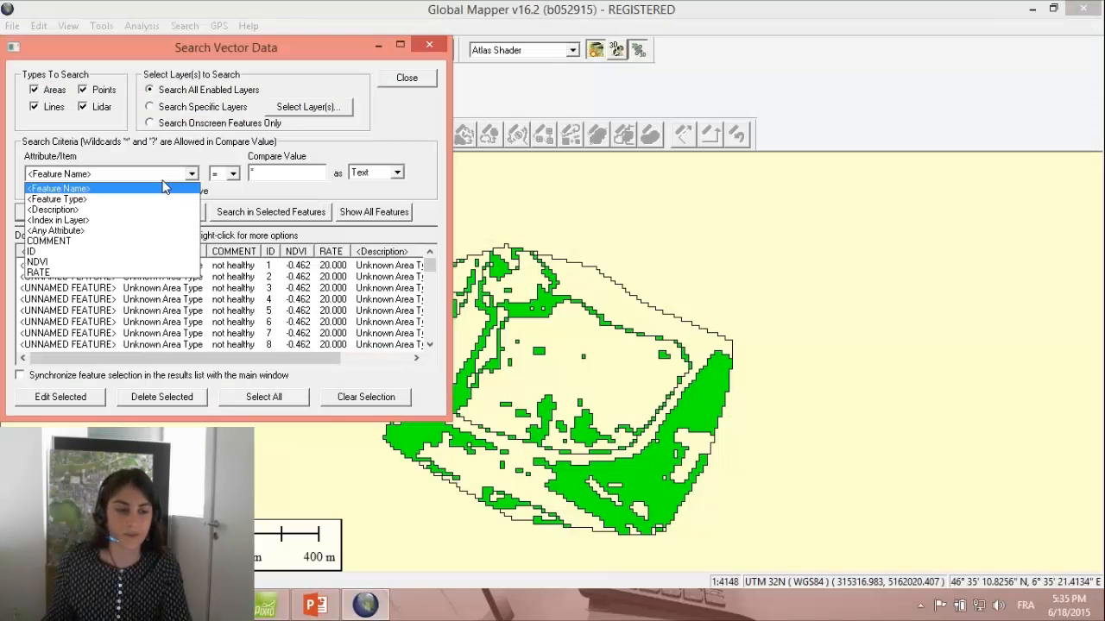
pyautogui.click(115, 242)
pyautogui.click(247, 172)
pyautogui.write('very healthy')
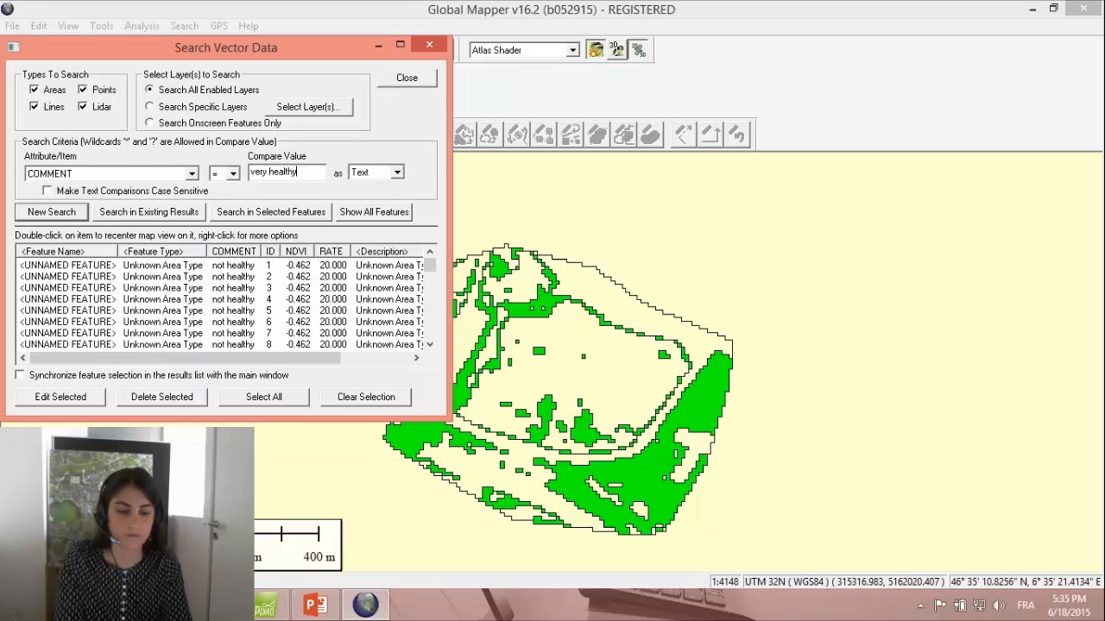
pyautogui.click(75, 215)
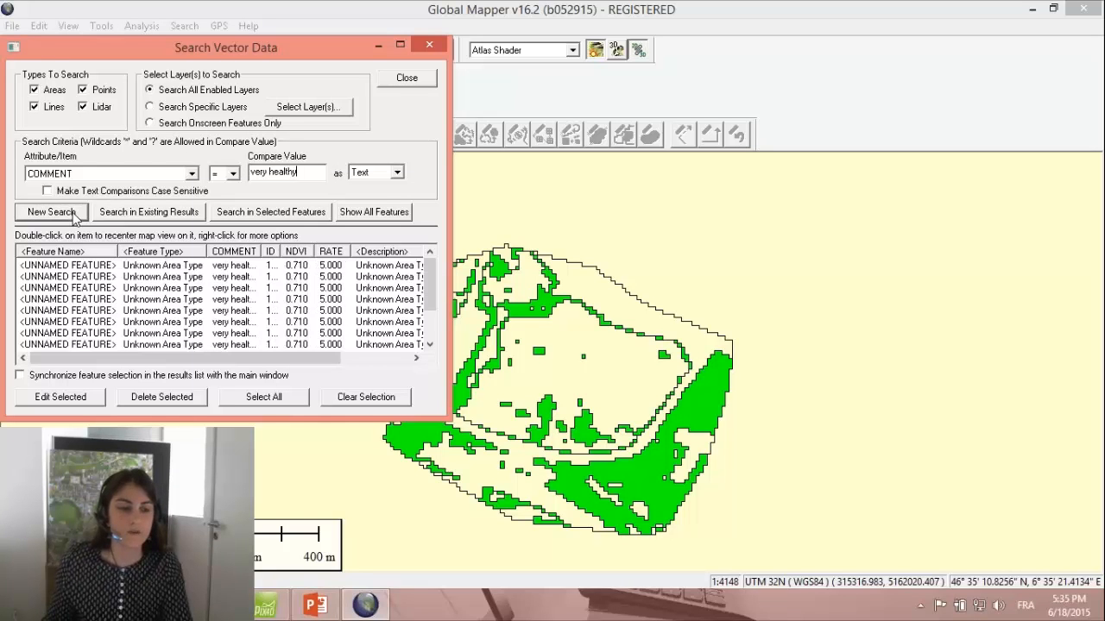
pyautogui.click(299, 399)
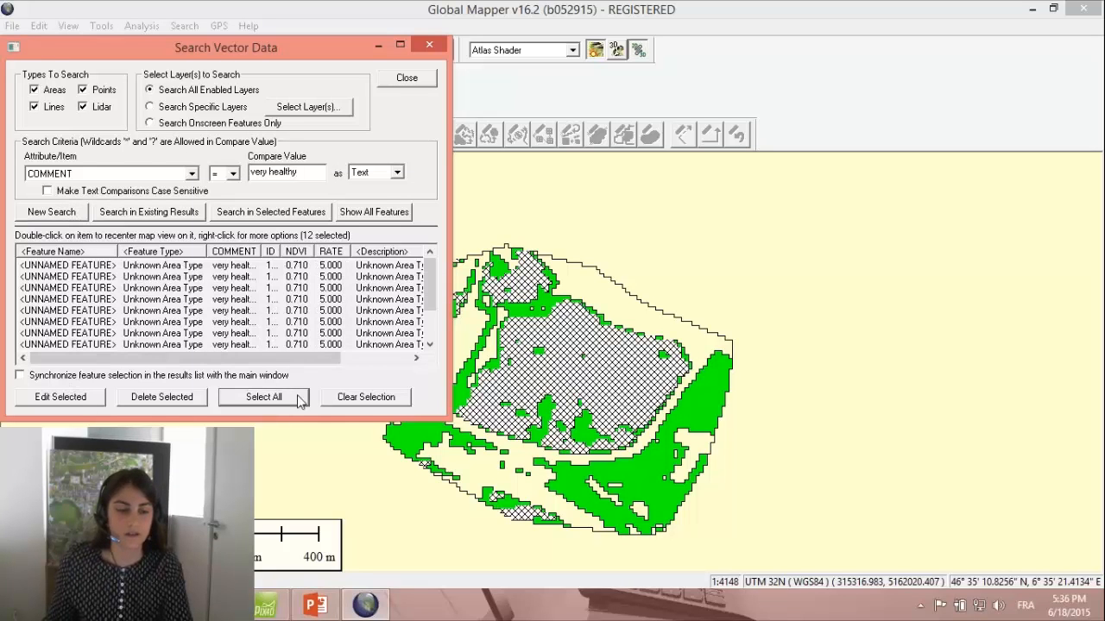
# Assign the selected very healthy areas a new area type named class_vh with a solid dark teal fill, and close the vector search.
pyautogui.click(60, 397)
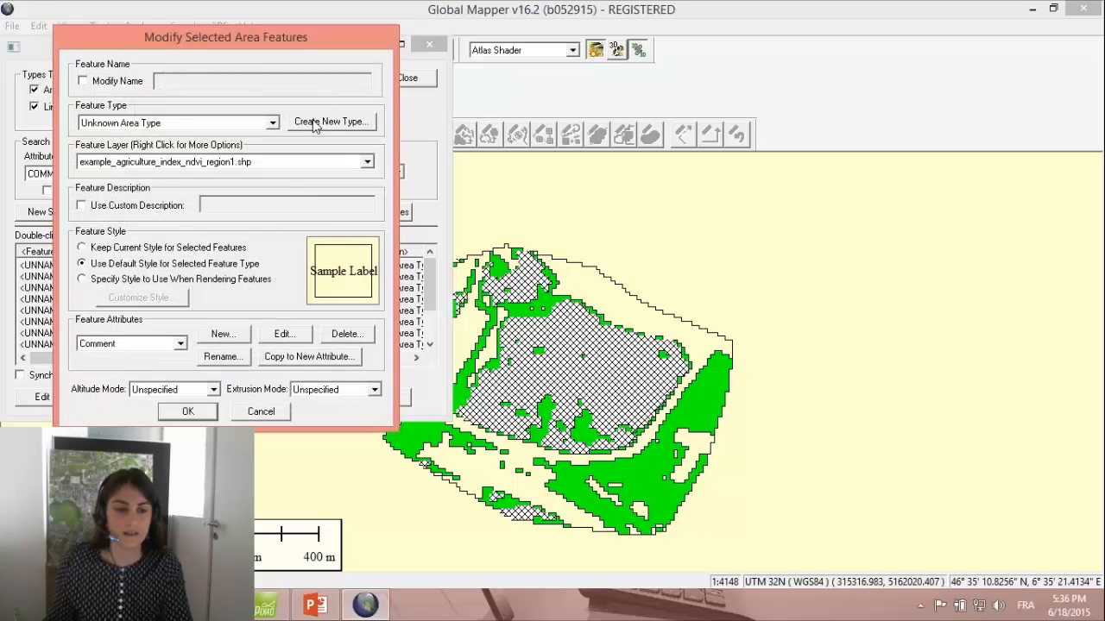
pyautogui.click(315, 123)
pyautogui.write('class_v')
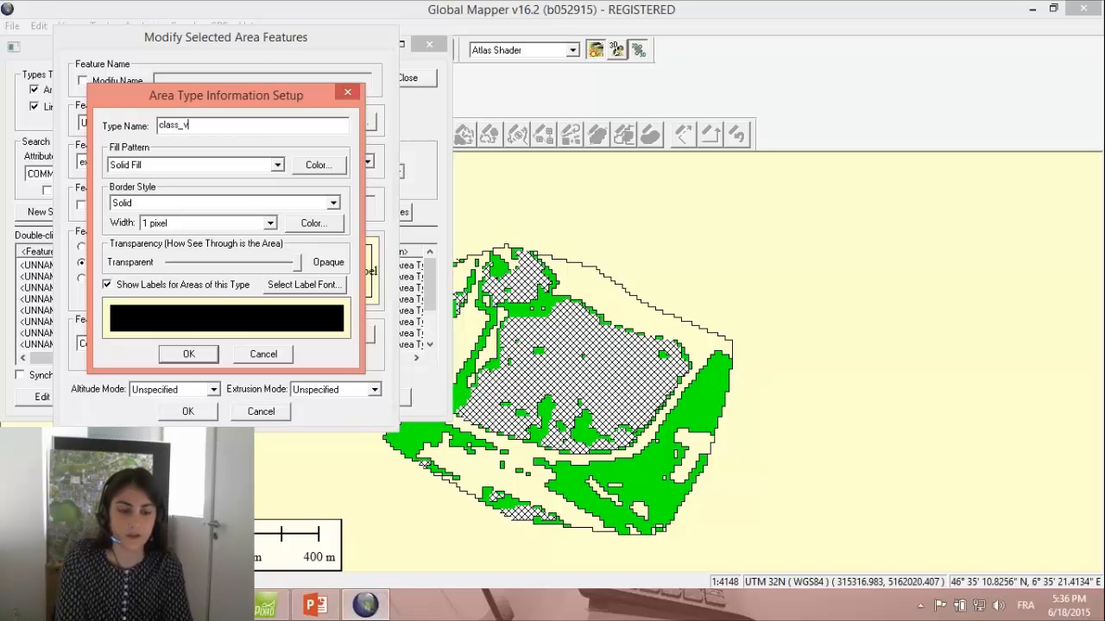
pyautogui.click(318, 164)
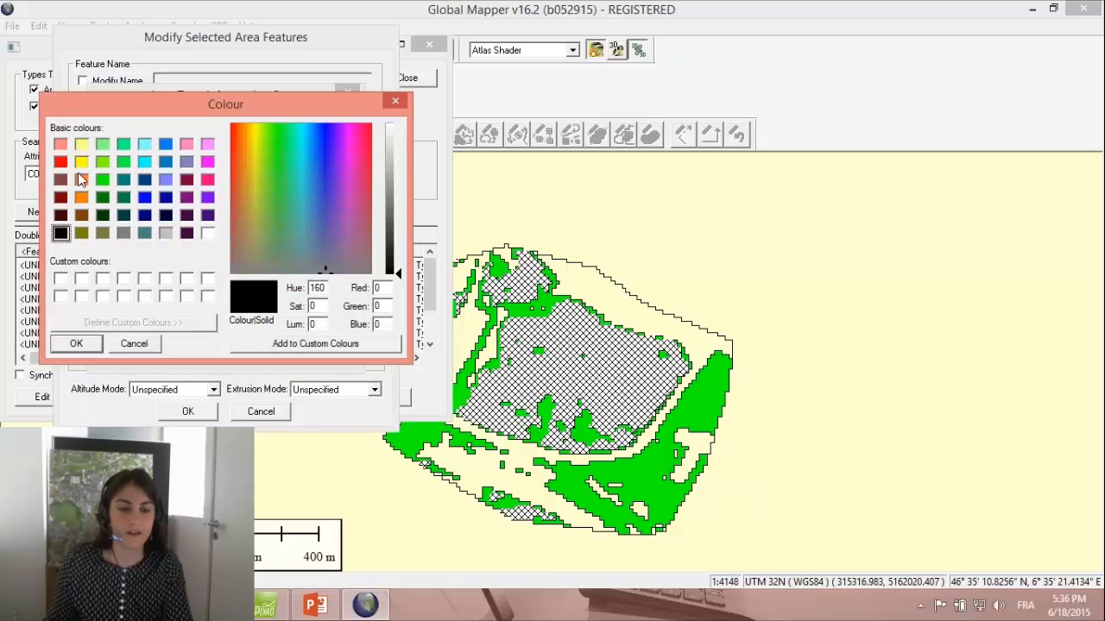
pyautogui.click(124, 215)
pyautogui.click(86, 344)
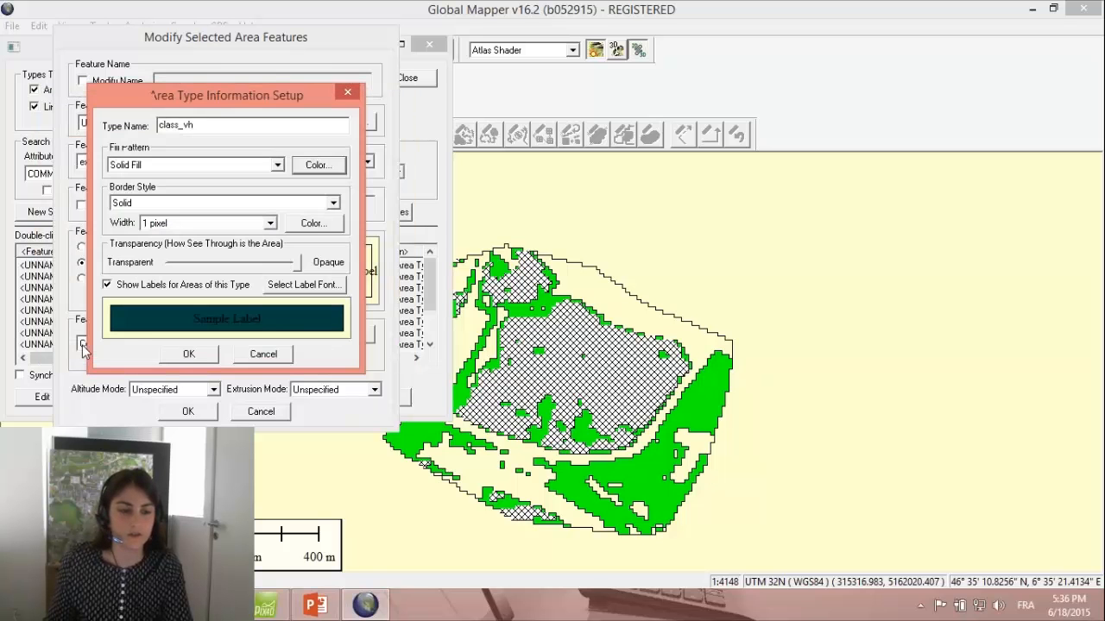
pyautogui.click(188, 354)
pyautogui.click(197, 409)
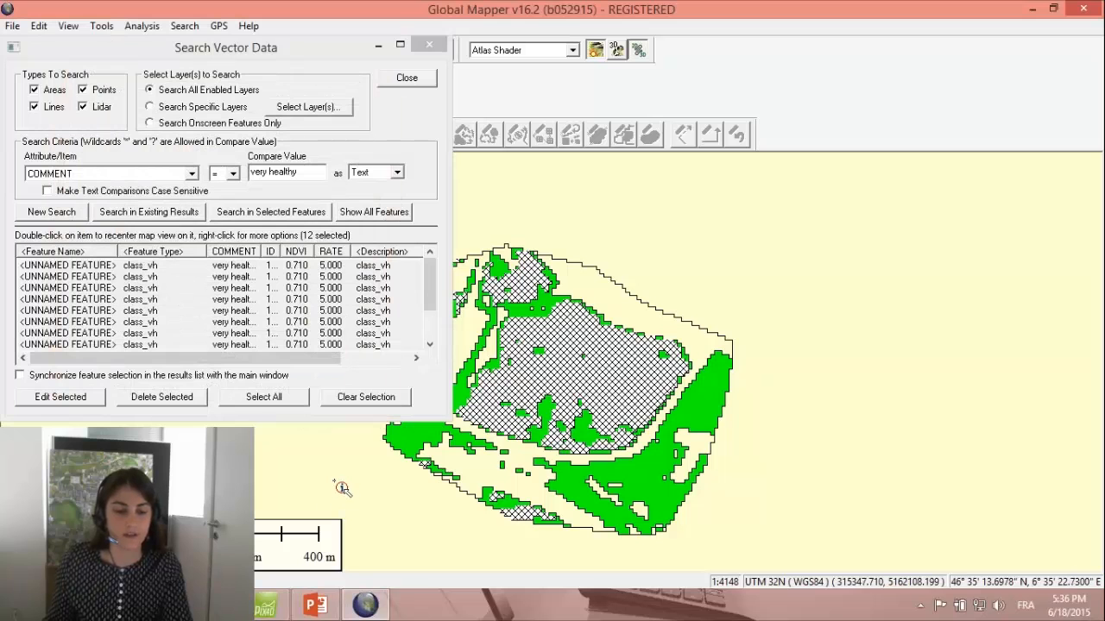
pyautogui.click(429, 44)
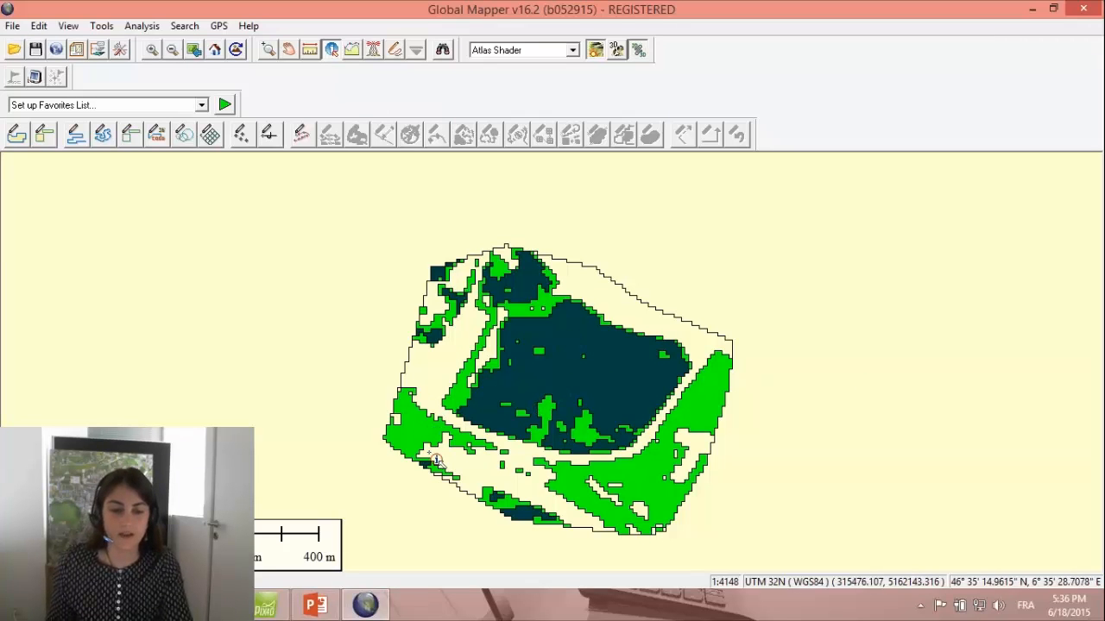
# Start a new vector search, check the class description in Pix4Dmapper, and select all Global Mapper features whose COMMENT equals not healthy.
pyautogui.click(439, 51)
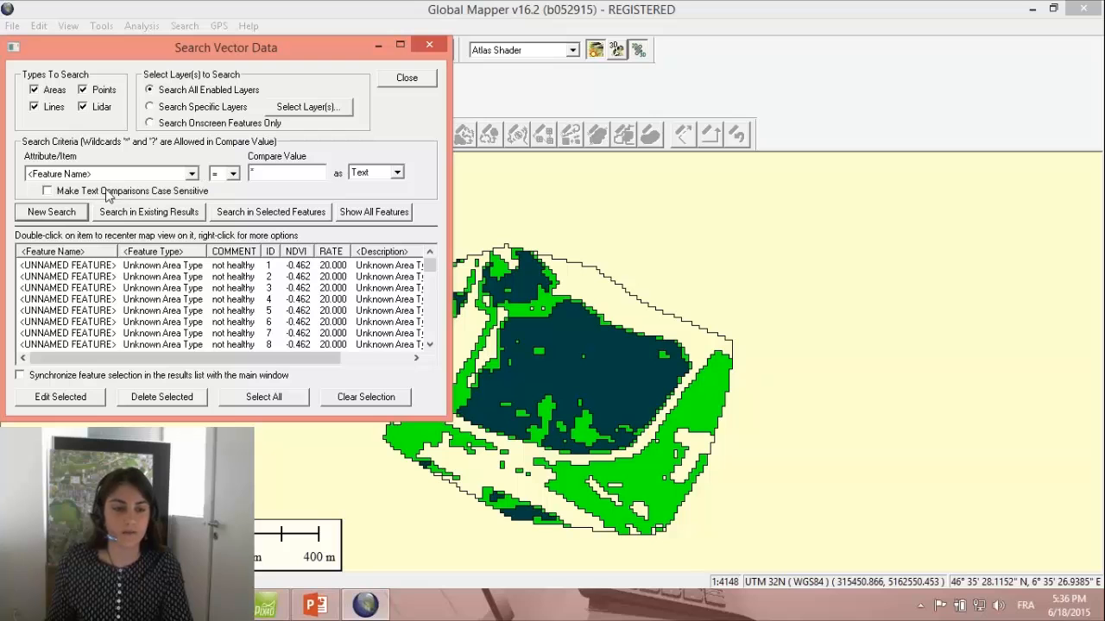
pyautogui.click(184, 175)
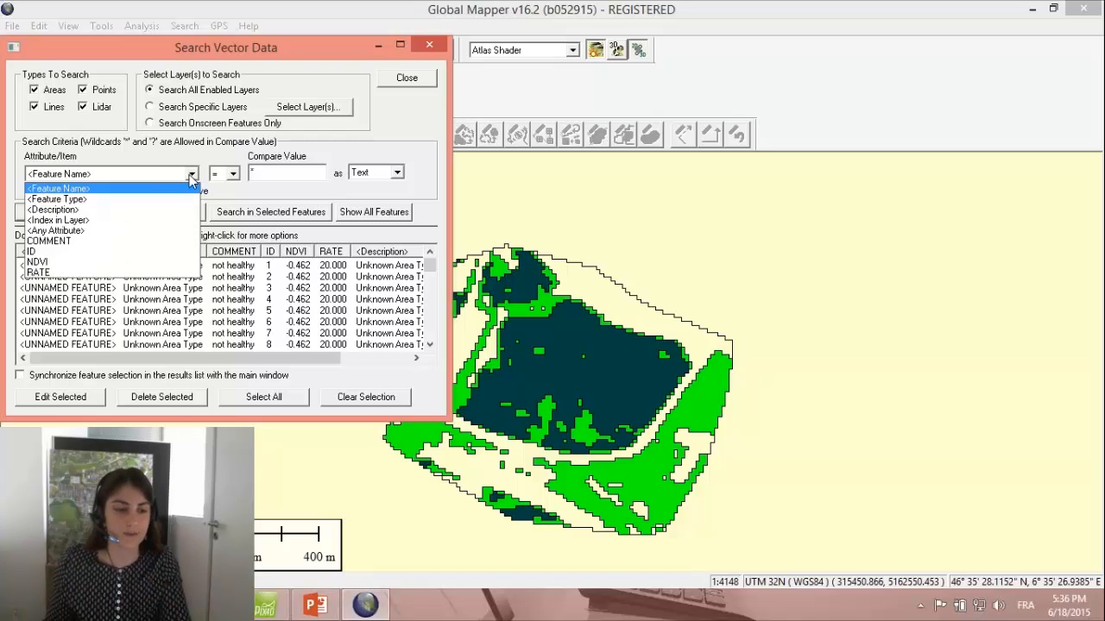
pyautogui.click(82, 246)
pyautogui.click(249, 172)
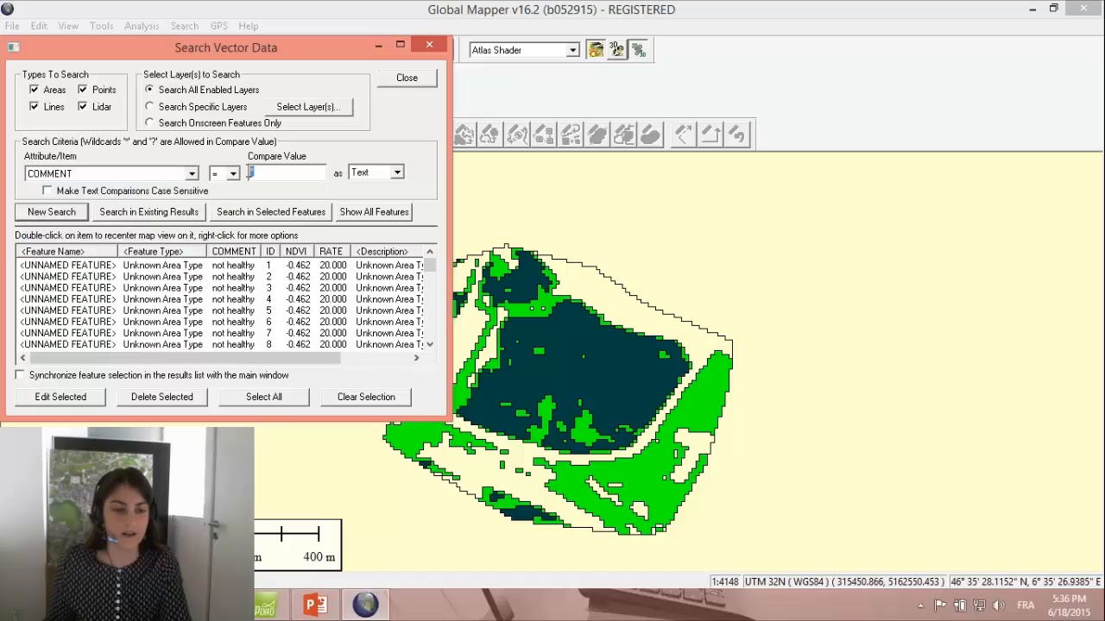
pyautogui.click(270, 605)
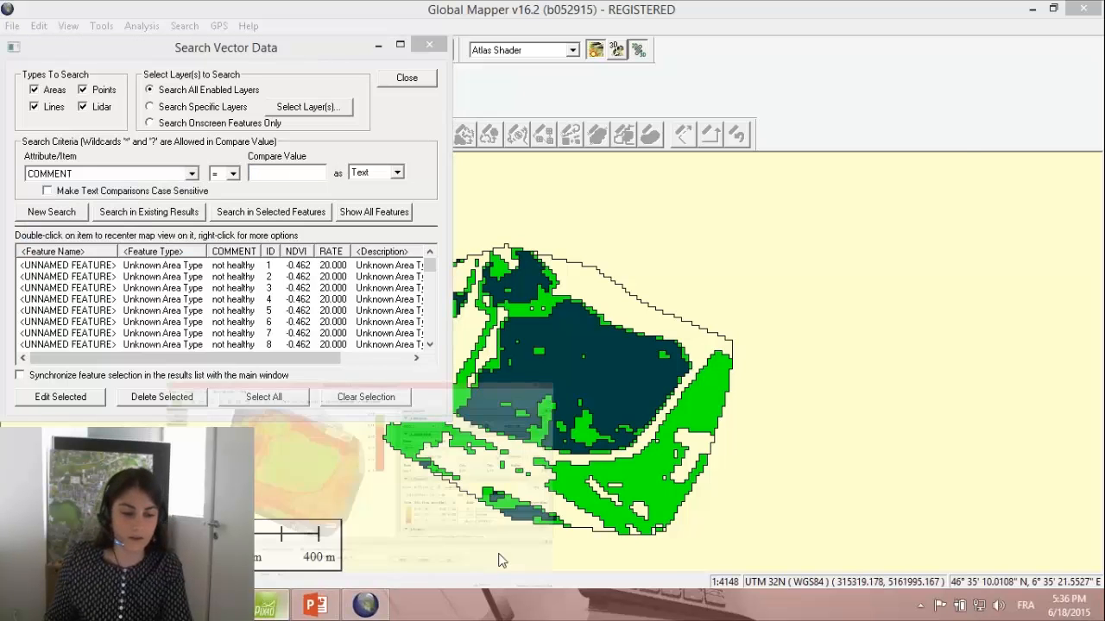
pyautogui.scroll(-2, 857, 419)
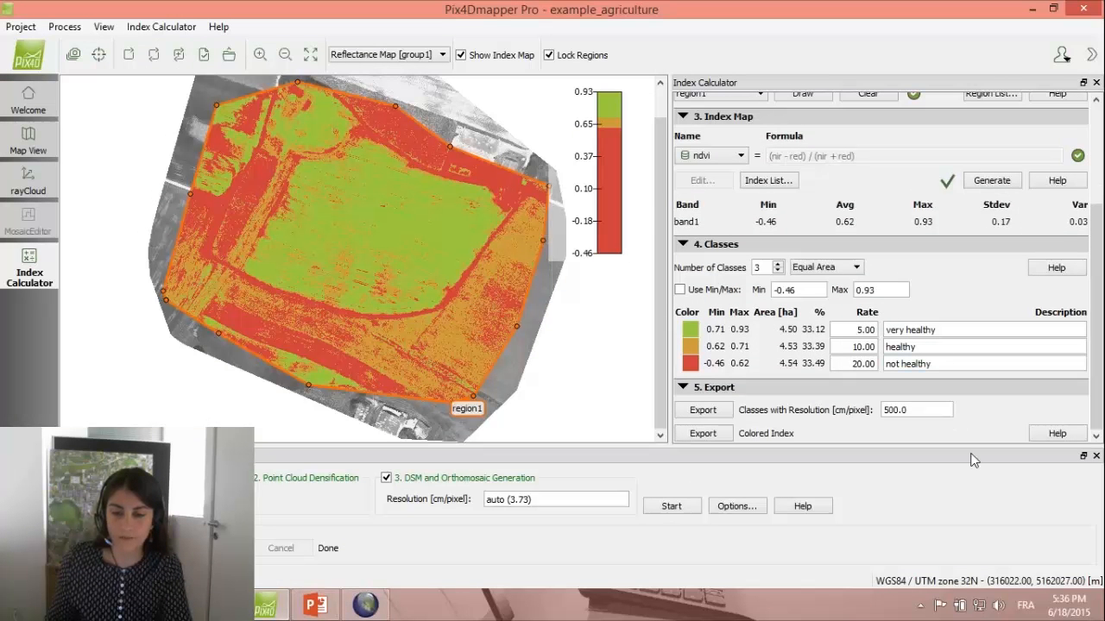
pyautogui.click(1096, 455)
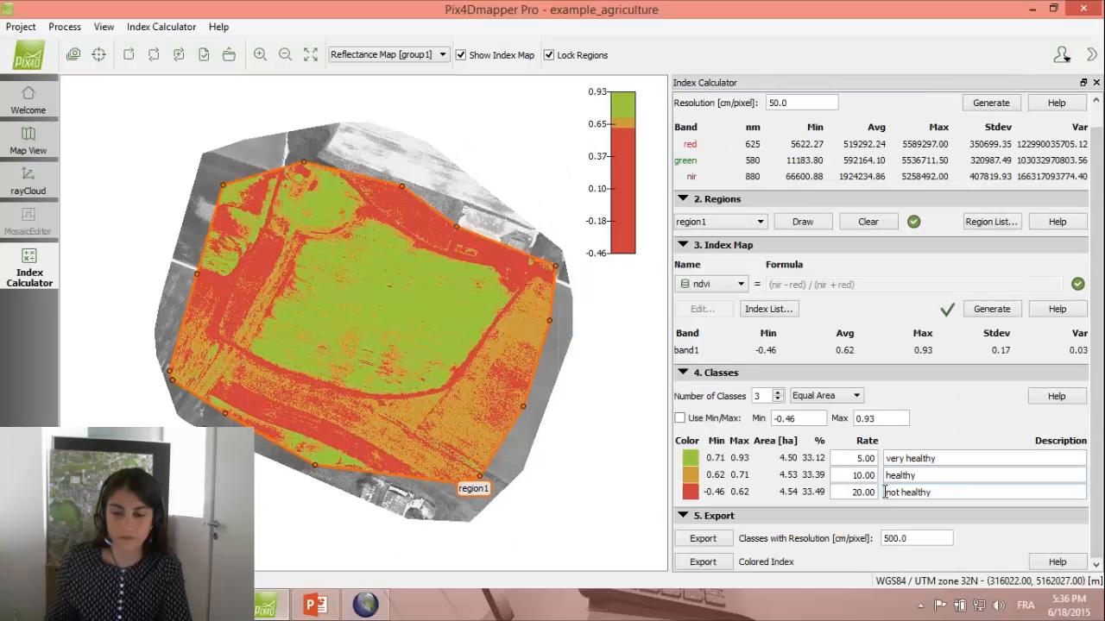
pyautogui.moveTo(937, 491); pyautogui.dragTo(883, 492)
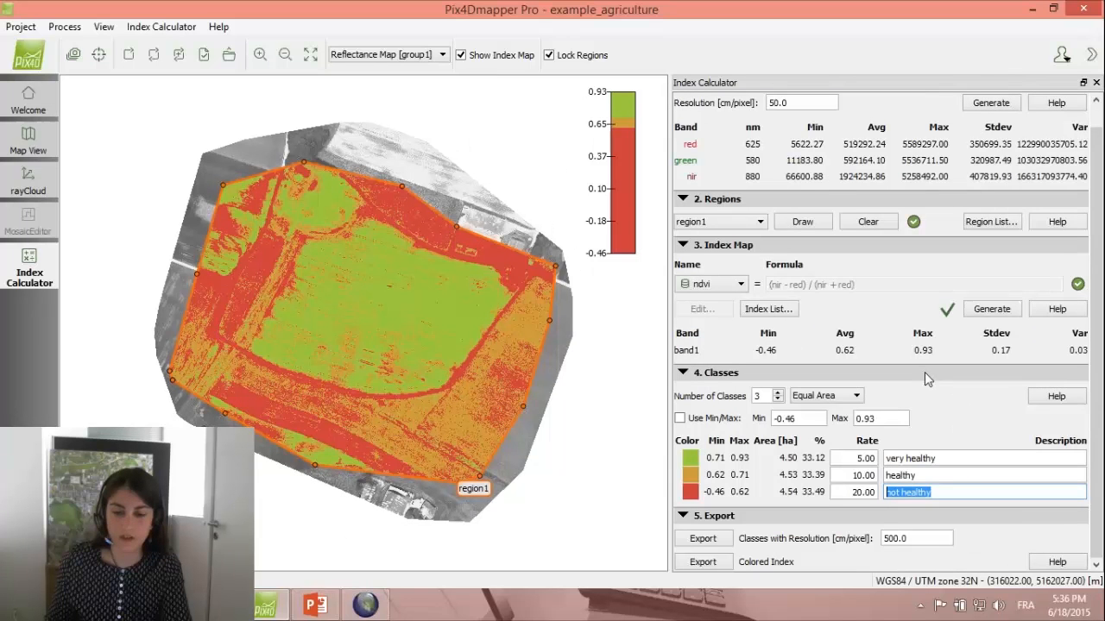
pyautogui.click(1033, 9)
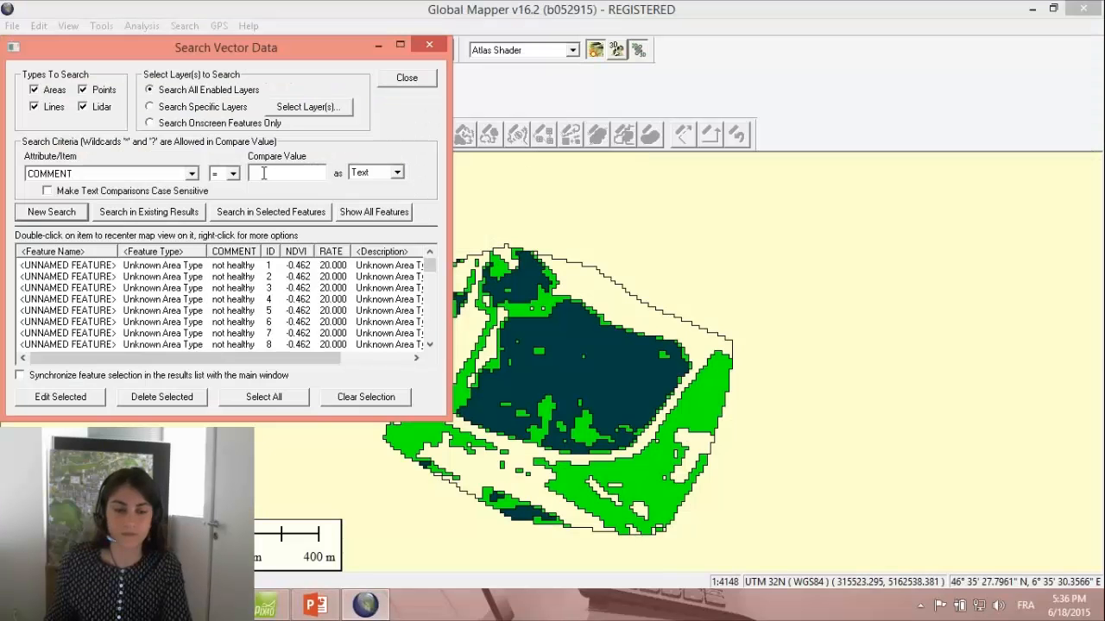
pyautogui.write('not healthy')
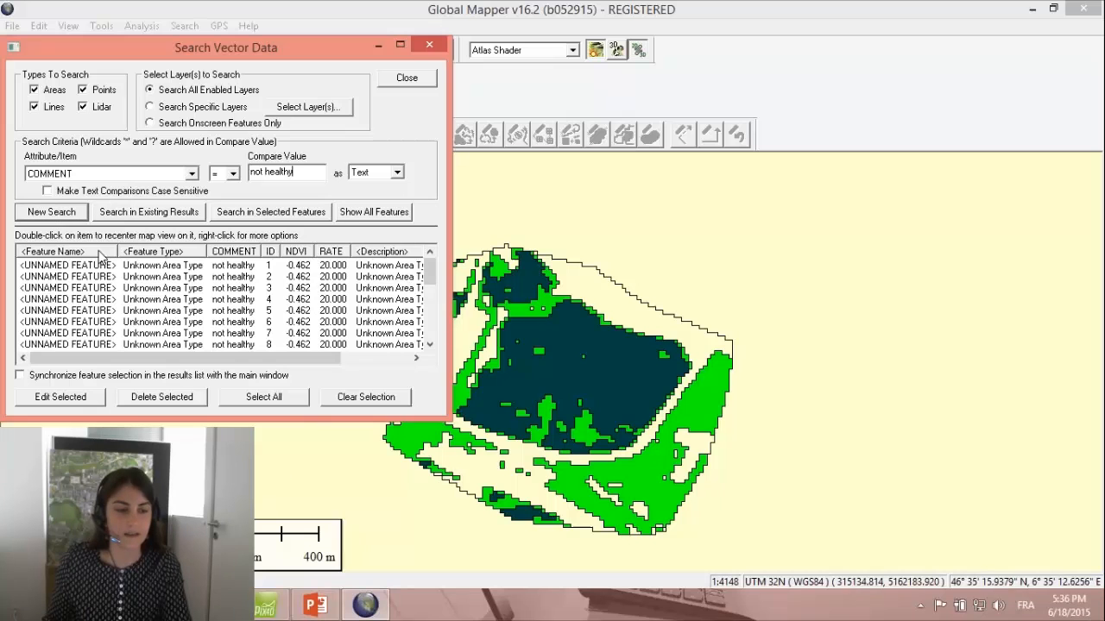
pyautogui.click(267, 396)
# Assign the selected not healthy areas a new area type named class_nh with a solid red fill, and close the vector search.
pyautogui.click(95, 400)
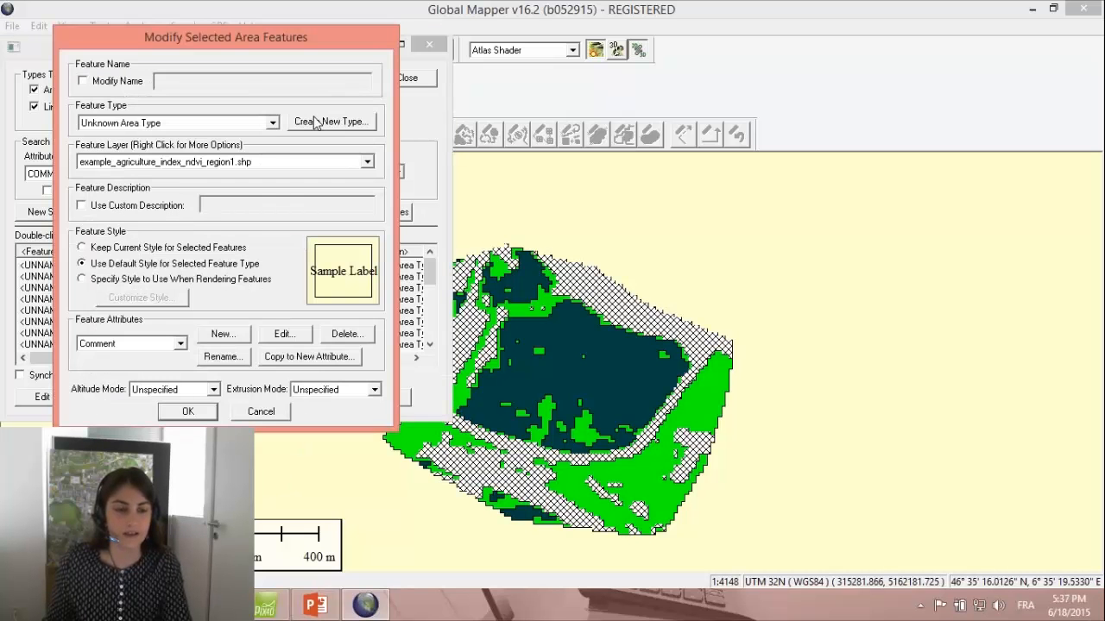
pyautogui.click(316, 122)
pyautogui.write('class_nh')
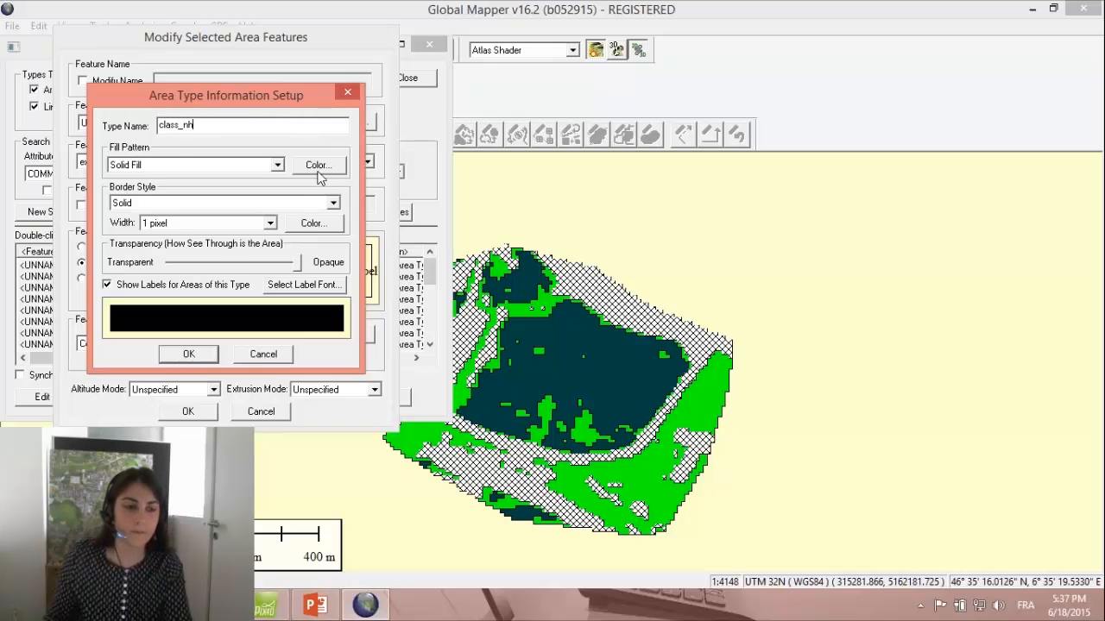
pyautogui.click(316, 166)
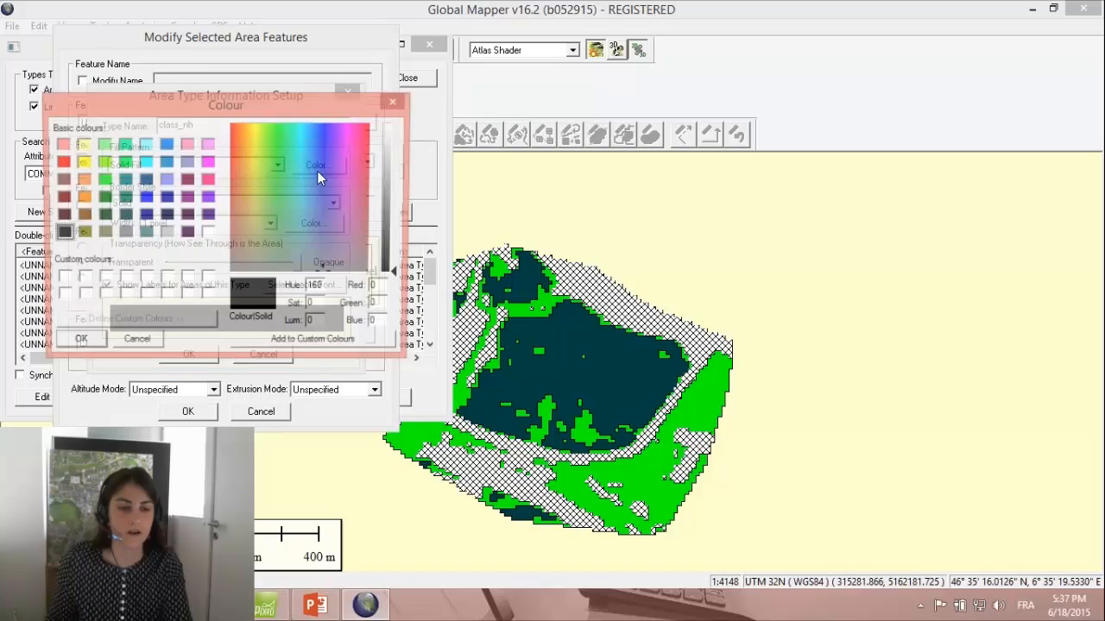
pyautogui.click(58, 164)
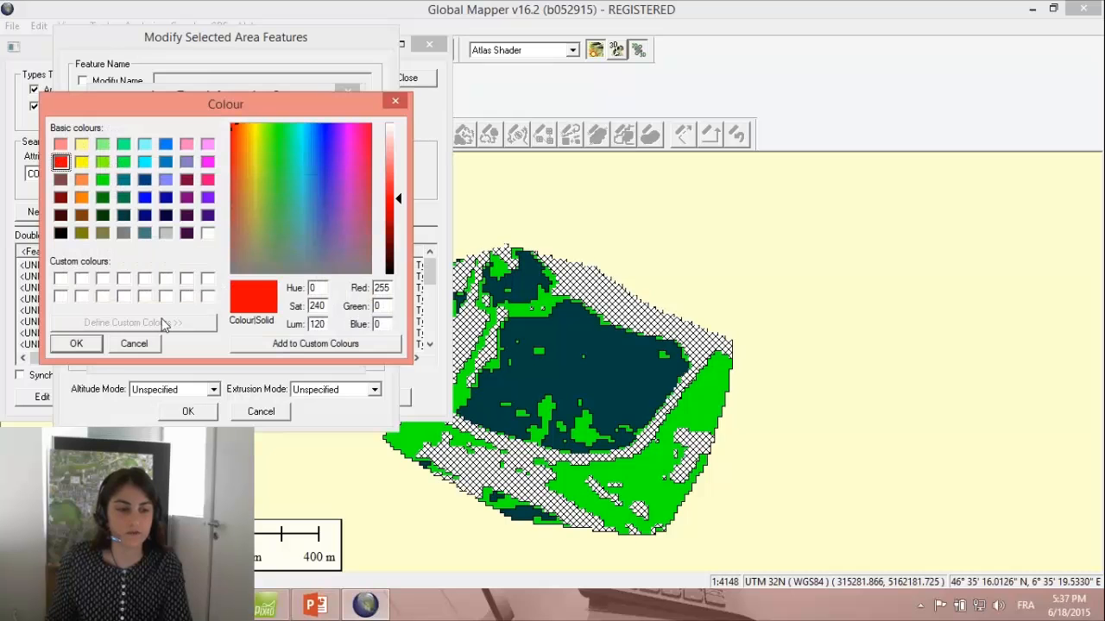
pyautogui.click(77, 343)
pyautogui.click(185, 354)
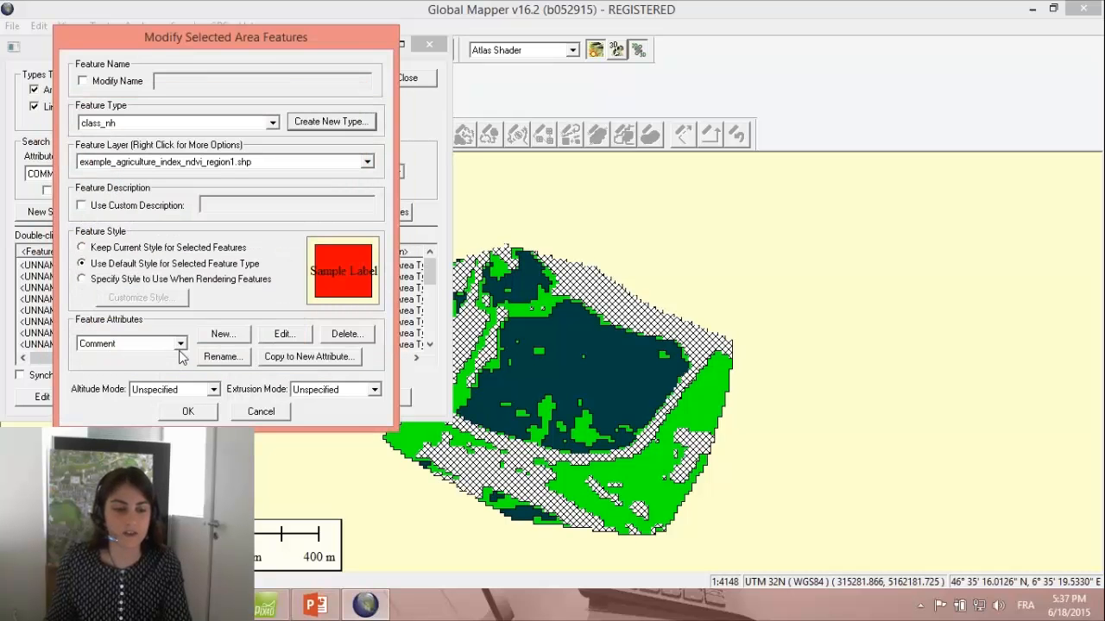
pyautogui.click(194, 415)
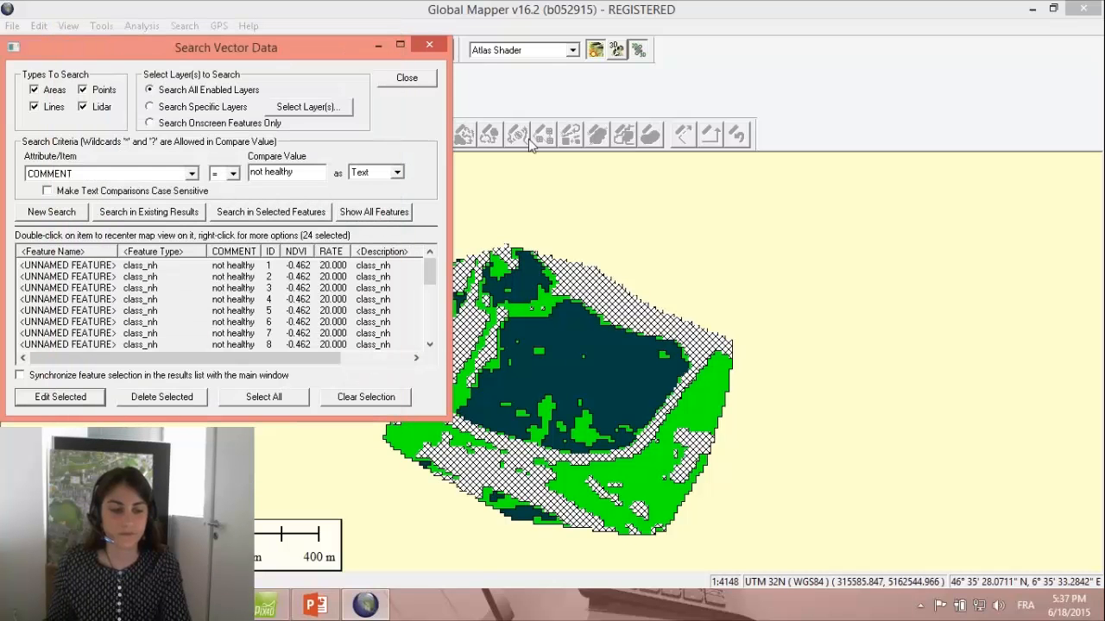
pyautogui.click(425, 42)
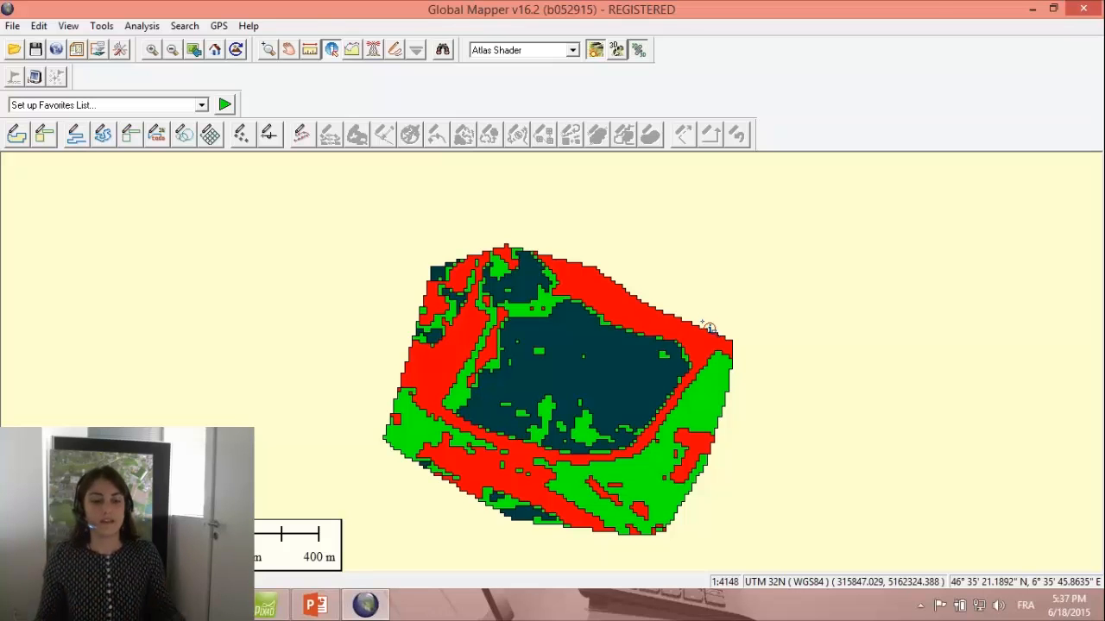
# Close Global Mapper, switch to the webinar_b.ppt presentation in PowerPoint, and advance to the Output folders slide.
pyautogui.click(1083, 8)
pyautogui.click(637, 363)
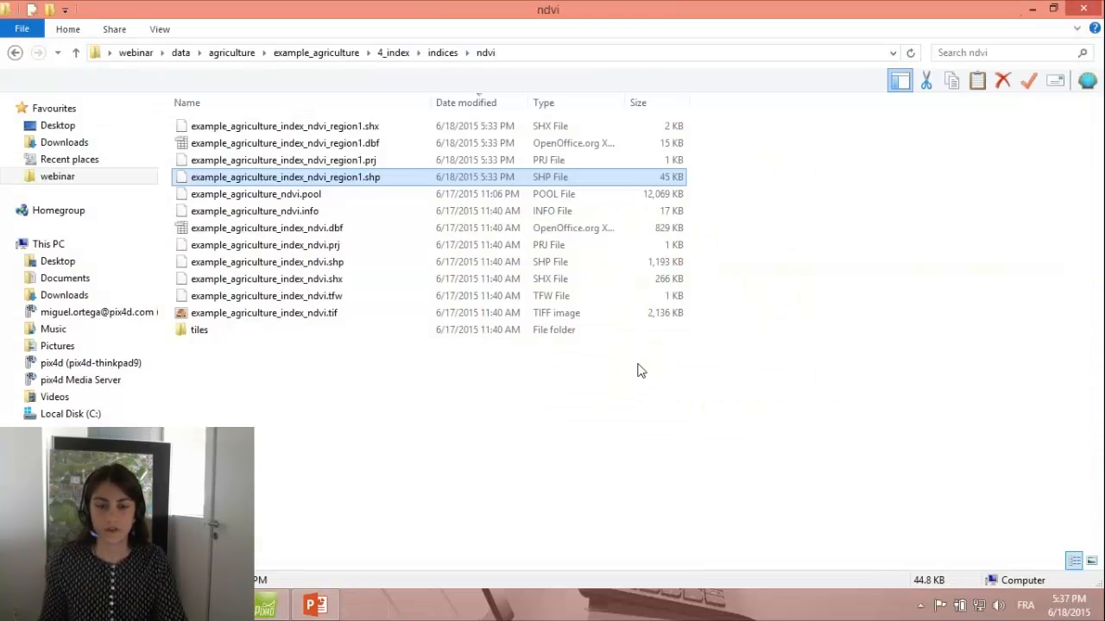
pyautogui.click(315, 604)
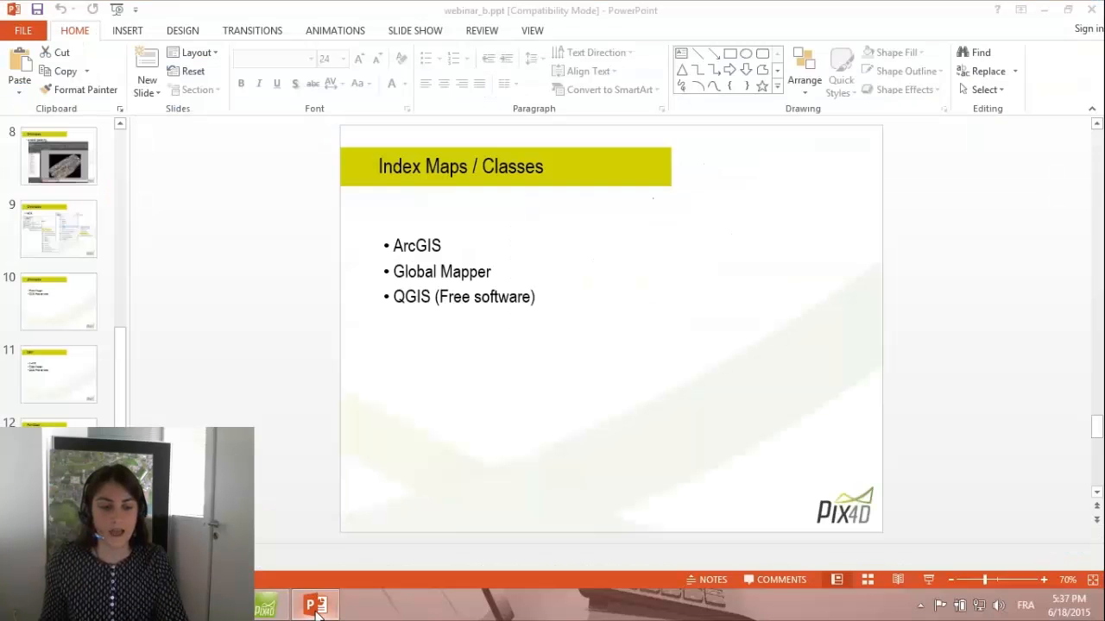
pyautogui.scroll(-1, 278, 417)
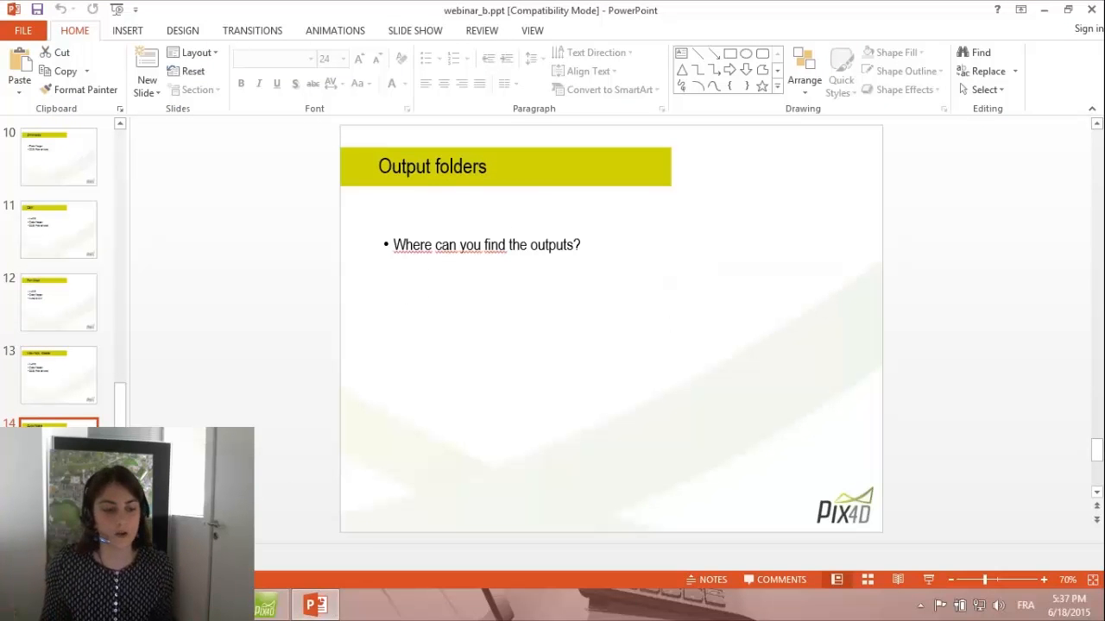
# Switch to File Explorer and open the 01_ts_full project folder inside webinar, data, gluglu.
pyautogui.click(118, 605)
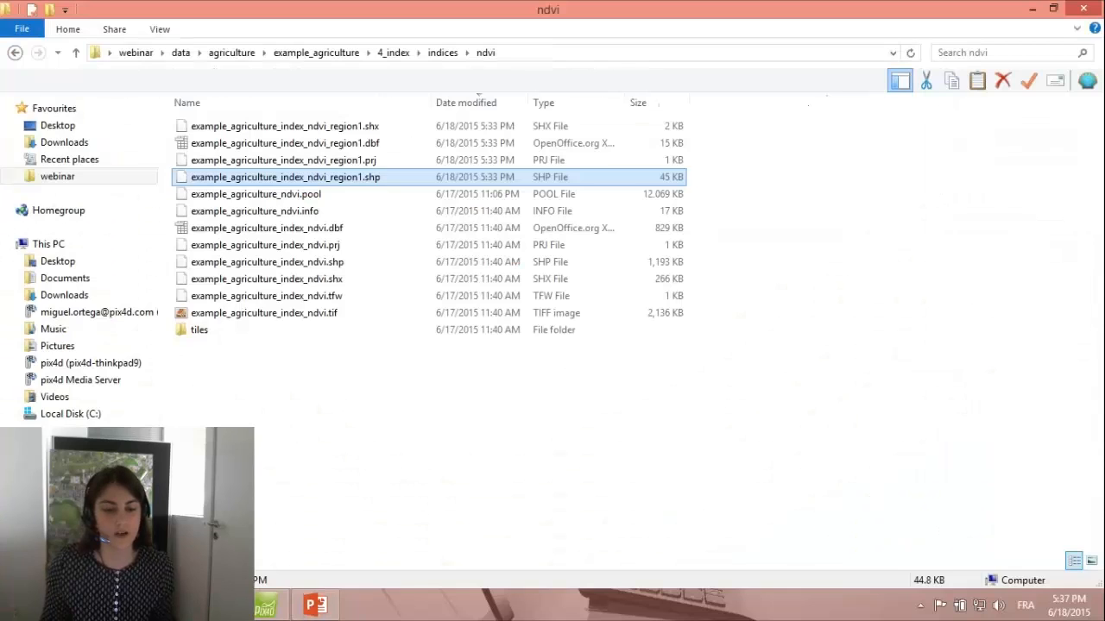
pyautogui.click(137, 54)
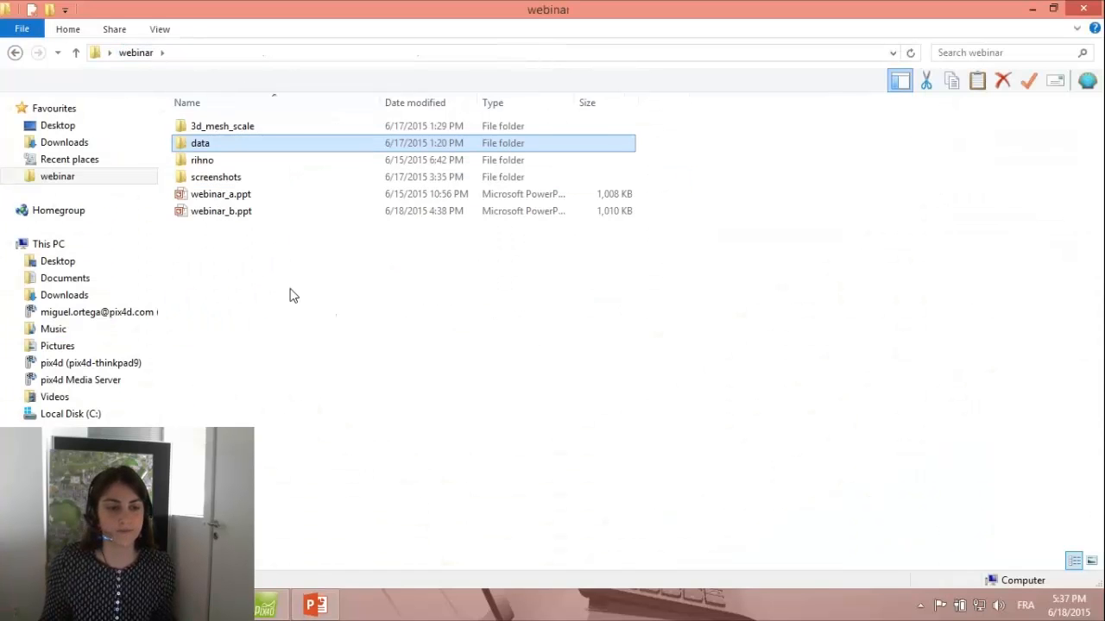
pyautogui.doubleClick(214, 144)
pyautogui.doubleClick(221, 146)
pyautogui.click(259, 161)
pyautogui.click(248, 131)
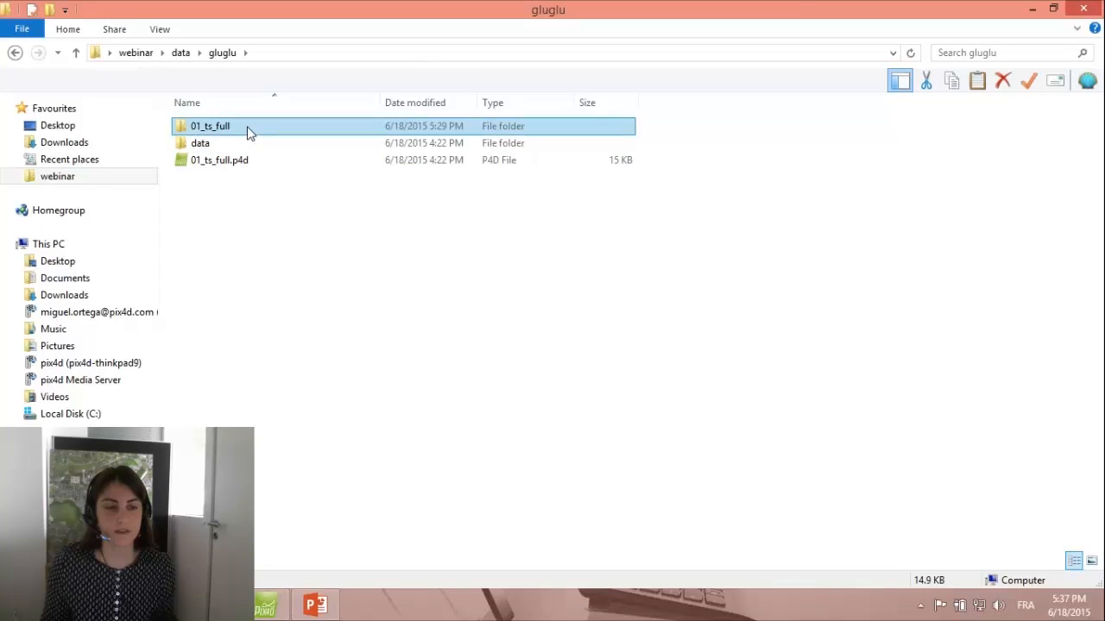
pyautogui.doubleClick(248, 130)
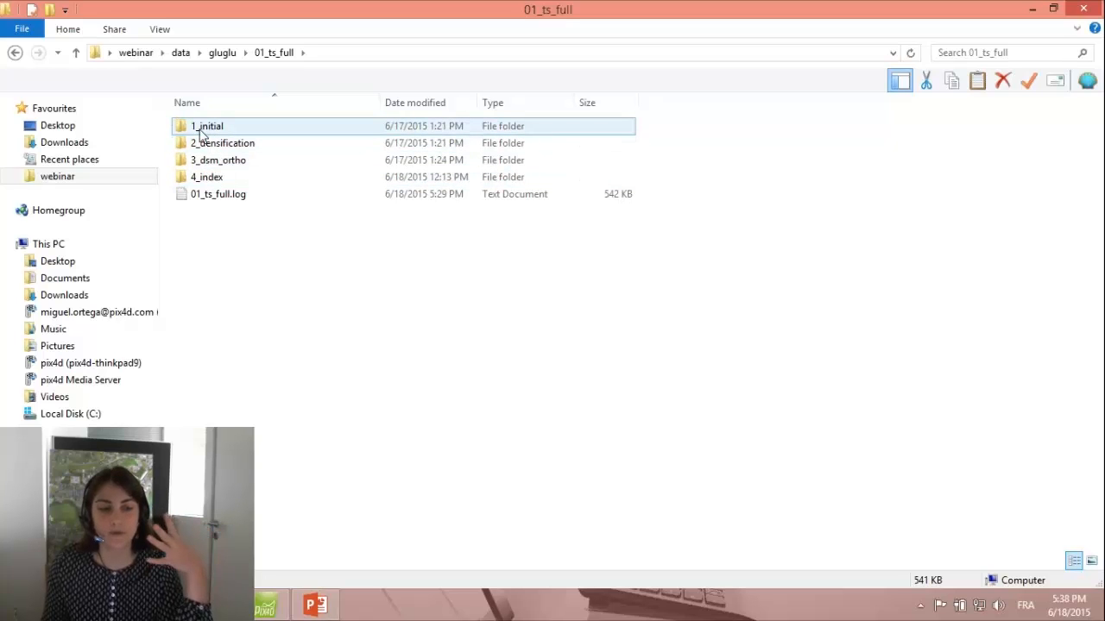
# Point out the 1_initial output folder, and open the 3d_mesh folder inside 2_densification to view the mesh files.
pyautogui.moveTo(197, 133)
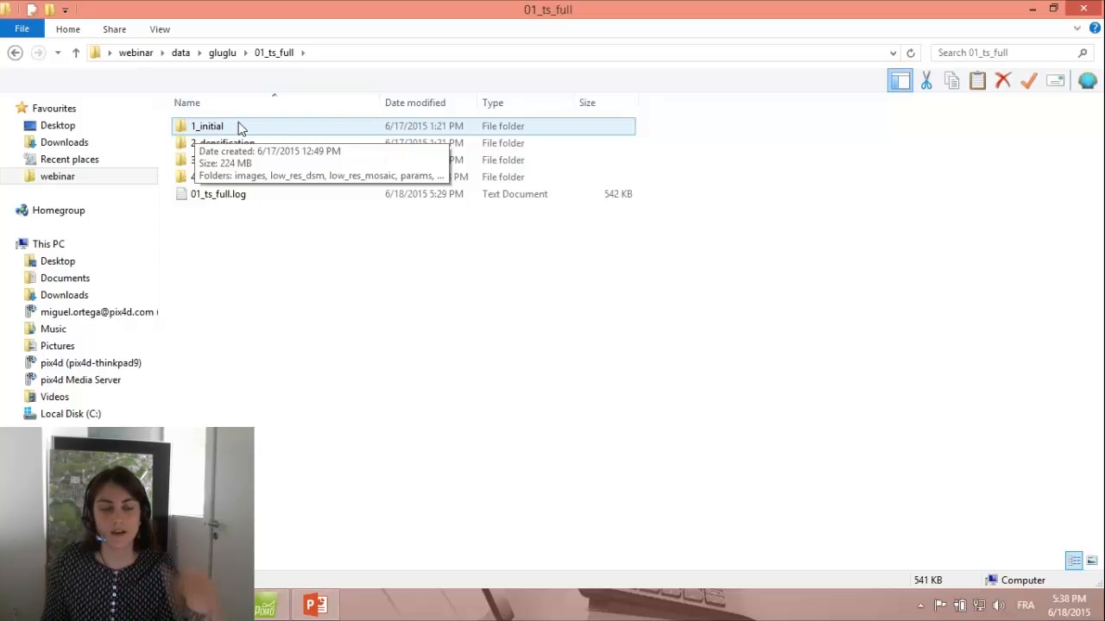
pyautogui.click(240, 128)
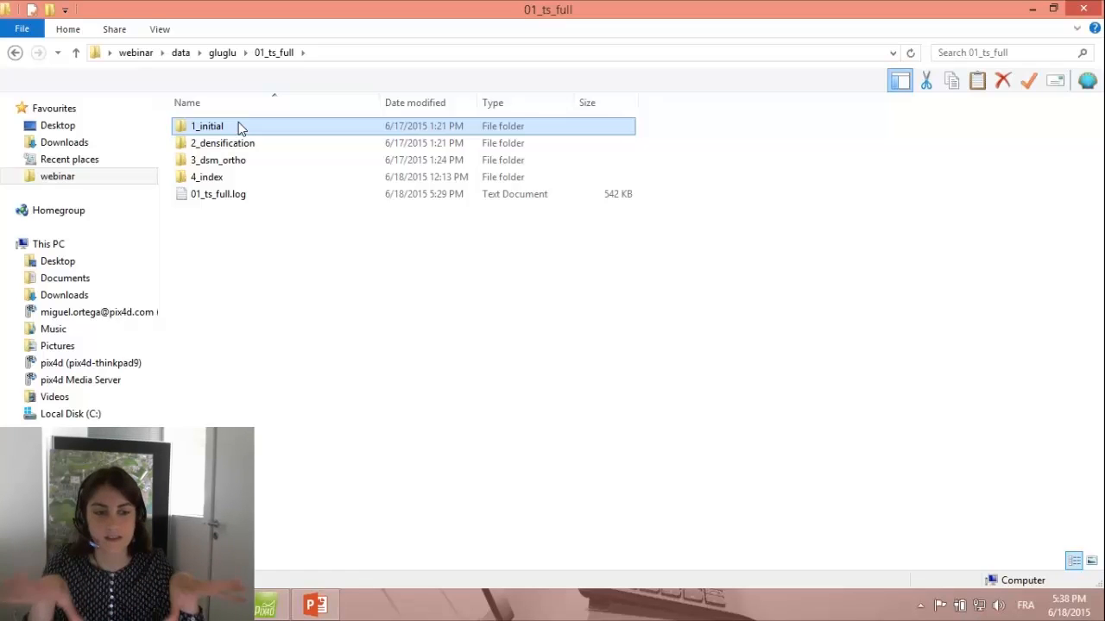
pyautogui.keyDown('shift'); pyautogui.click(243, 140); pyautogui.keyUp('shift')
pyautogui.click(243, 142)
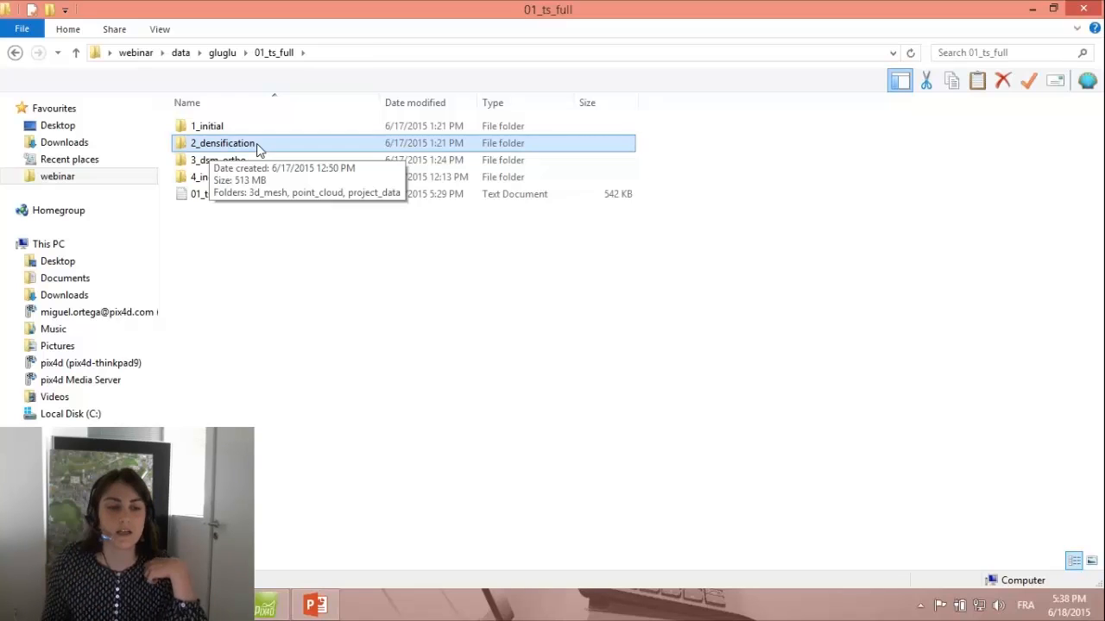
pyautogui.doubleClick(257, 144)
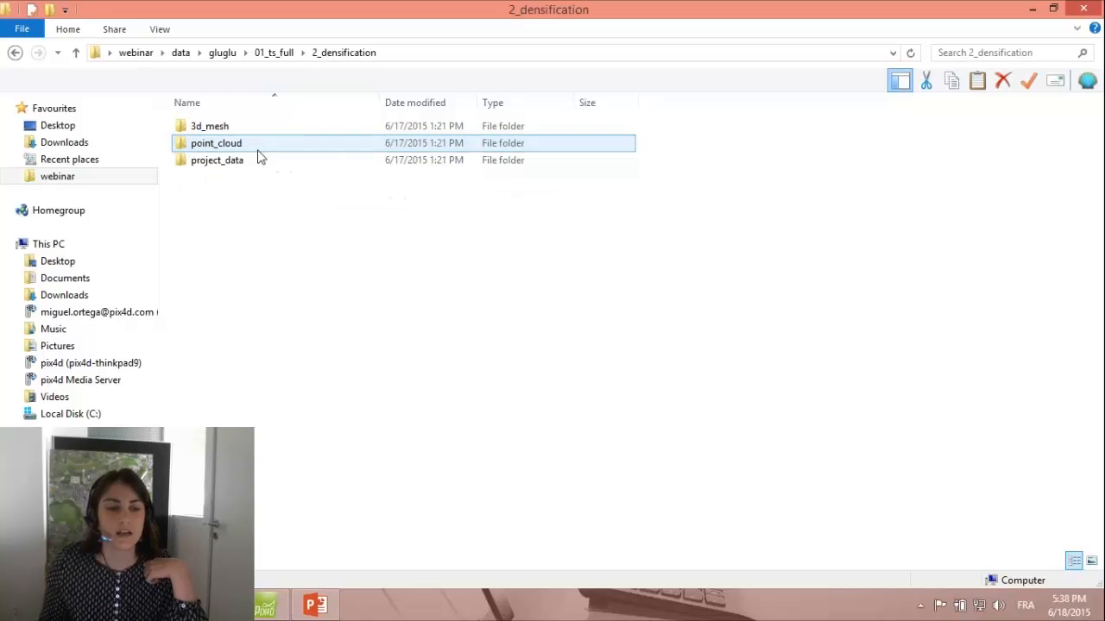
pyautogui.doubleClick(210, 130)
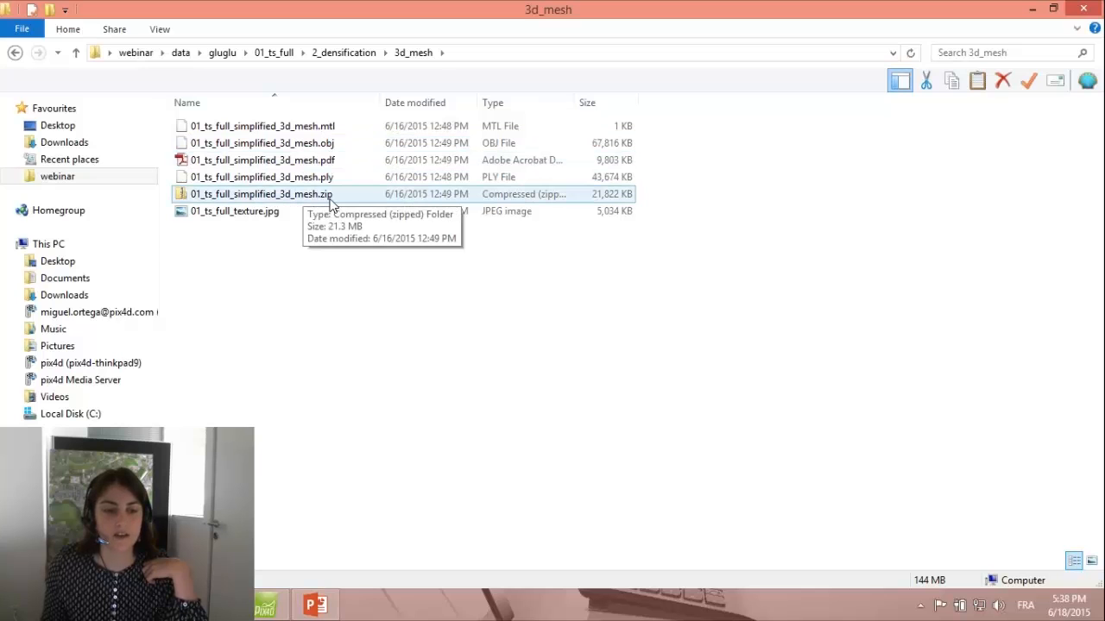
# Open 01_ts_full_simplified_3d_mesh.pdf in Adobe Reader, inspect the 3D model by rotating and zooming it, and close the document.
pyautogui.click(325, 167)
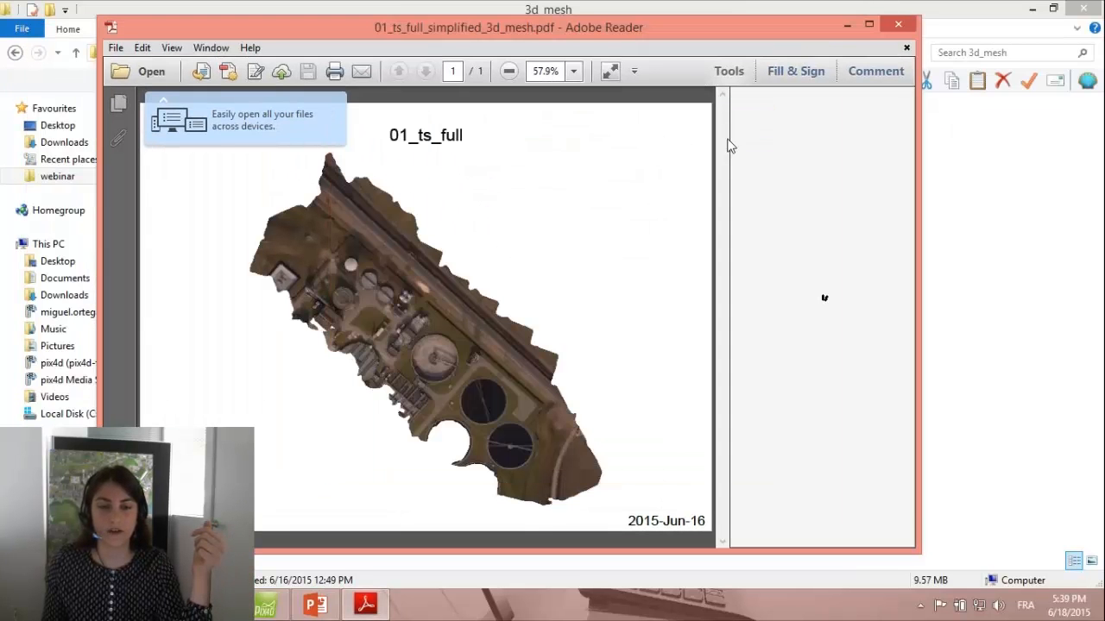
pyautogui.moveTo(457, 411); pyautogui.dragTo(495, 396)
pyautogui.scroll(5, 465, 369)
pyautogui.scroll(-4, 481, 427)
pyautogui.scroll(3, 463, 422)
pyautogui.scroll(-5, 495, 400)
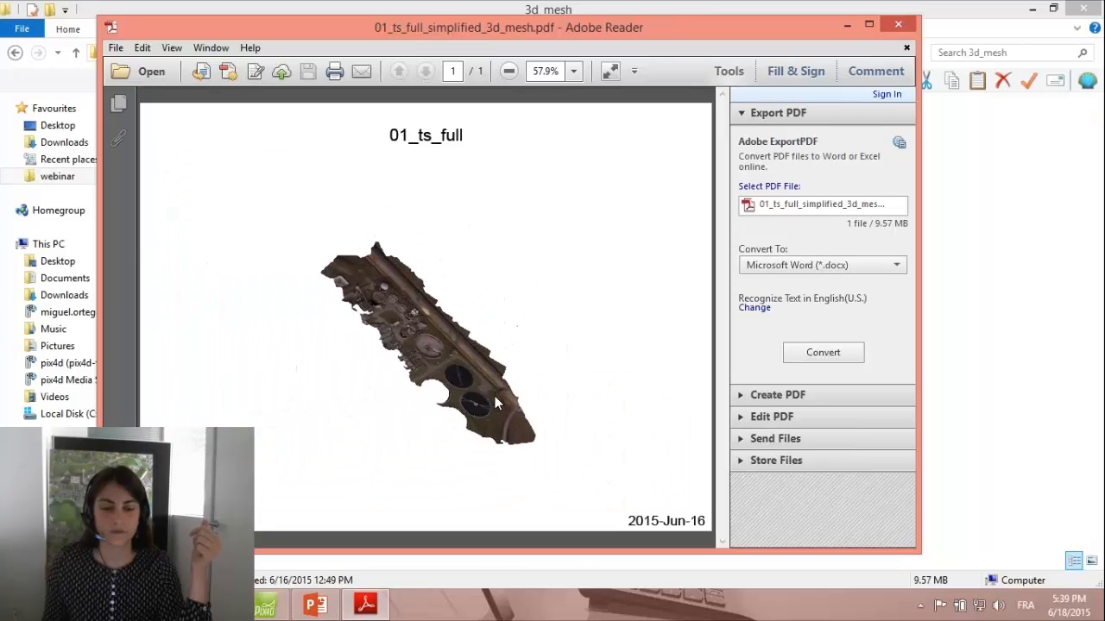
pyautogui.scroll(3, 495, 396)
pyautogui.moveTo(495, 396); pyautogui.dragTo(621, 328)
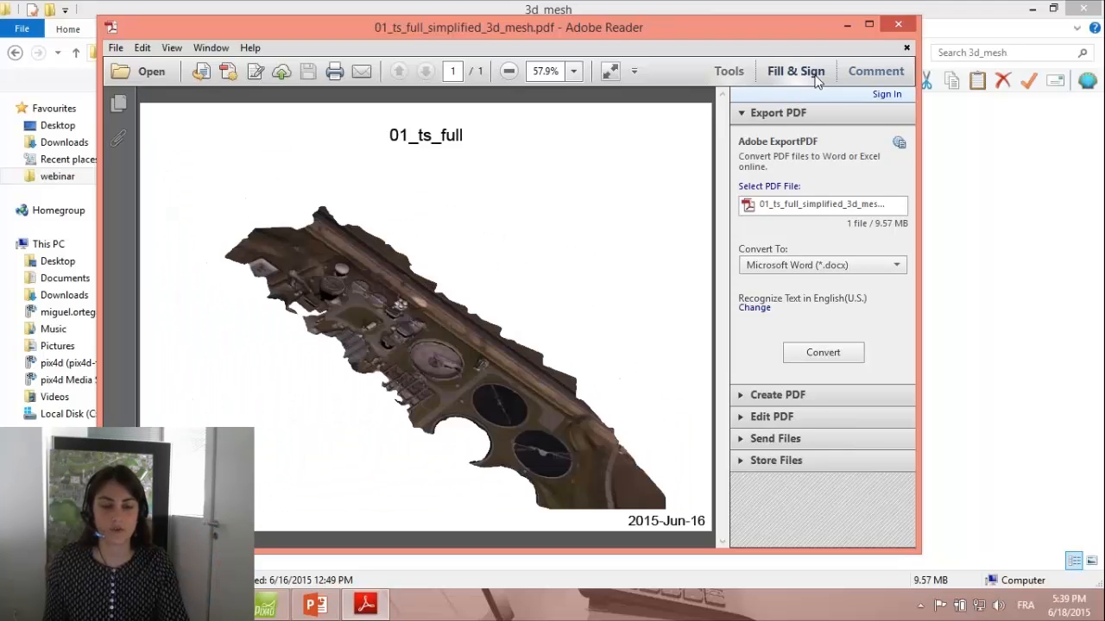
pyautogui.click(899, 28)
# Open the 3_dsm_ortho folder of 01_ts_full, point out its 1_dsm and 2_mosaic subfolders, and return to 01_ts_full.
pyautogui.click(275, 53)
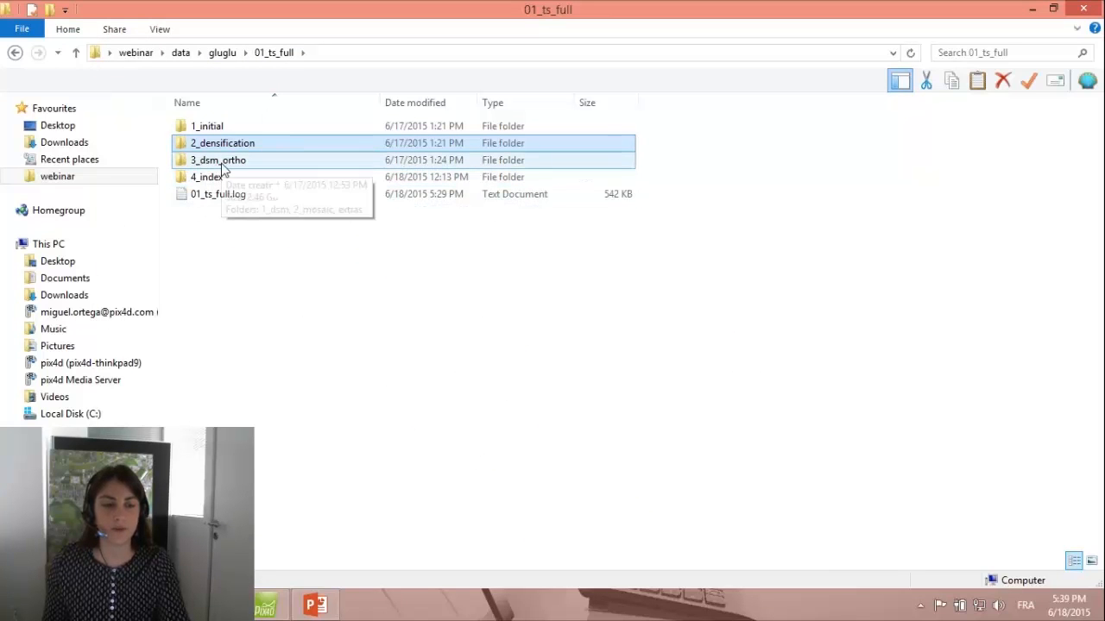
pyautogui.doubleClick(223, 163)
pyautogui.click(234, 129)
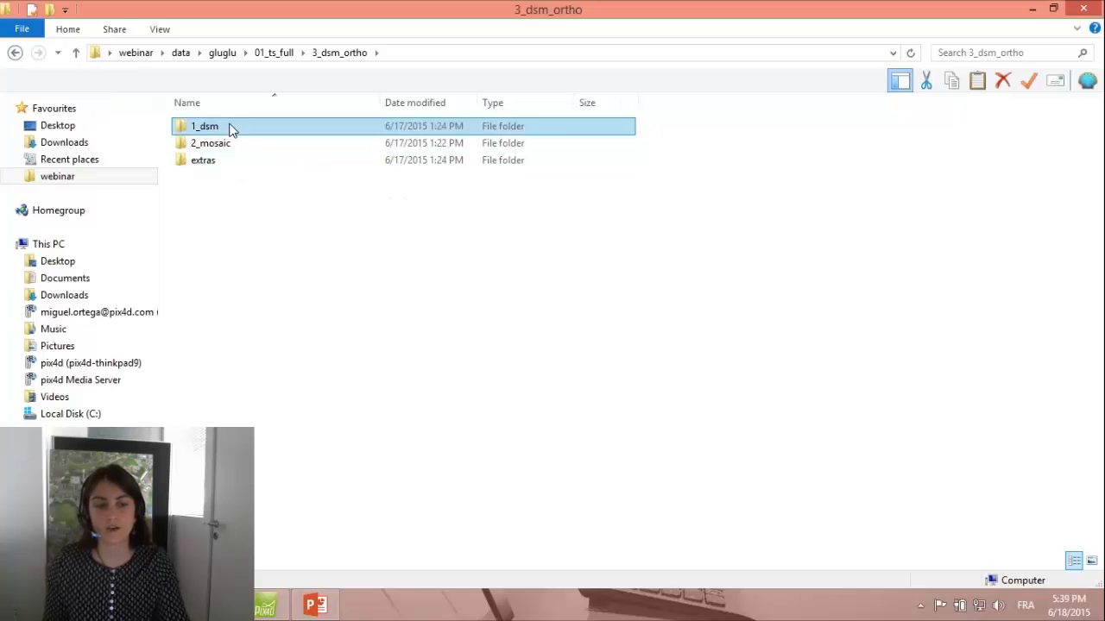
pyautogui.click(242, 152)
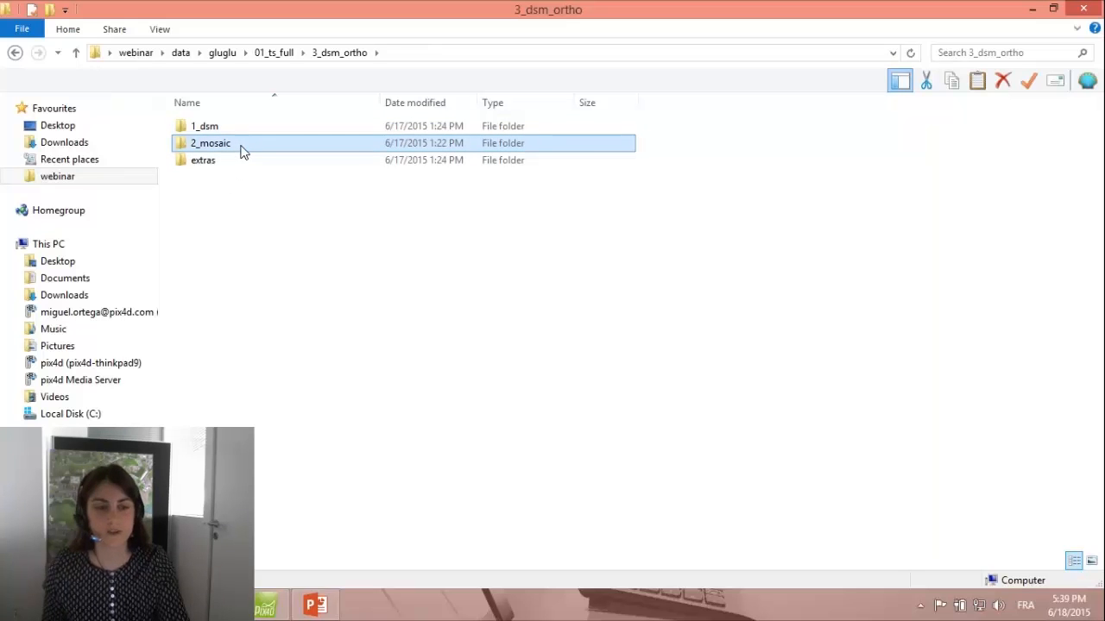
pyautogui.click(277, 55)
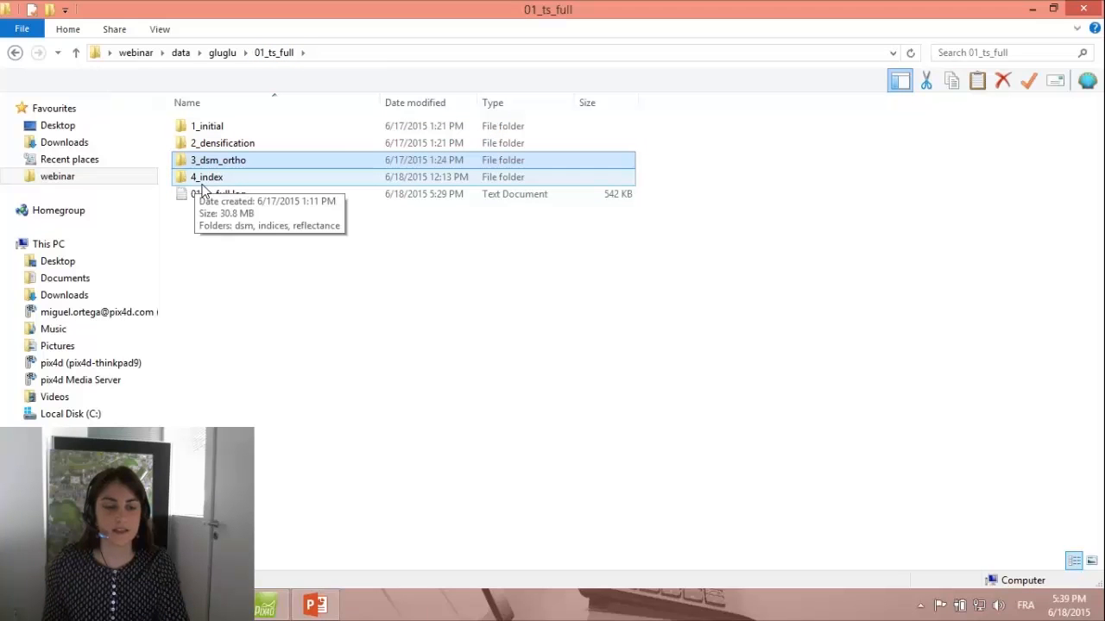
# Open the red folder inside 4_index, indices, point out 01_ts_full_index_red.tif and 01_ts_full_index_red.shp, and return to 01_ts_full.
pyautogui.doubleClick(208, 178)
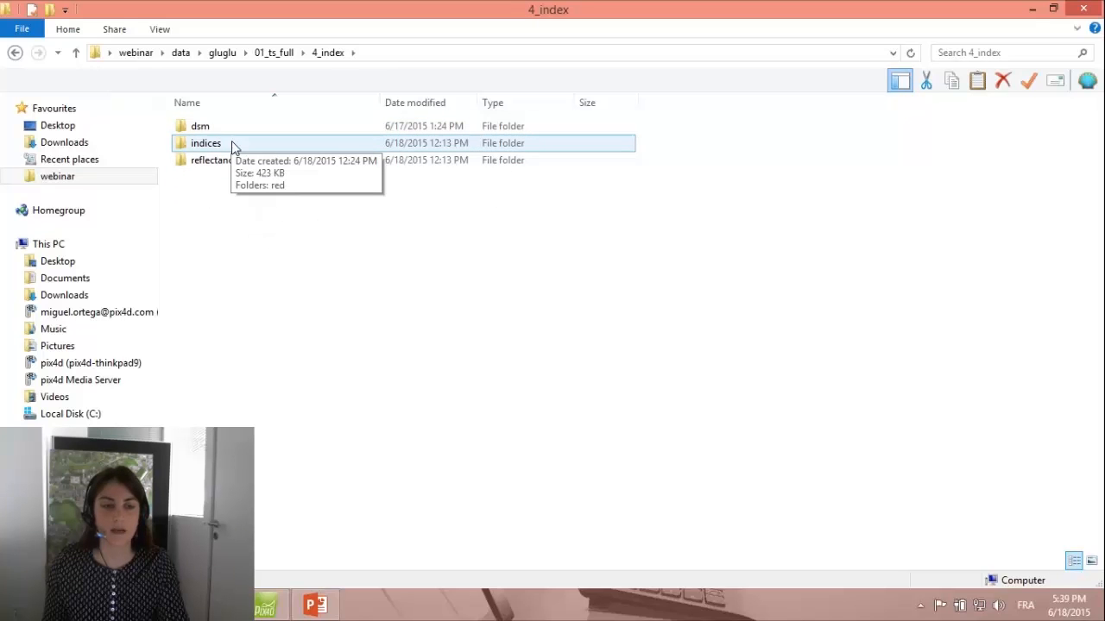
pyautogui.doubleClick(232, 144)
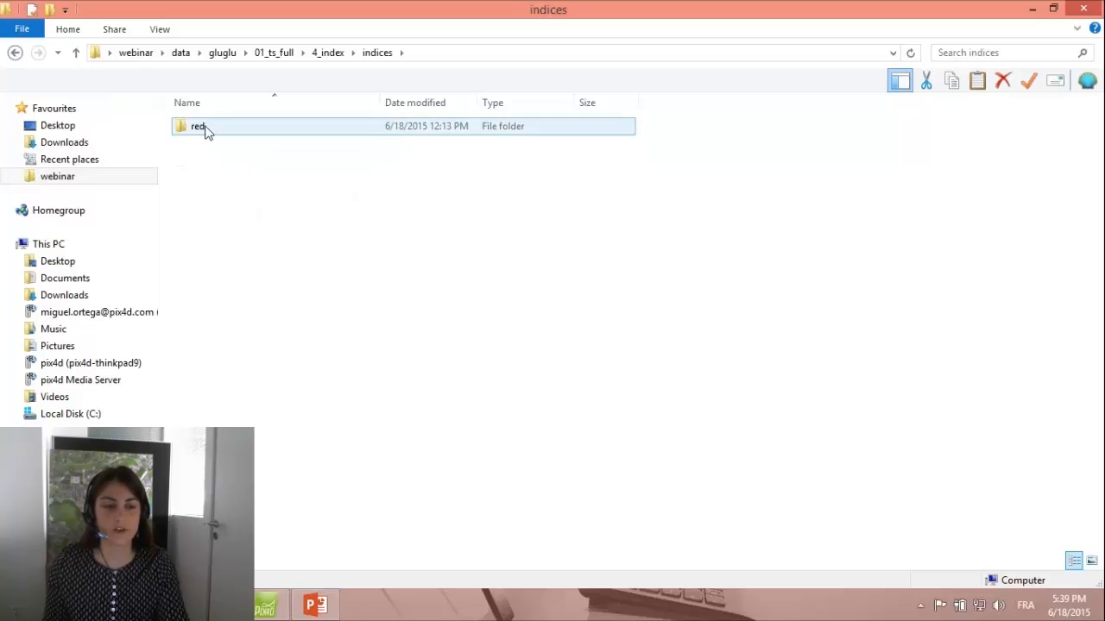
pyautogui.doubleClick(204, 129)
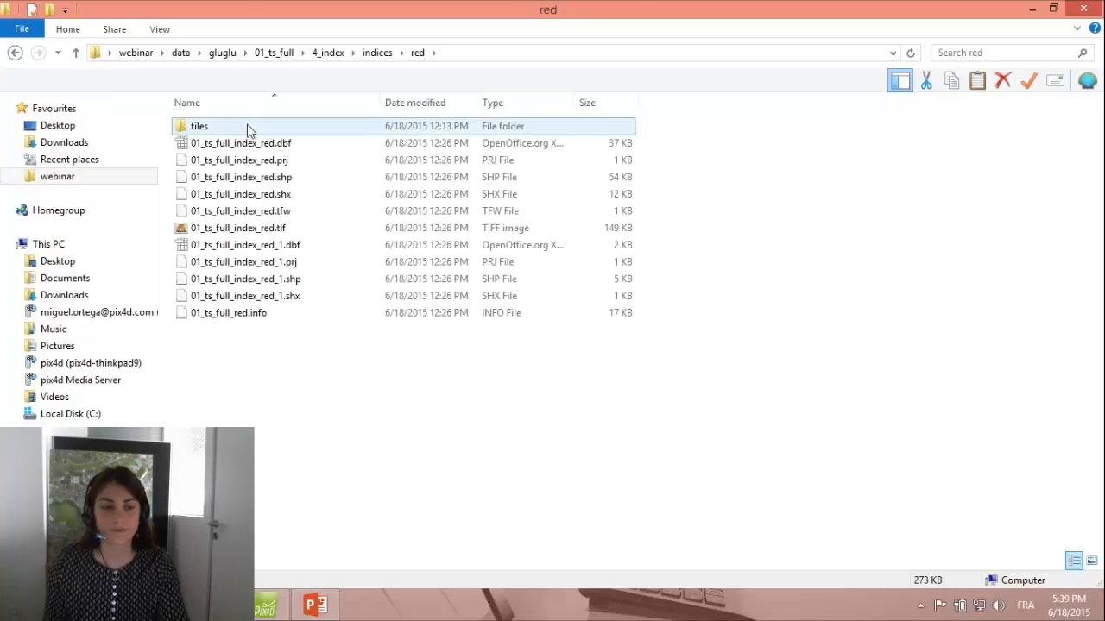
pyautogui.click(248, 228)
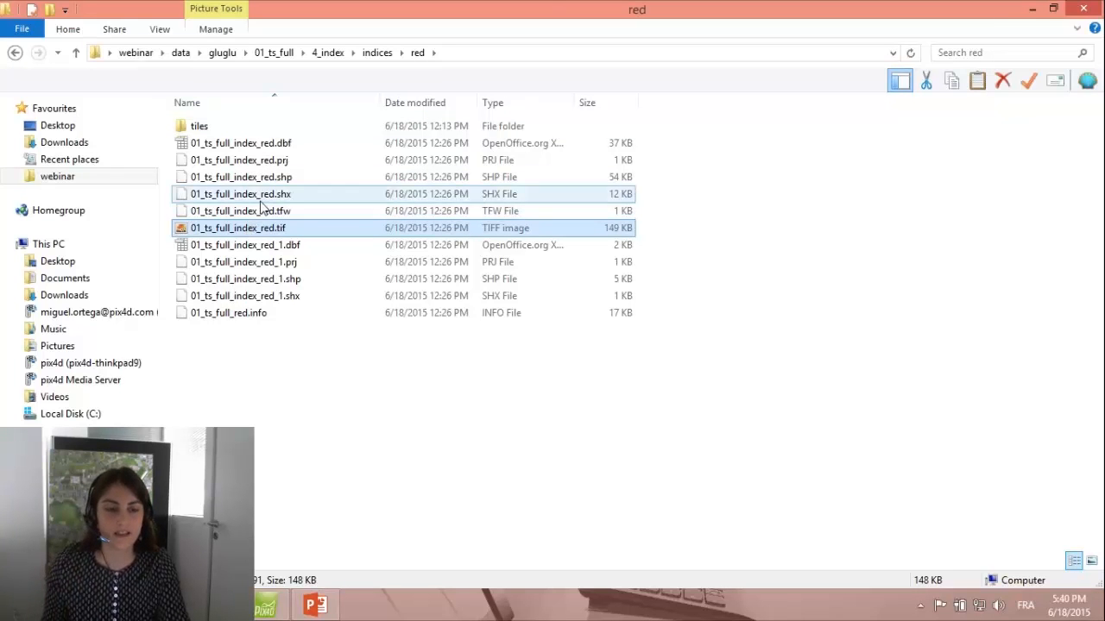
pyautogui.click(280, 178)
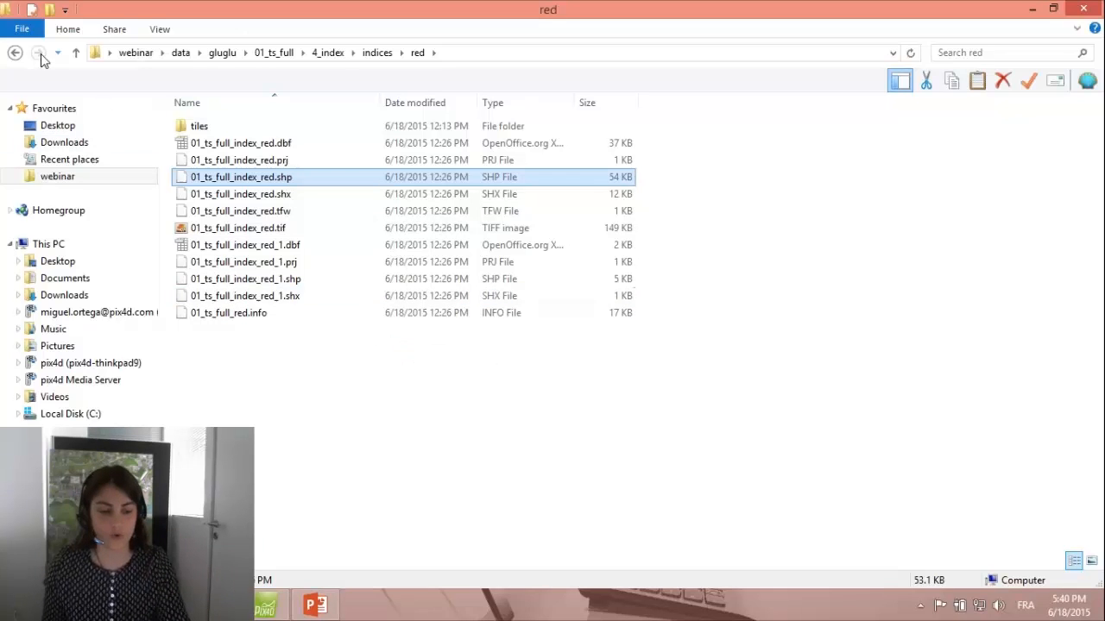
pyautogui.click(15, 53)
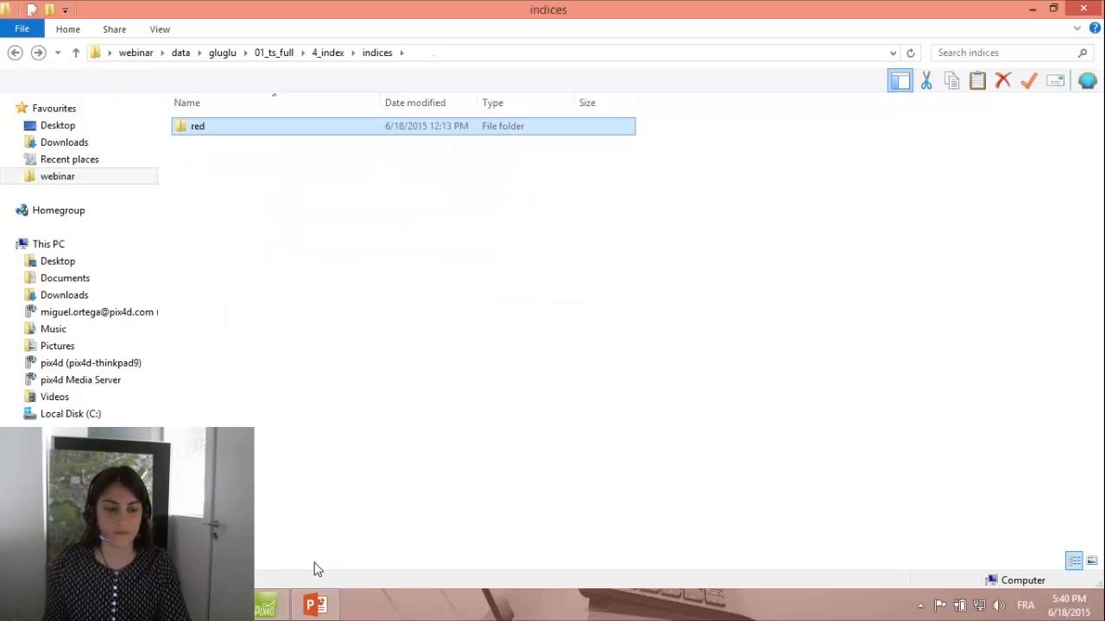
pyautogui.click(15, 52)
pyautogui.click(15, 53)
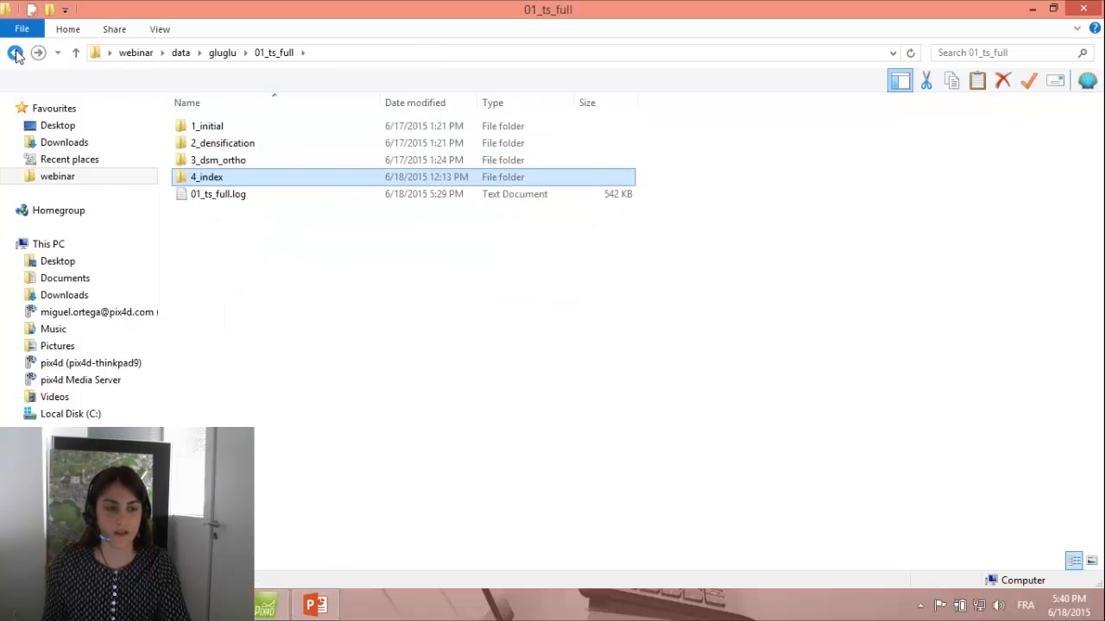
# Switch to the webinar_b.ppt presentation in PowerPoint and show the "Trial, Support and more..." slide.
pyautogui.click(315, 606)
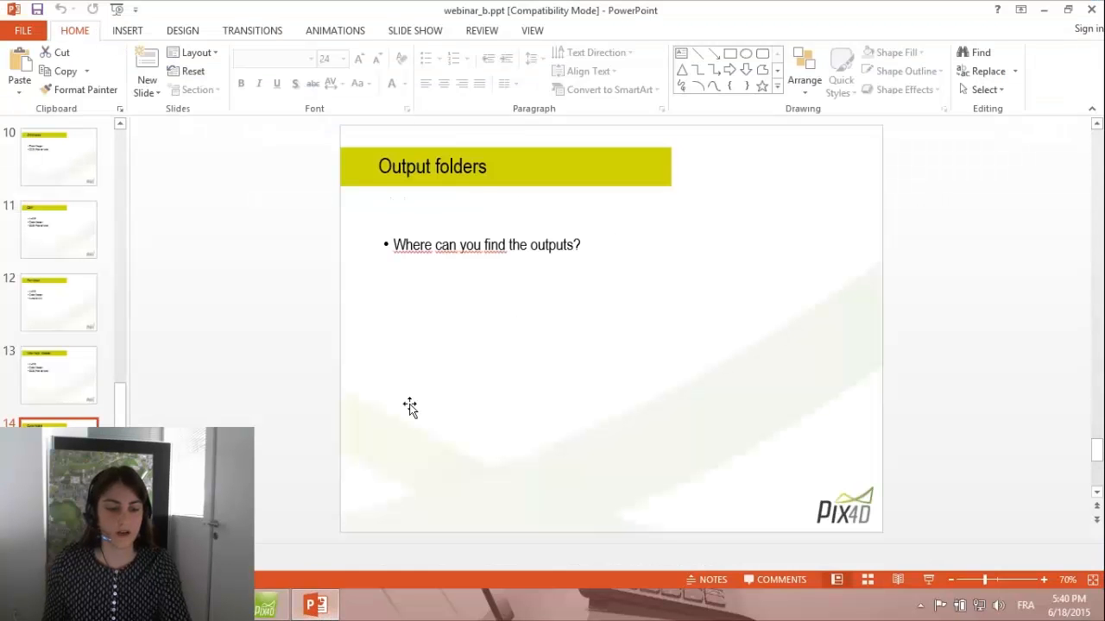
pyautogui.click(58, 521)
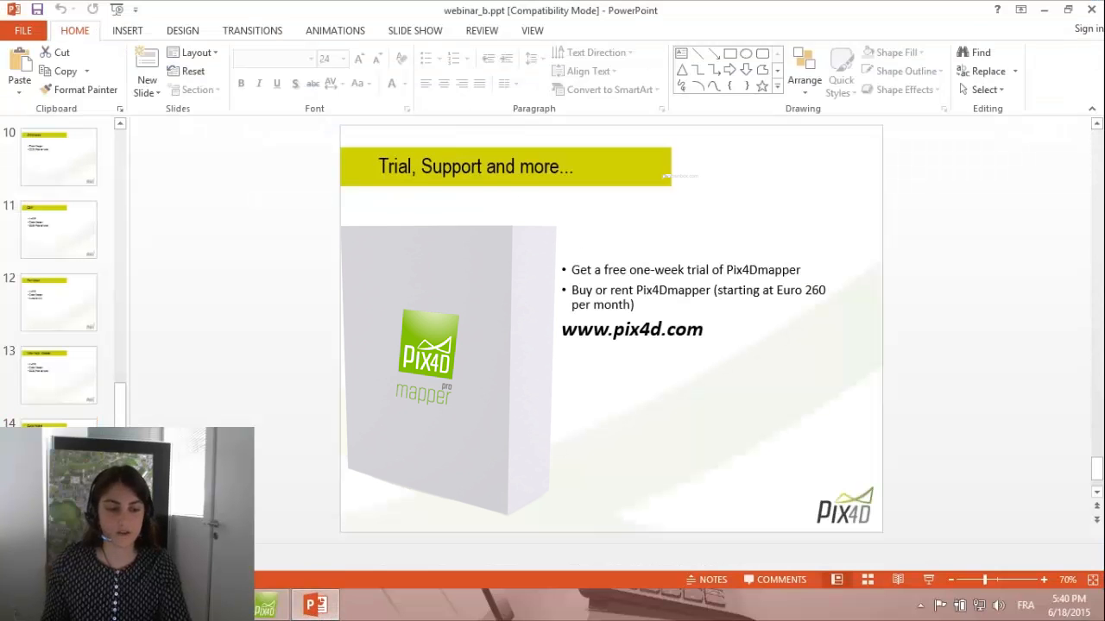